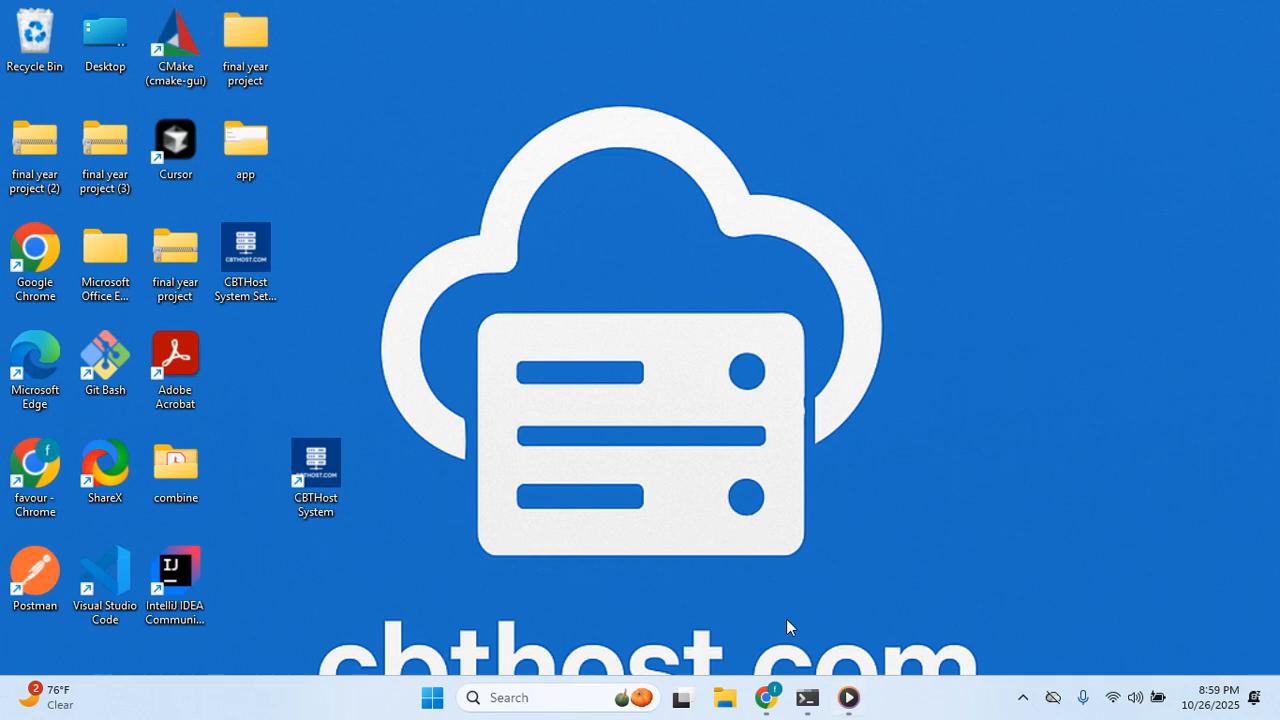
Bring Chrome back up and go to the CBTHost Offline download page on CBTHost.com.
click(769, 696)
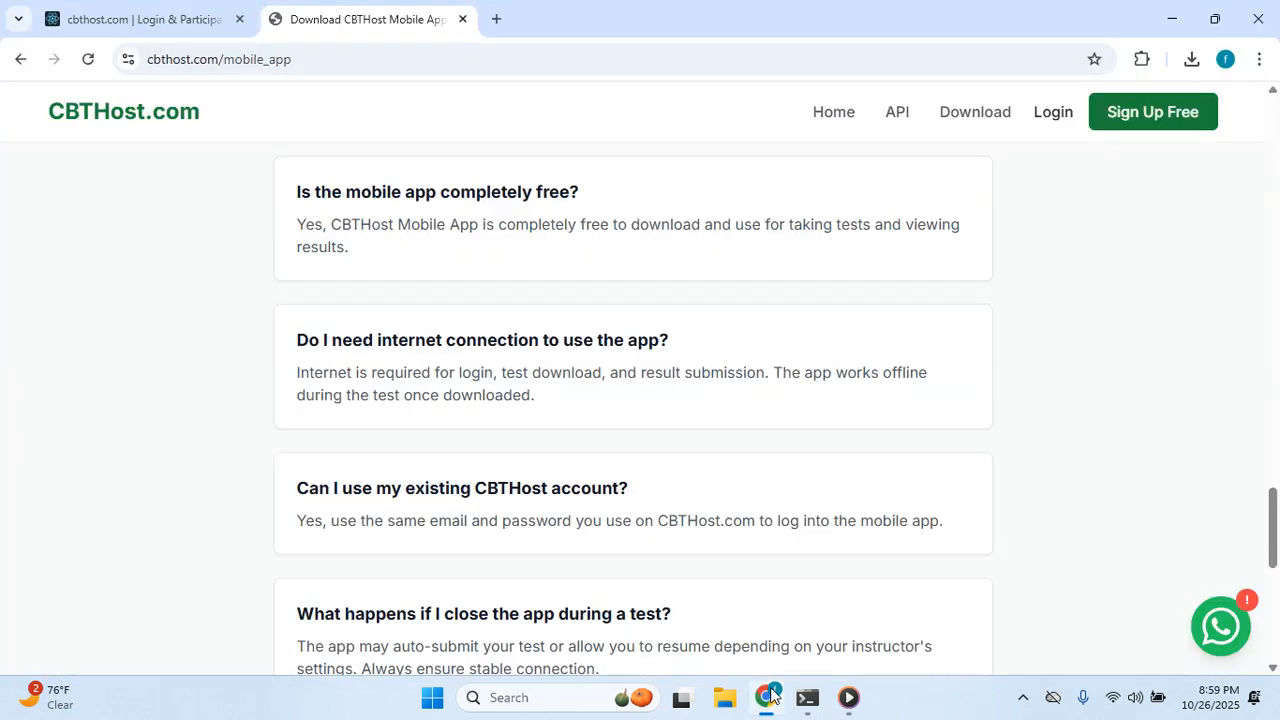
scroll(806, 471, up, 10)
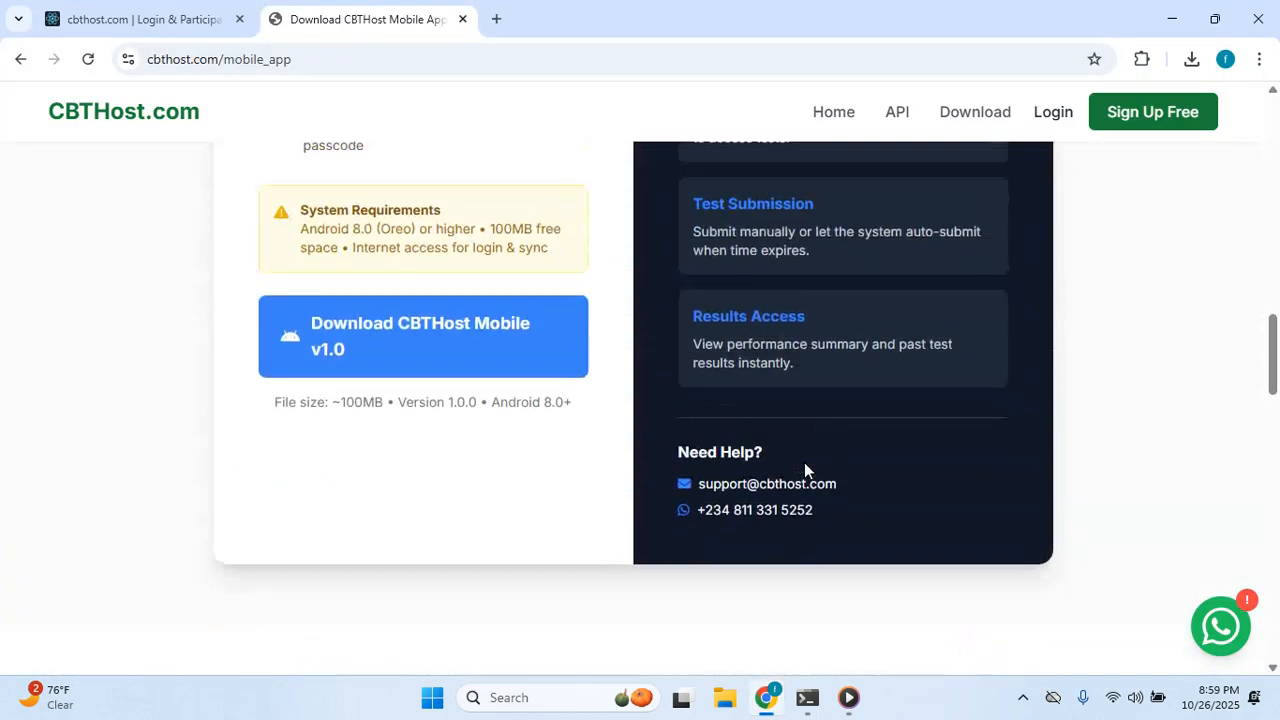
scroll(805, 464, up, 10)
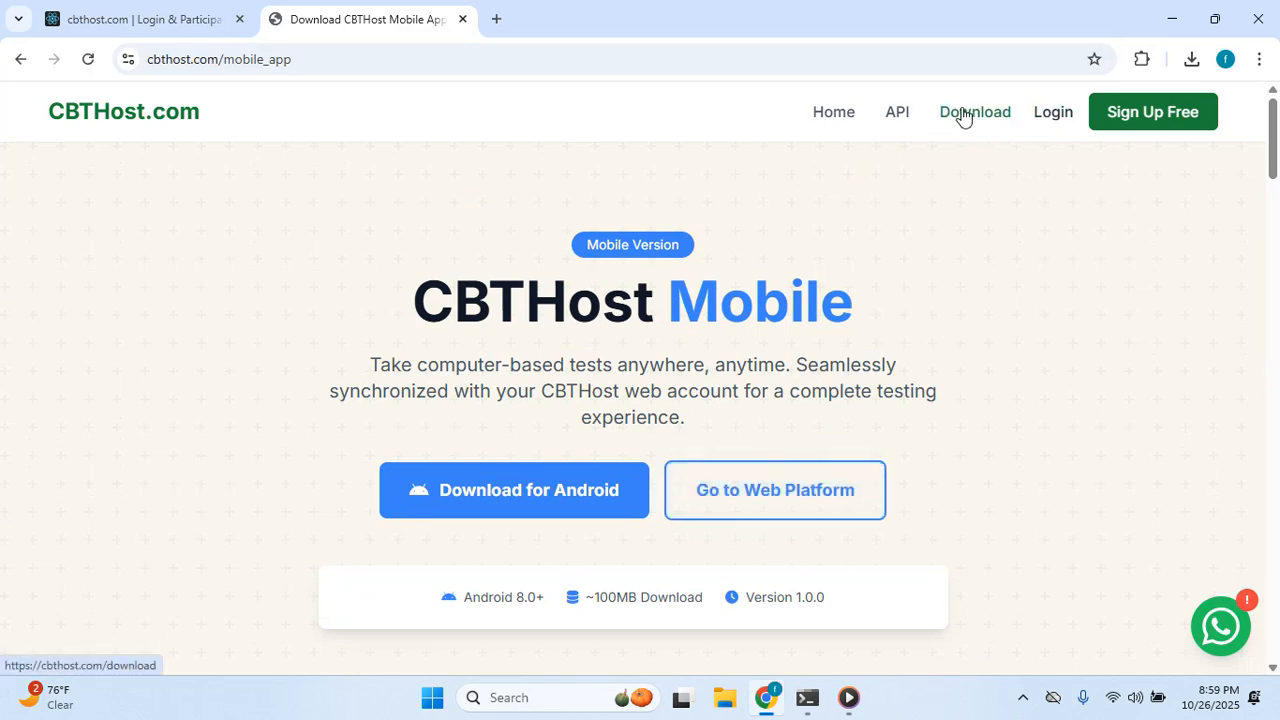
click(963, 117)
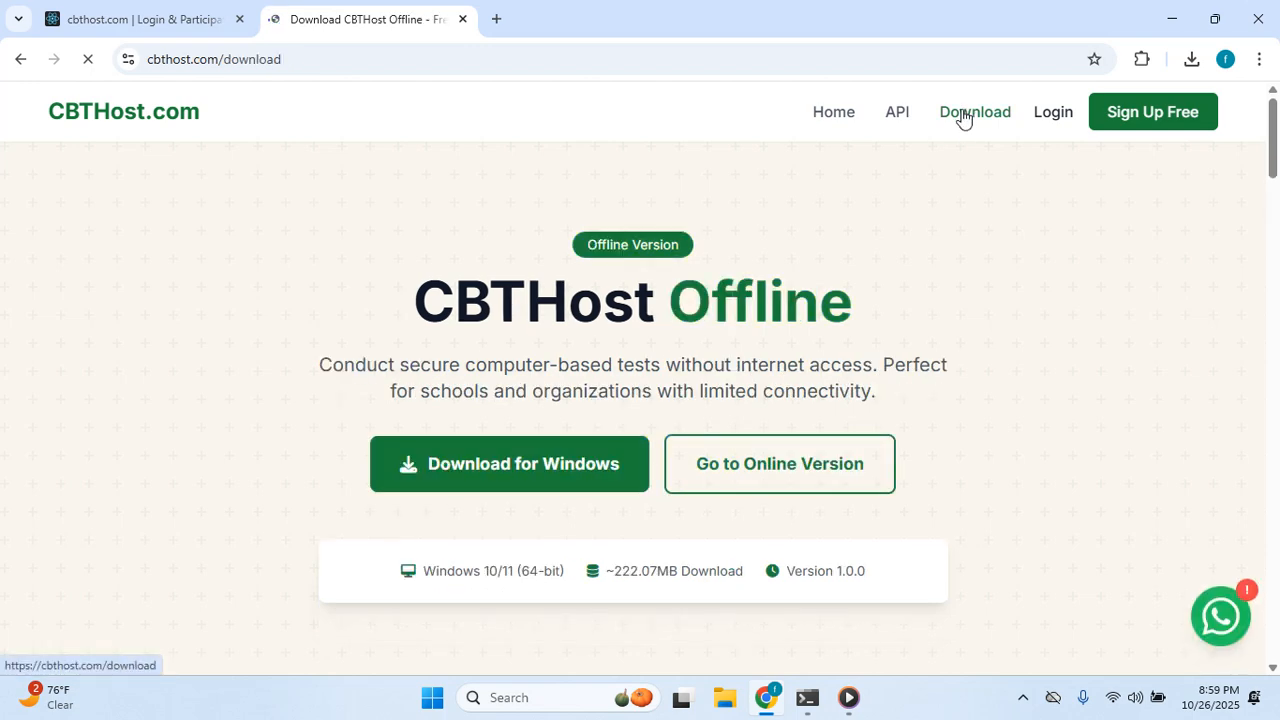
scroll(589, 463, down, 3)
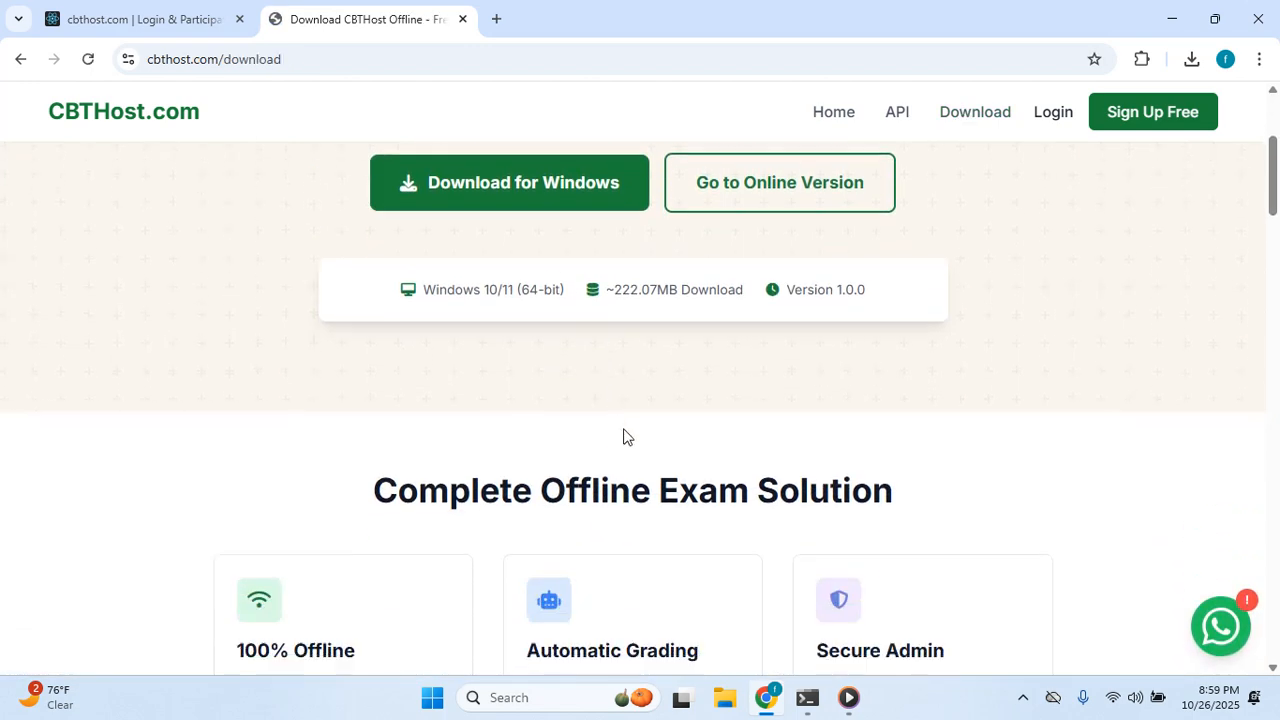
scroll(623, 437, up, 3)
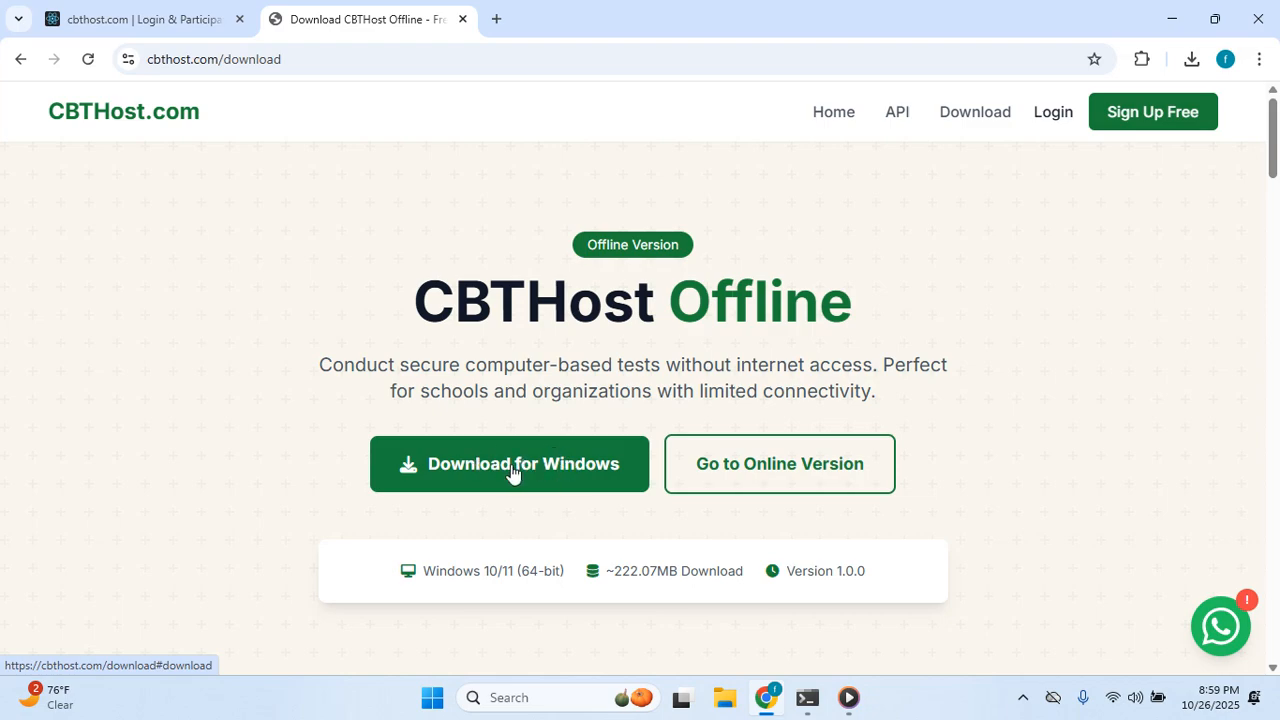
scroll(530, 410, down, 15)
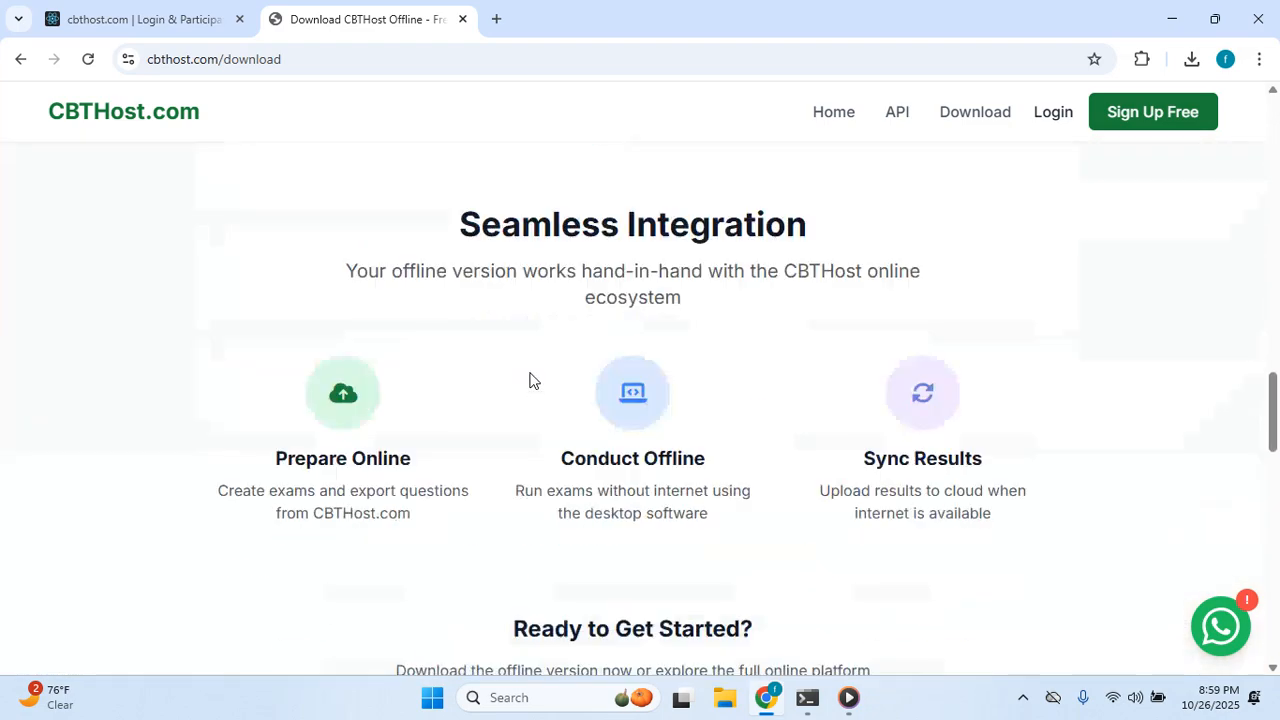
scroll(530, 380, up, 4)
scroll(460, 276, up, 1)
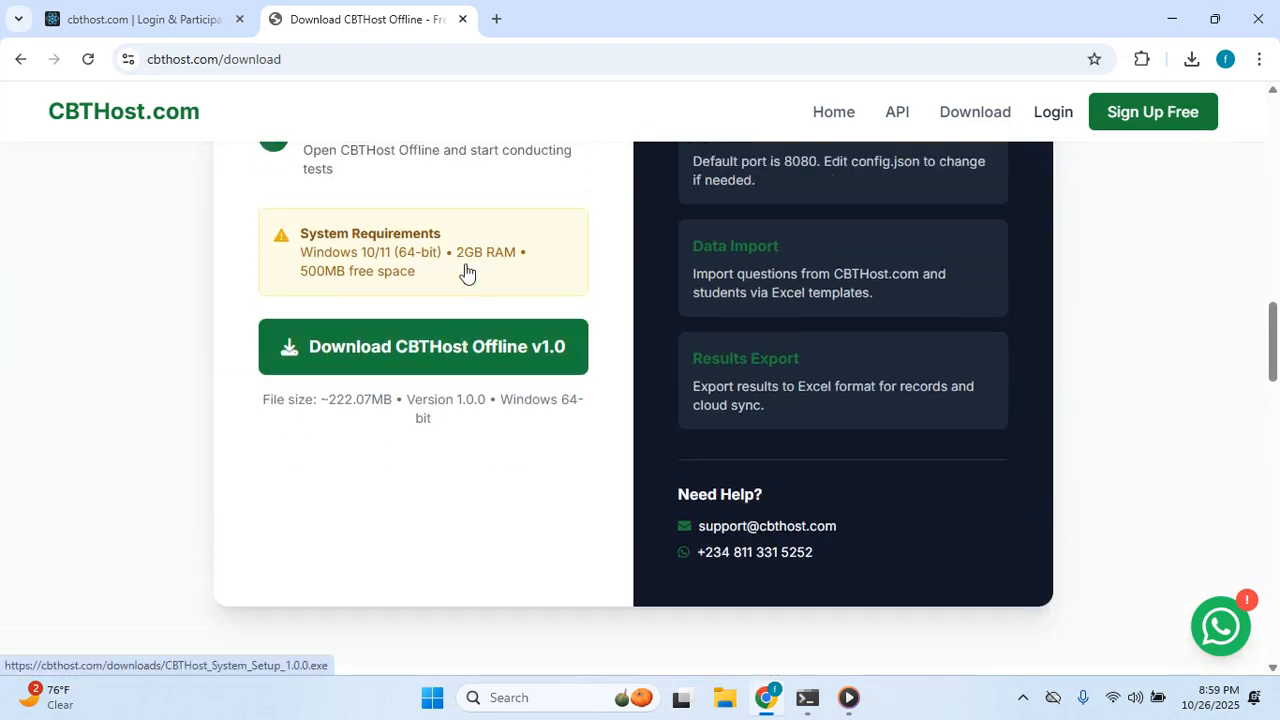
scroll(466, 272, down, 3)
scroll(450, 175, up, 3)
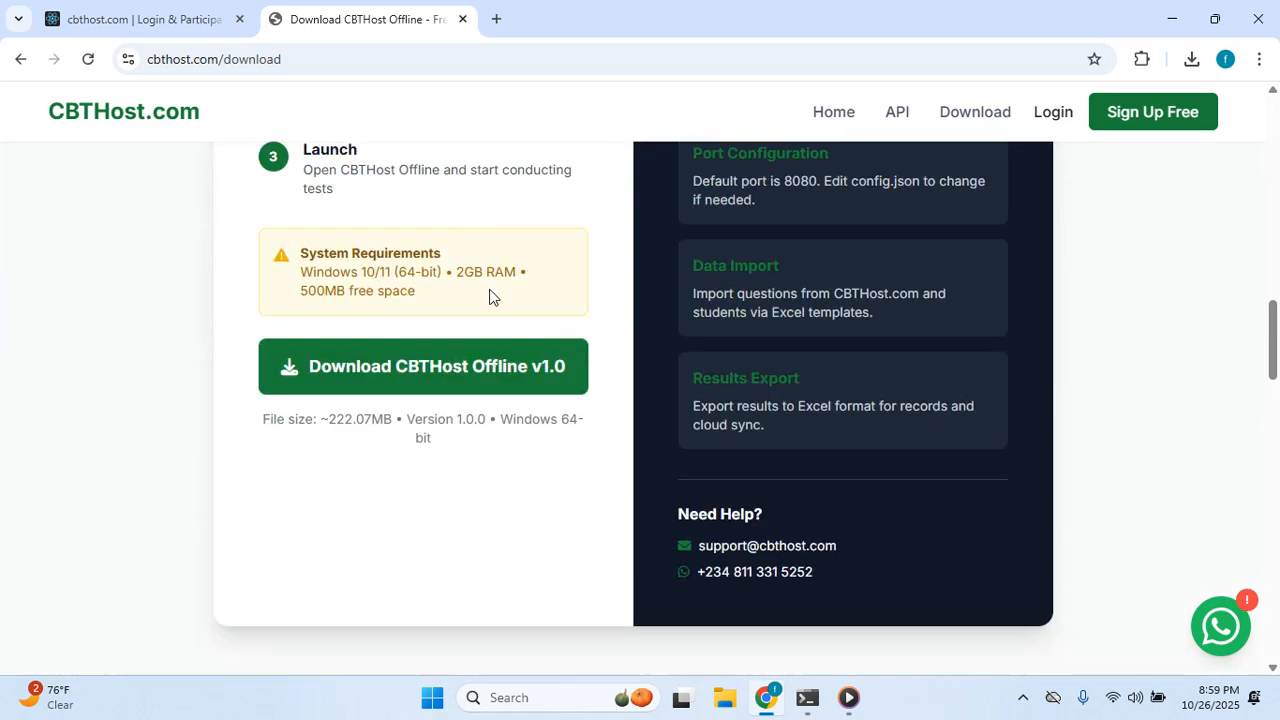
Download CBTHost_System_Setup_1.0.0.exe, then pause it at 0.1 of 222 MB.
click(478, 376)
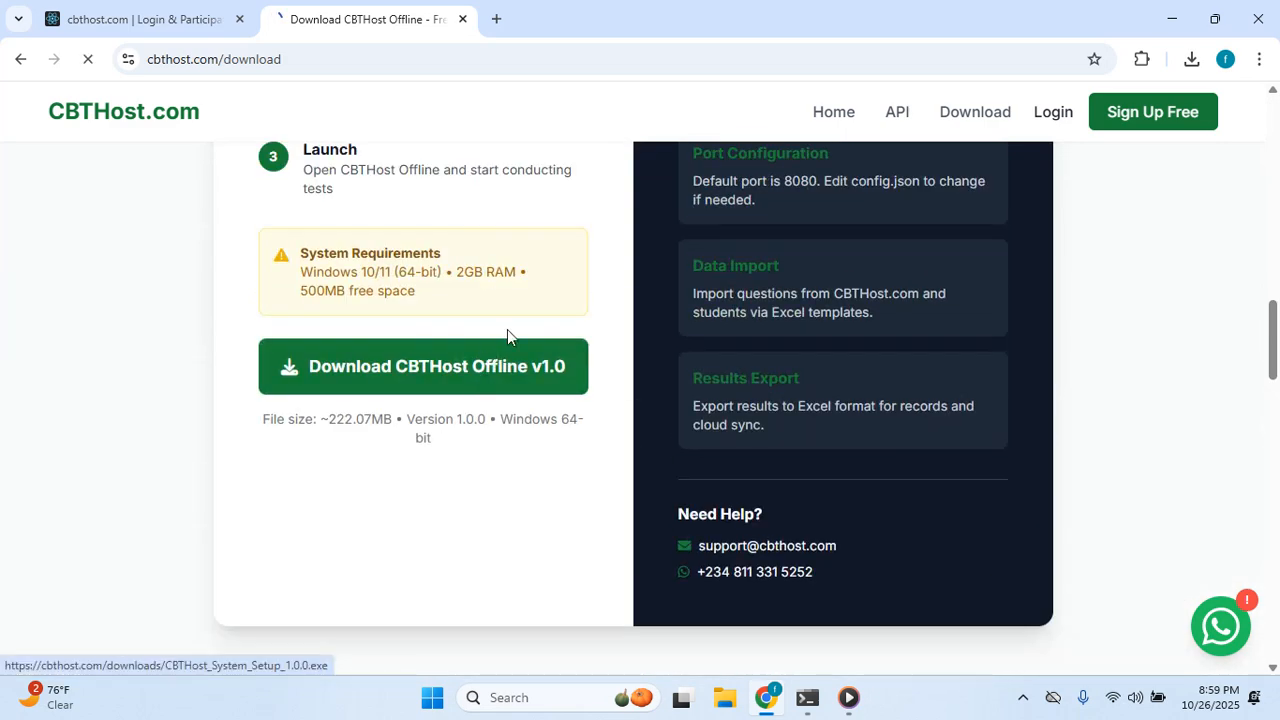
click(1190, 59)
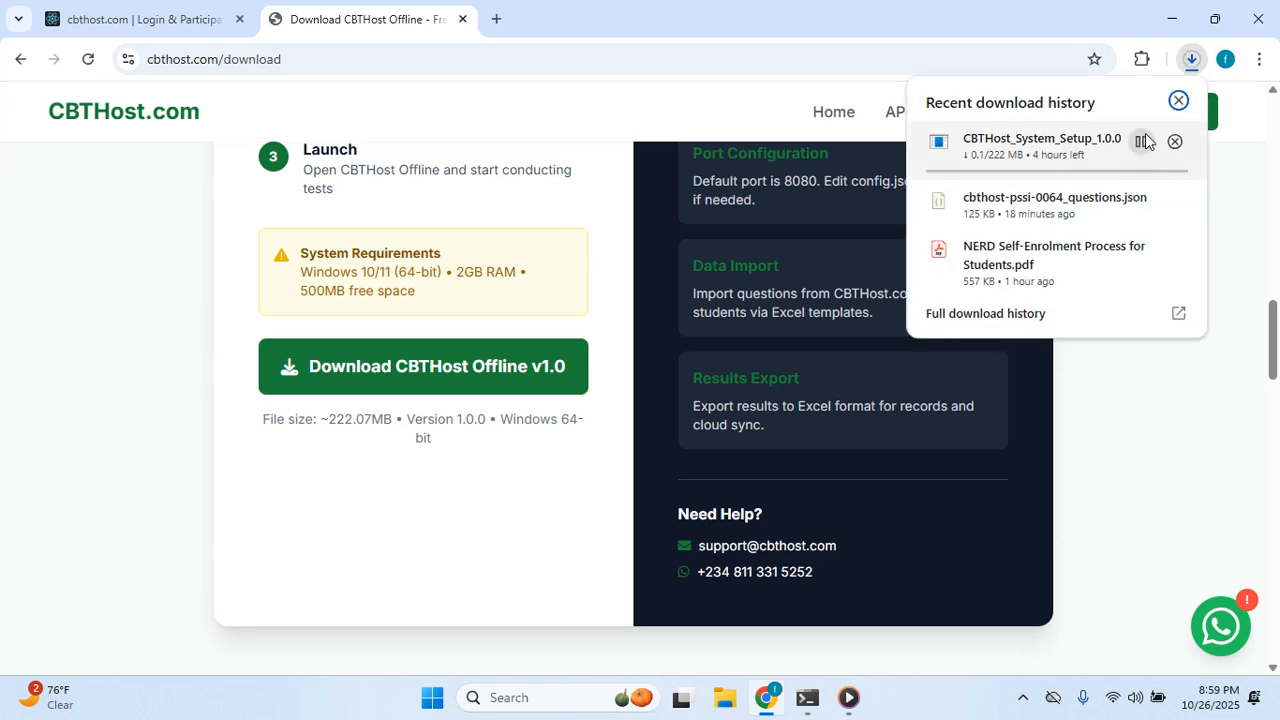
click(1142, 141)
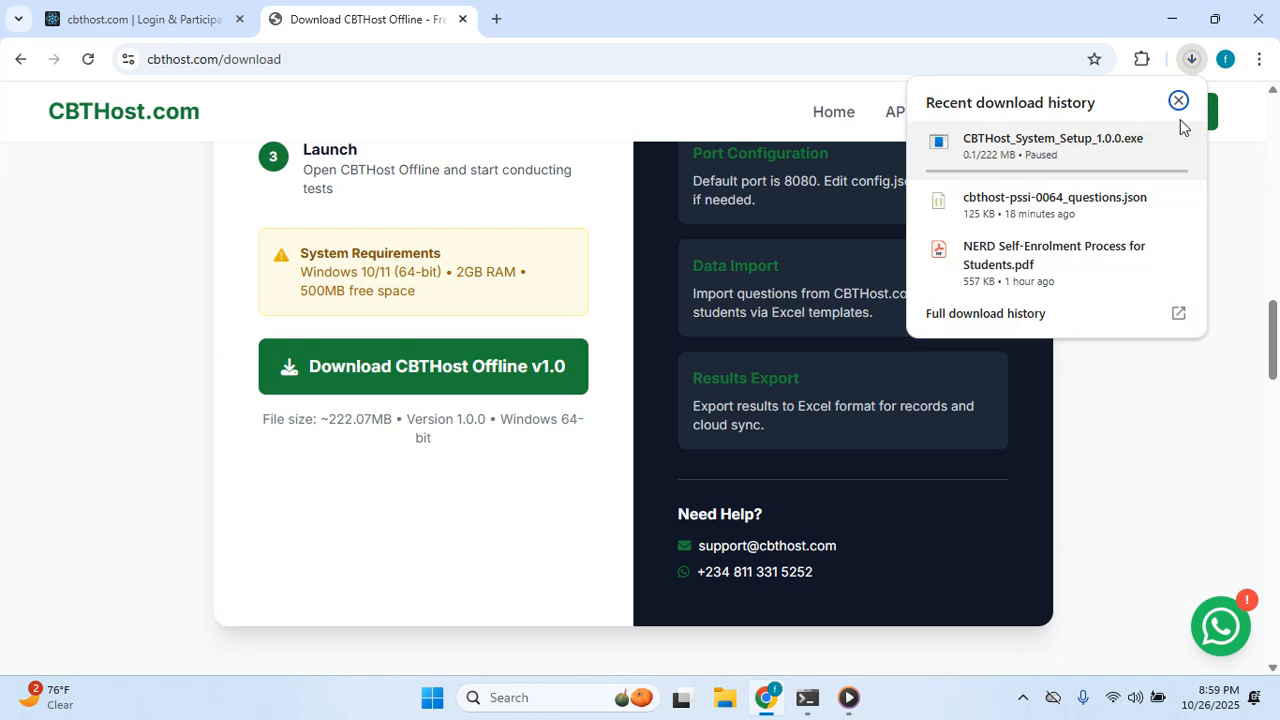
mouse_move(1034, 150)
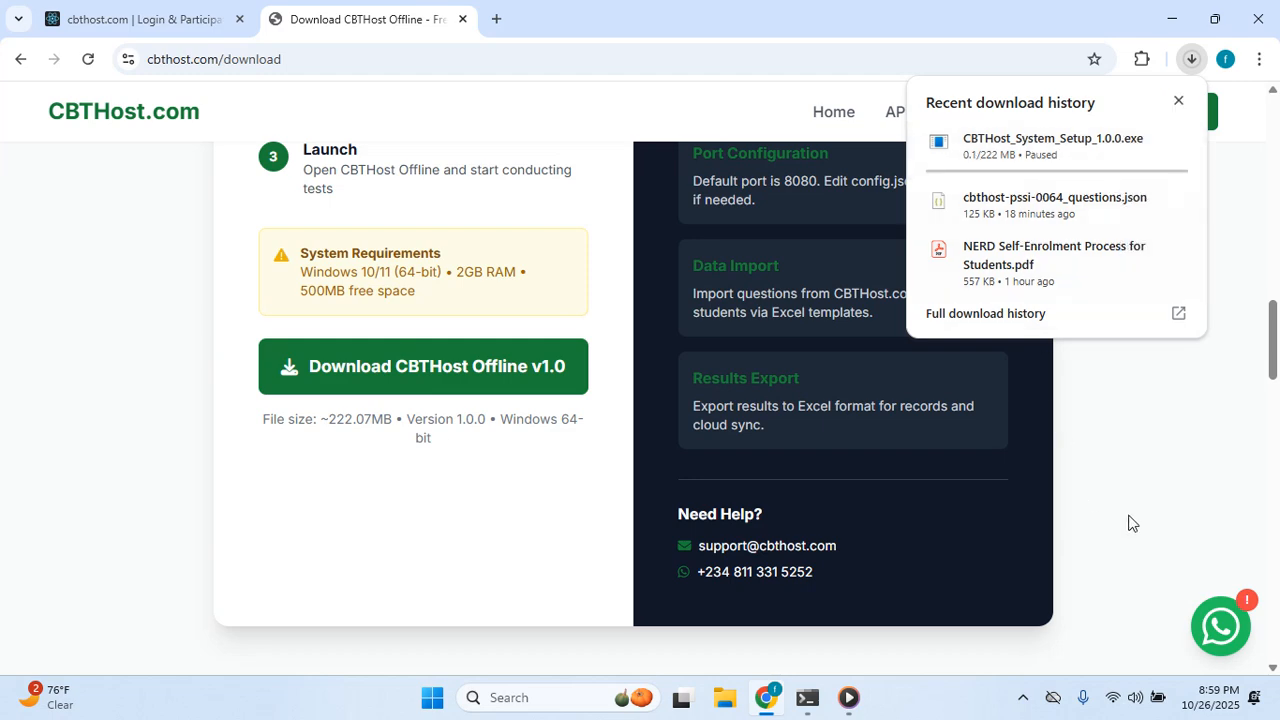
click(1256, 229)
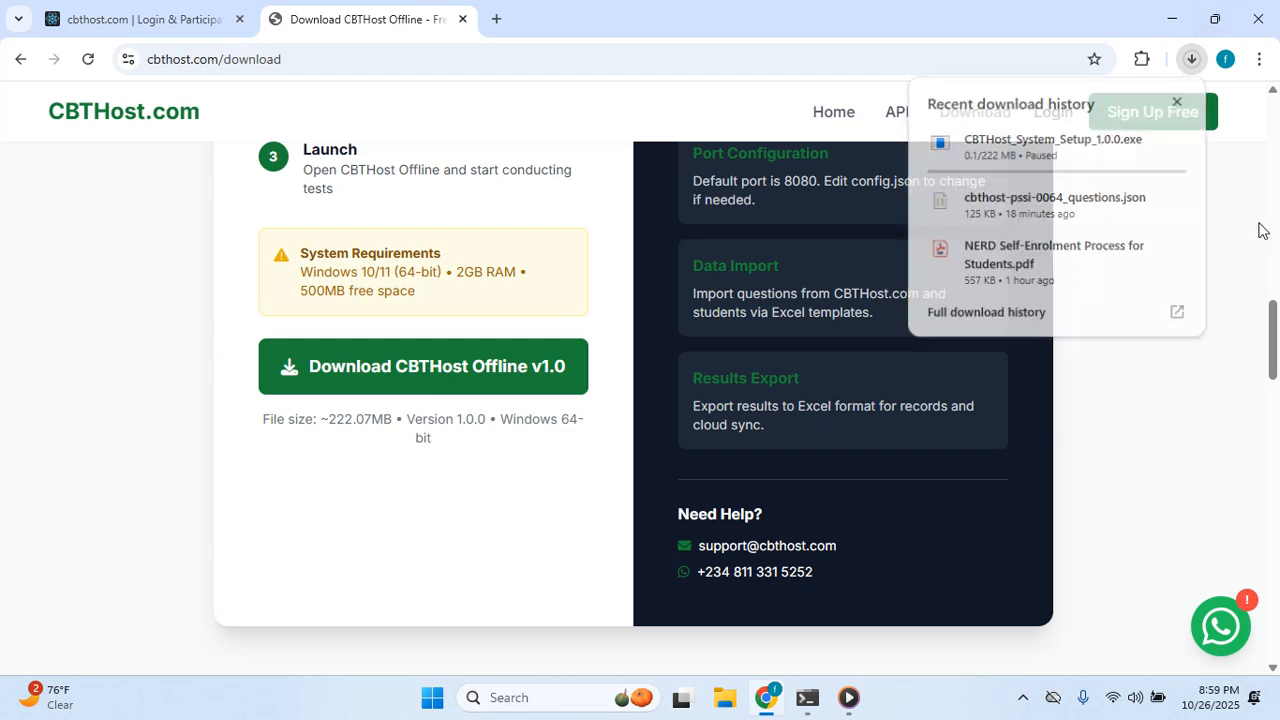
Minimize Chrome, launch CBTHost System from its desktop shortcut, and maximize its window.
click(1171, 17)
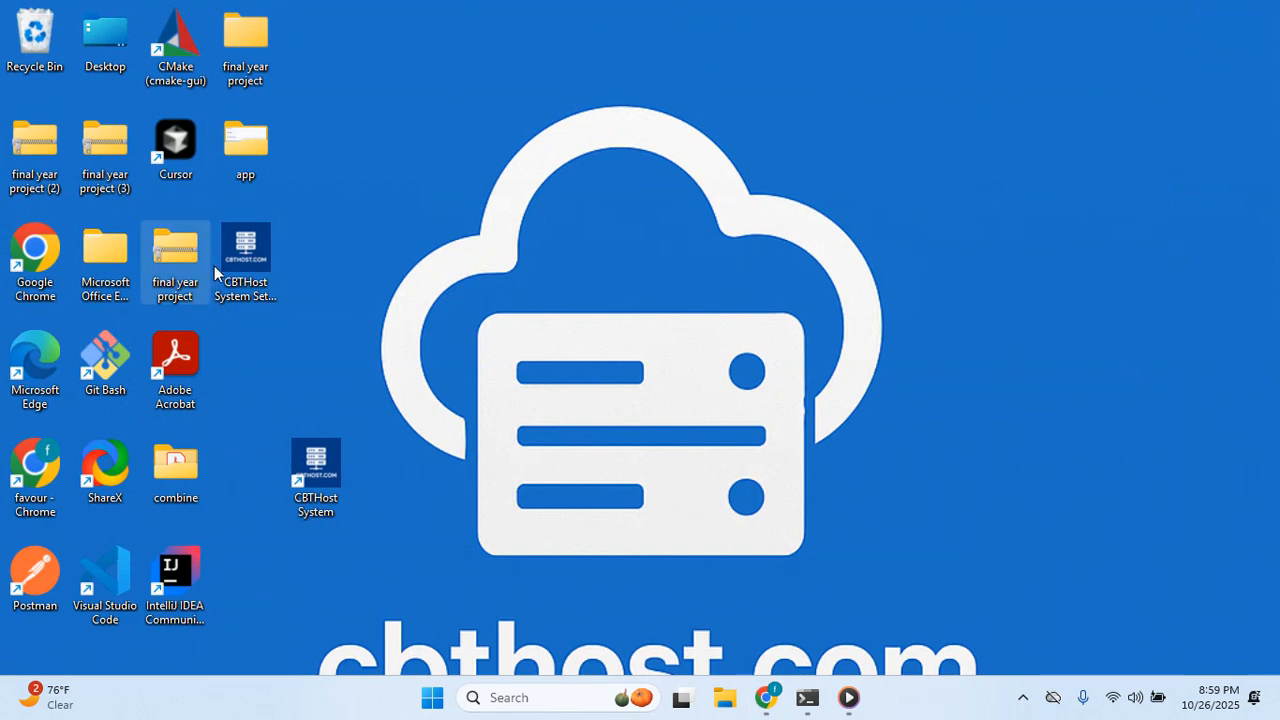
double_click(331, 474)
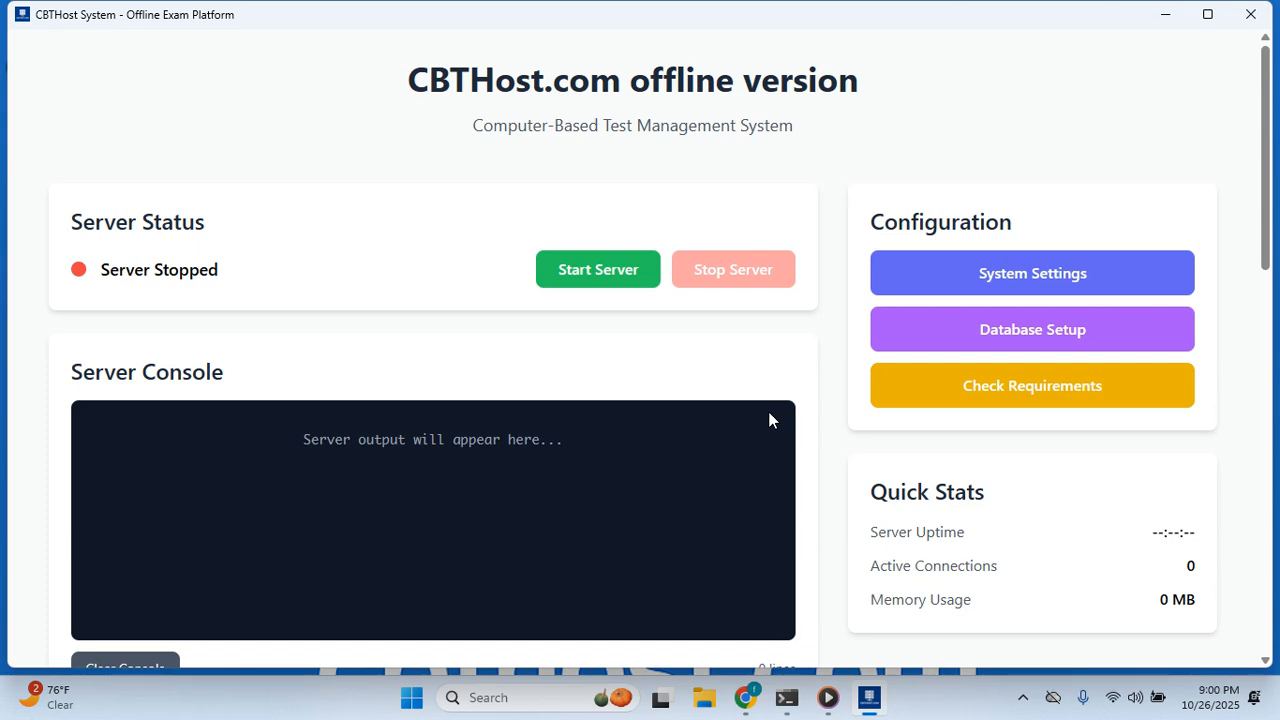
scroll(874, 411, down, 5)
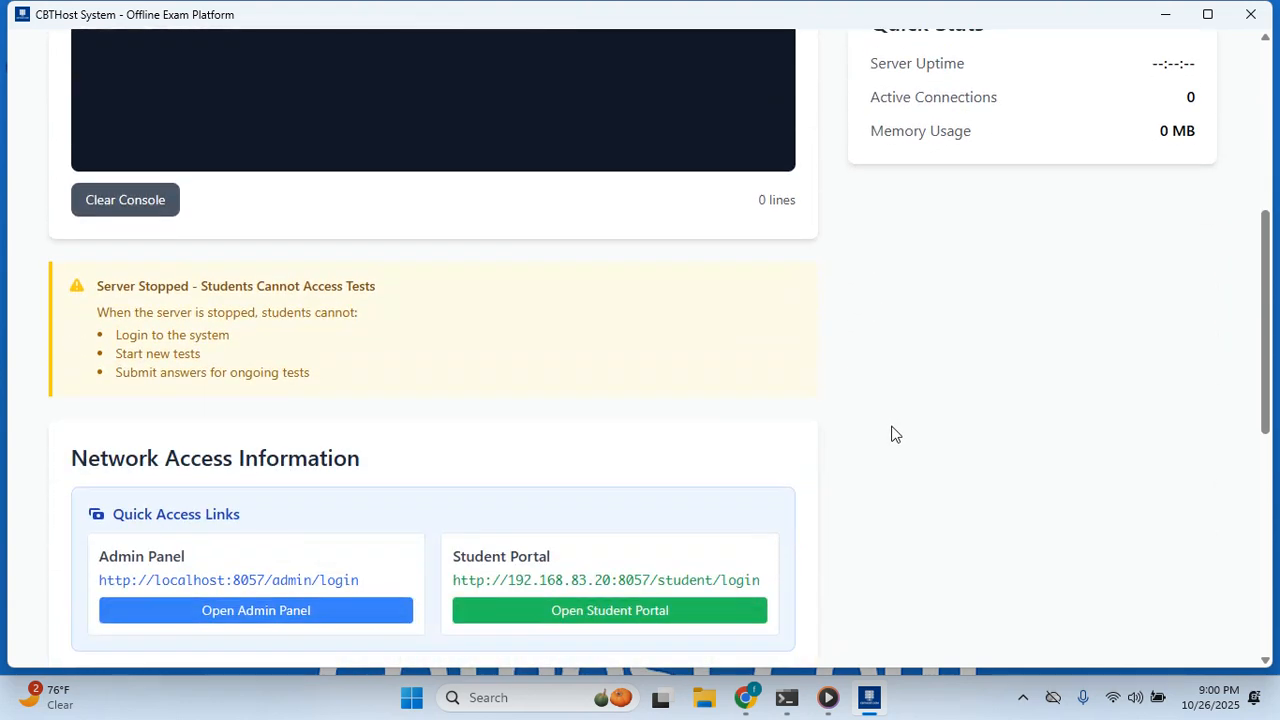
scroll(895, 434, up, 6)
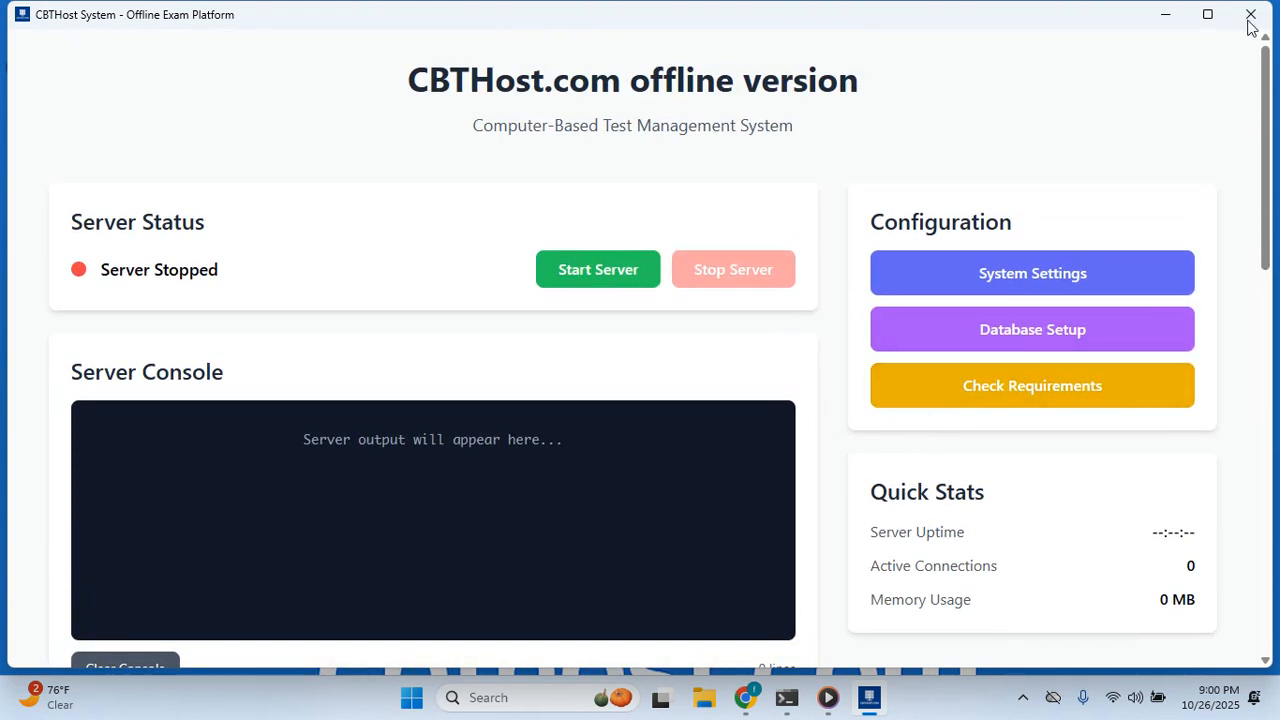
click(1209, 15)
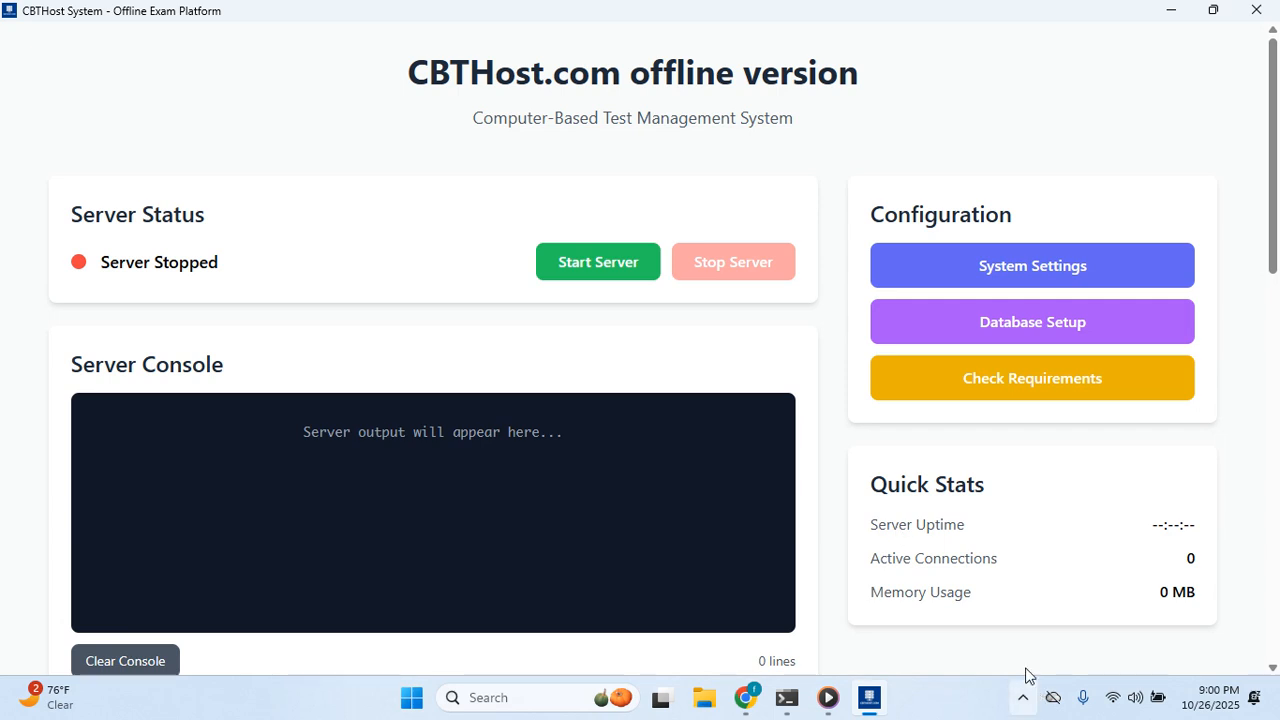
scroll(718, 491, down, 5)
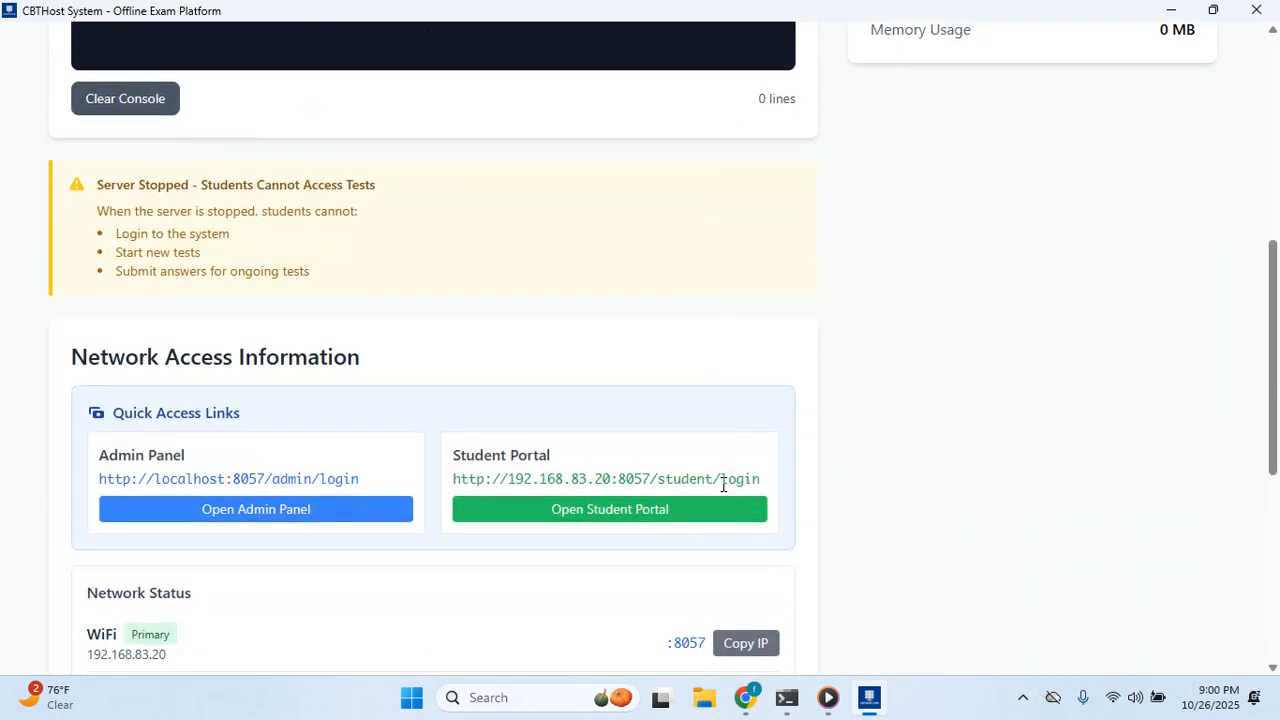
scroll(723, 484, up, 5)
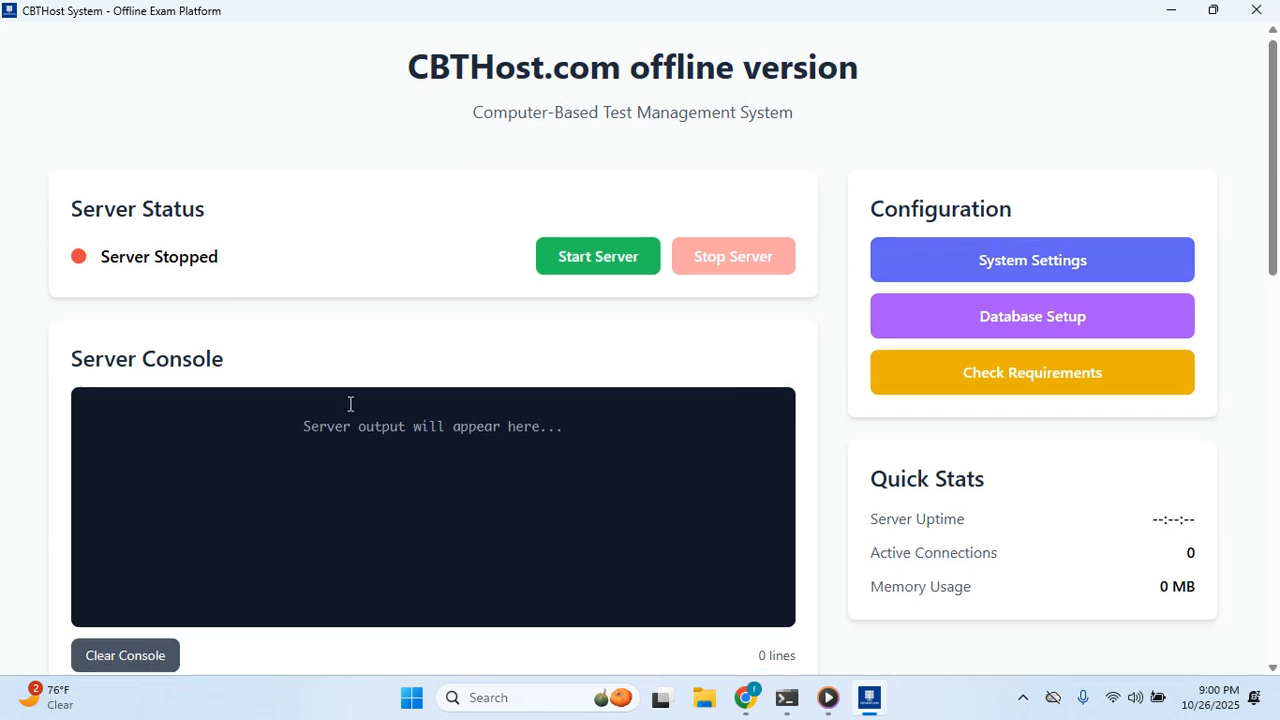
scroll(365, 400, down, 7)
scroll(690, 406, up, 1)
scroll(690, 406, up, 6)
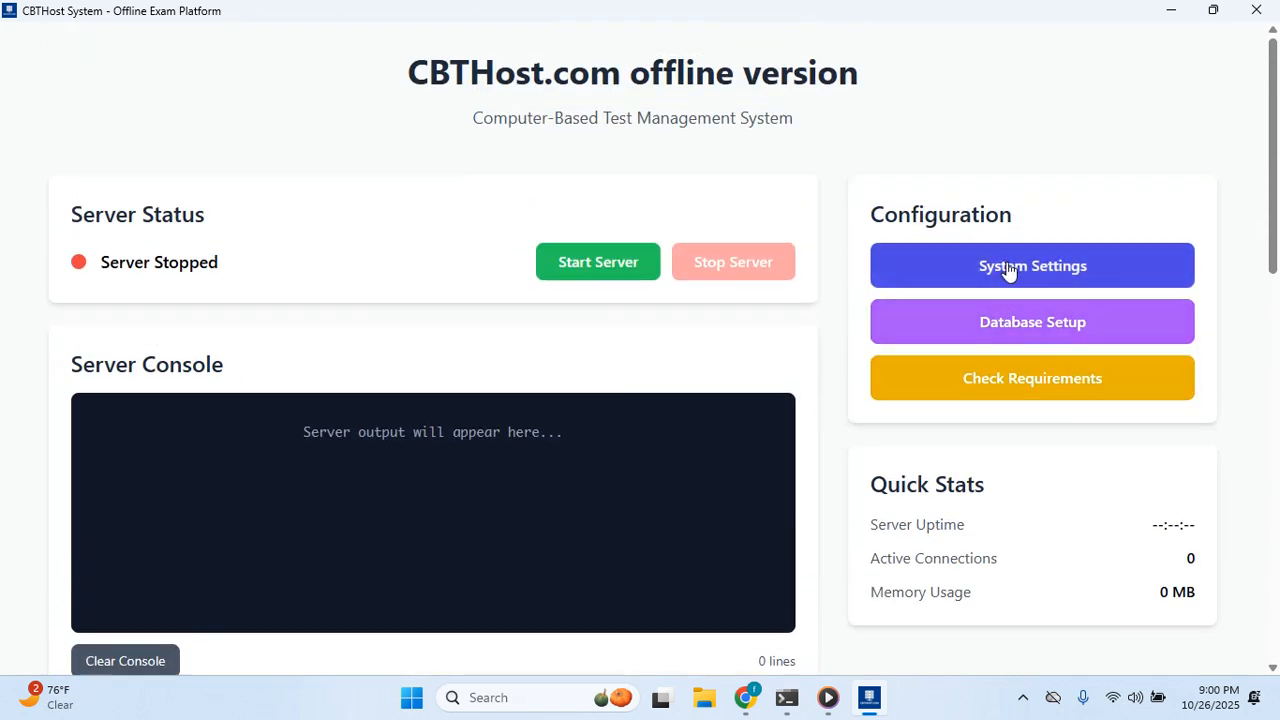
click(1008, 266)
scroll(460, 295, down, 2)
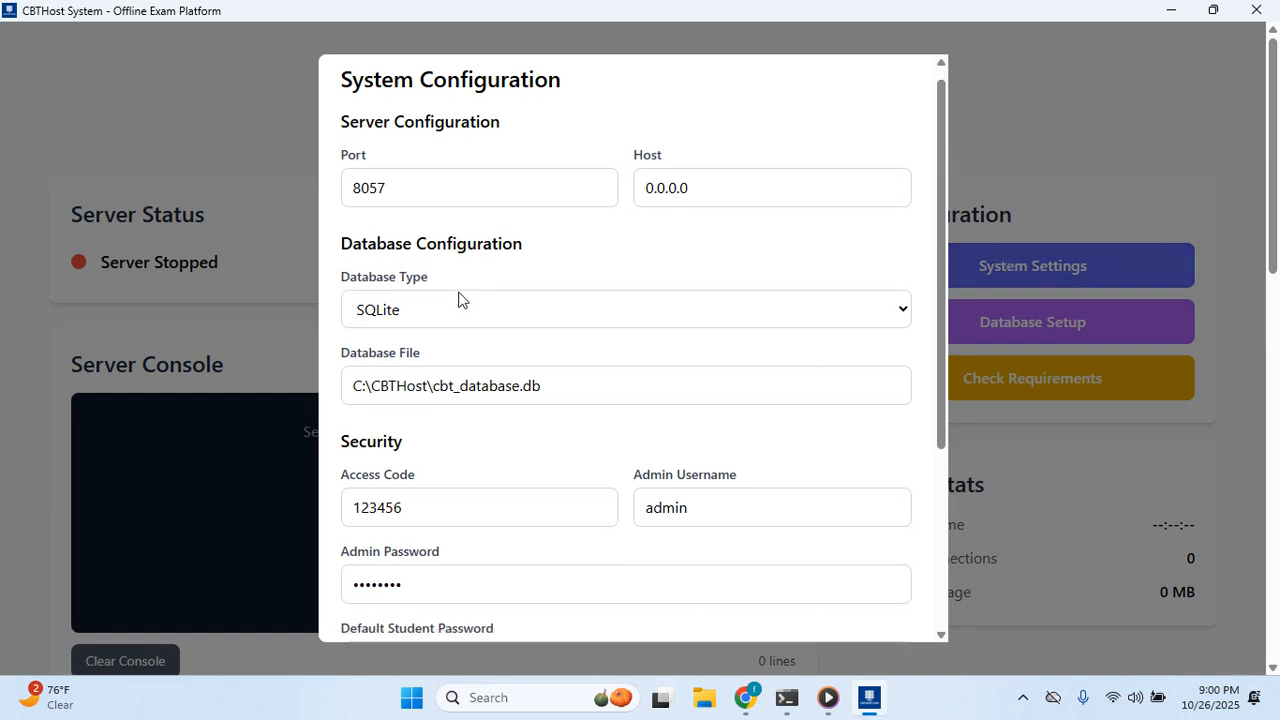
scroll(470, 290, up, 2)
click(441, 208)
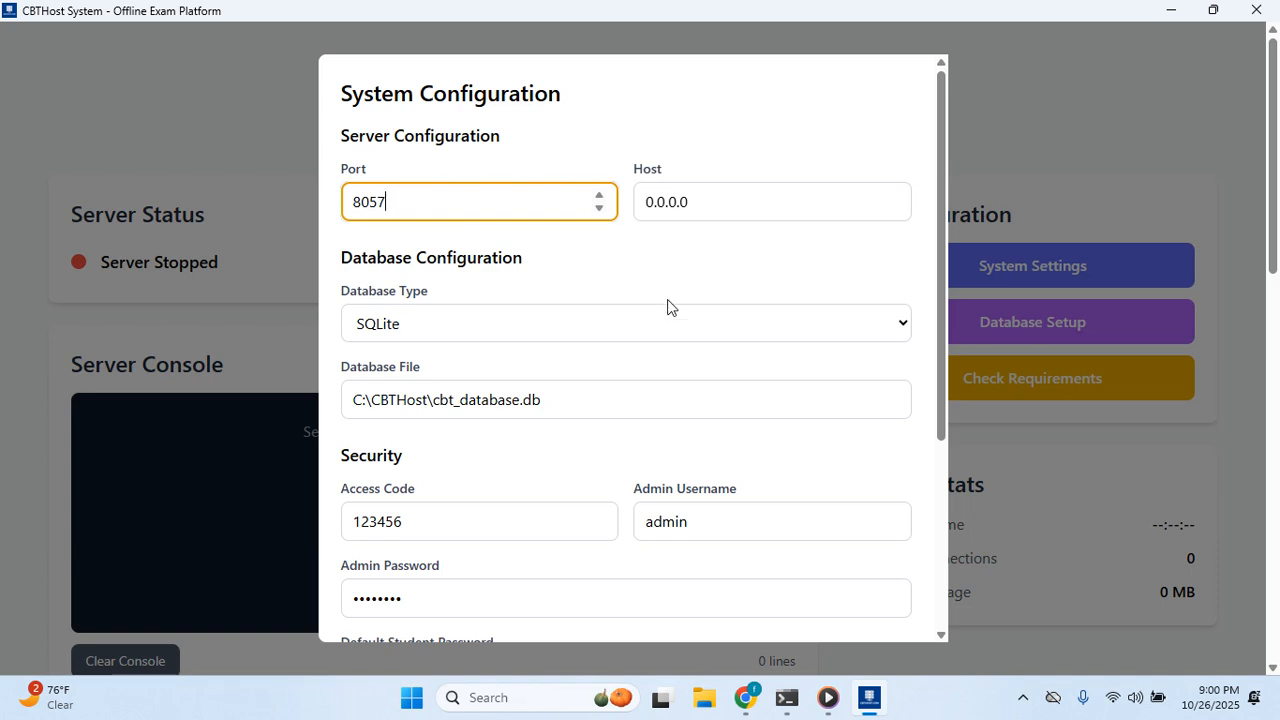
scroll(785, 436, down, 3)
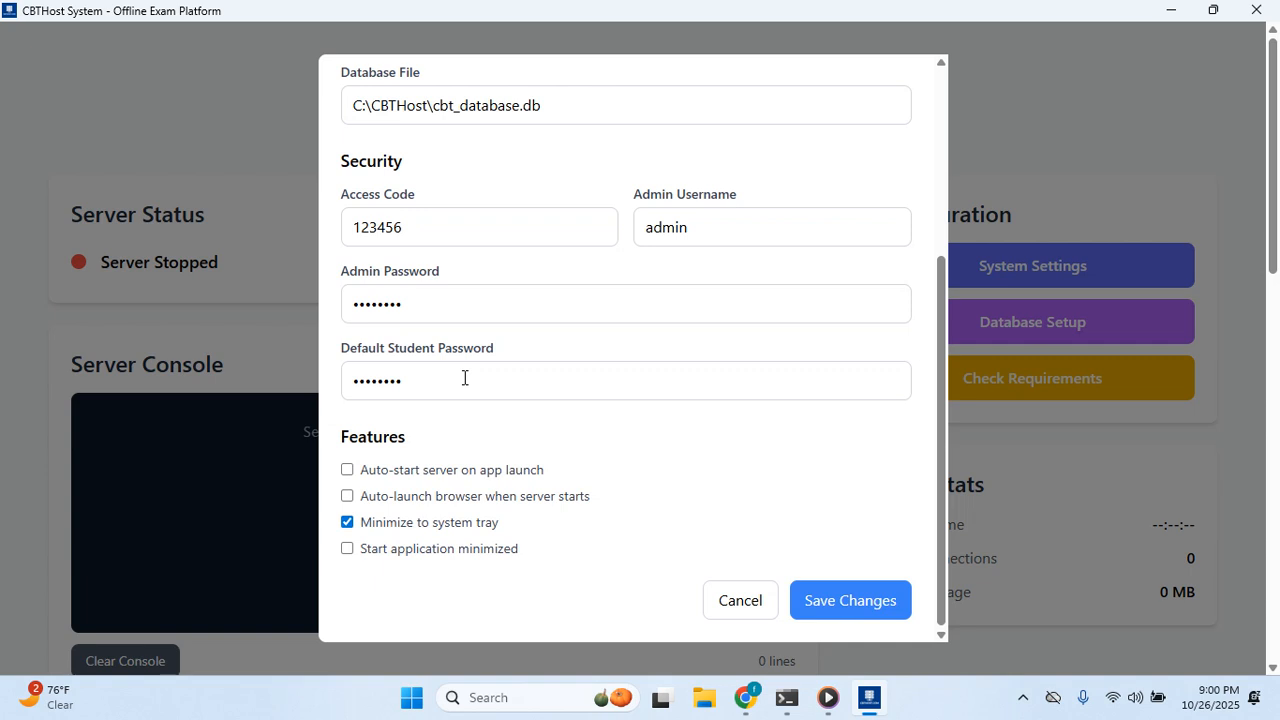
click(758, 600)
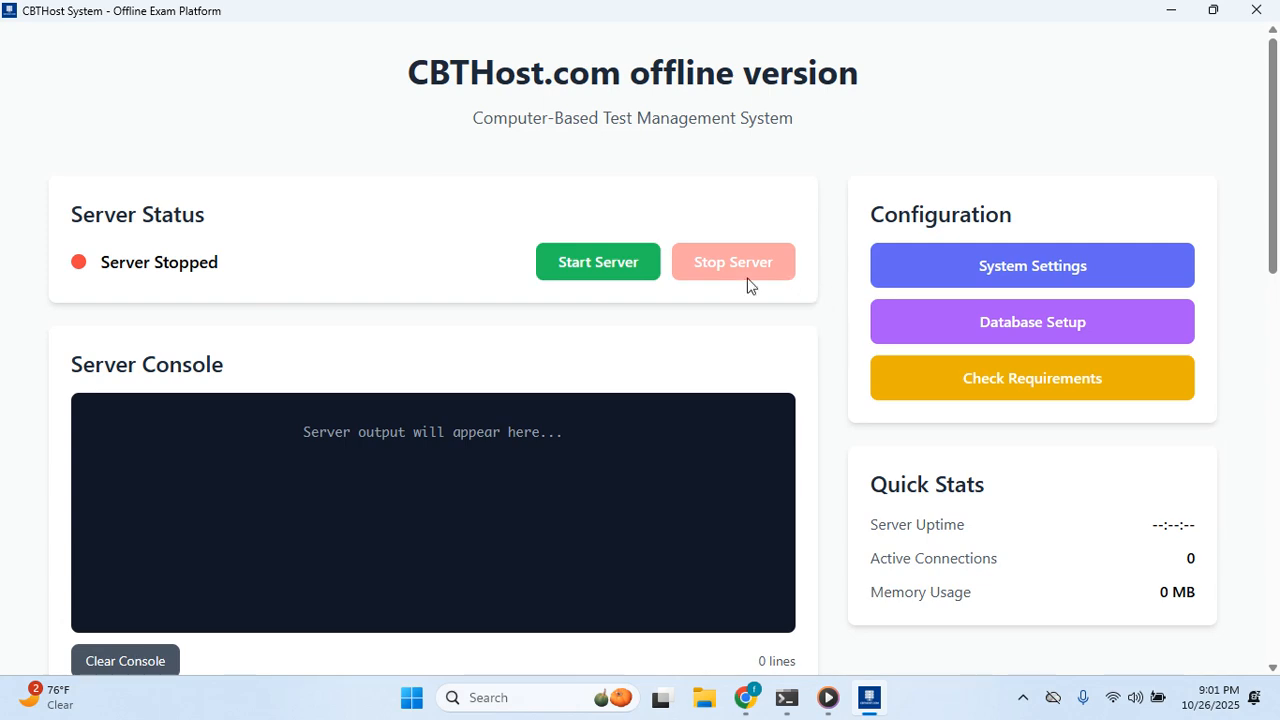
Start the exam server and read the console log, which ends with 'Server stopped with code 1'.
click(597, 260)
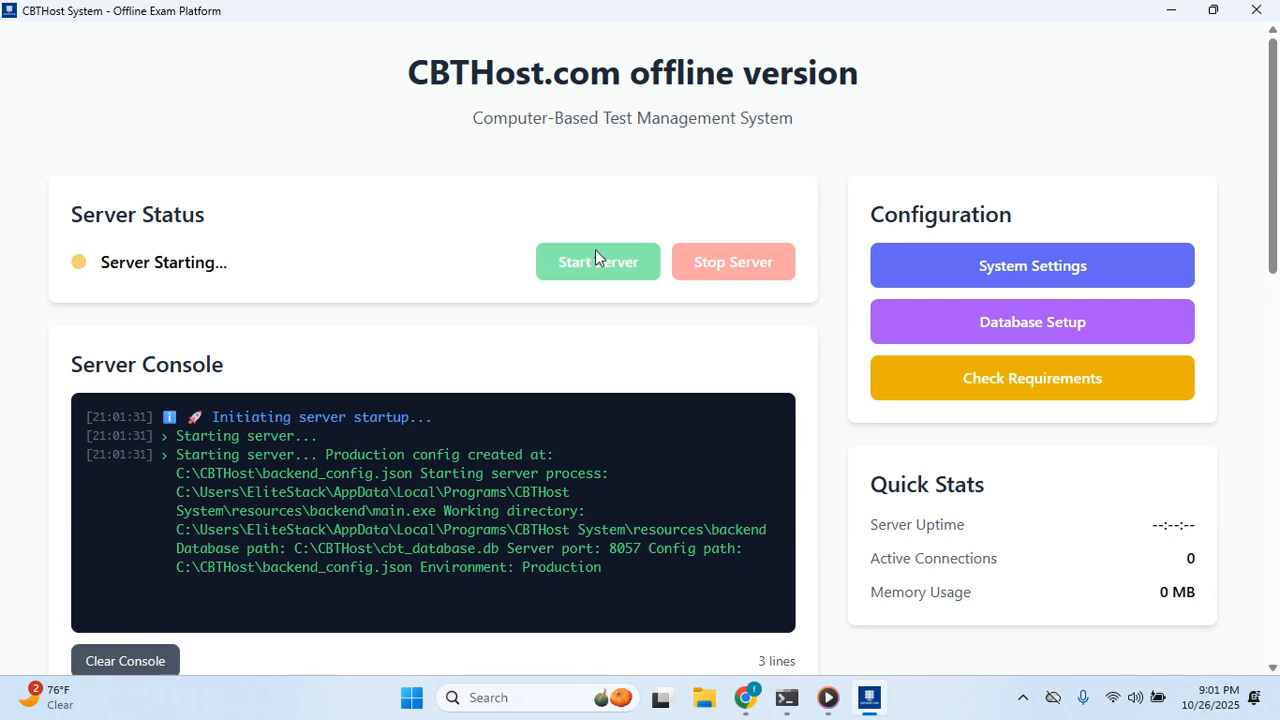
scroll(590, 314, down, 1)
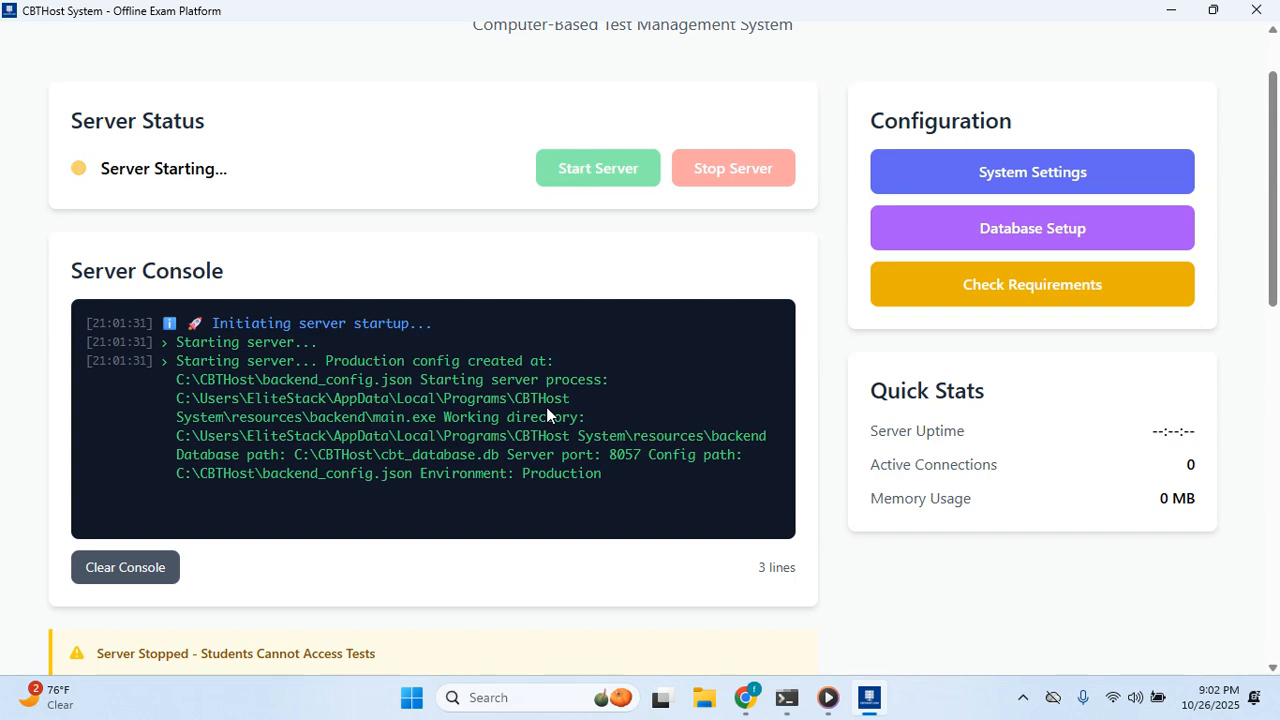
scroll(550, 407, down, 2)
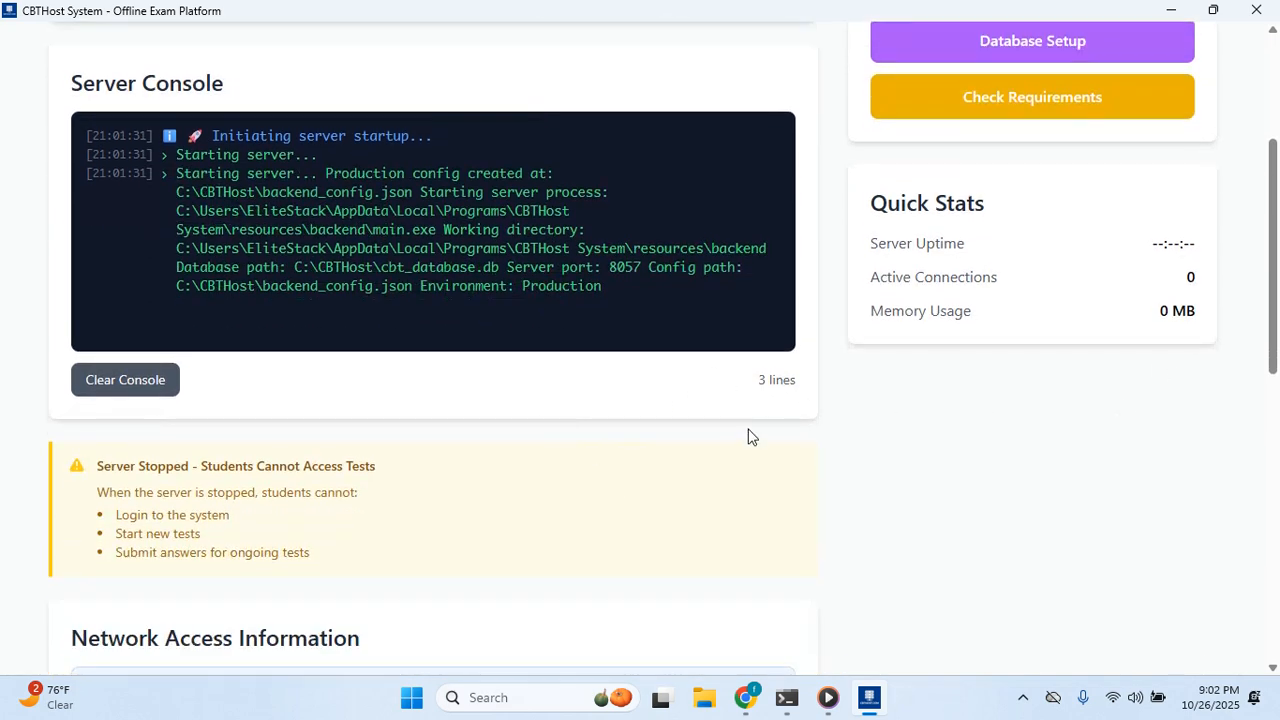
scroll(750, 434, down, 3)
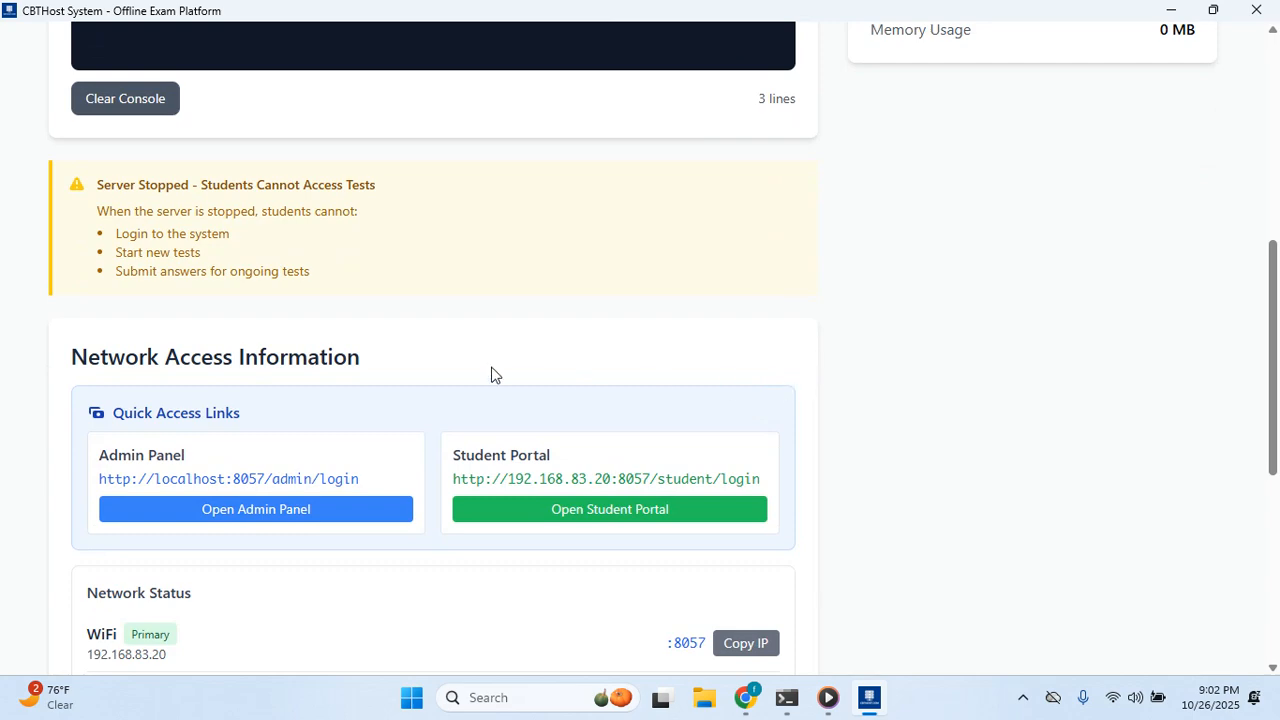
scroll(588, 368, up, 2)
scroll(590, 364, up, 2)
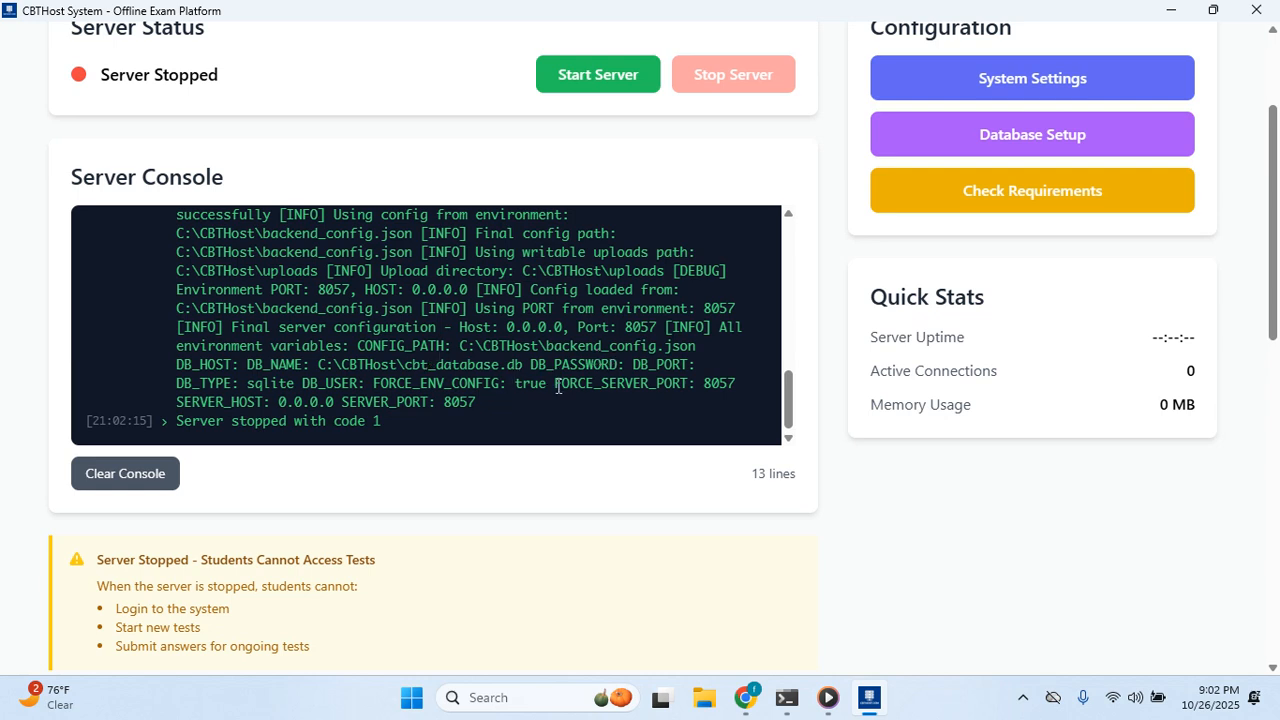
scroll(546, 395, up, 2)
scroll(514, 360, down, 1)
scroll(403, 412, up, 4)
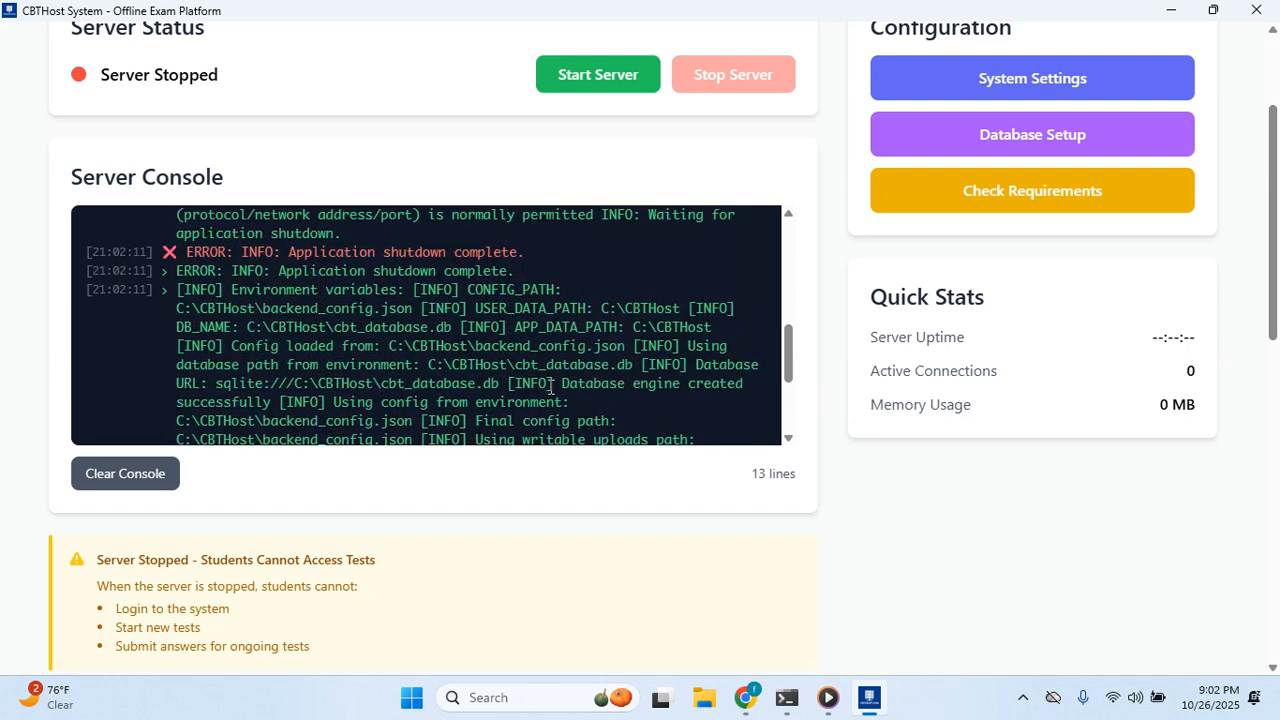
scroll(575, 400, down, 2)
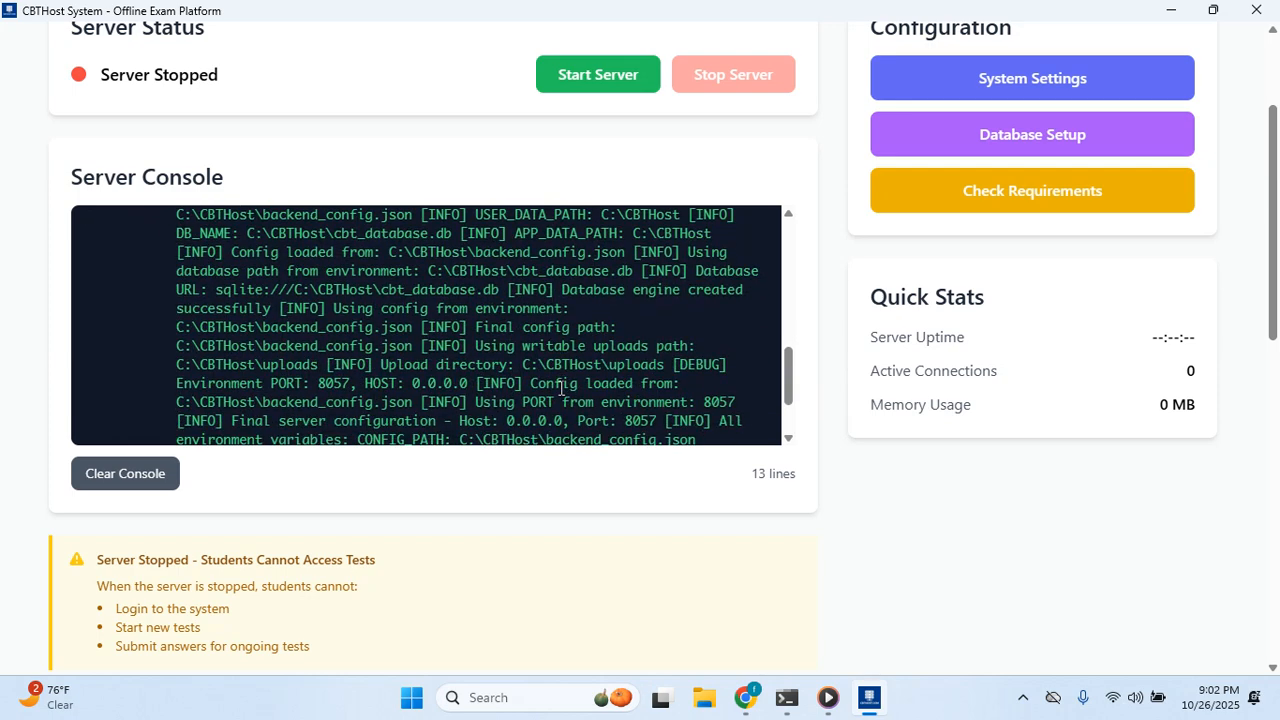
scroll(590, 405, up, 2)
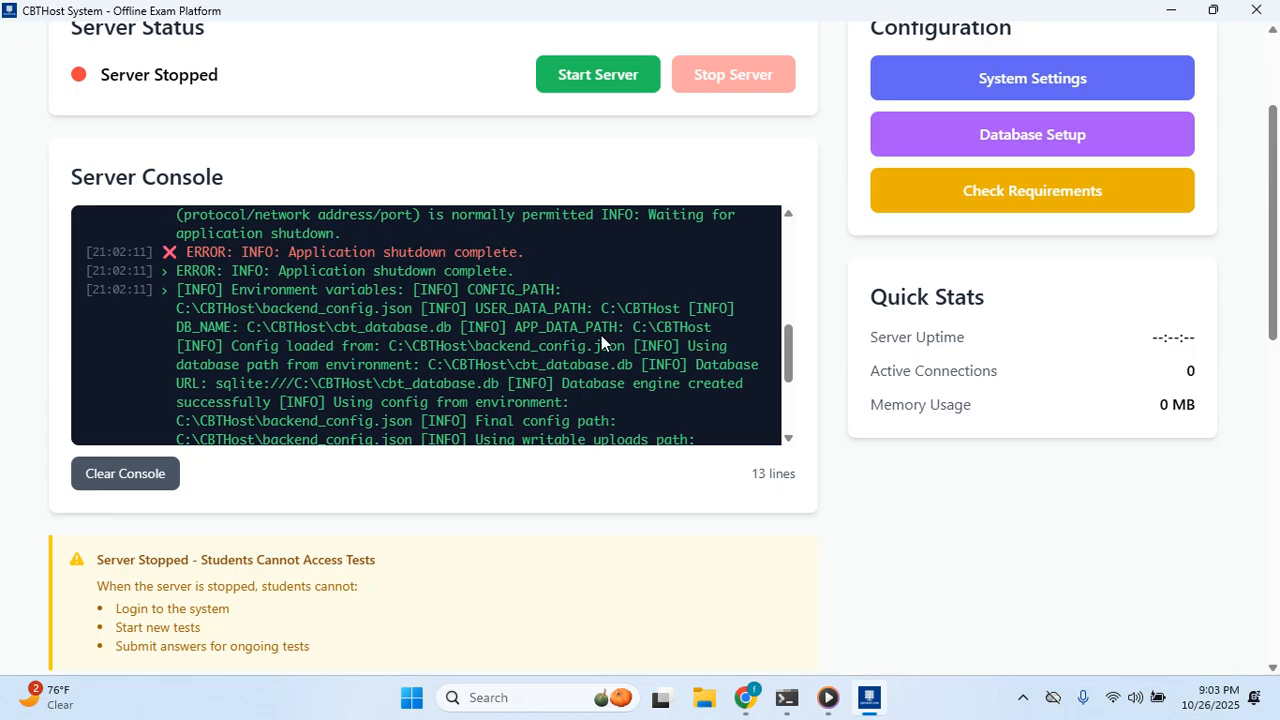
scroll(601, 335, down, 6)
scroll(463, 506, up, 6)
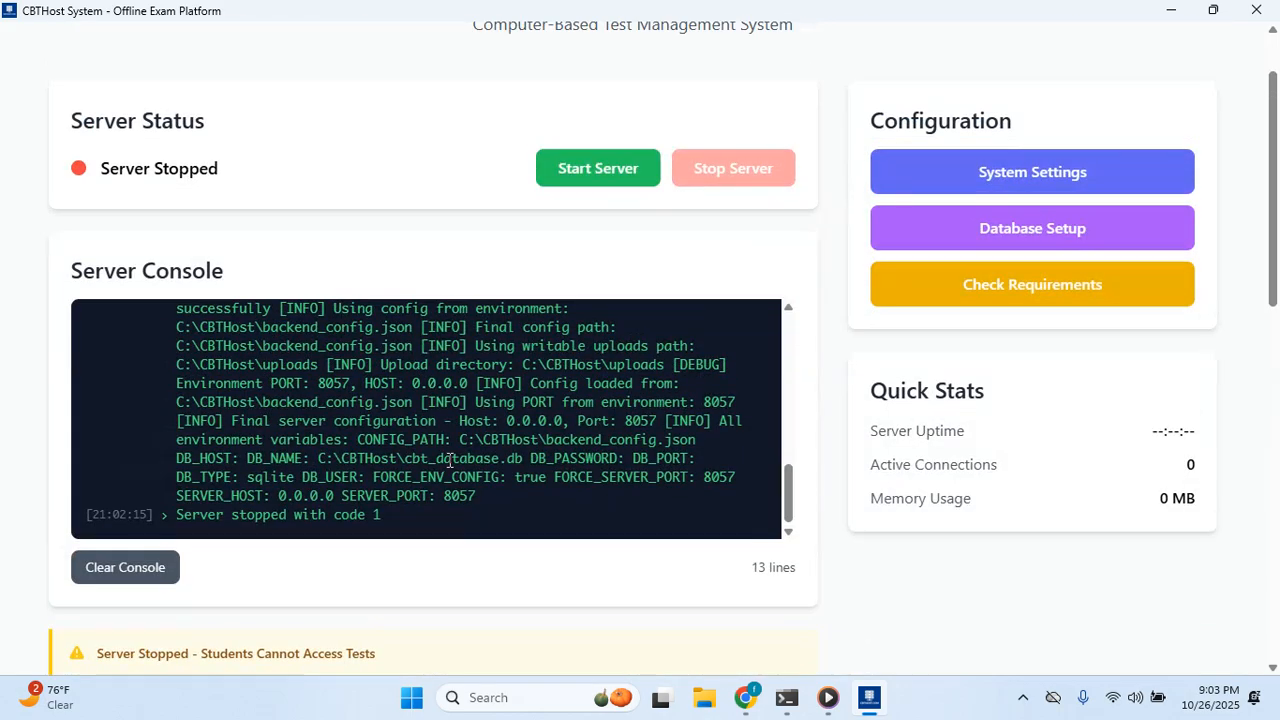
scroll(445, 462, down, 5)
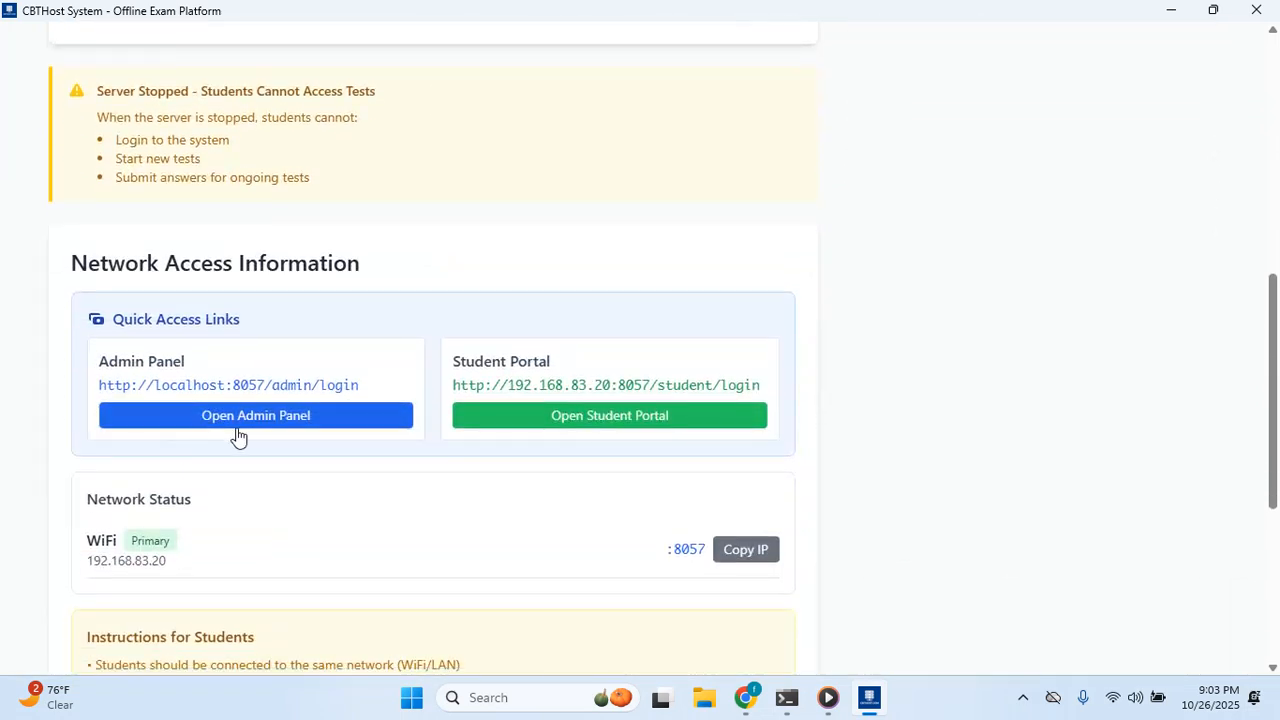
Open the admin sign-in page at localhost:8057/admin/login in Chrome, then return to CBTHost System.
click(265, 415)
click(336, 392)
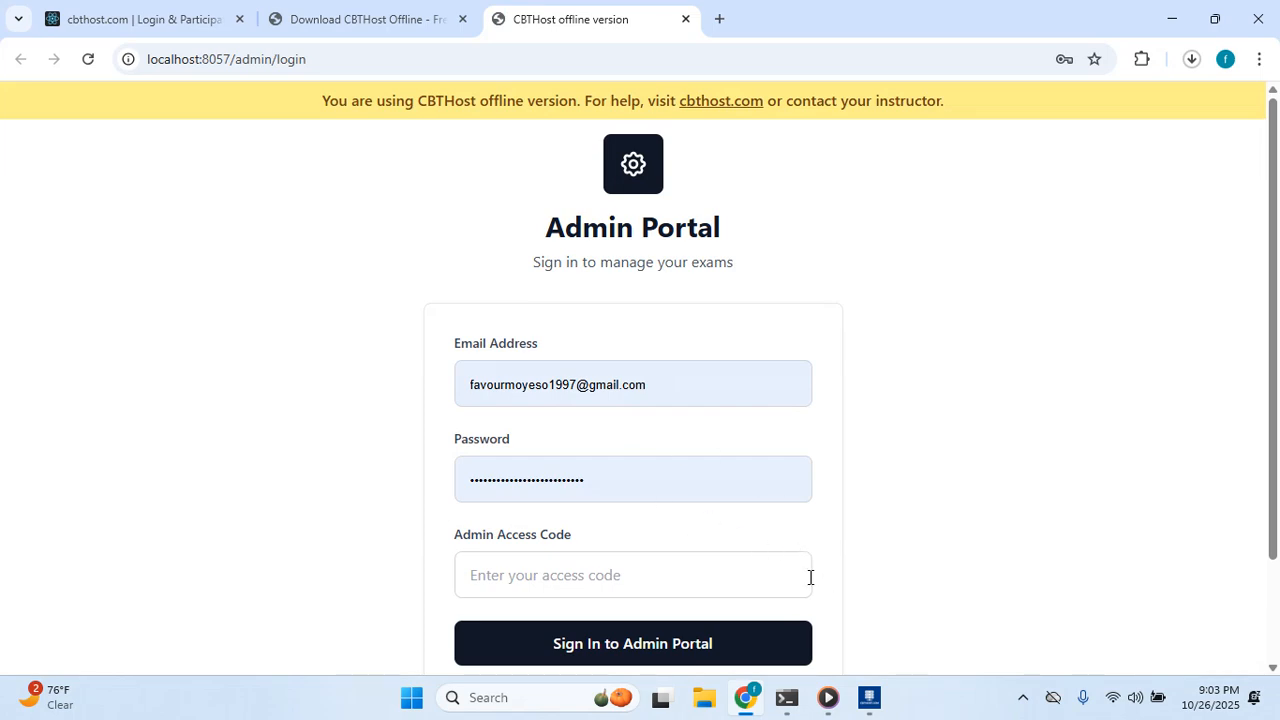
click(870, 697)
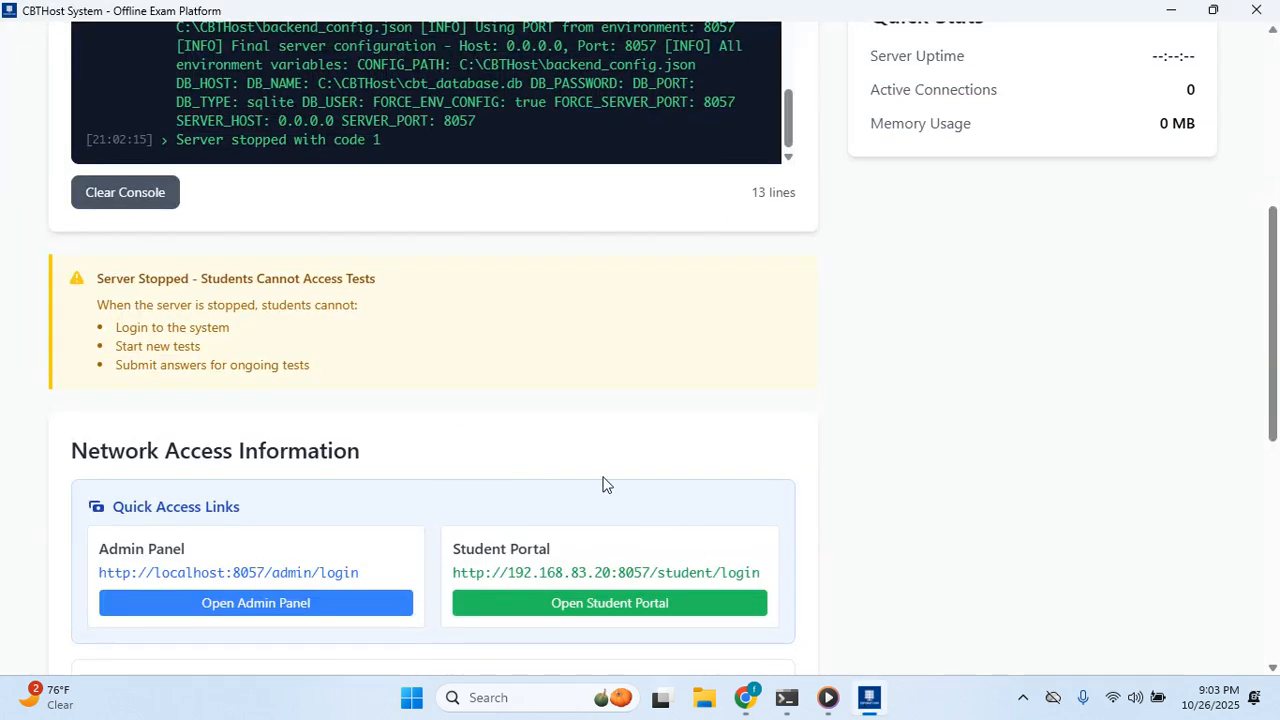
scroll(603, 484, up, 5)
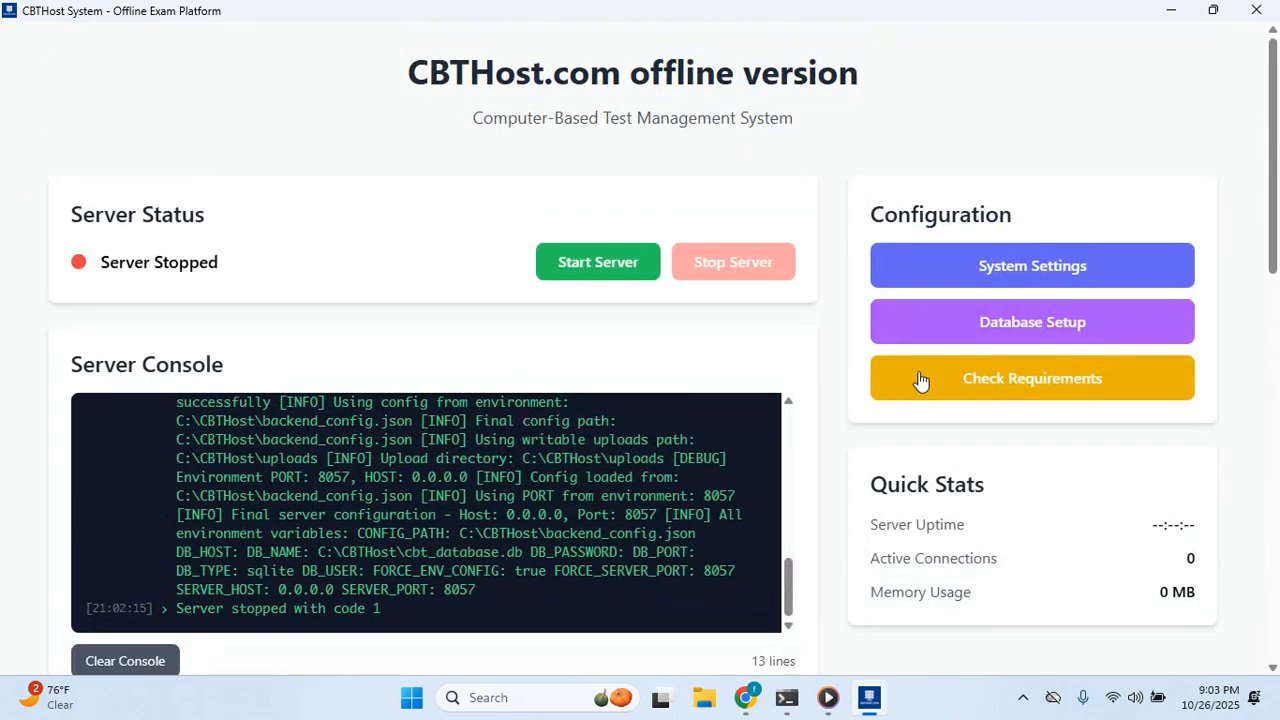
click(1003, 259)
scroll(490, 425, down, 2)
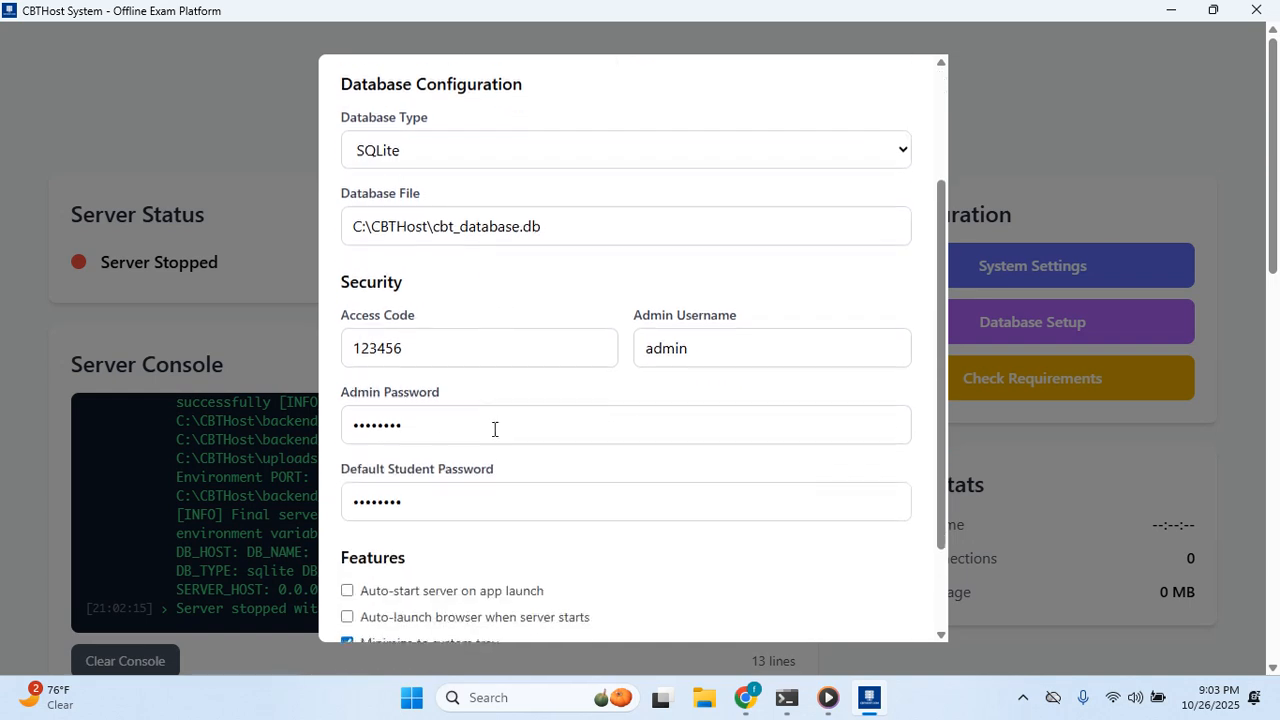
scroll(560, 380, up, 1)
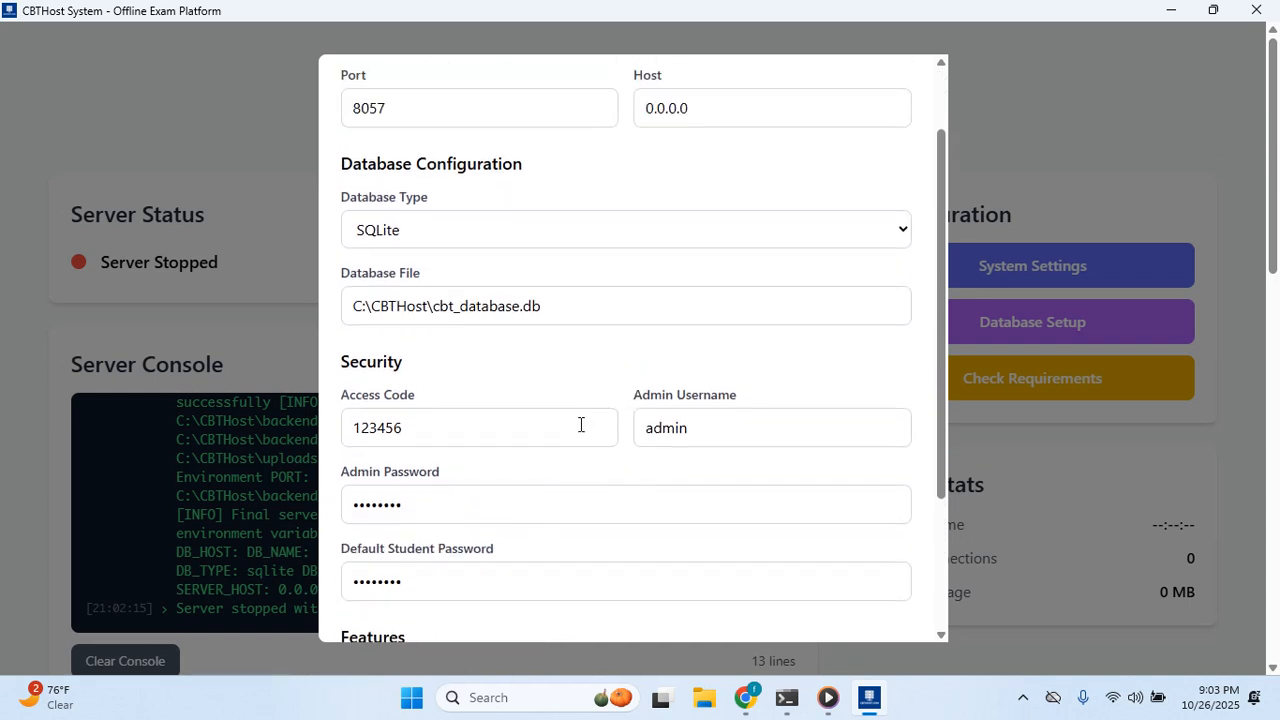
scroll(595, 460, down, 1)
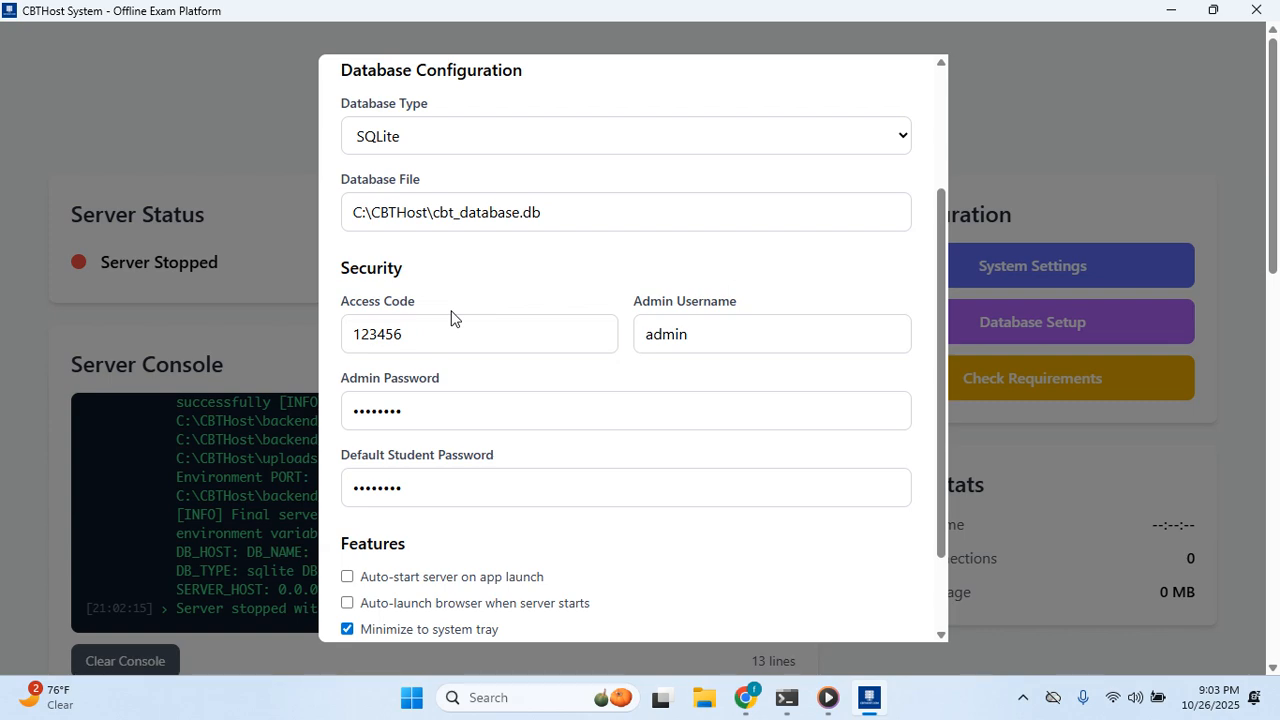
scroll(453, 317, up, 1)
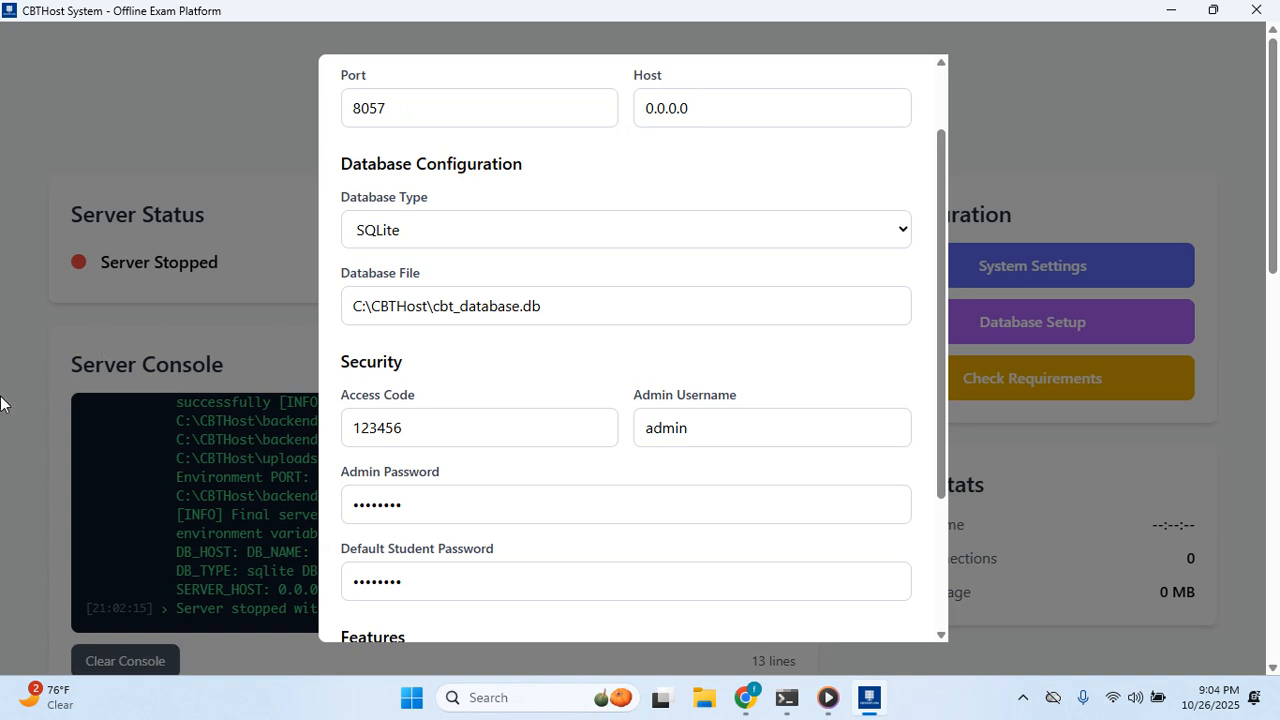
scroll(466, 346, down, 2)
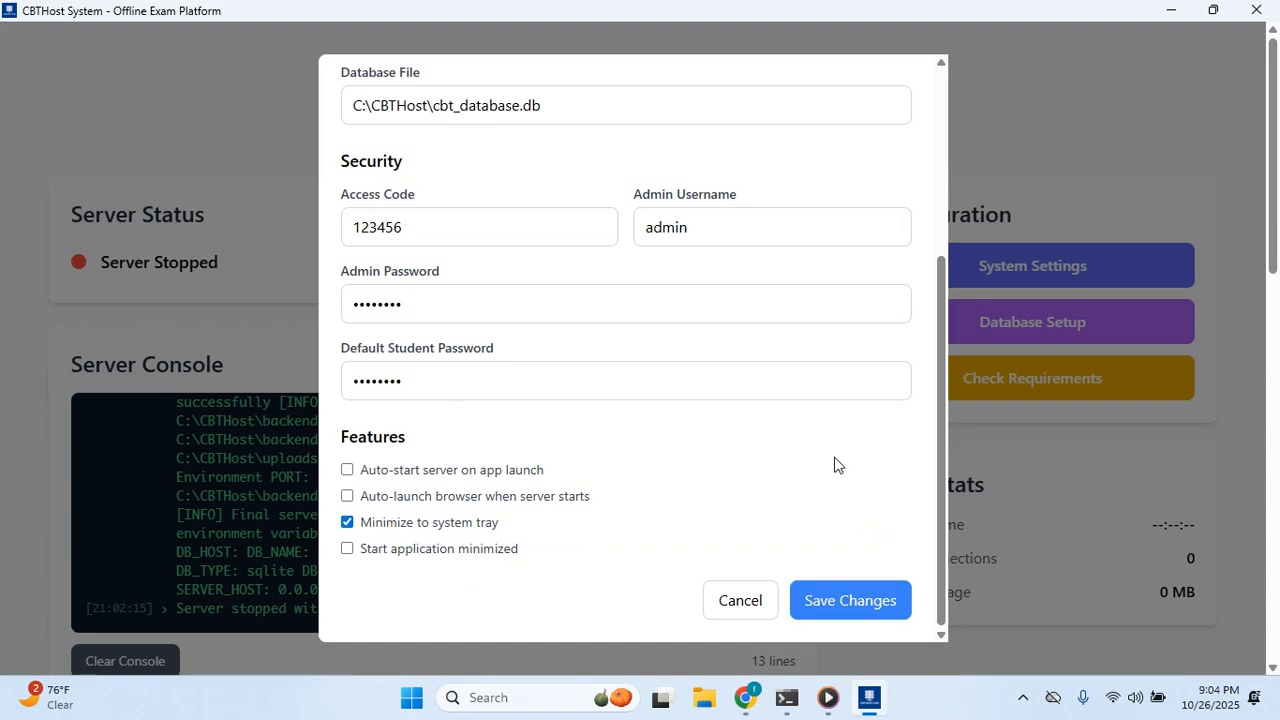
click(738, 601)
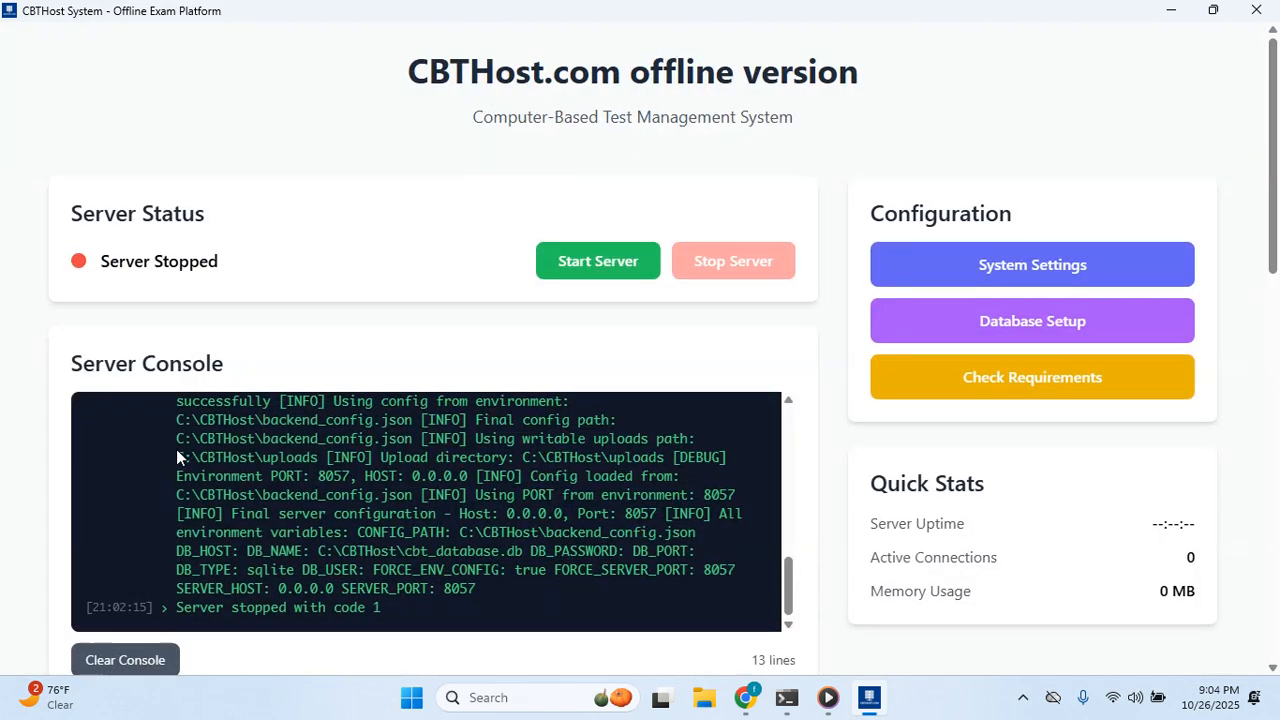
scroll(386, 500, down, 6)
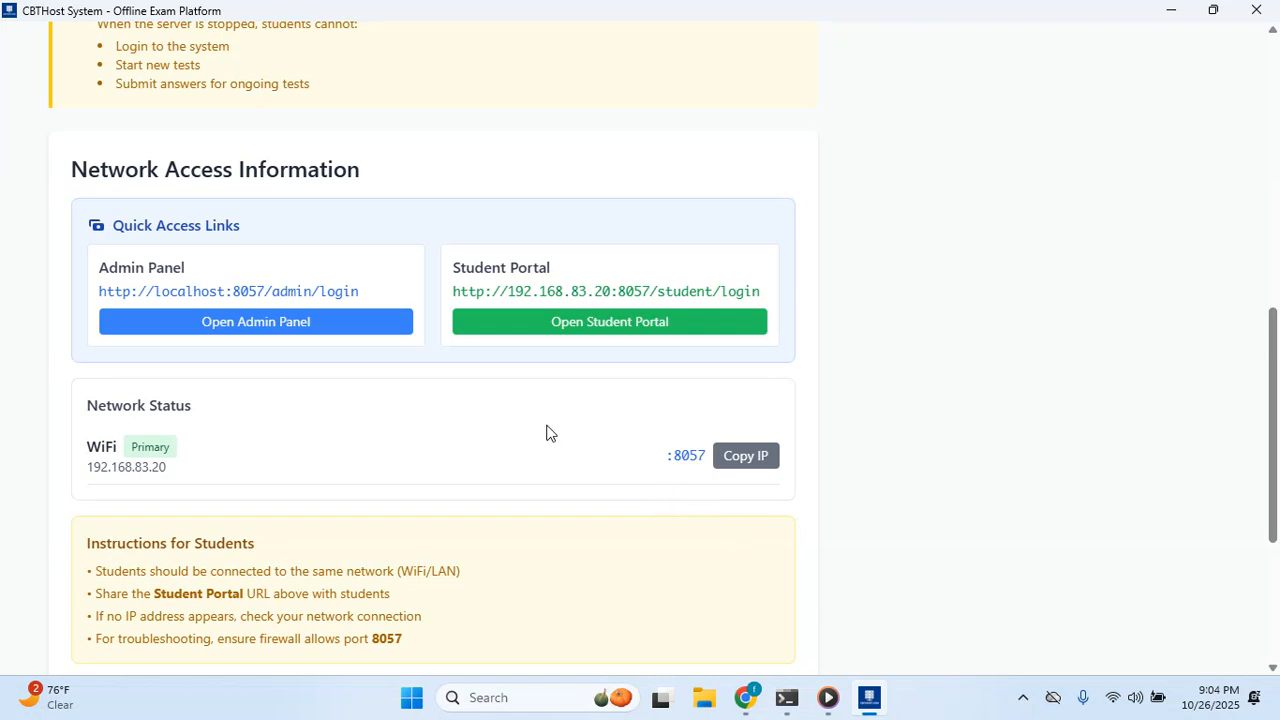
In Chrome, enter the admin access code on the Admin Portal sign-in page.
click(746, 700)
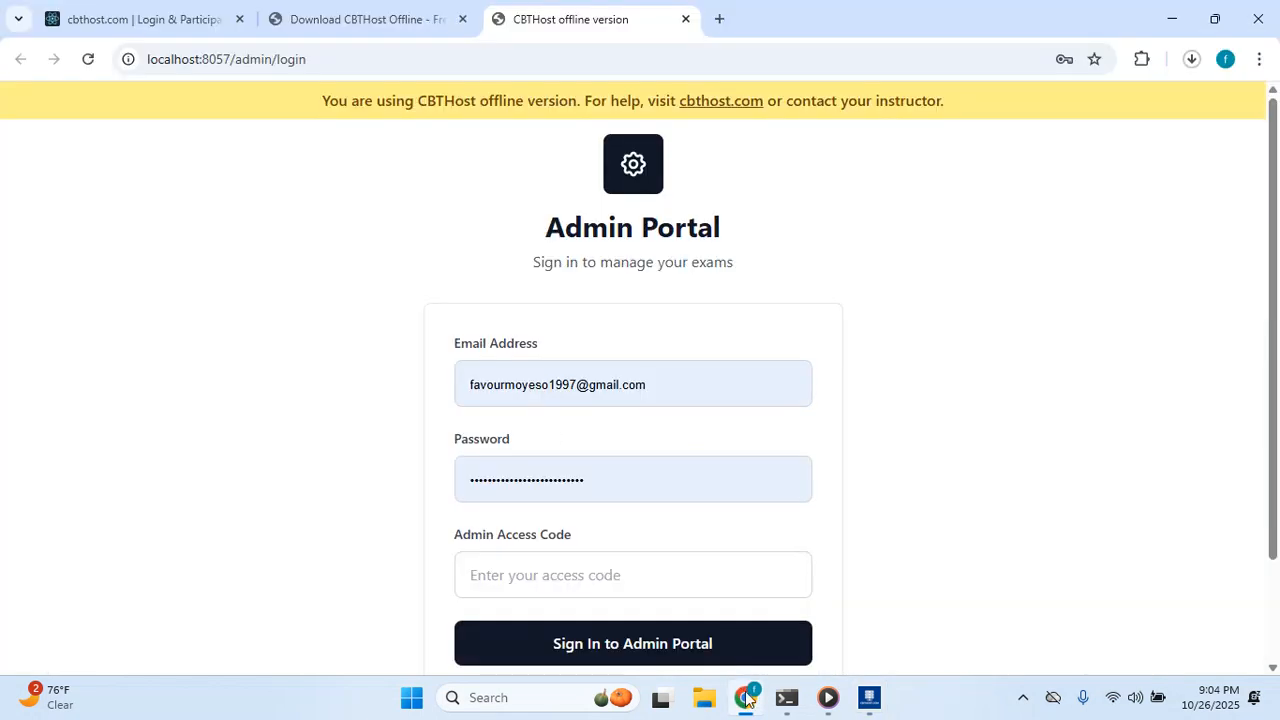
scroll(534, 388, down, 1)
scroll(540, 382, up, 1)
scroll(560, 400, down, 1)
click(594, 454)
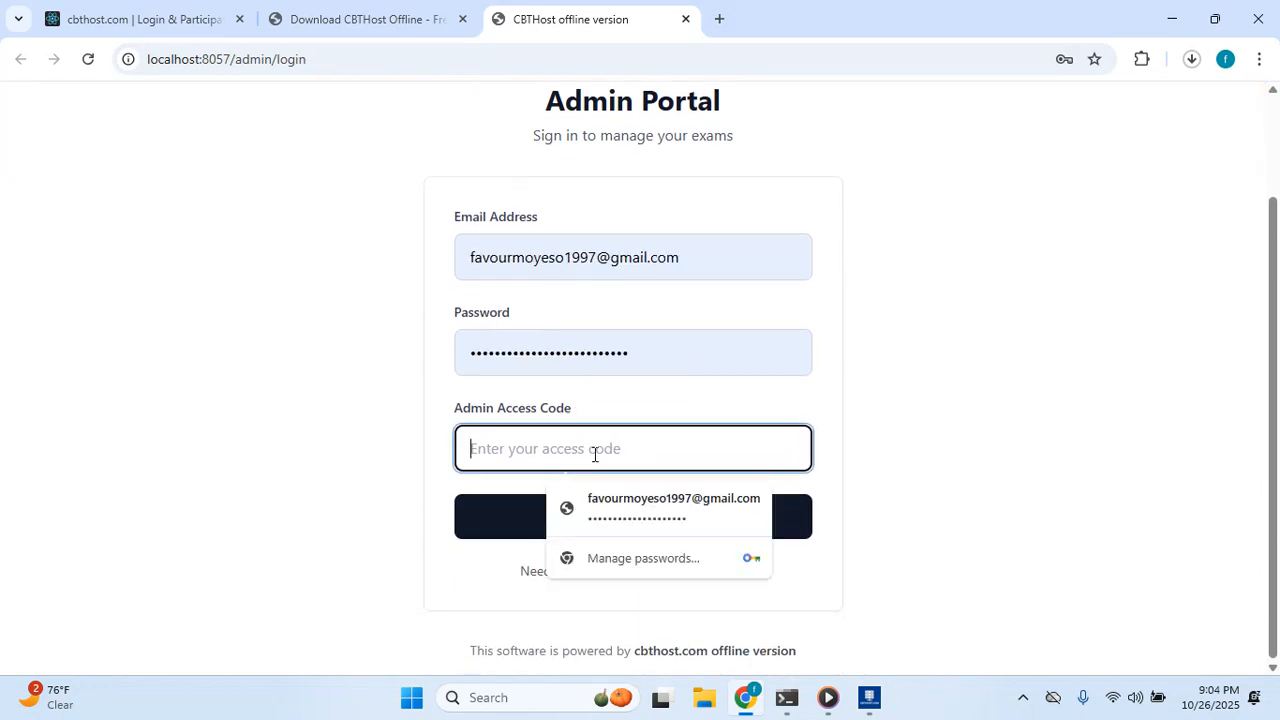
text(••••••)
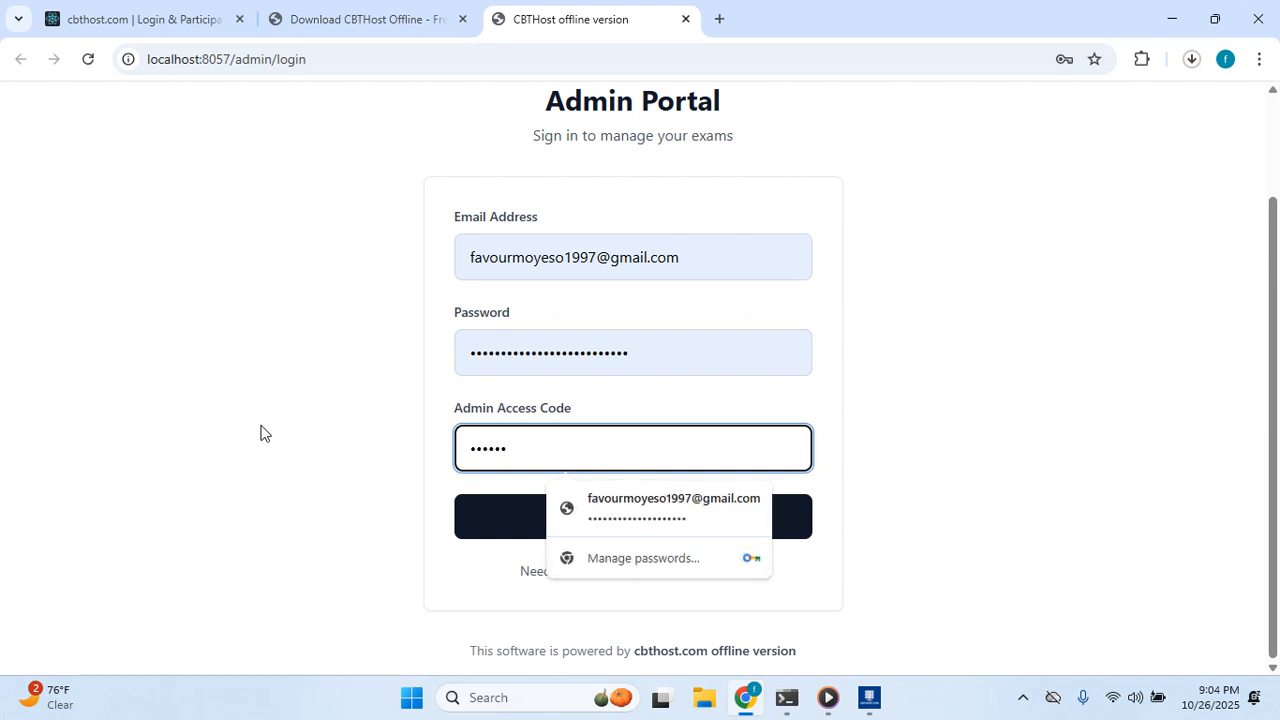
click(224, 440)
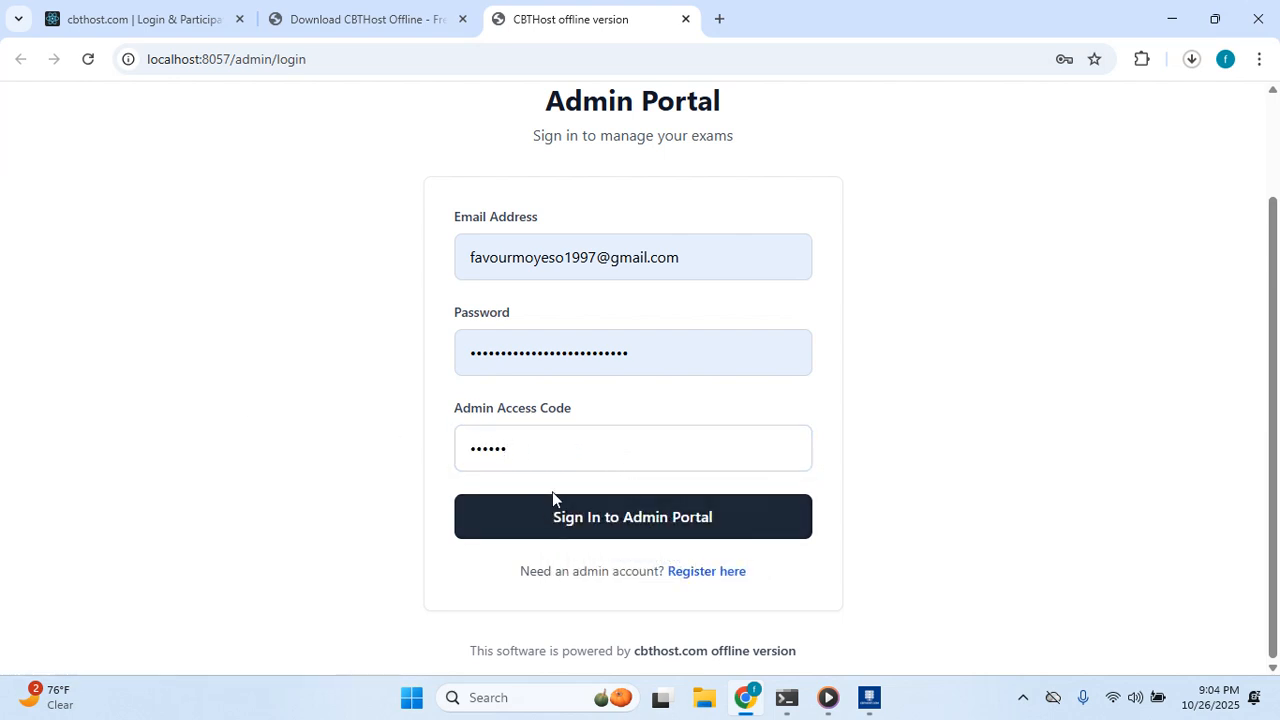
Open the admin registration form and leave its Registration Code field empty.
click(716, 578)
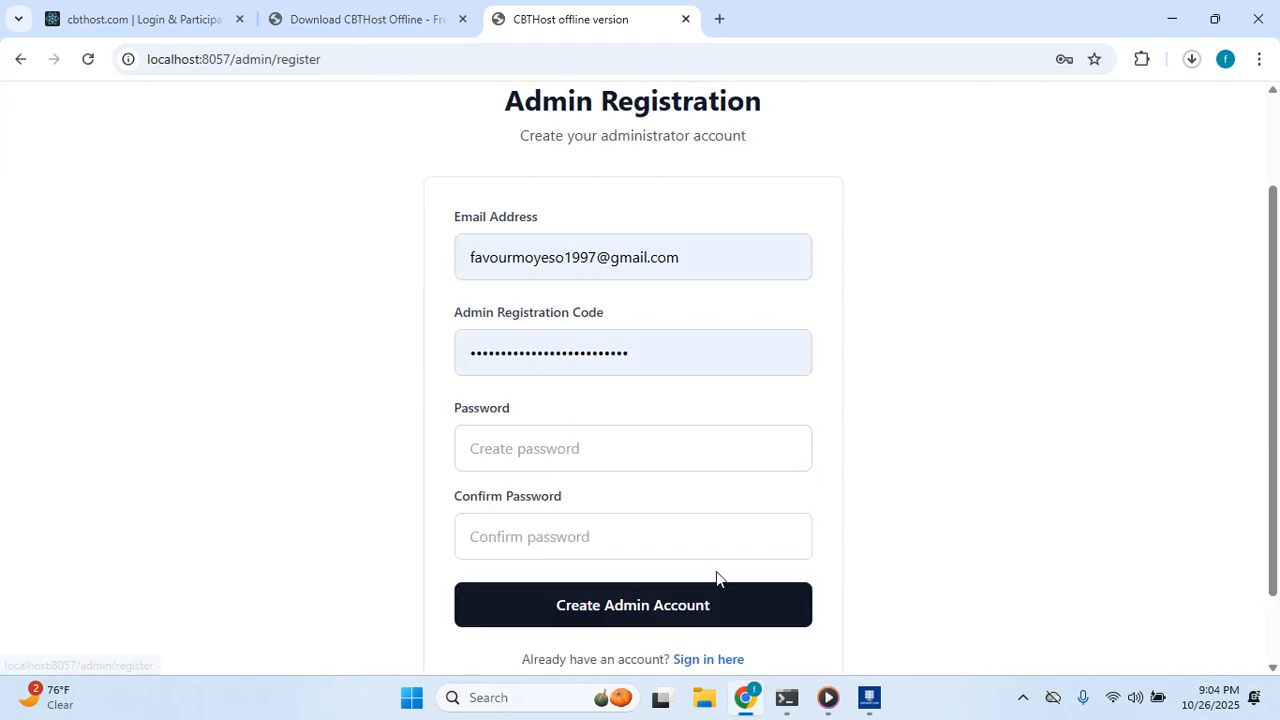
click(550, 441)
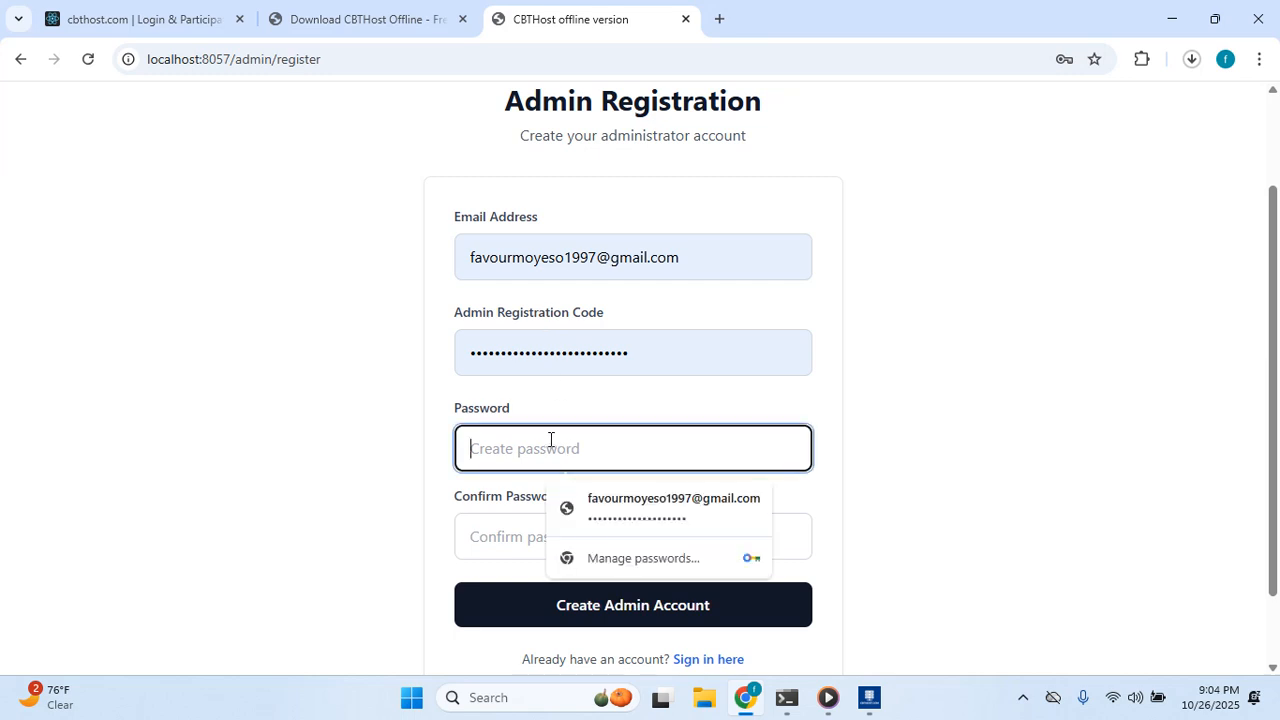
click(485, 531)
drag(640, 353, 395, 394)
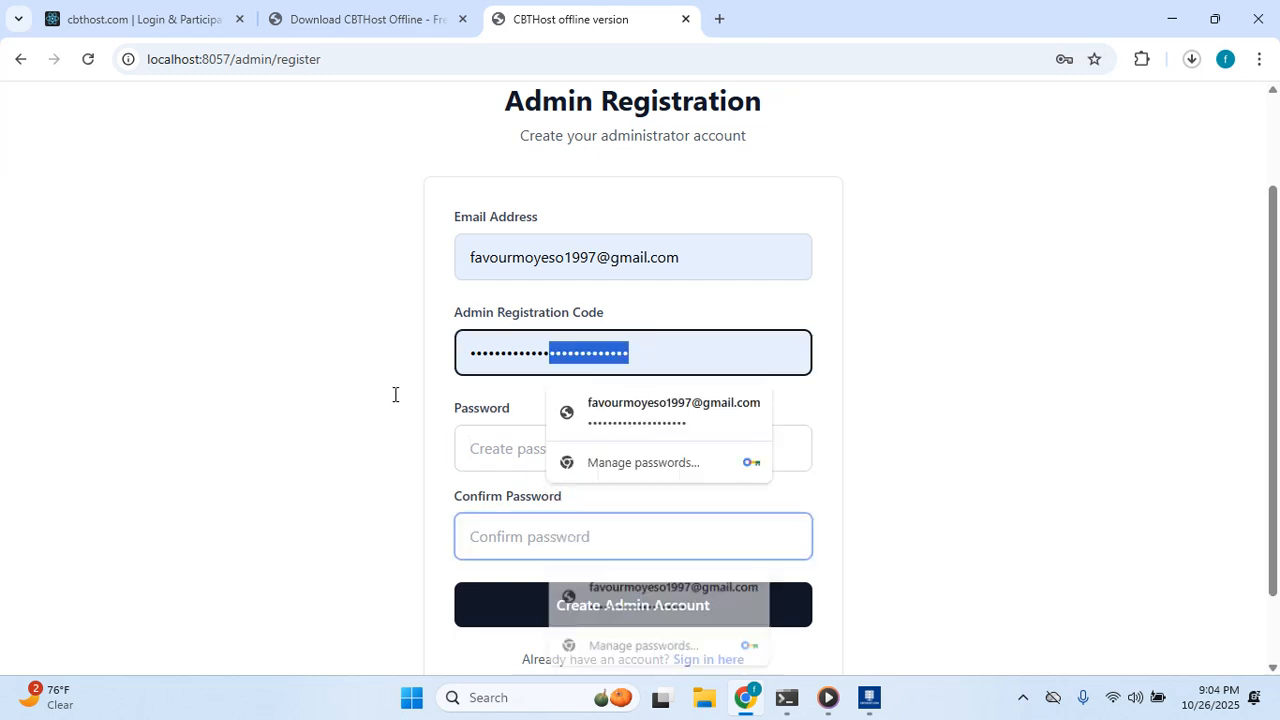
click(801, 344)
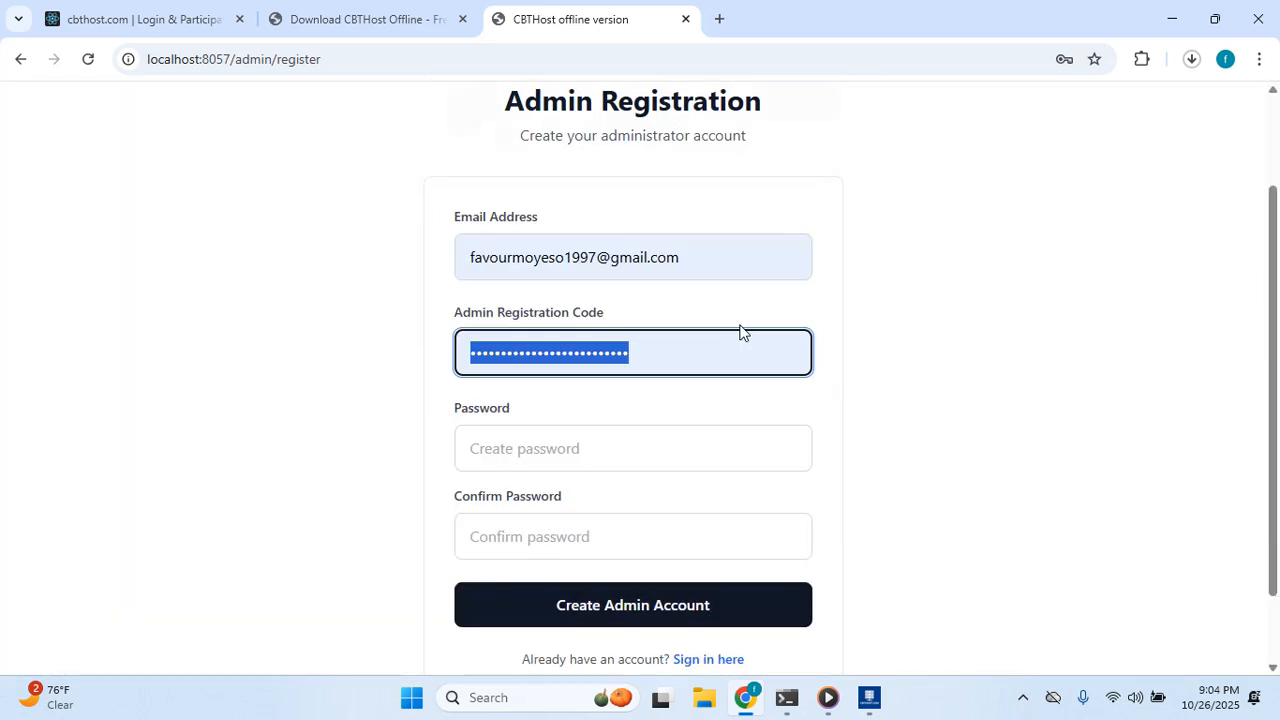
key(BackSpace)
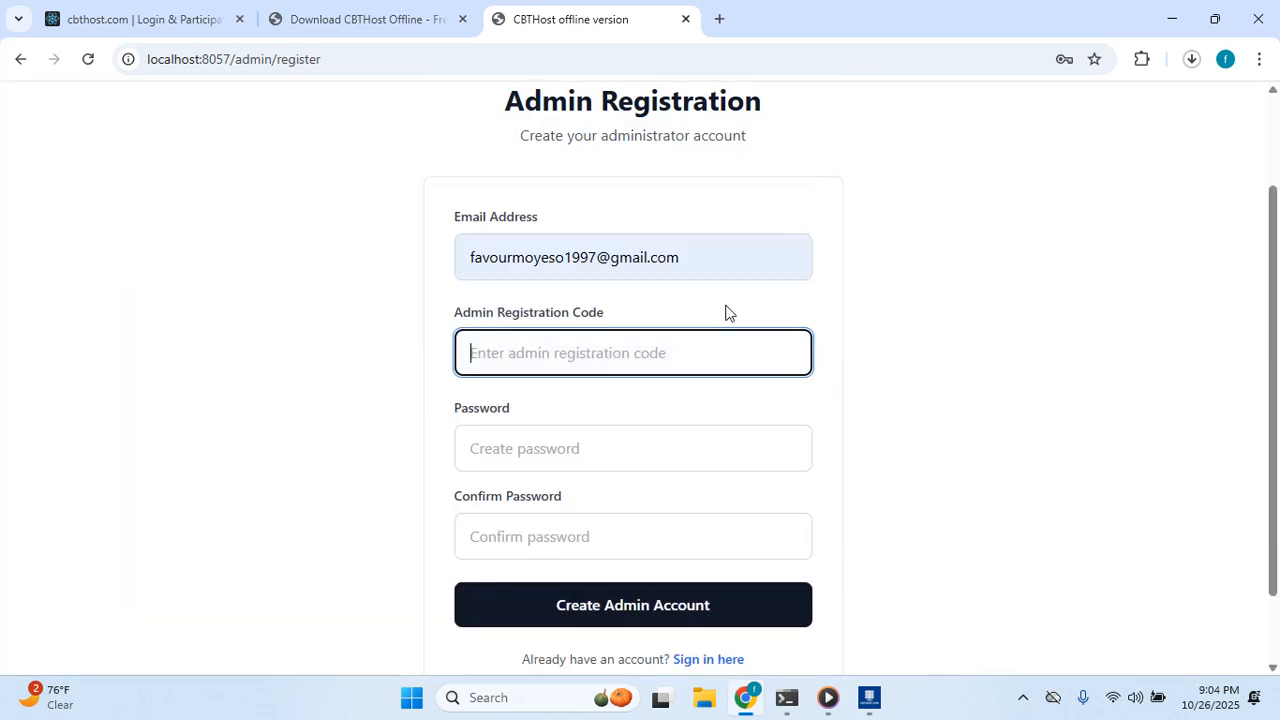
text(123456)
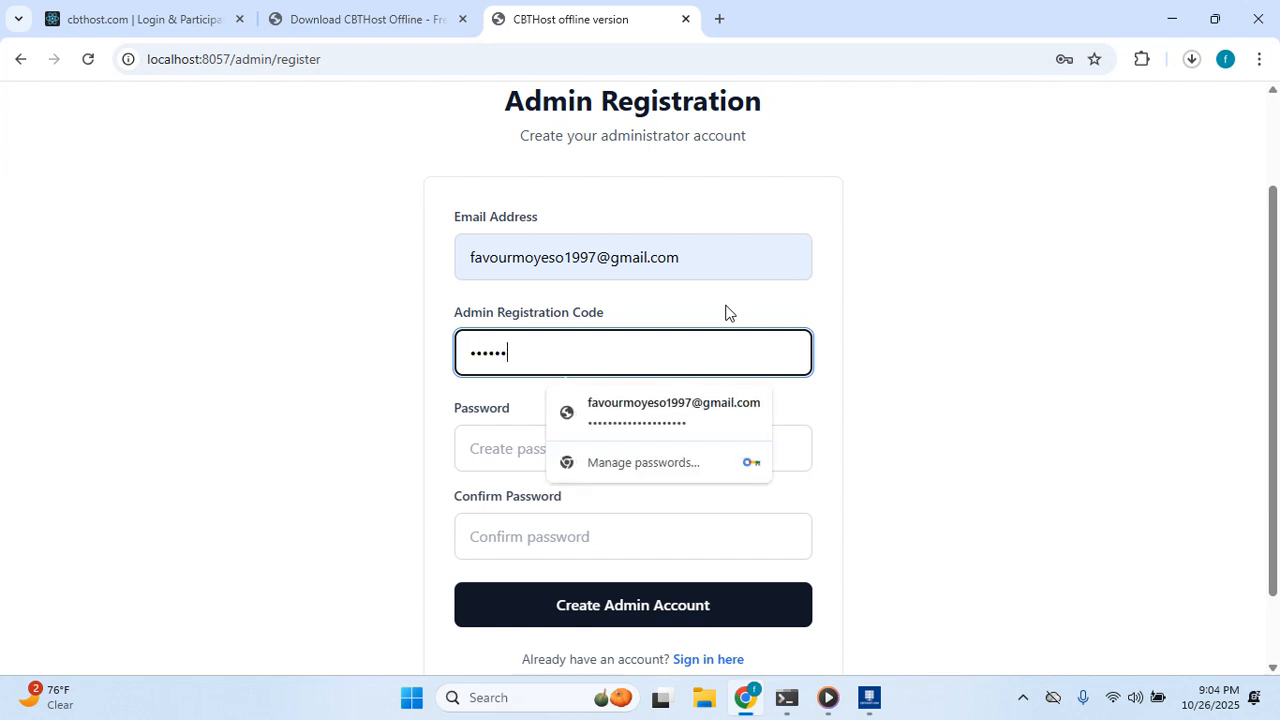
key(BackSpace)
key(BackSpace)
key(BackSpace)
key(BackSpace)
key(BackSpace)
key(BackSpace)
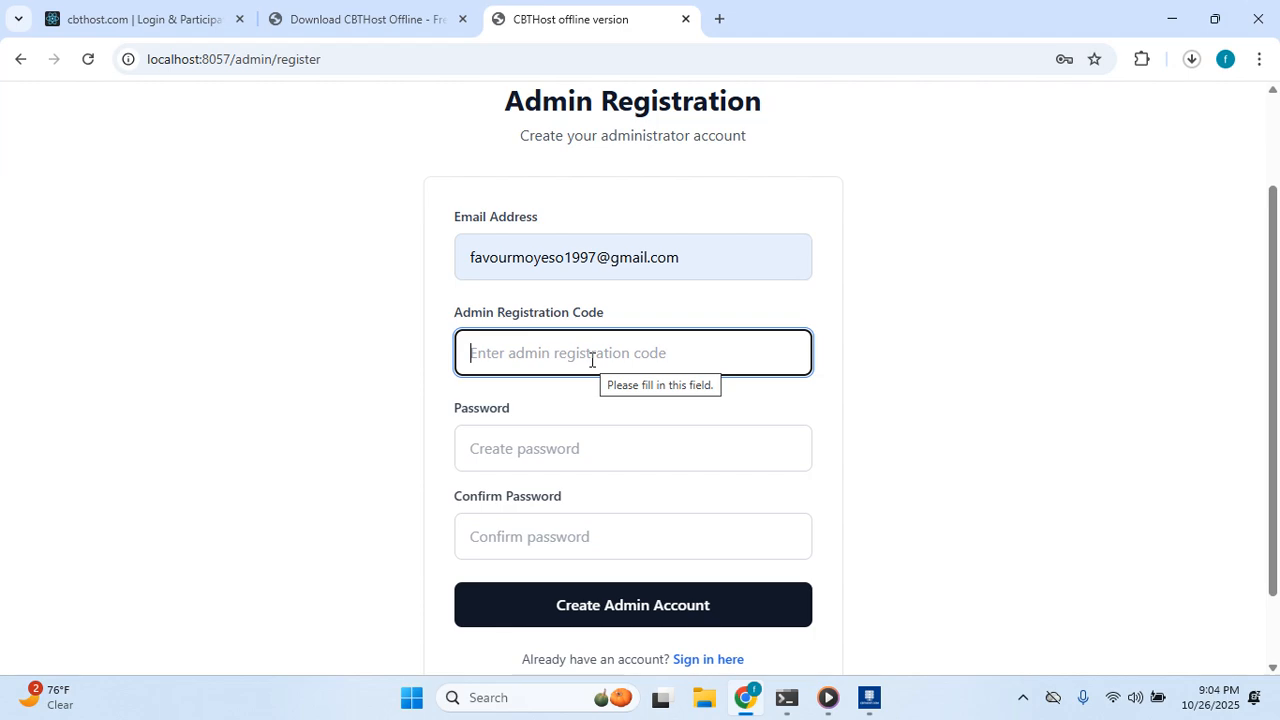
Go back from the registration form to the admin sign-in page.
scroll(829, 346, down, 1)
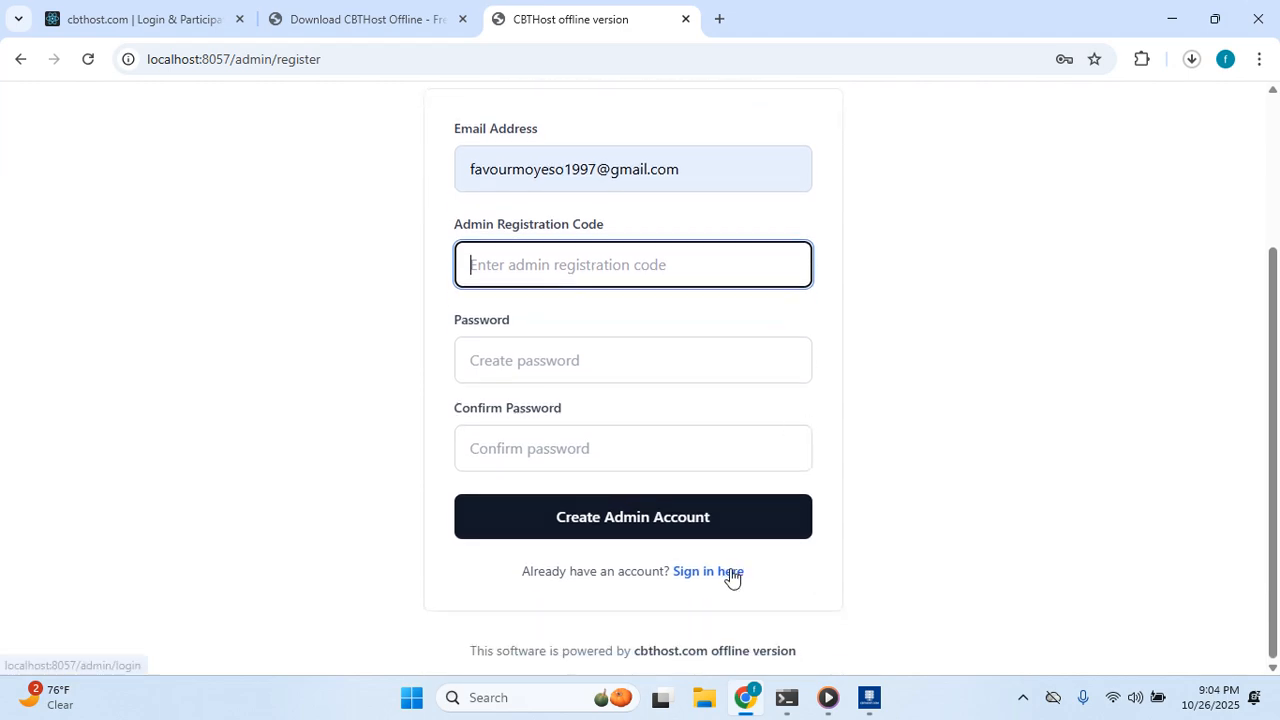
click(731, 575)
scroll(566, 216, up, 2)
scroll(580, 222, down, 2)
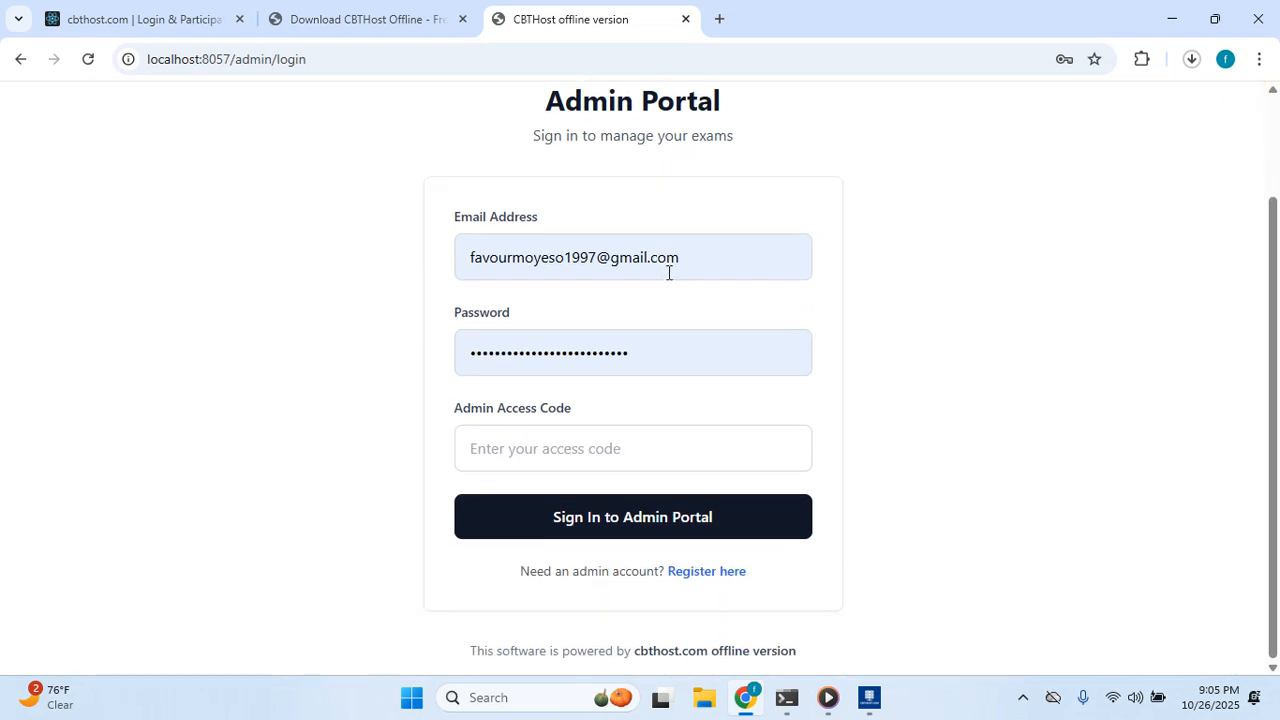
Sign in with the entered admin access code, which is rejected as 'Invalid access code'.
click(525, 443)
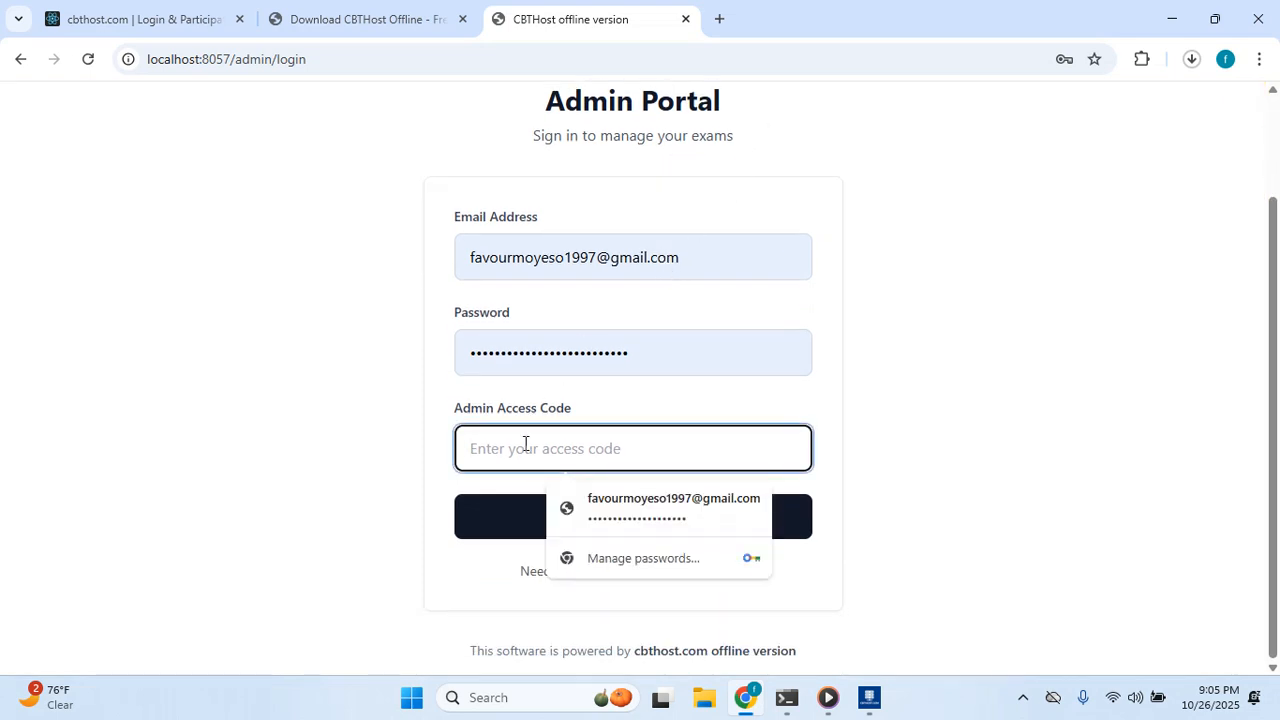
text(123456)
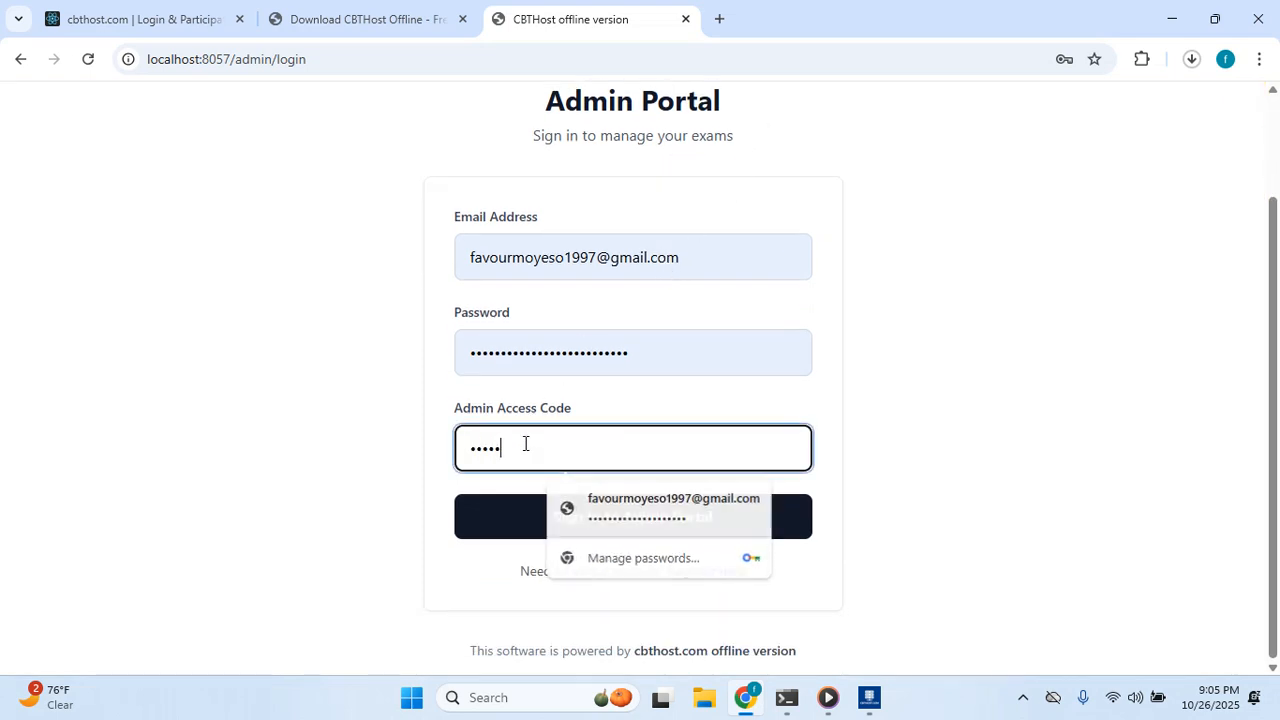
click(311, 471)
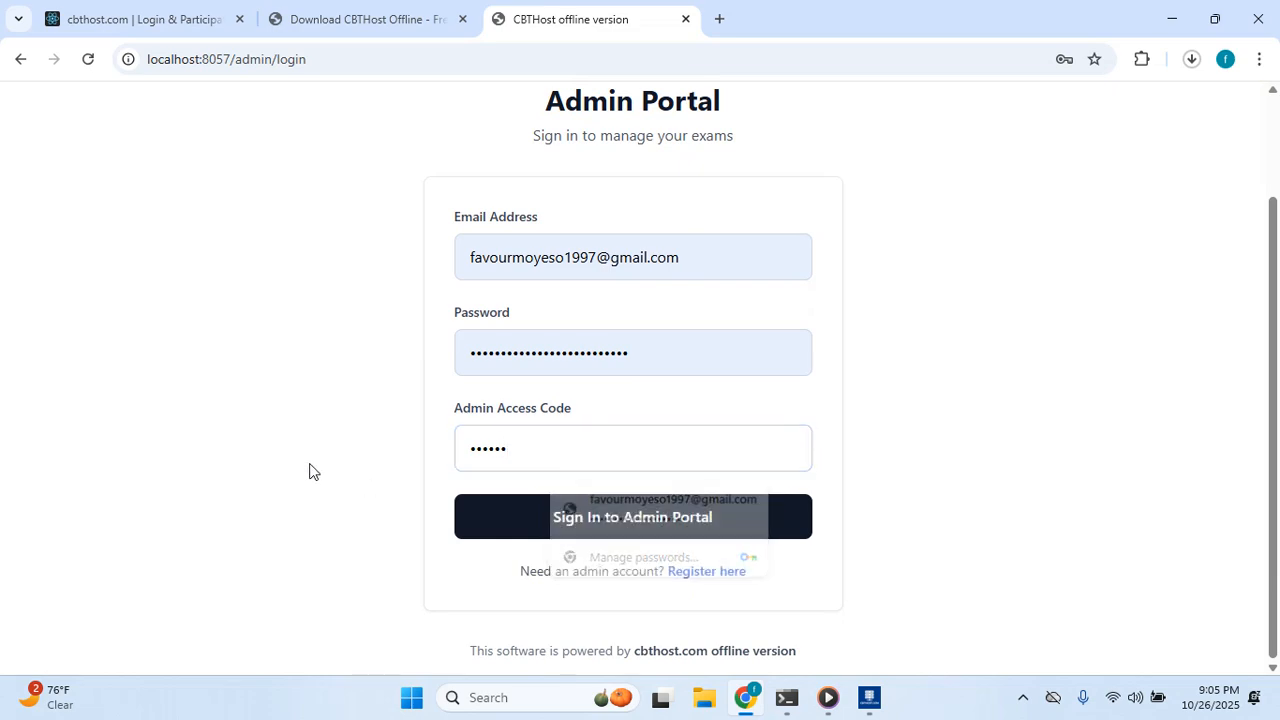
click(550, 450)
text(789)
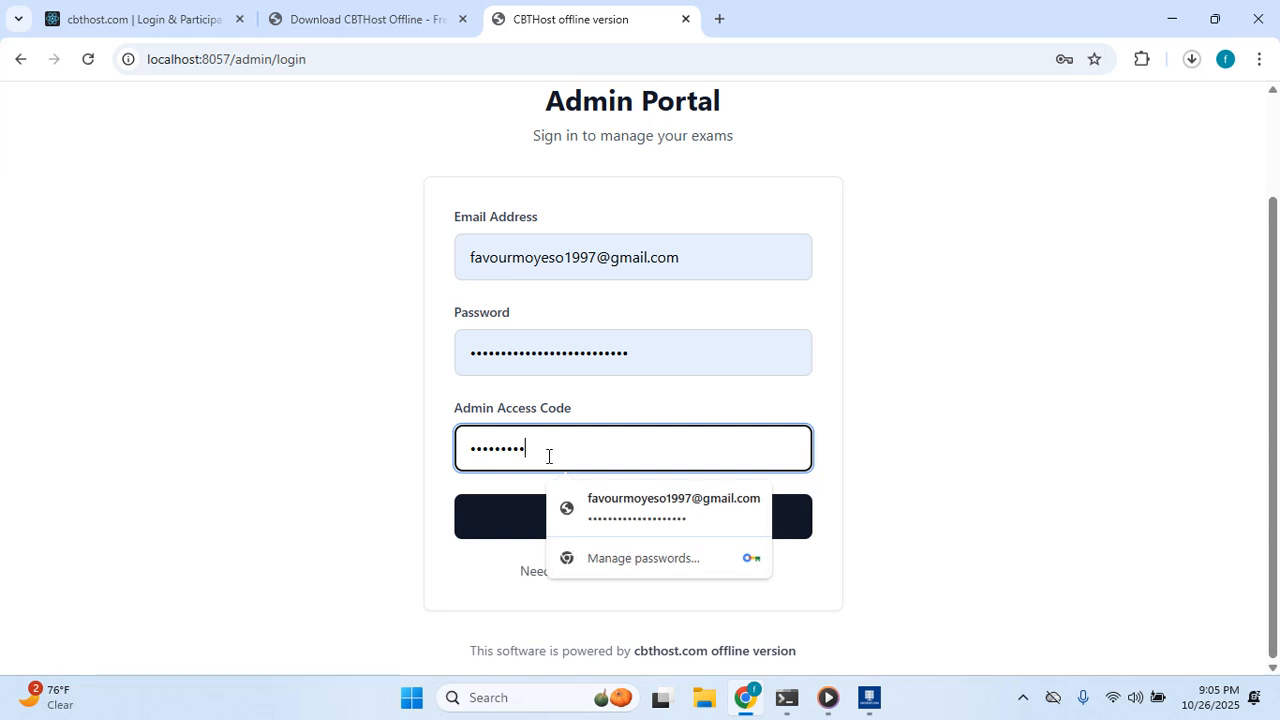
click(517, 517)
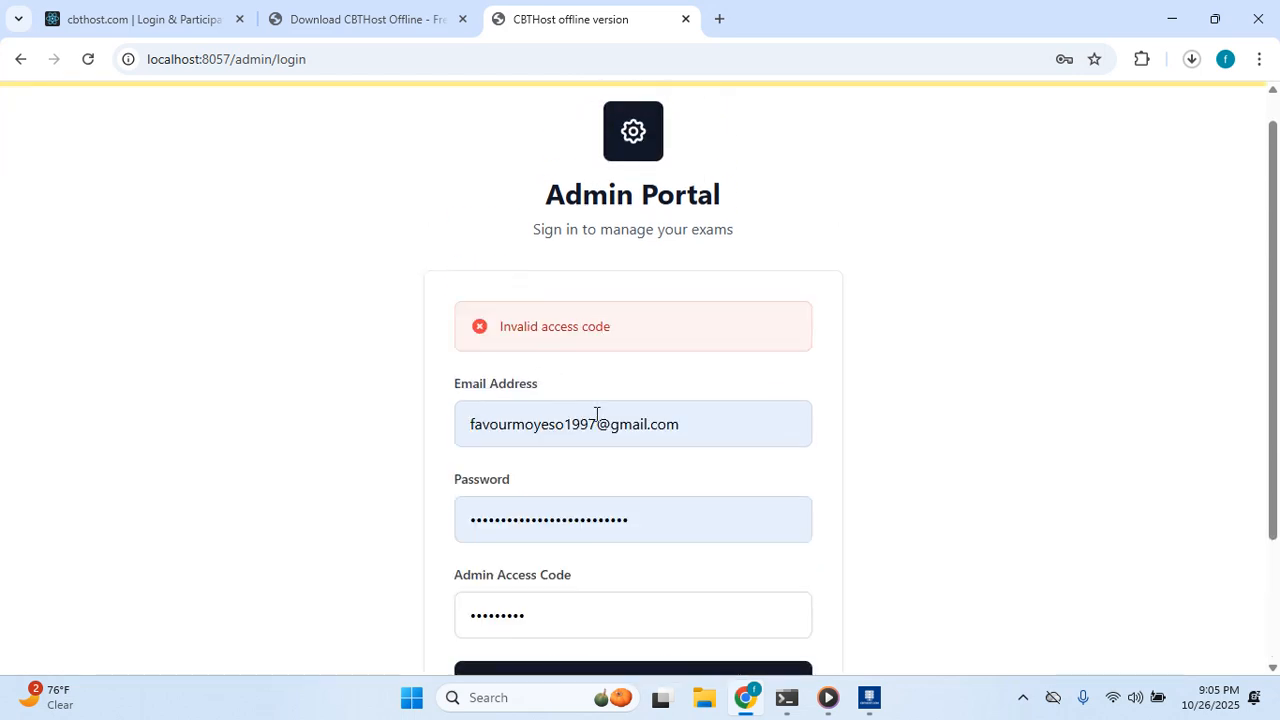
Select the whole entered access code and switch to the CBTHost System window.
scroll(580, 425, down, 2)
drag(557, 448, 507, 449)
drag(414, 453, 540, 440)
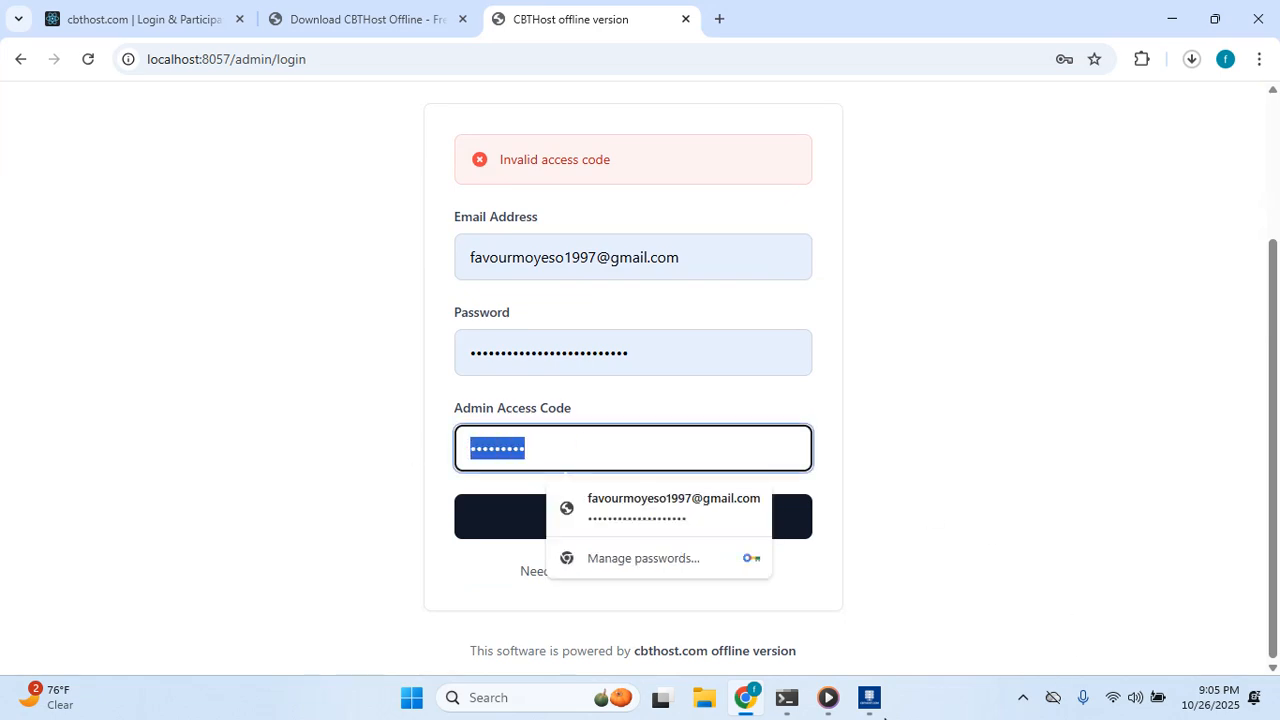
click(868, 700)
Check the Access Code in System Settings, cancel without saving, and return to Chrome.
scroll(560, 340, up, 8)
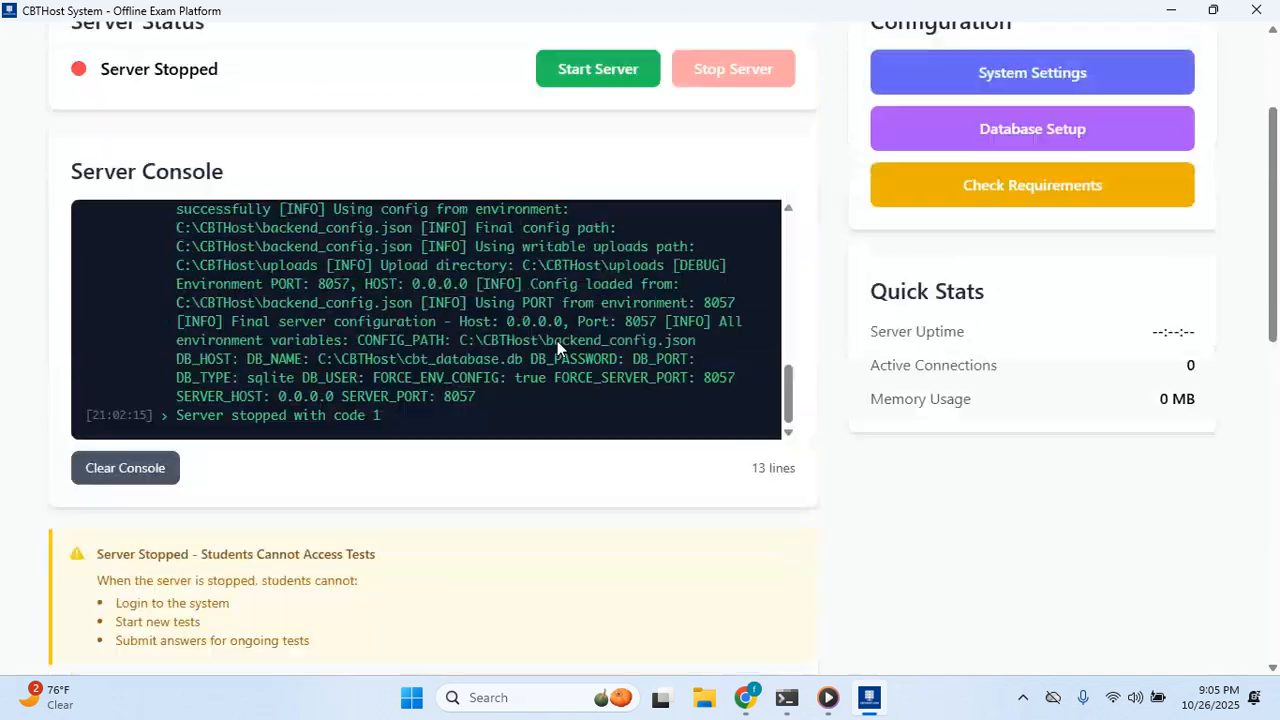
click(1005, 279)
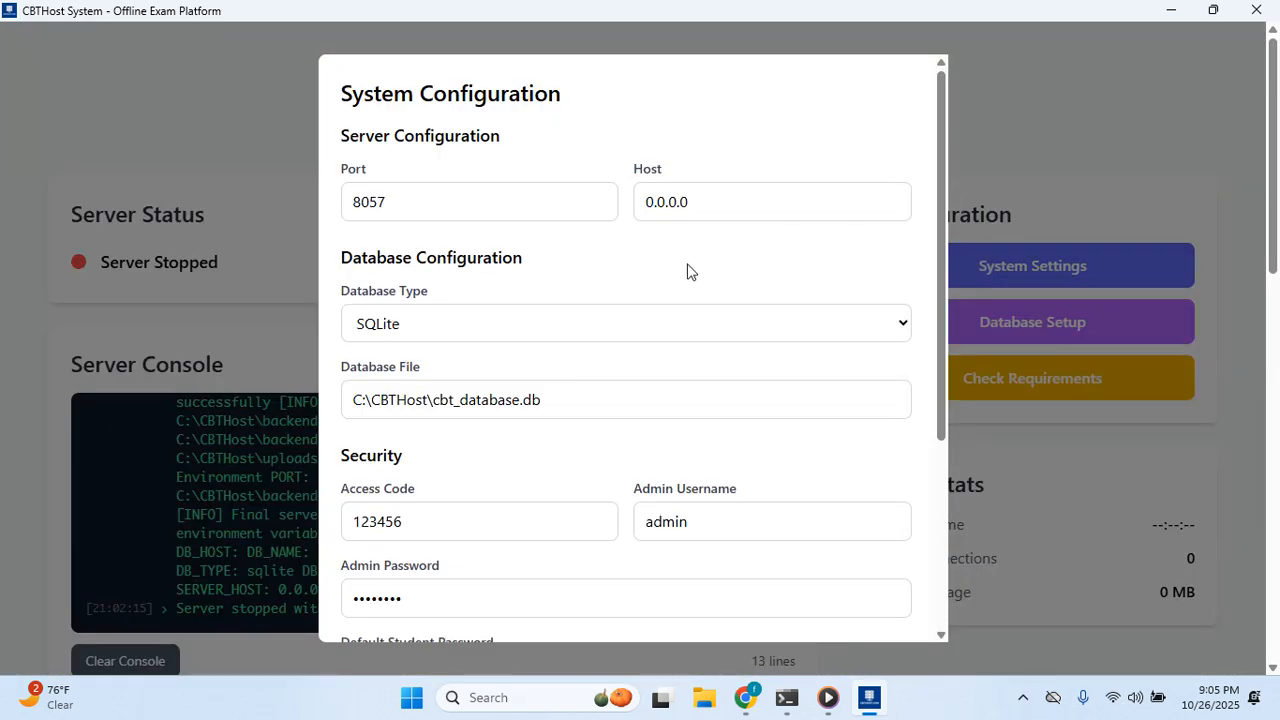
click(513, 521)
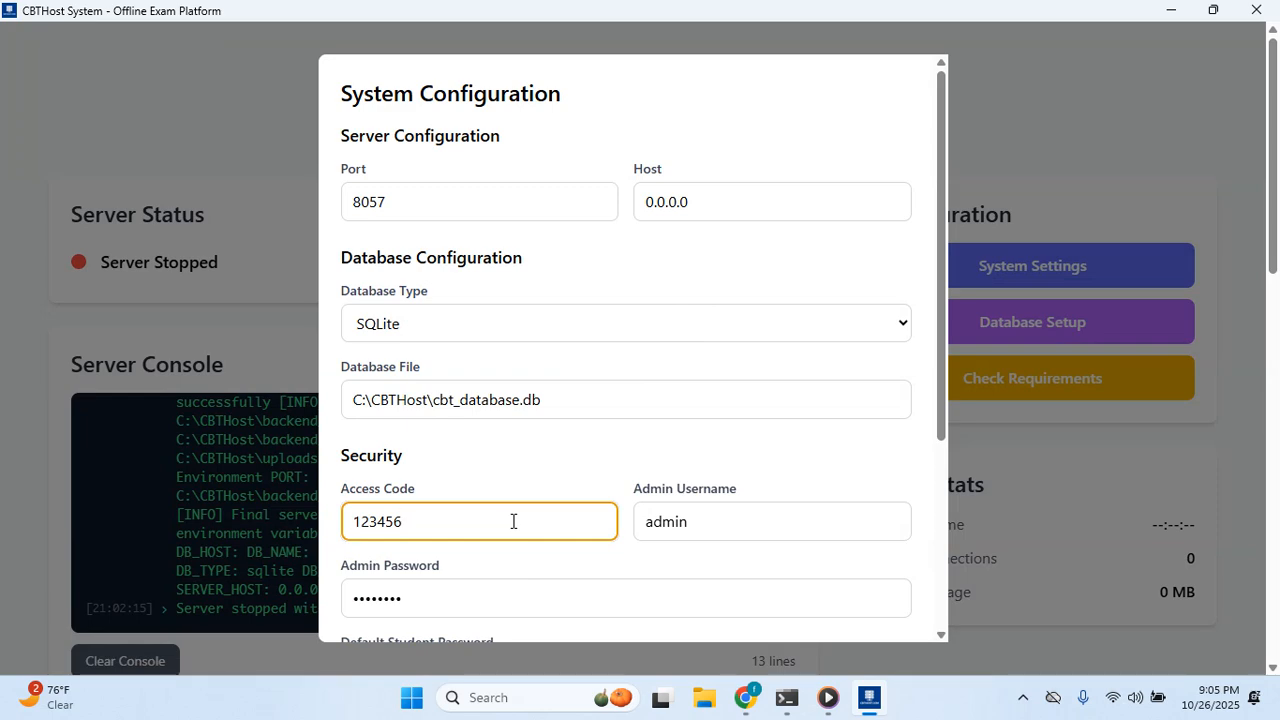
scroll(513, 521, down, 3)
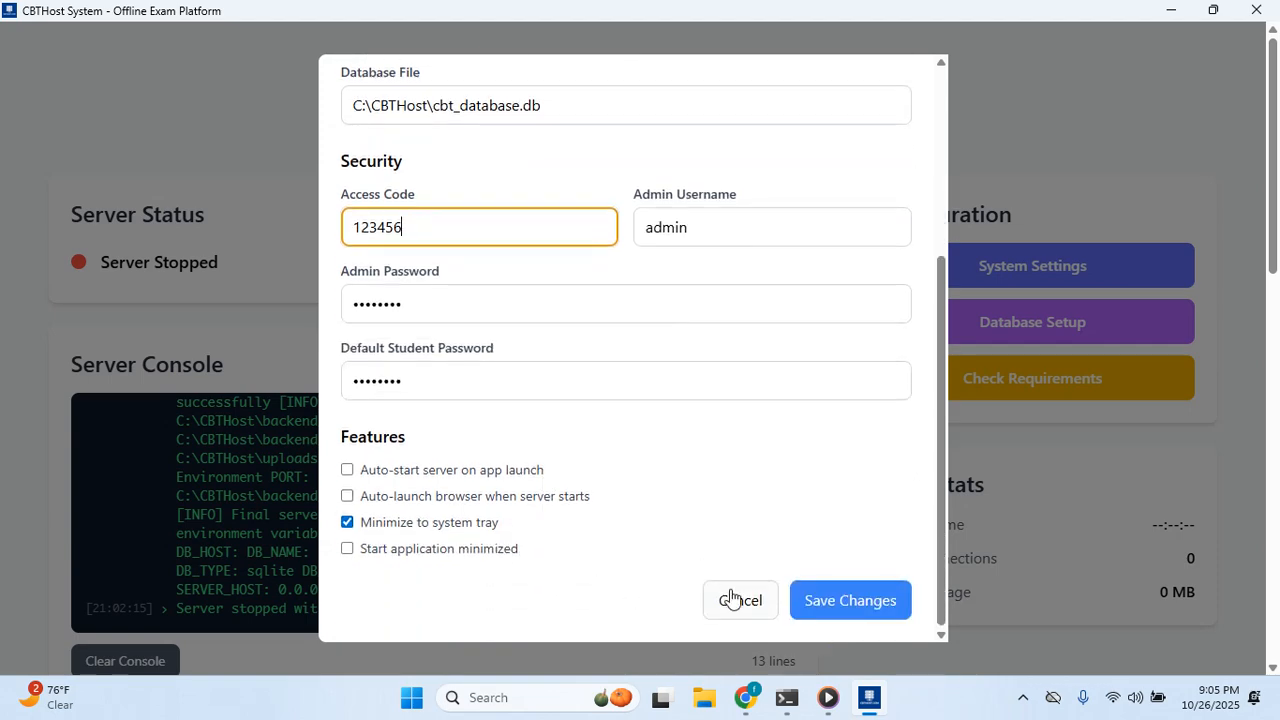
click(738, 600)
scroll(488, 500, up, 10)
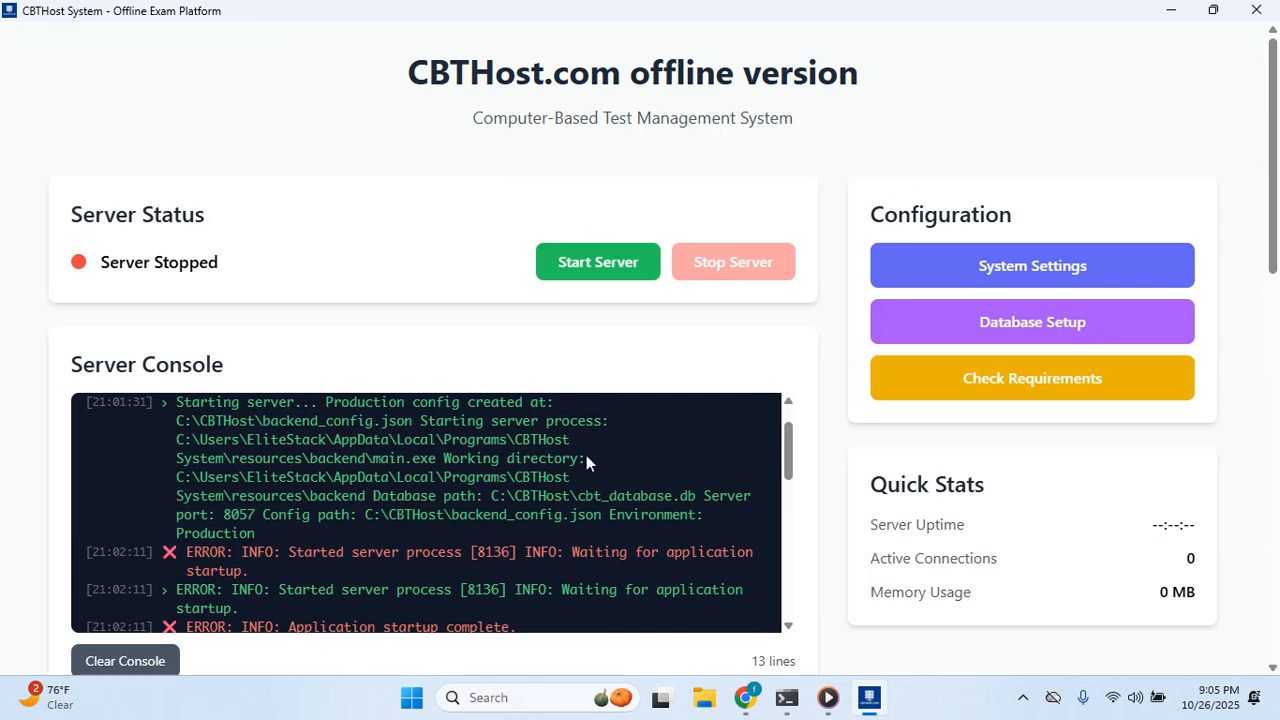
scroll(586, 455, up, 1)
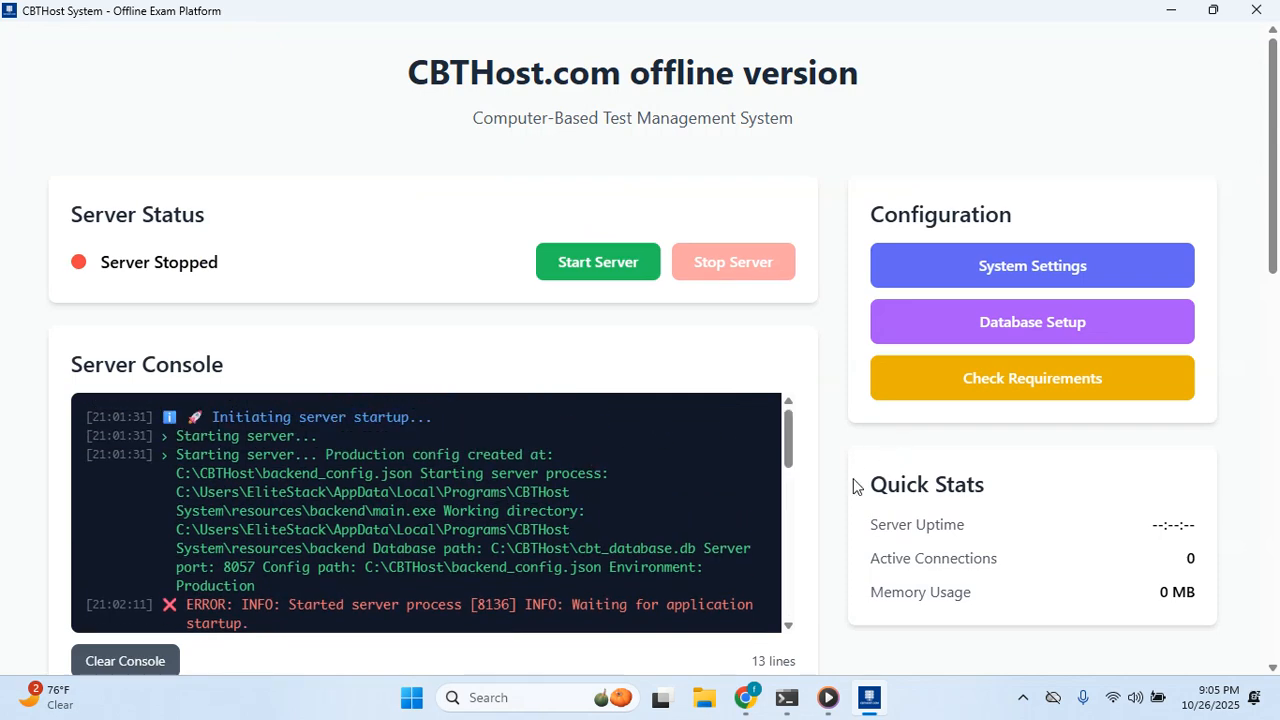
click(745, 697)
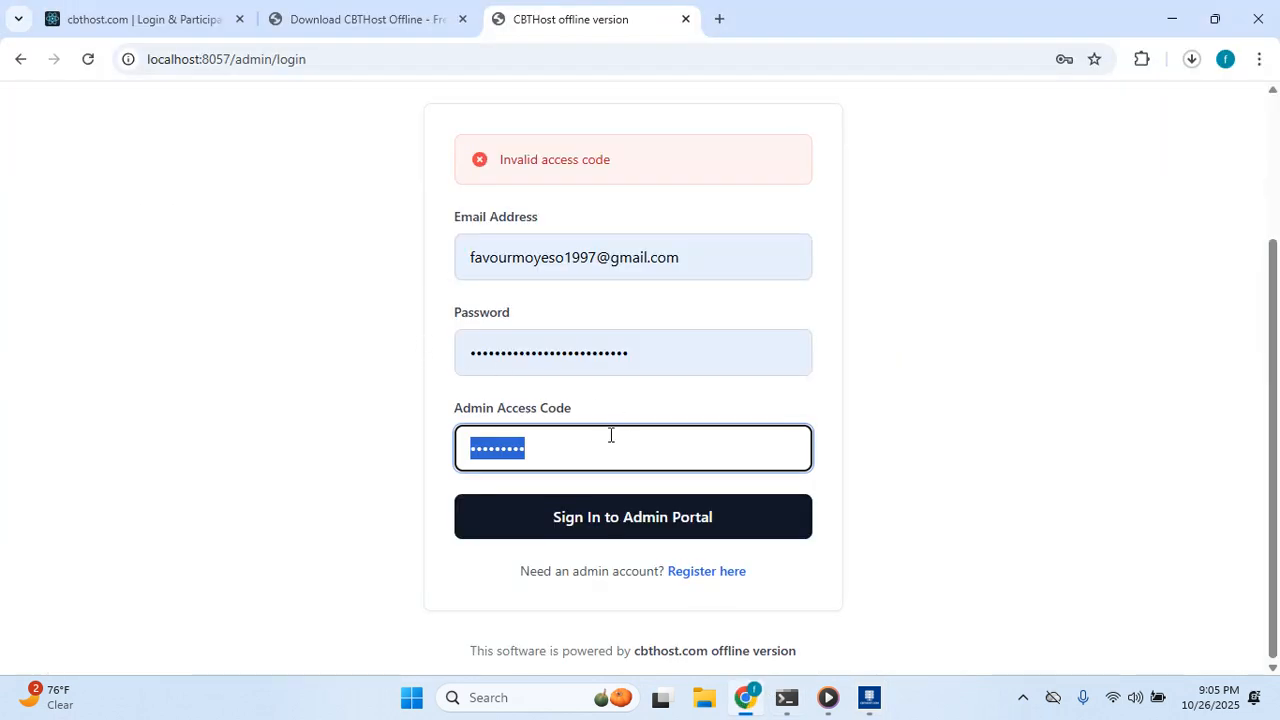
Replace the rejected code with the correct admin access code and sign in.
key(BackSpace)
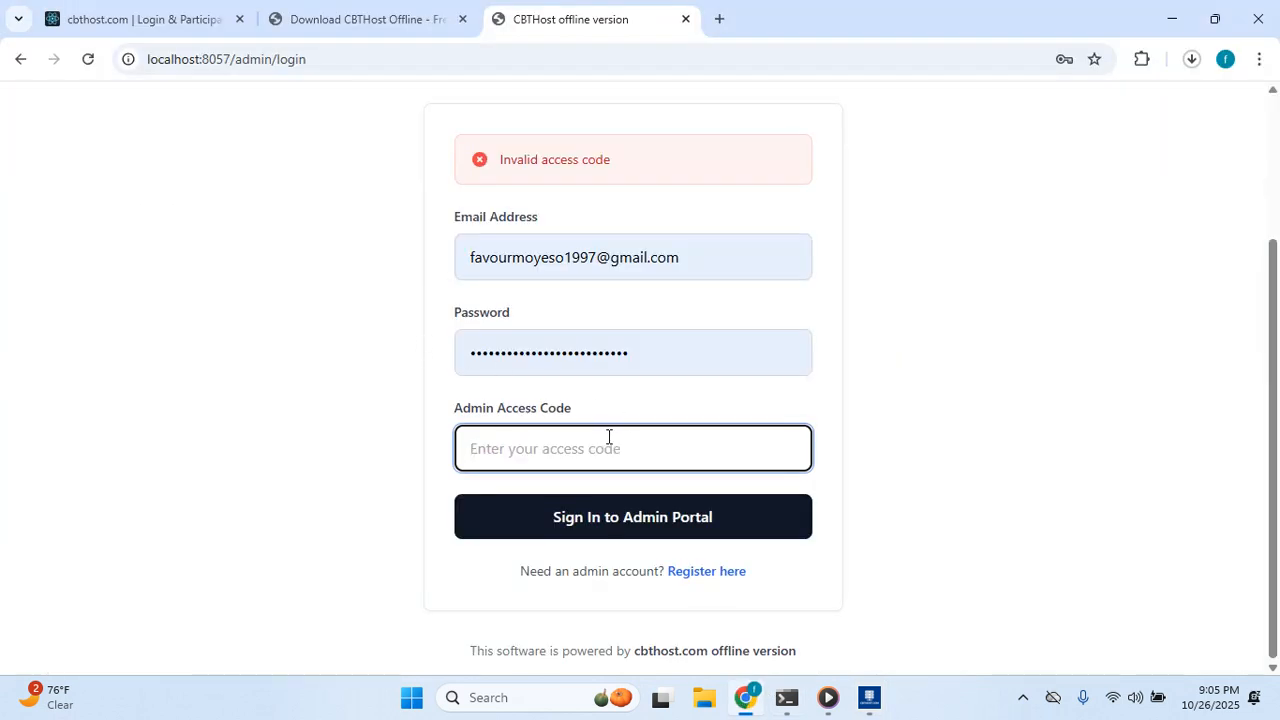
text(•••)
text(••)
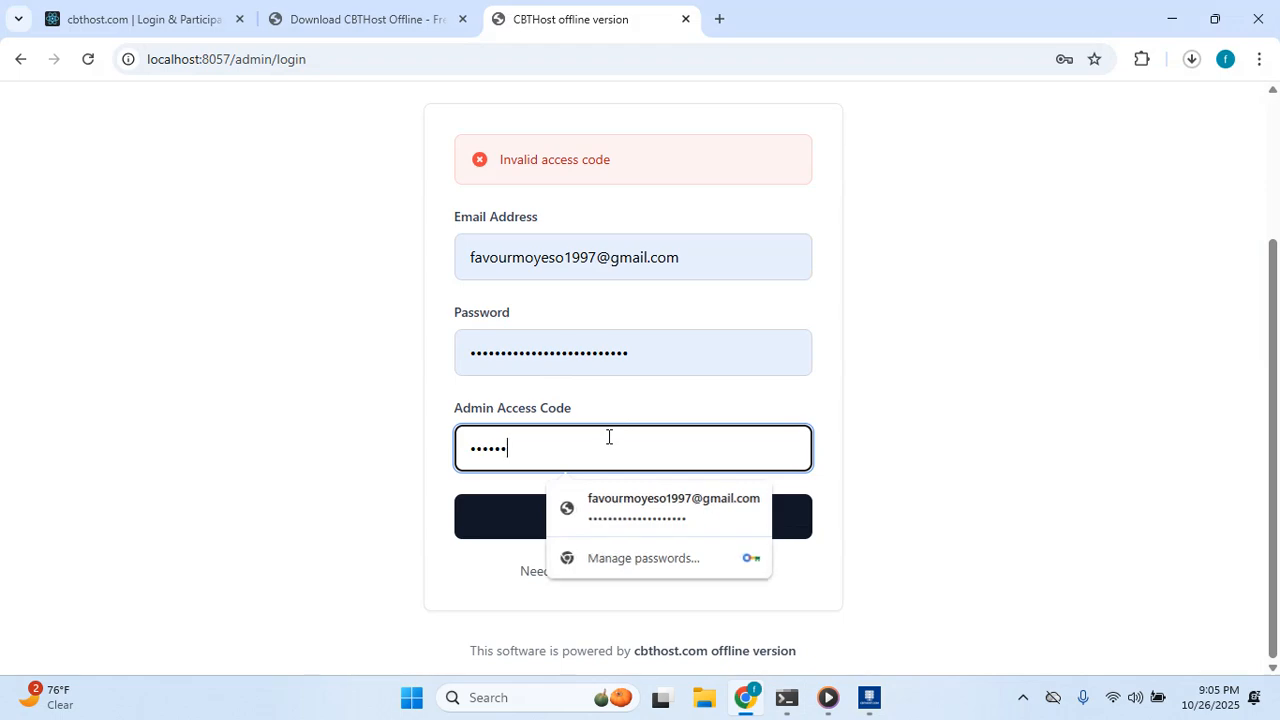
click(190, 438)
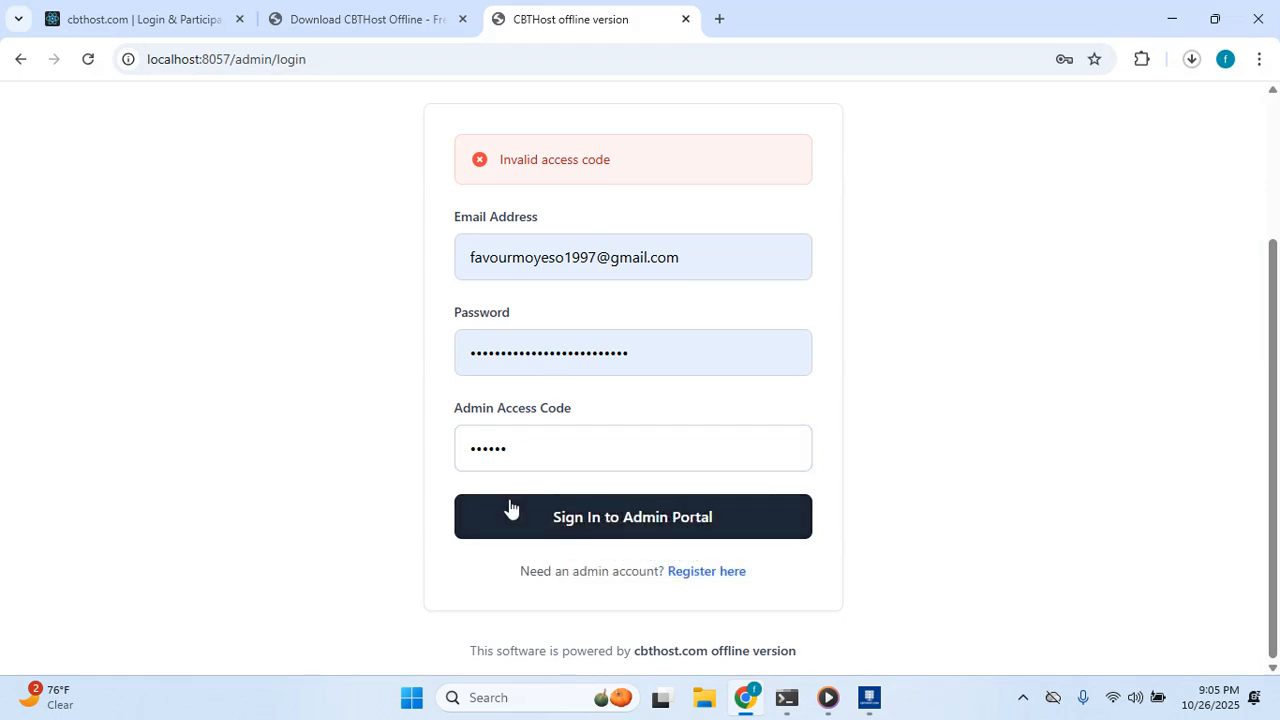
click(509, 502)
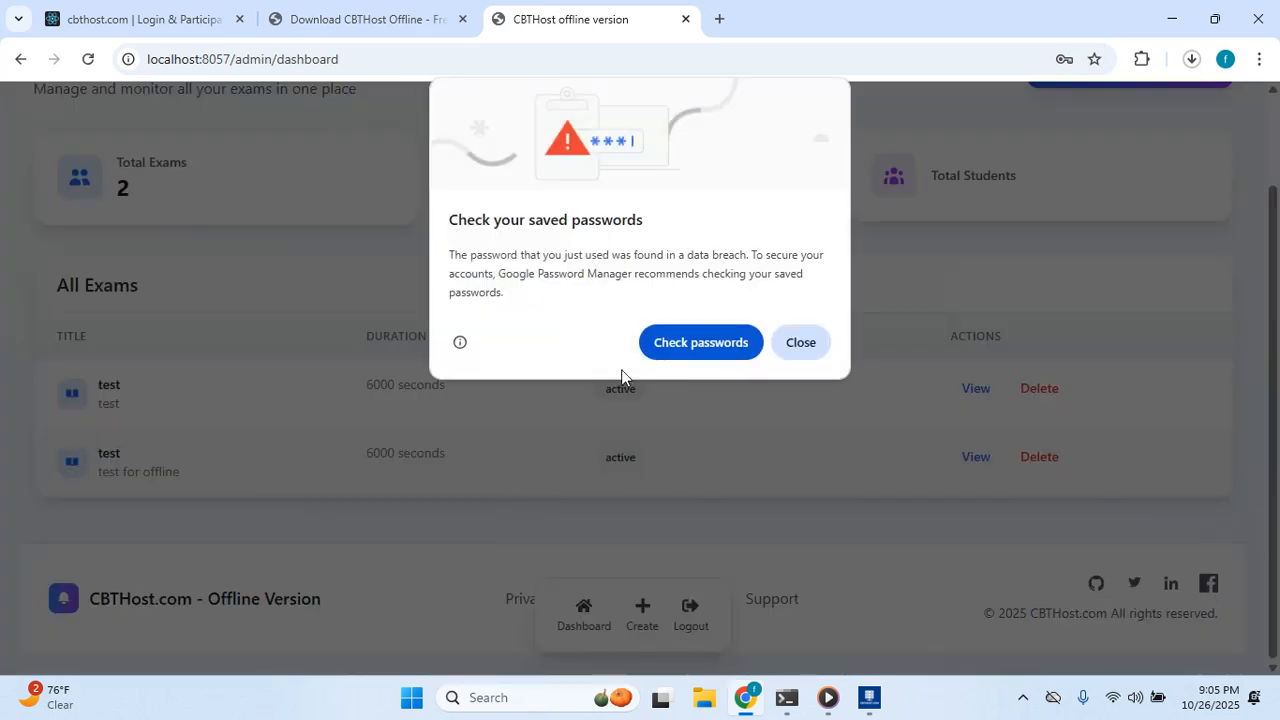
Close Chrome's saved-password warning to reveal the Exam Dashboard with its two 'test' exams.
click(801, 342)
scroll(793, 362, up, 1)
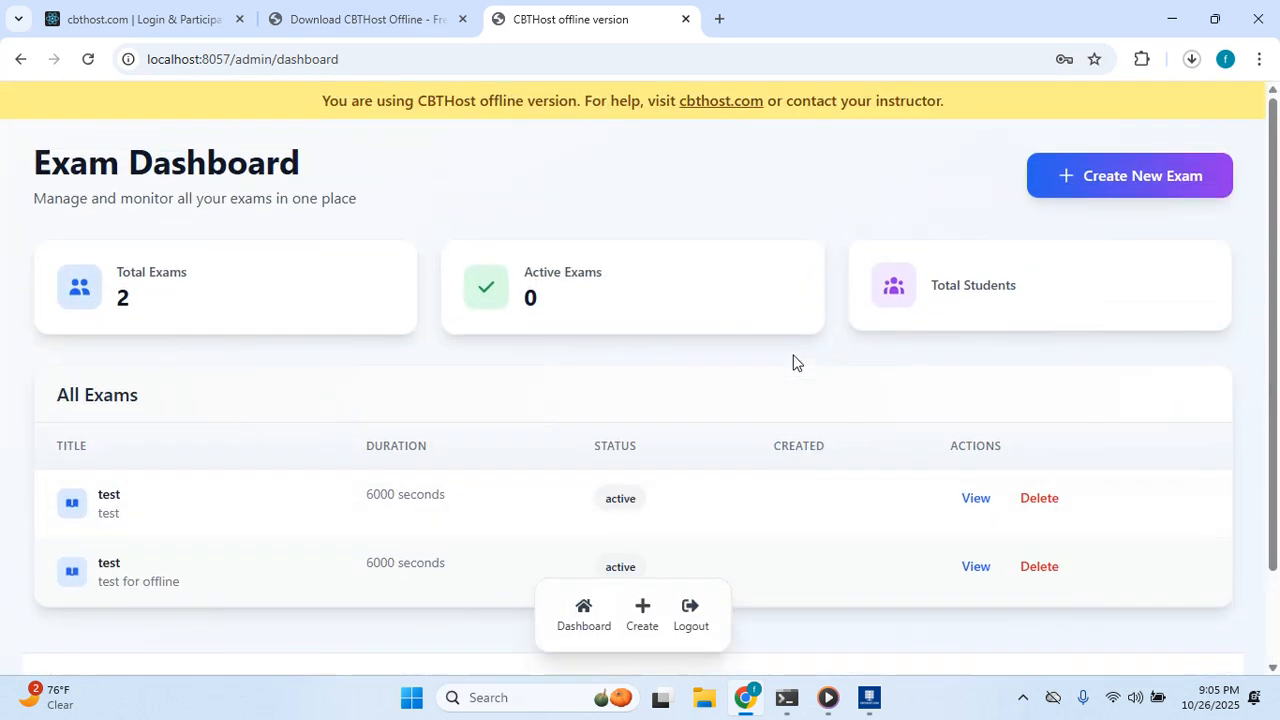
scroll(414, 466, down, 1)
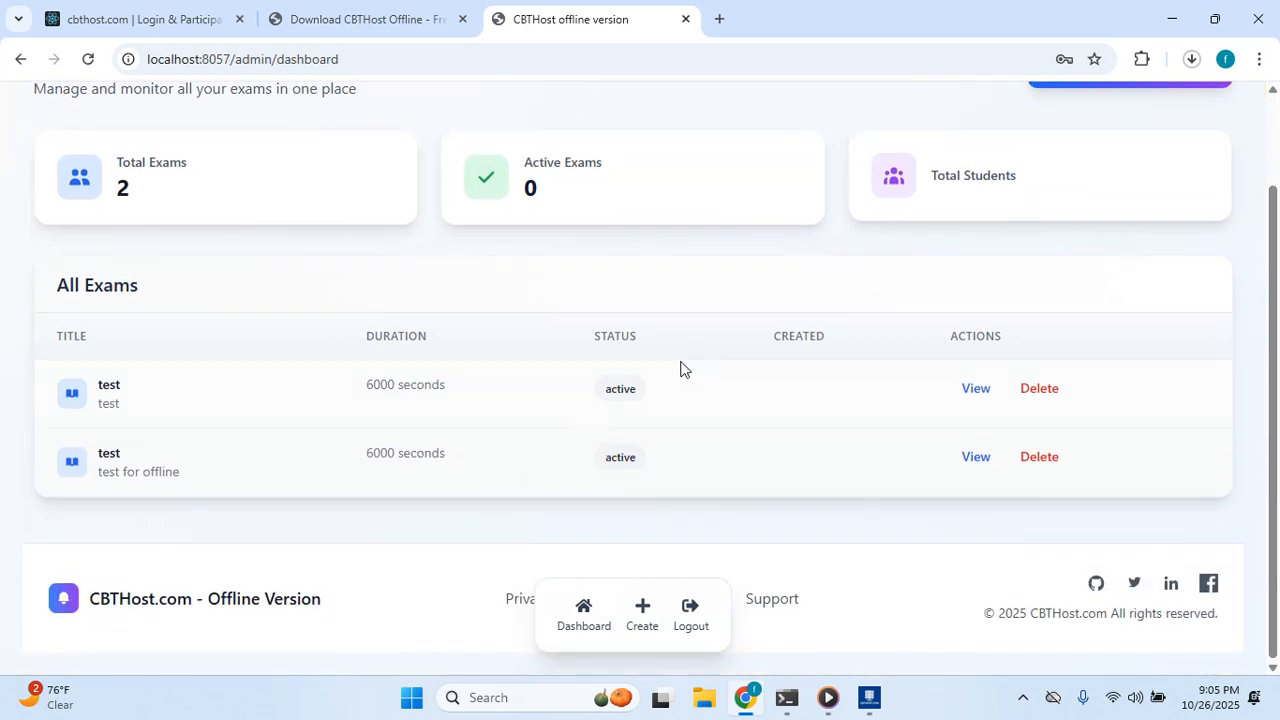
scroll(729, 377, up, 1)
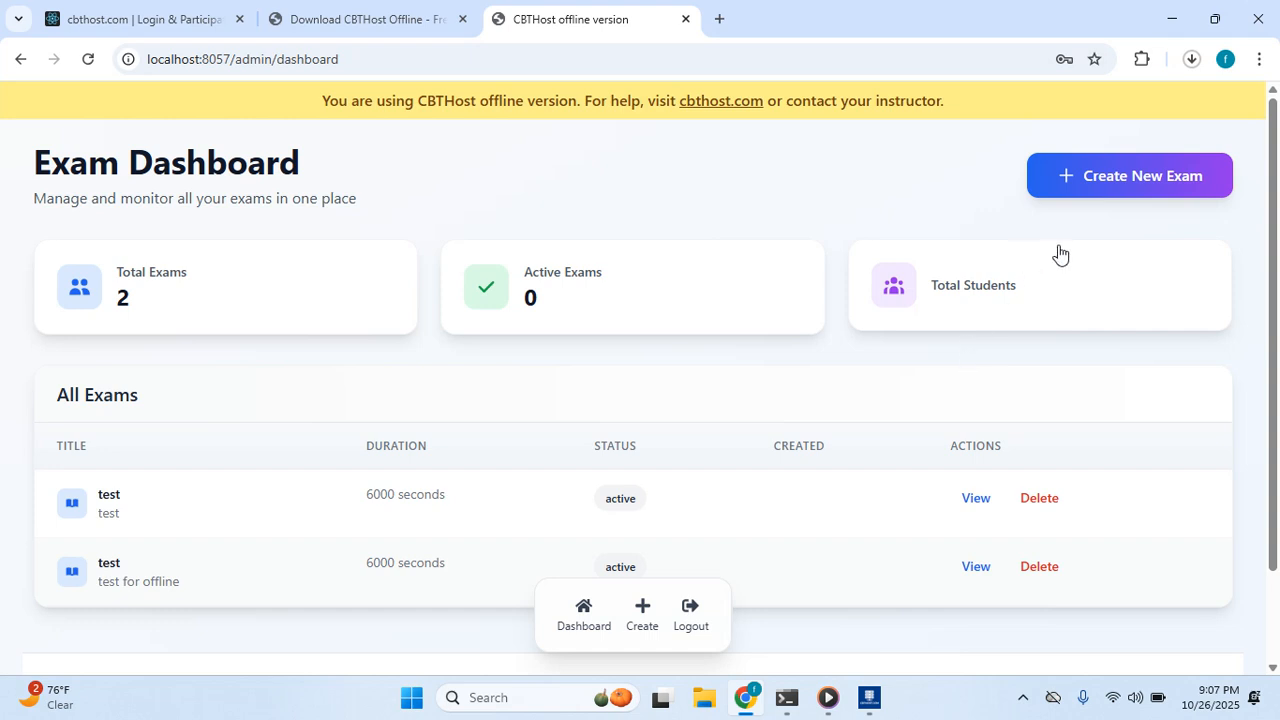
Start a new exam titled 'general test', using 'general test' as its description too.
click(1065, 179)
scroll(680, 300, down, 1)
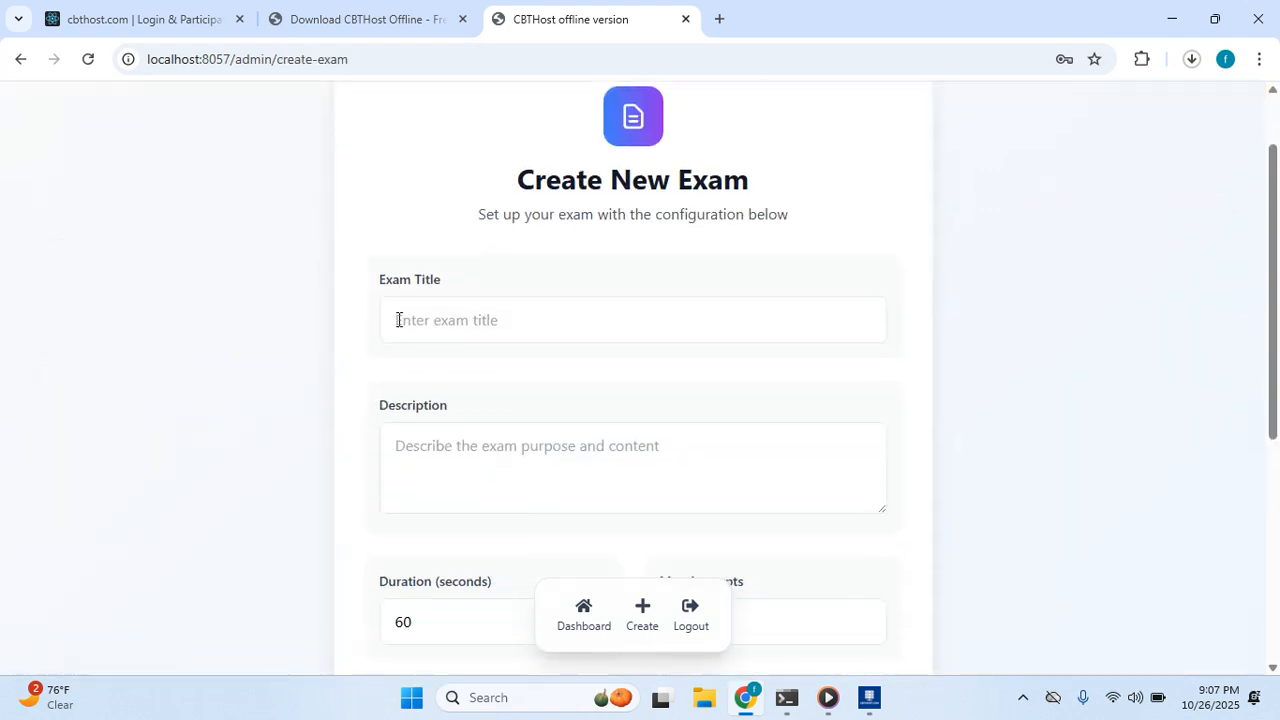
scroll(623, 350, down, 1)
scroll(623, 349, up, 1)
scroll(621, 352, down, 1)
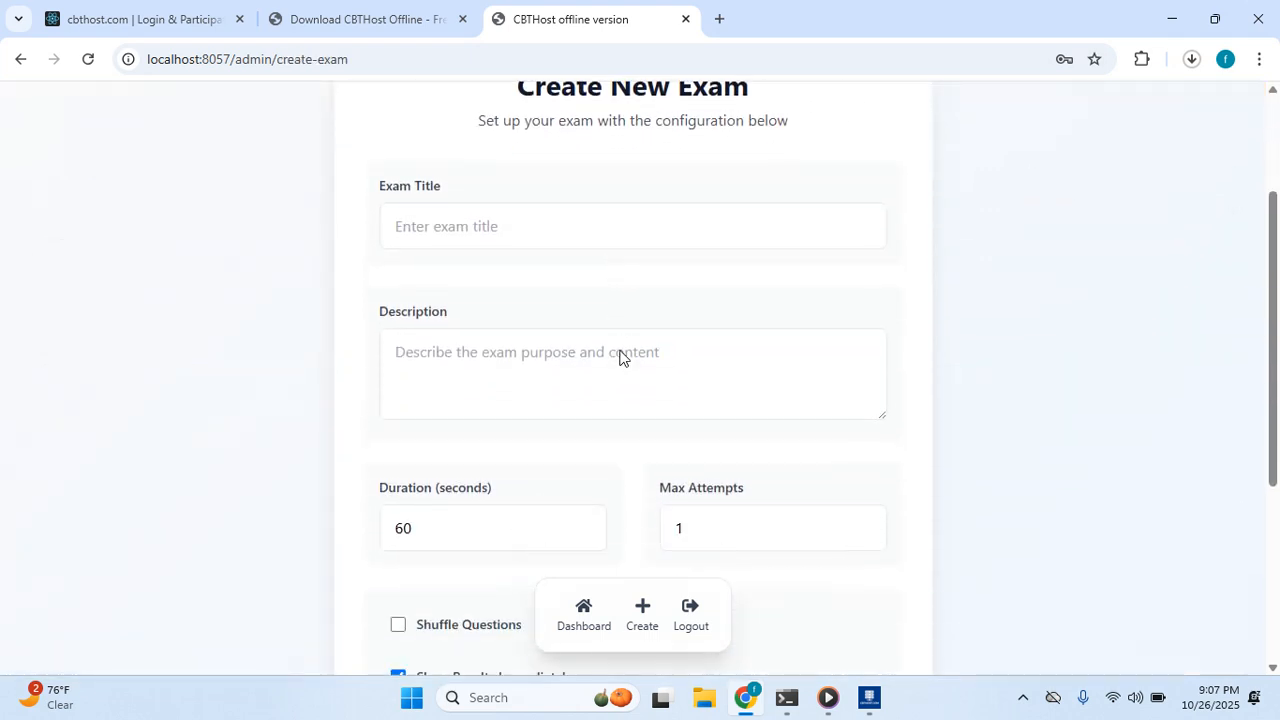
scroll(621, 349, down, 2)
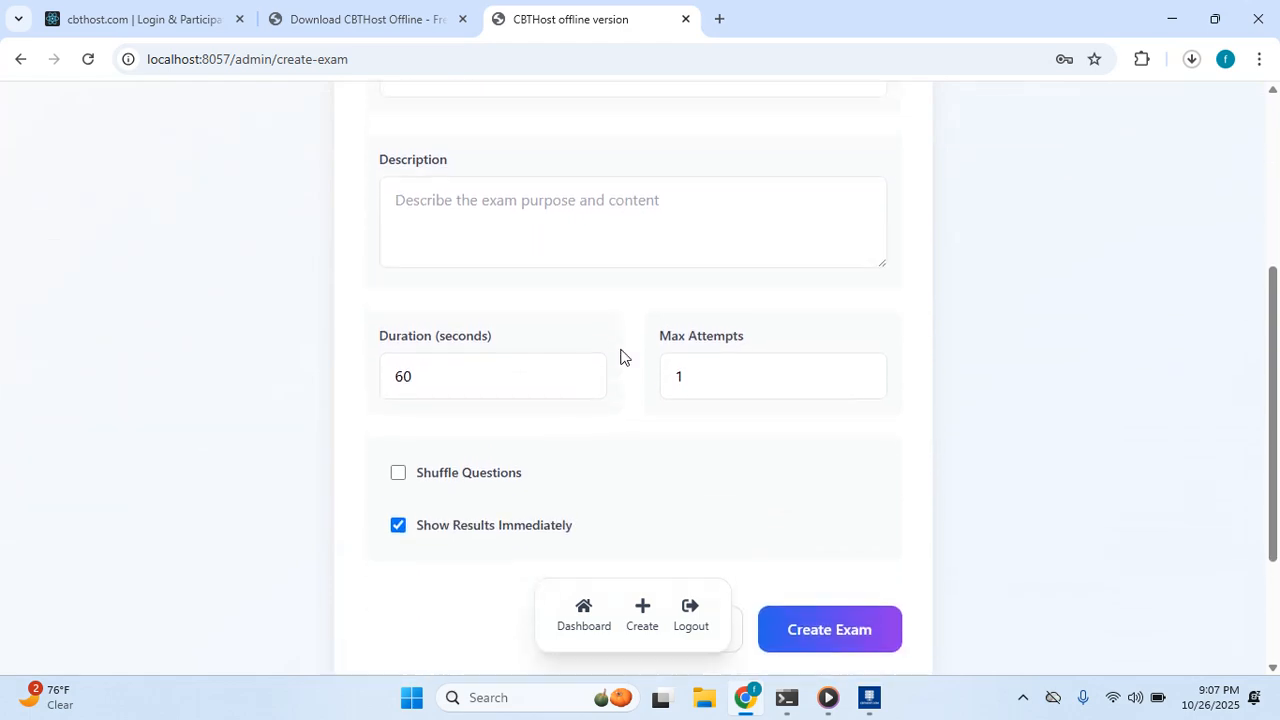
scroll(622, 356, up, 2)
scroll(620, 356, up, 1)
click(491, 332)
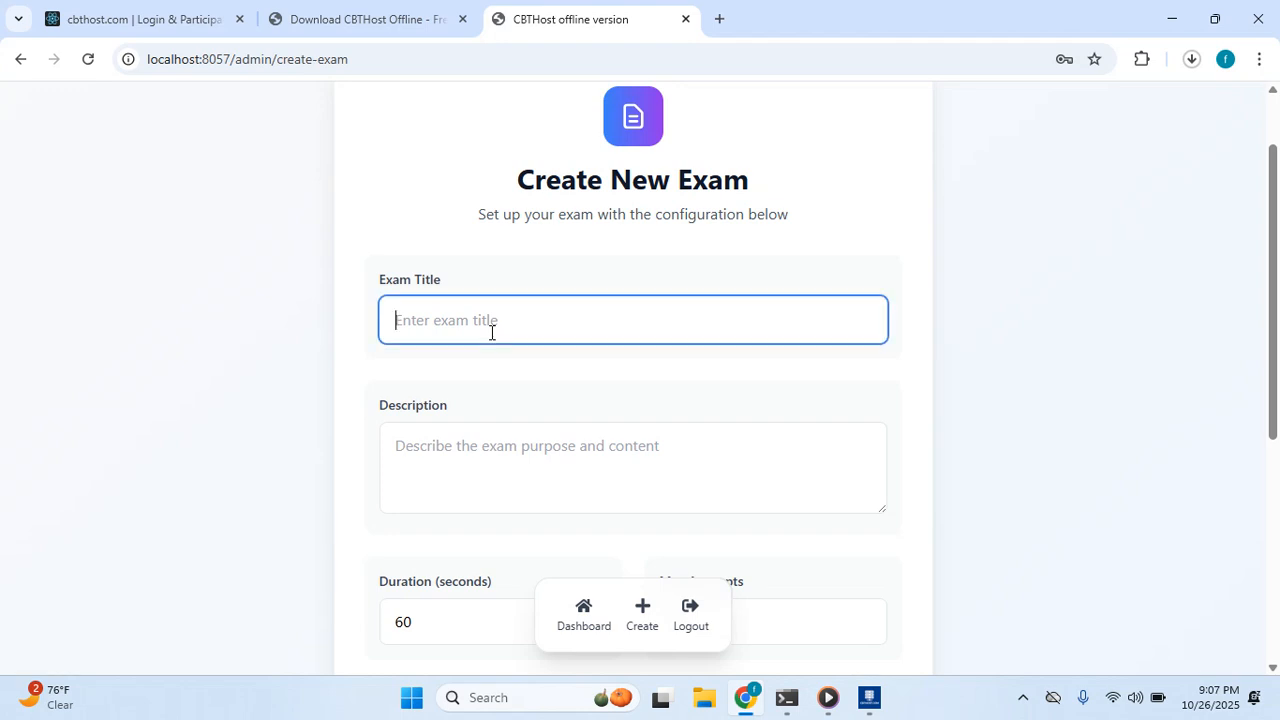
text(general test)
click(526, 443)
scroll(528, 443, down, 1)
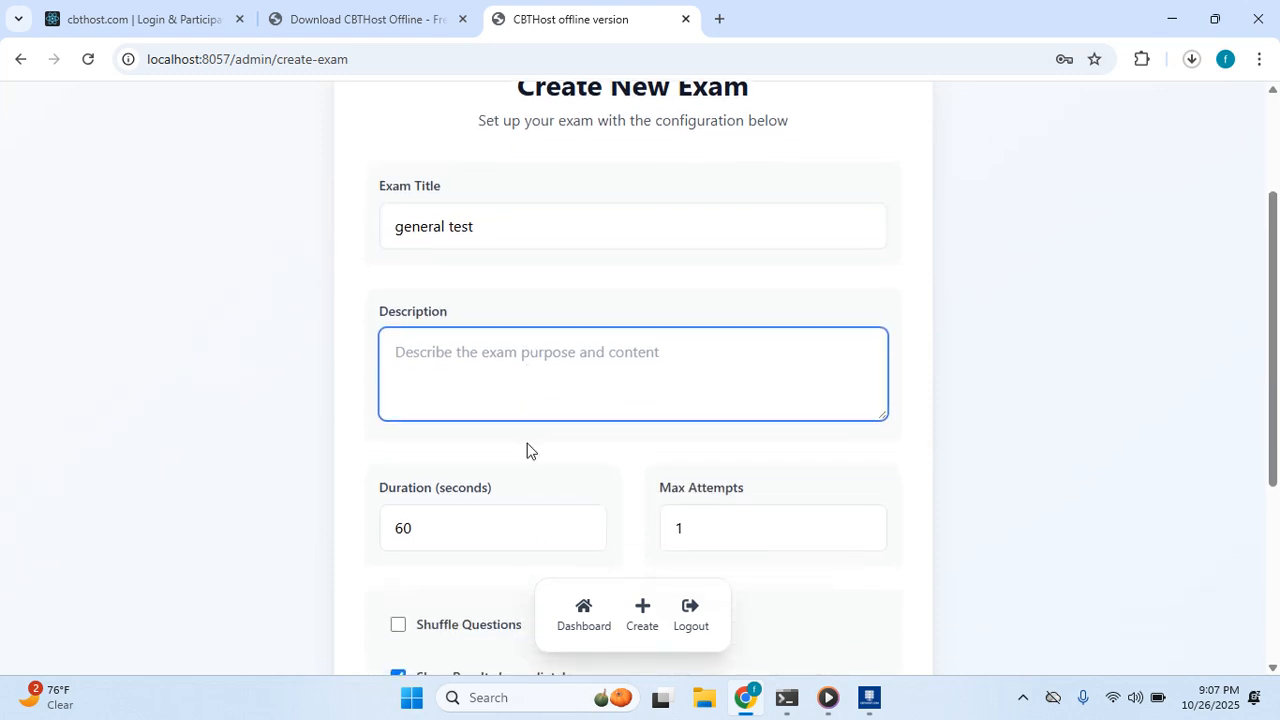
drag(500, 226, 375, 232)
key(ctrl+c)
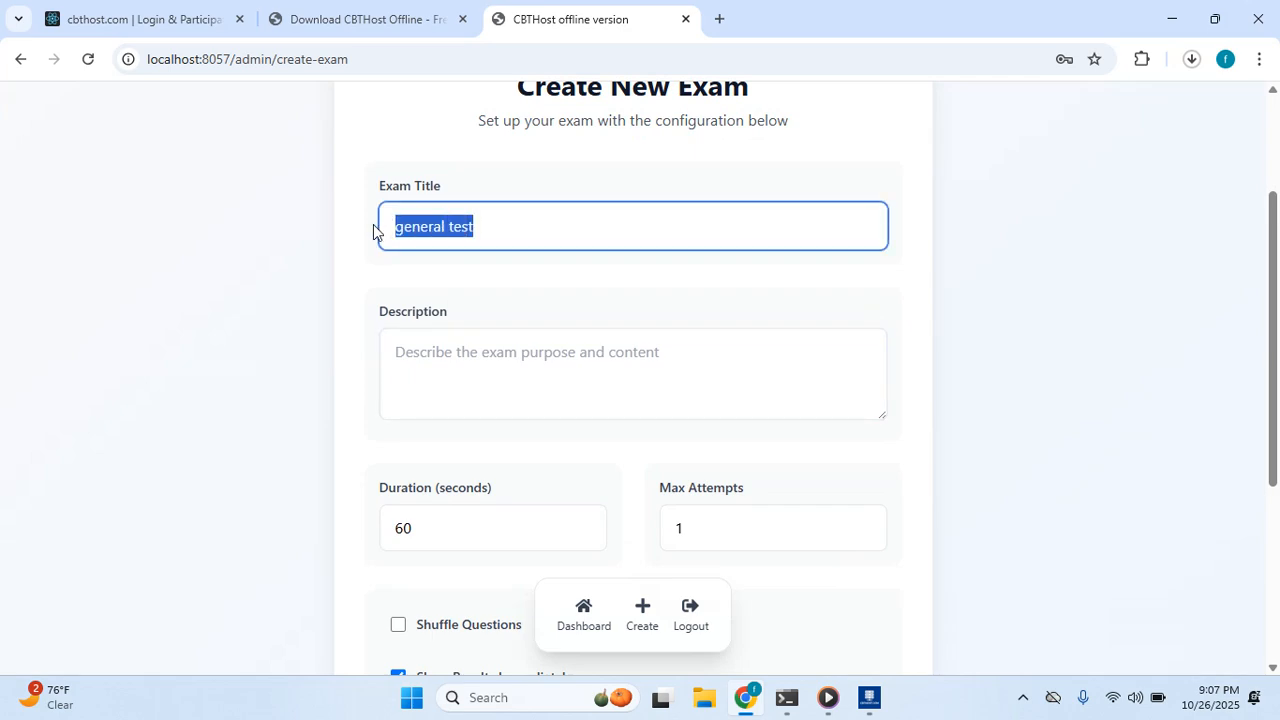
click(479, 387)
key(ctrl+v)
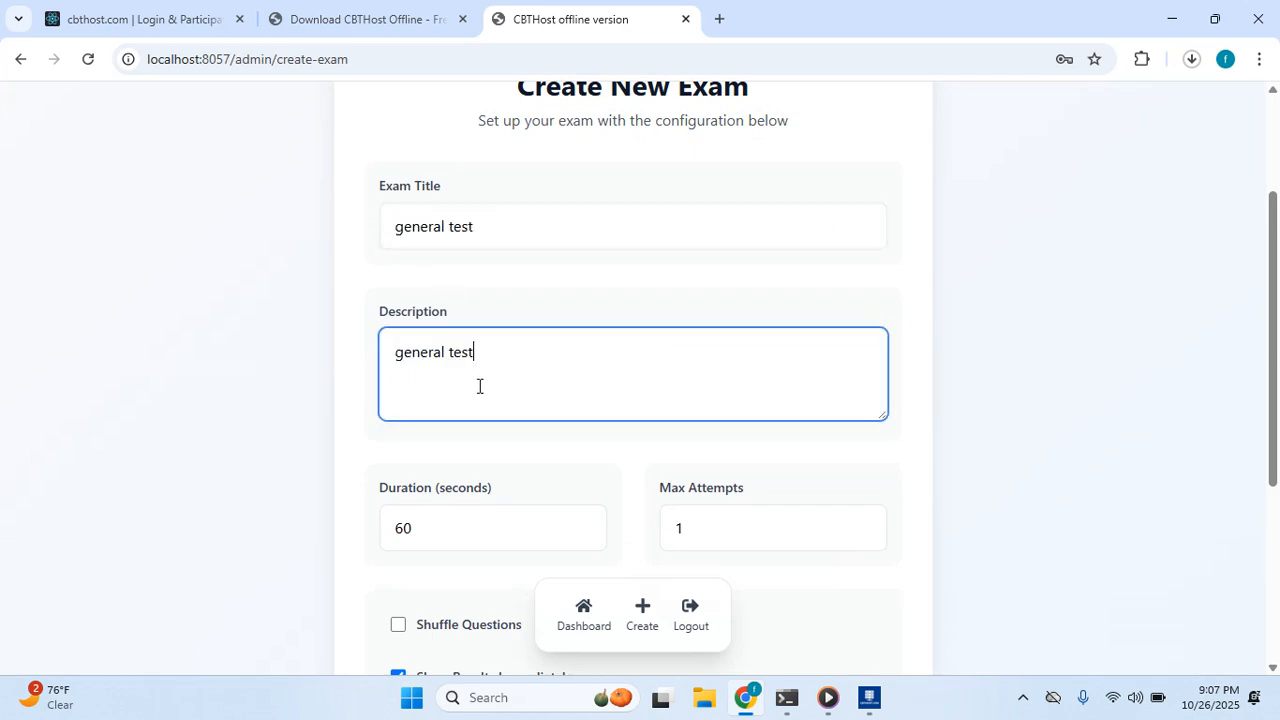
scroll(640, 457, down, 3)
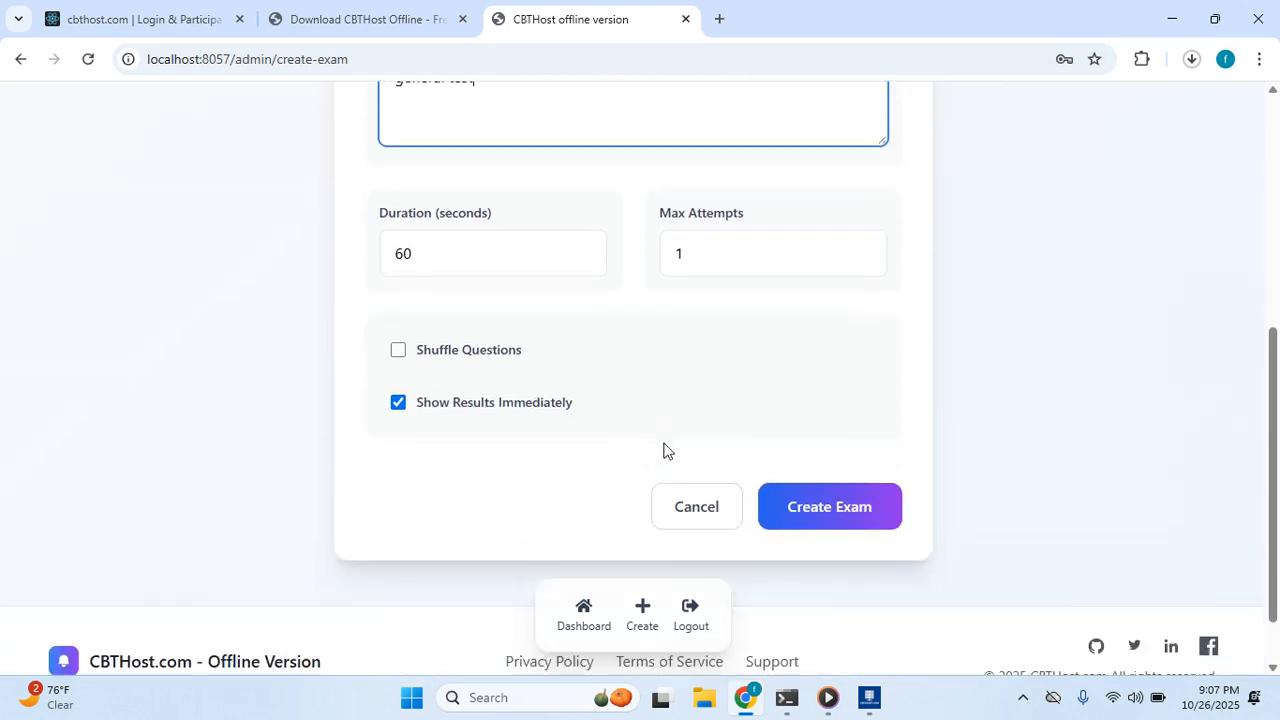
Set the exam duration to 3600 seconds and Max Attempts to 1.
click(464, 257)
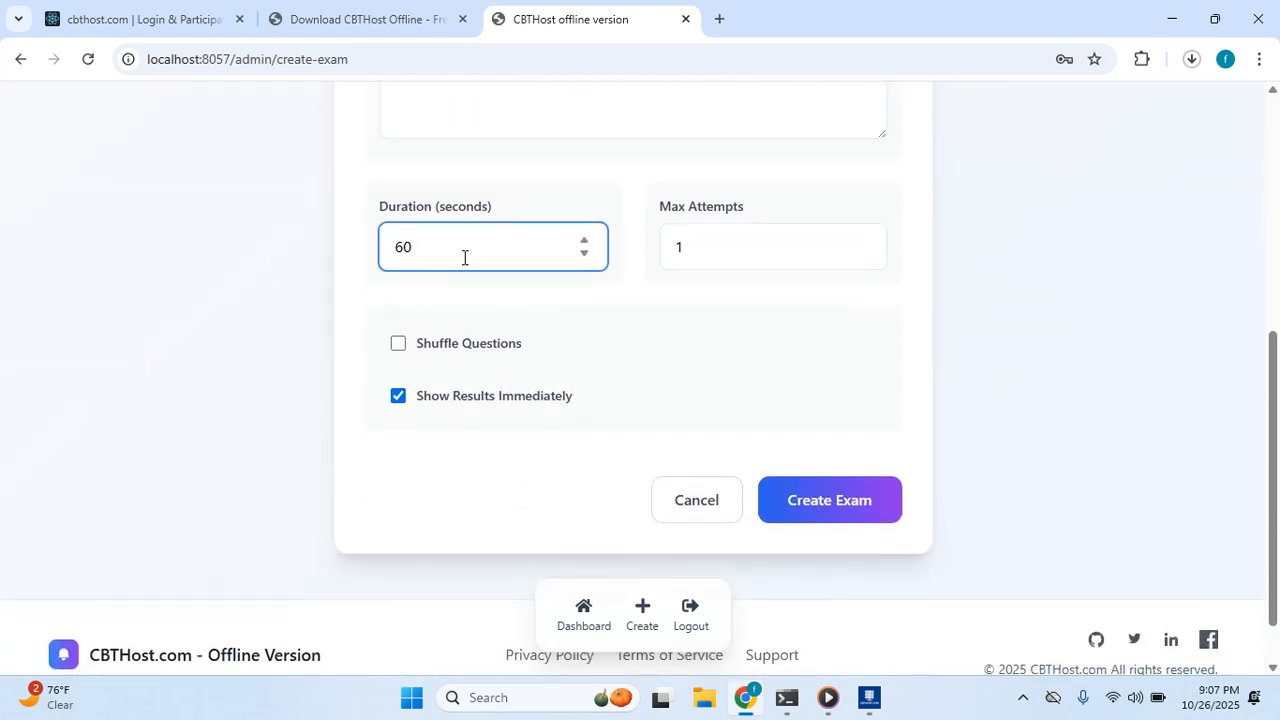
key(BackSpace)
key(BackSpace)
text(3600)
click(724, 259)
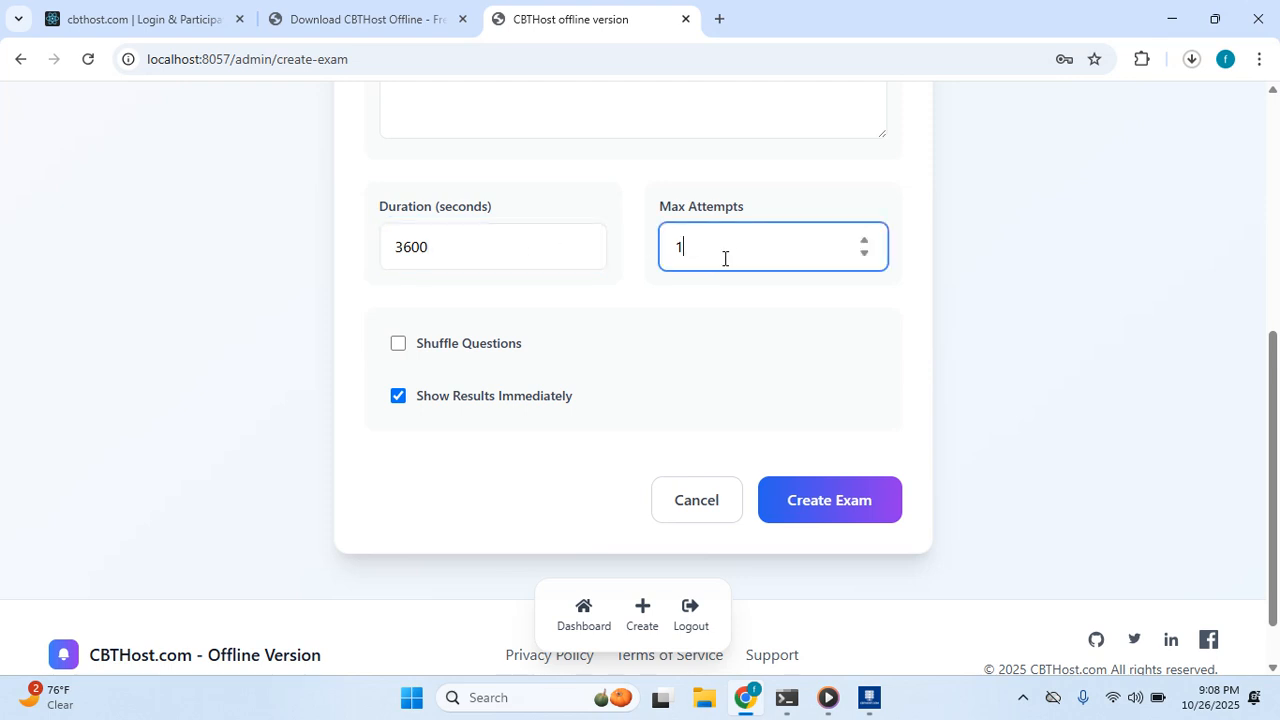
scroll(756, 261, up, 1)
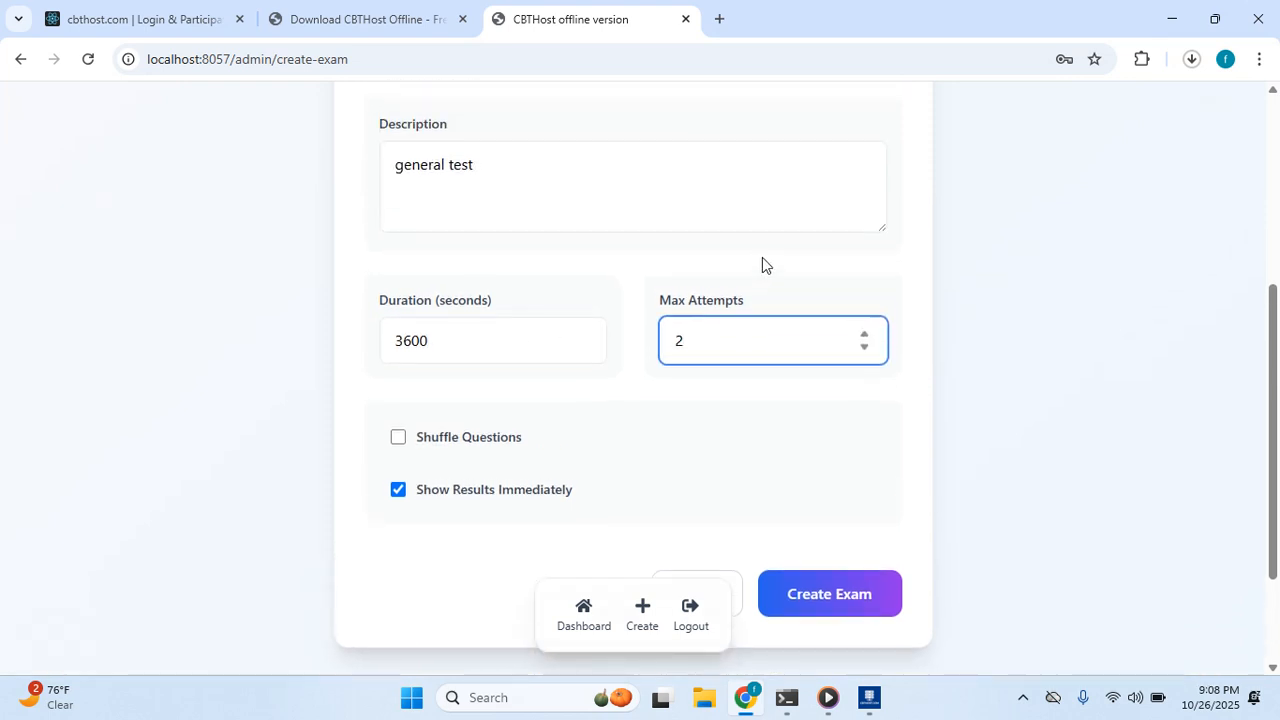
click(864, 334)
click(865, 348)
click(866, 337)
double_click(866, 350)
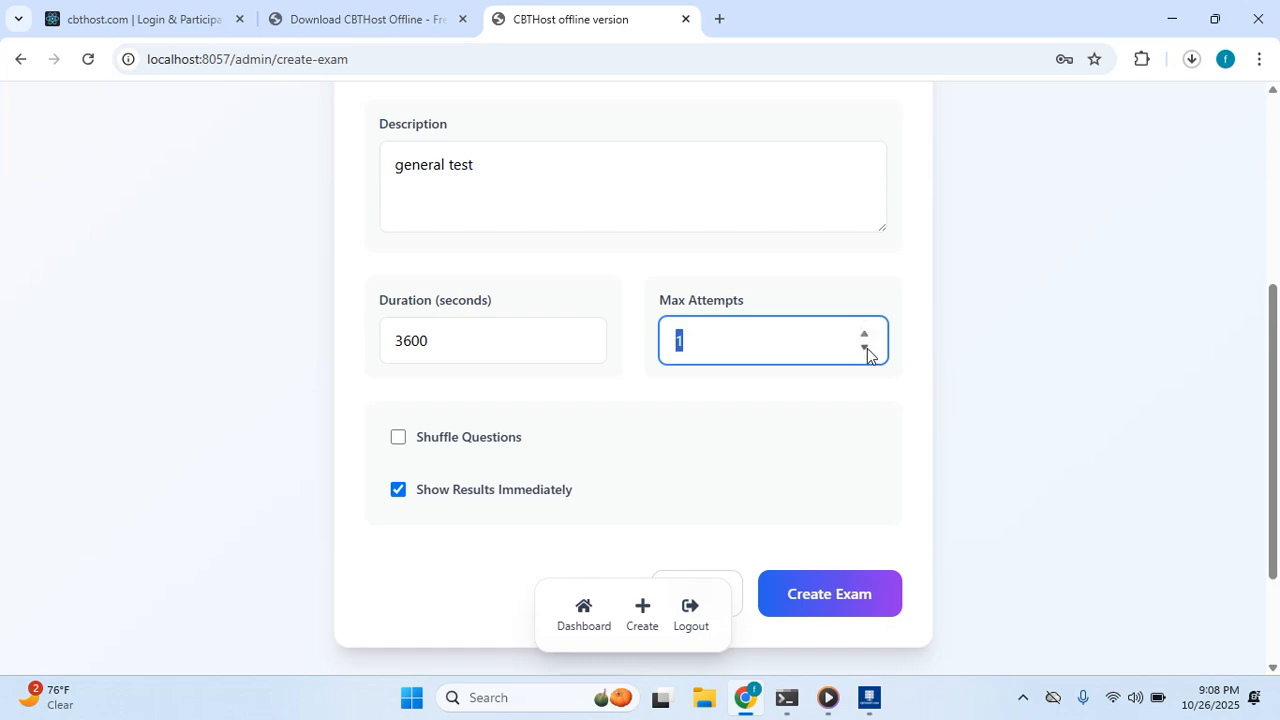
Enable Shuffle Questions, keep Show Results Immediately on, and create the exam.
click(766, 505)
click(487, 488)
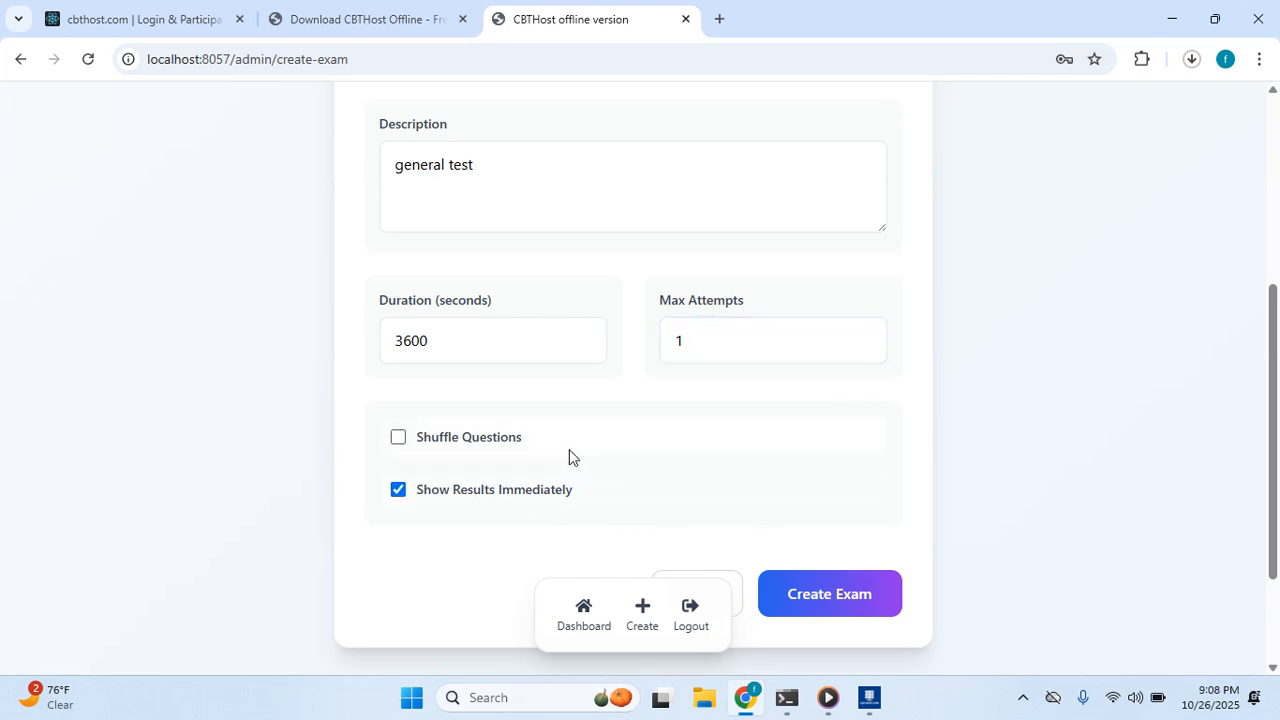
click(488, 440)
scroll(602, 479, down, 2)
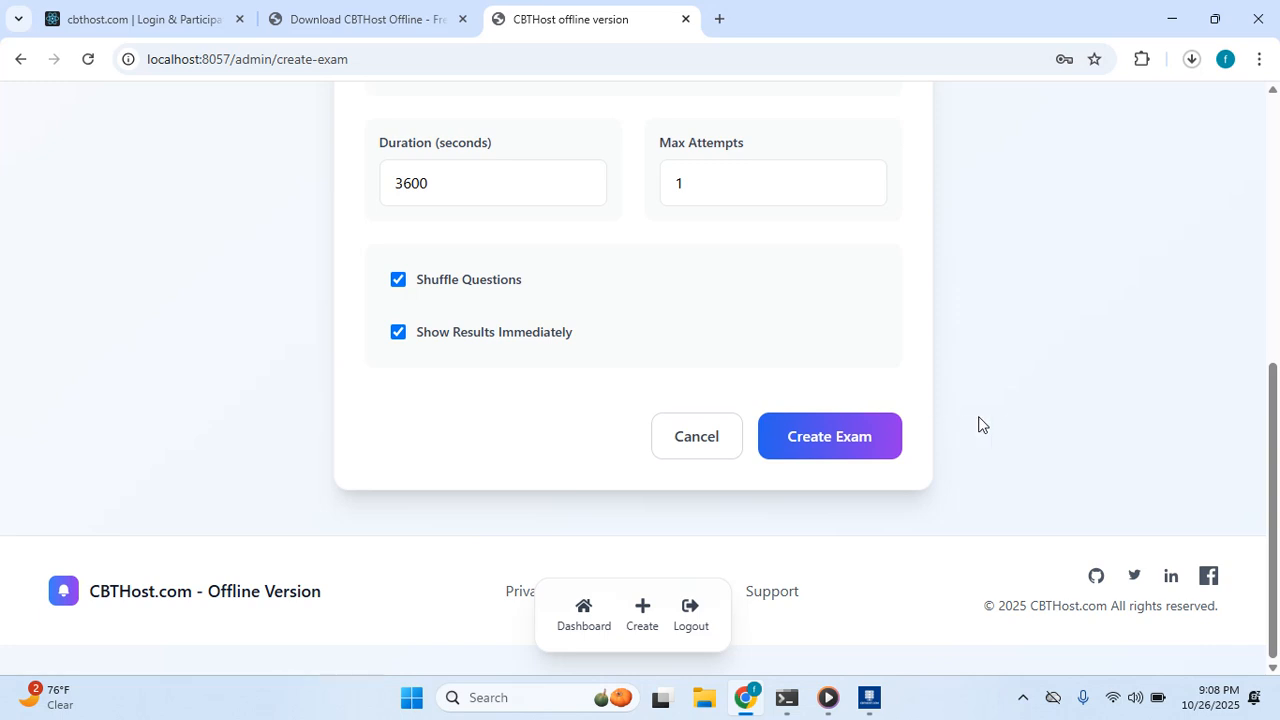
scroll(686, 420, up, 2)
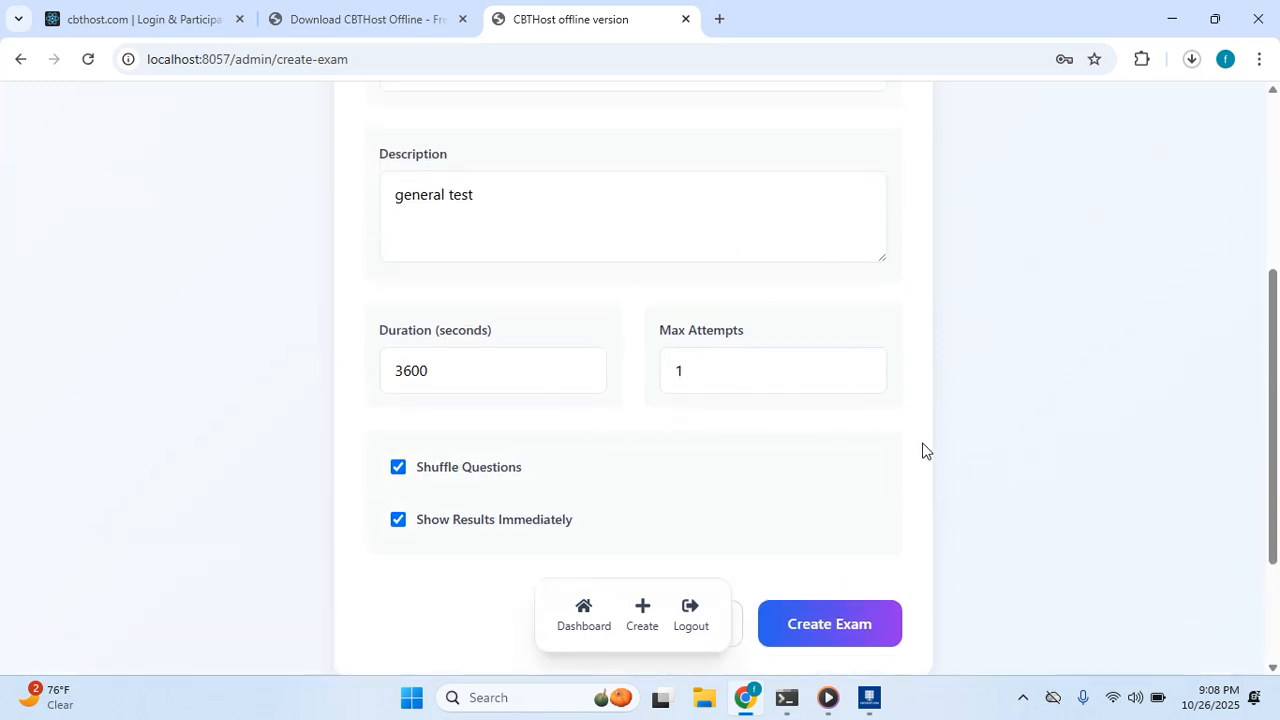
scroll(920, 449, up, 3)
scroll(716, 438, down, 2)
scroll(729, 500, down, 1)
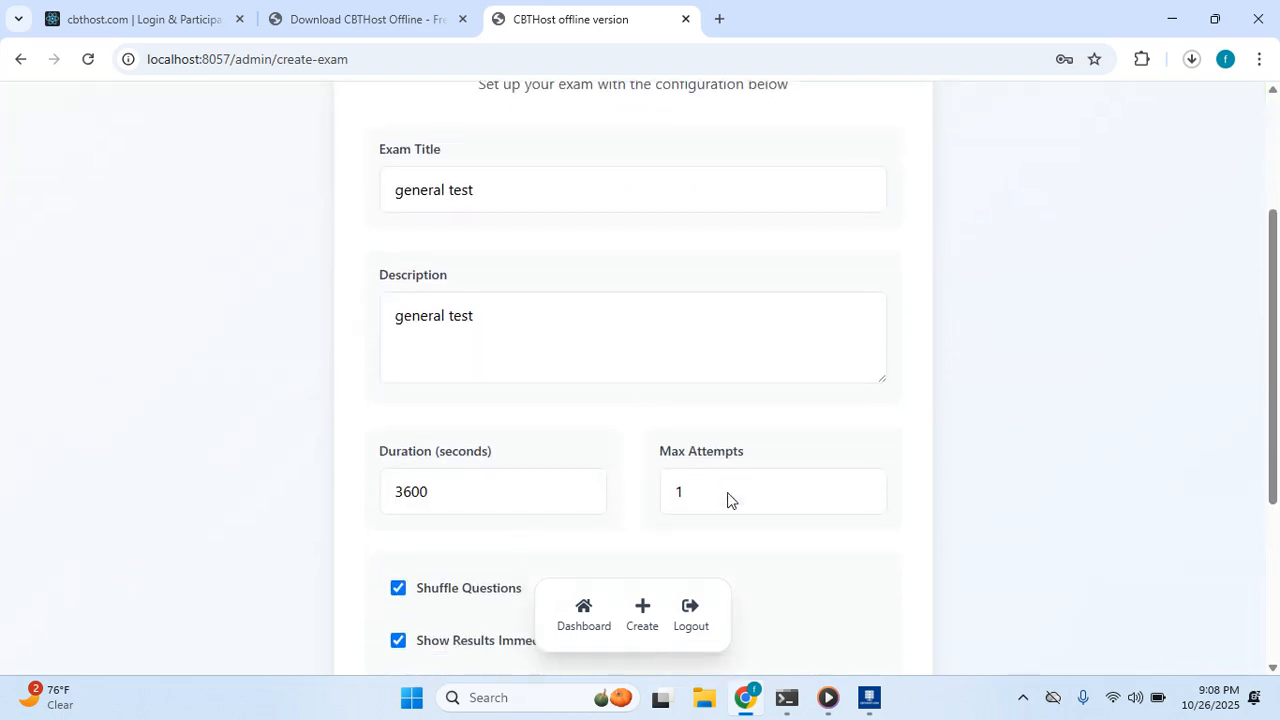
scroll(688, 484, down, 1)
scroll(700, 485, down, 1)
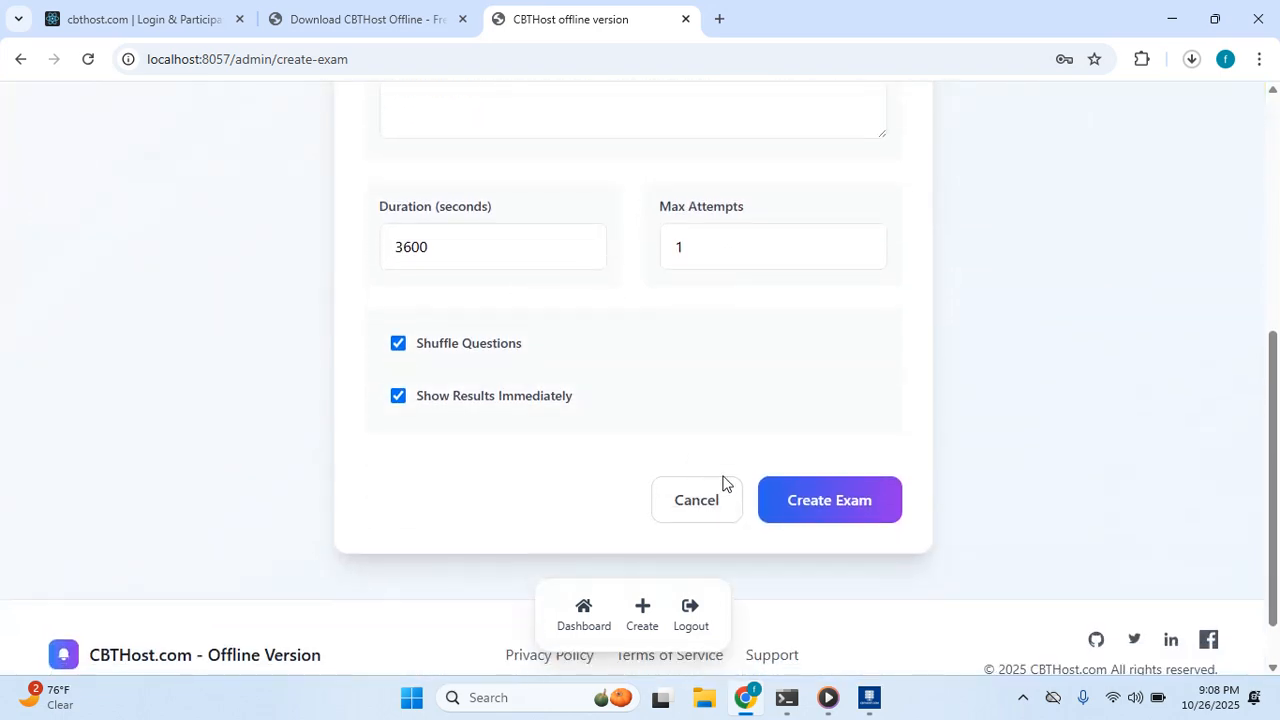
scroll(775, 423, up, 2)
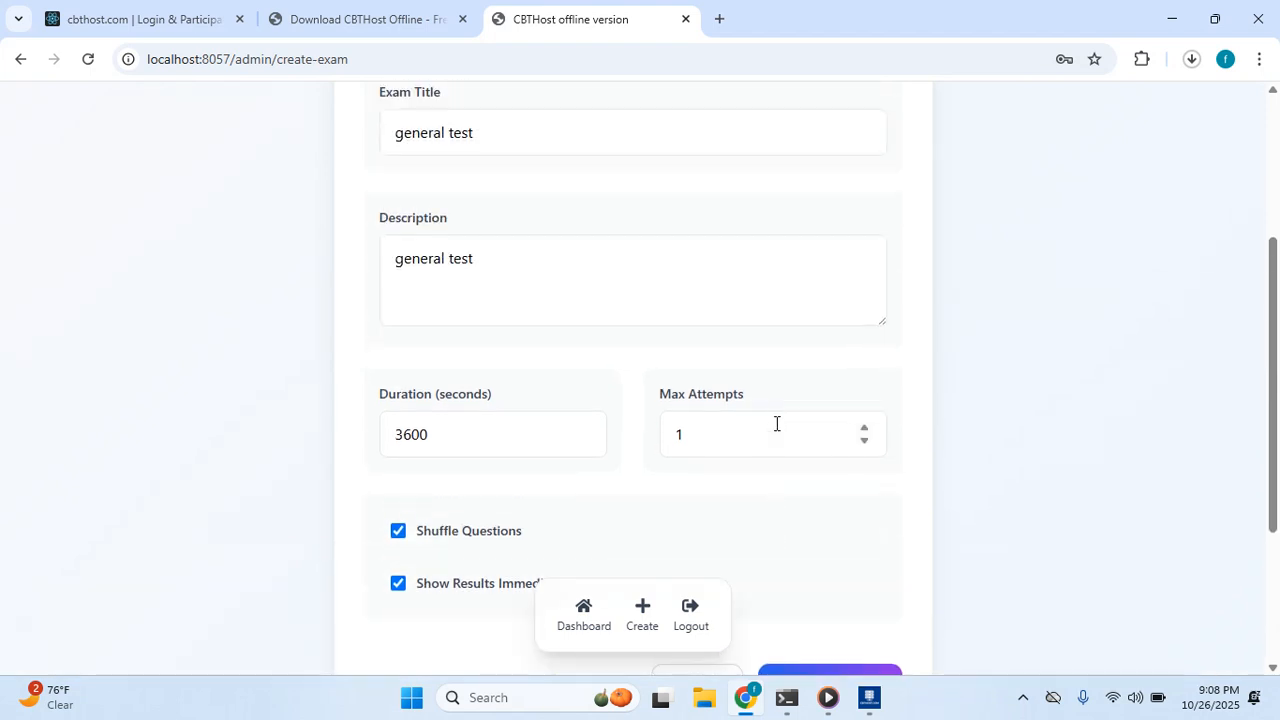
scroll(800, 450, down, 3)
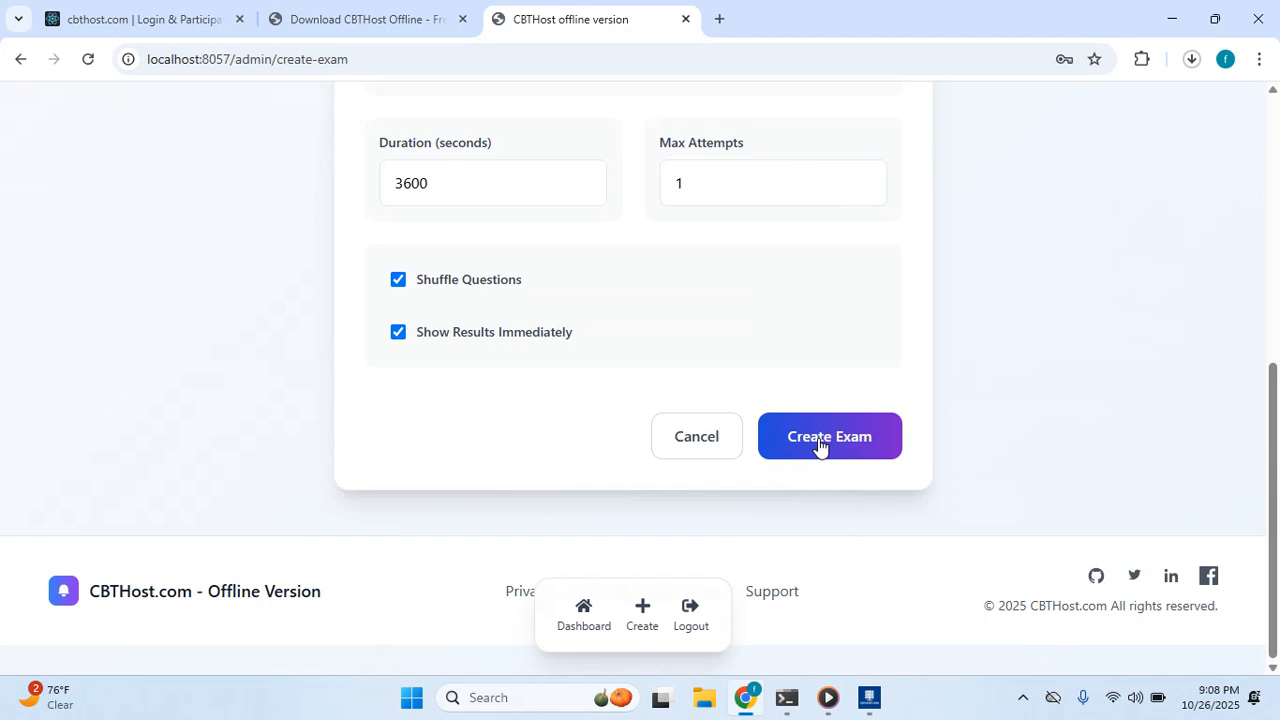
click(818, 440)
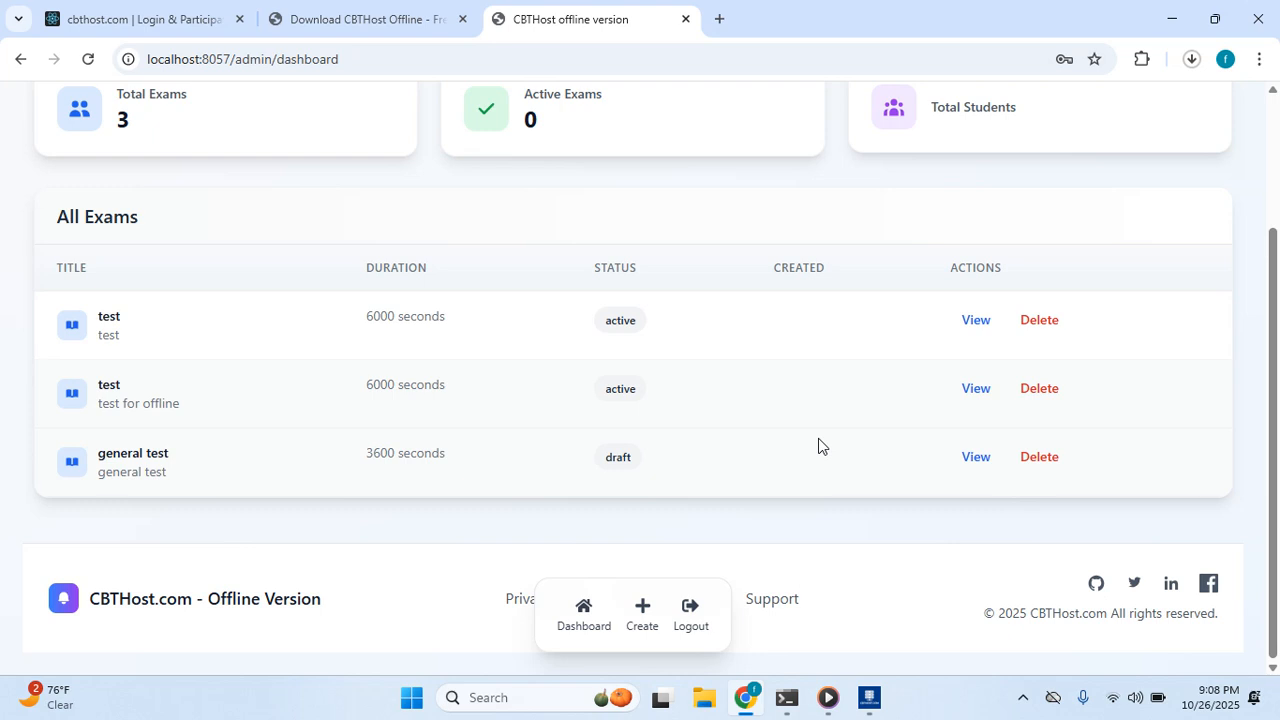
Open the general test exam's details, which show 3600 sec, 1 attempt and 0 questions.
click(975, 462)
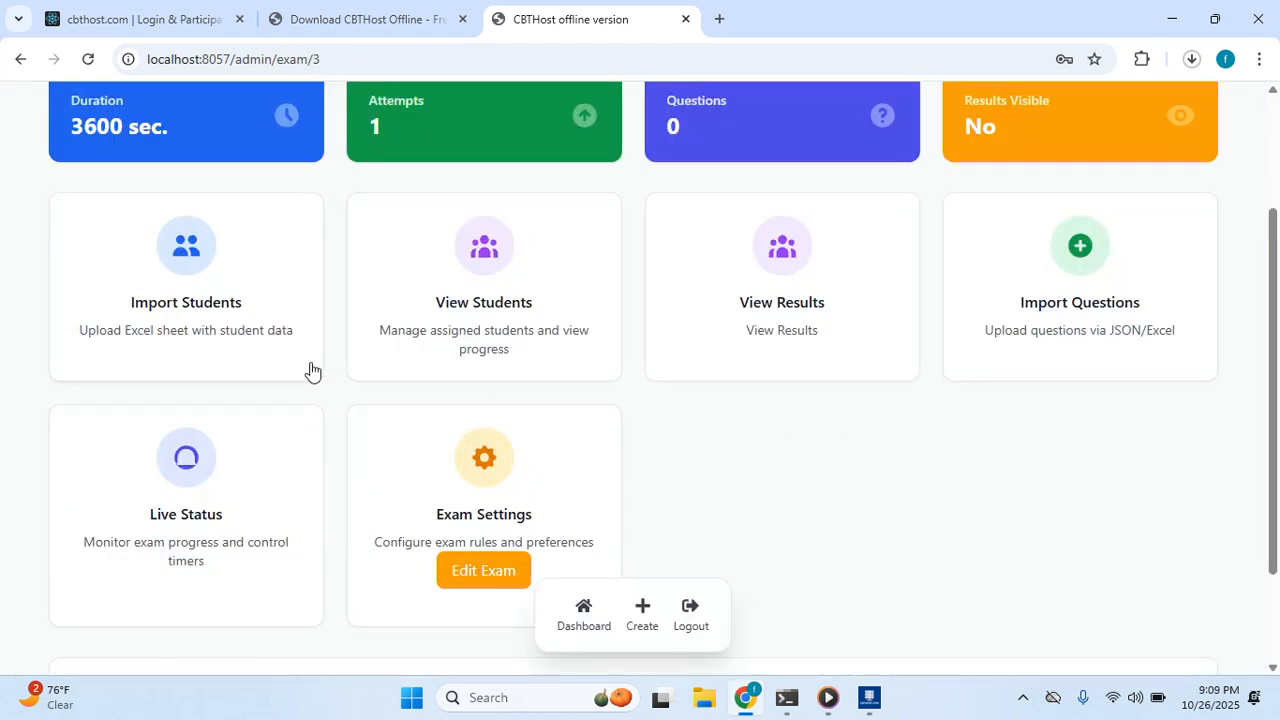
scroll(330, 372, up, 2)
scroll(386, 366, down, 1)
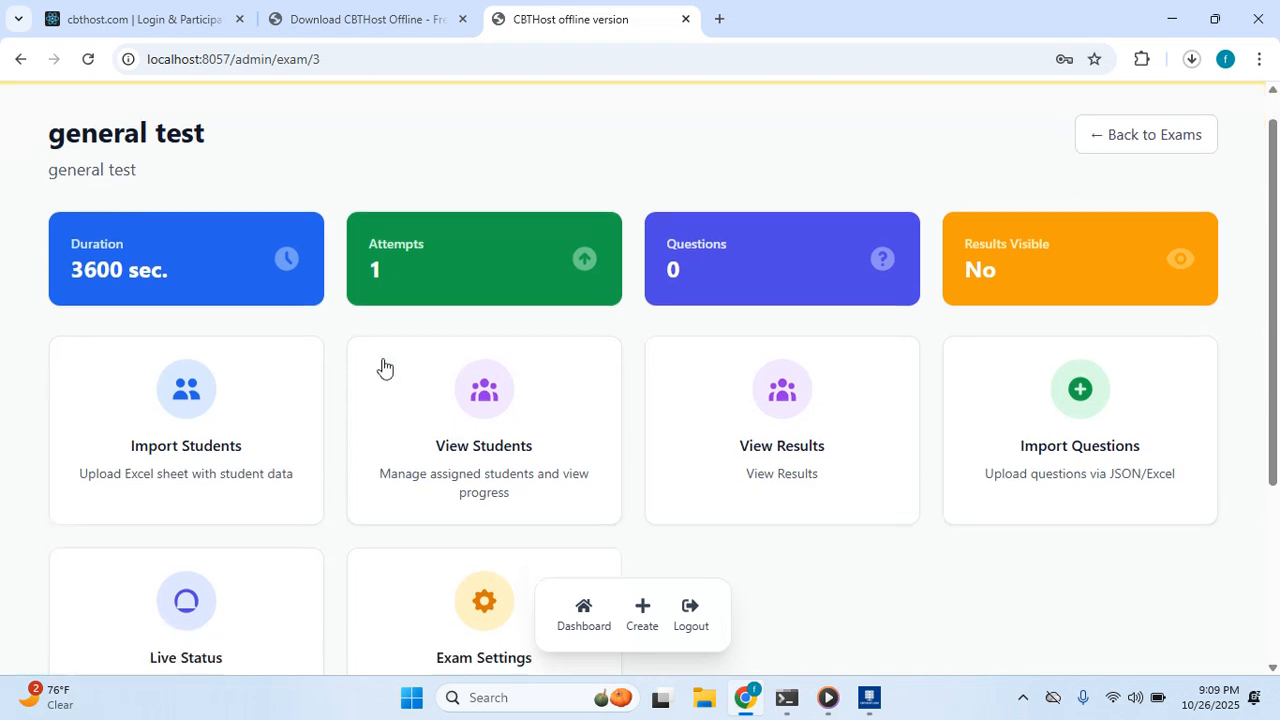
scroll(667, 411, up, 1)
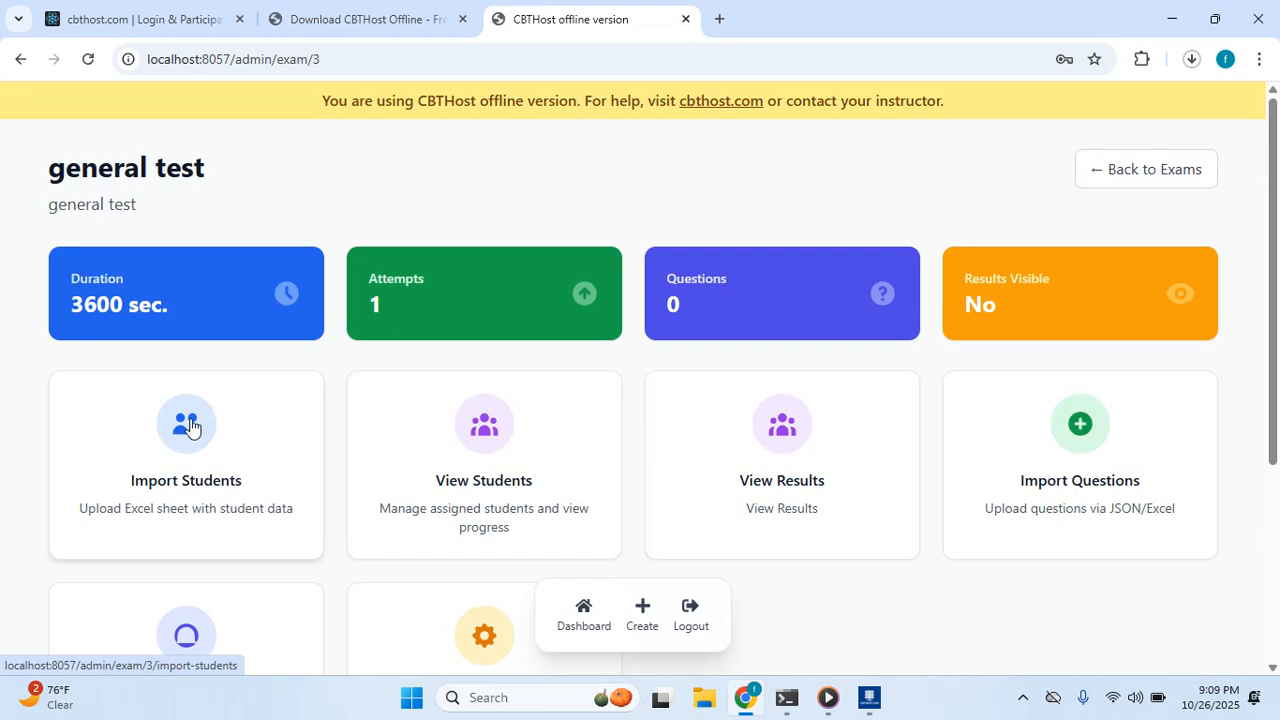
scroll(688, 430, down, 1)
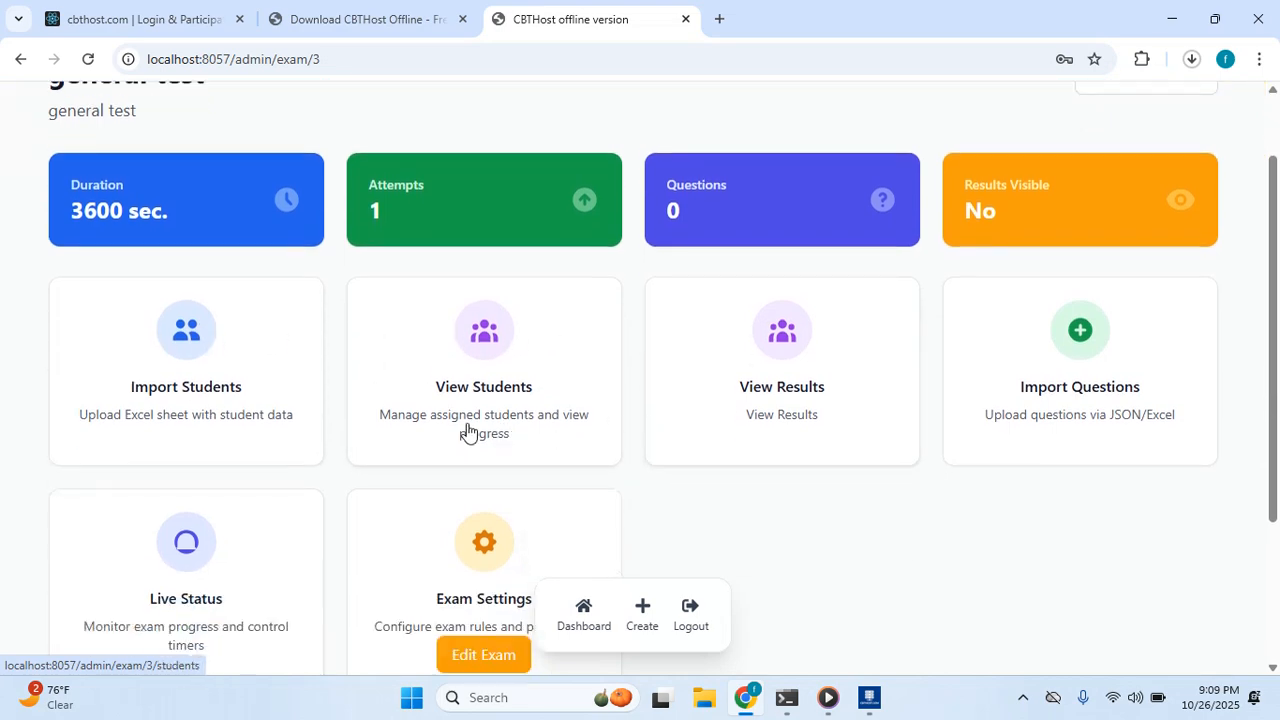
scroll(343, 420, down, 1)
scroll(600, 425, up, 2)
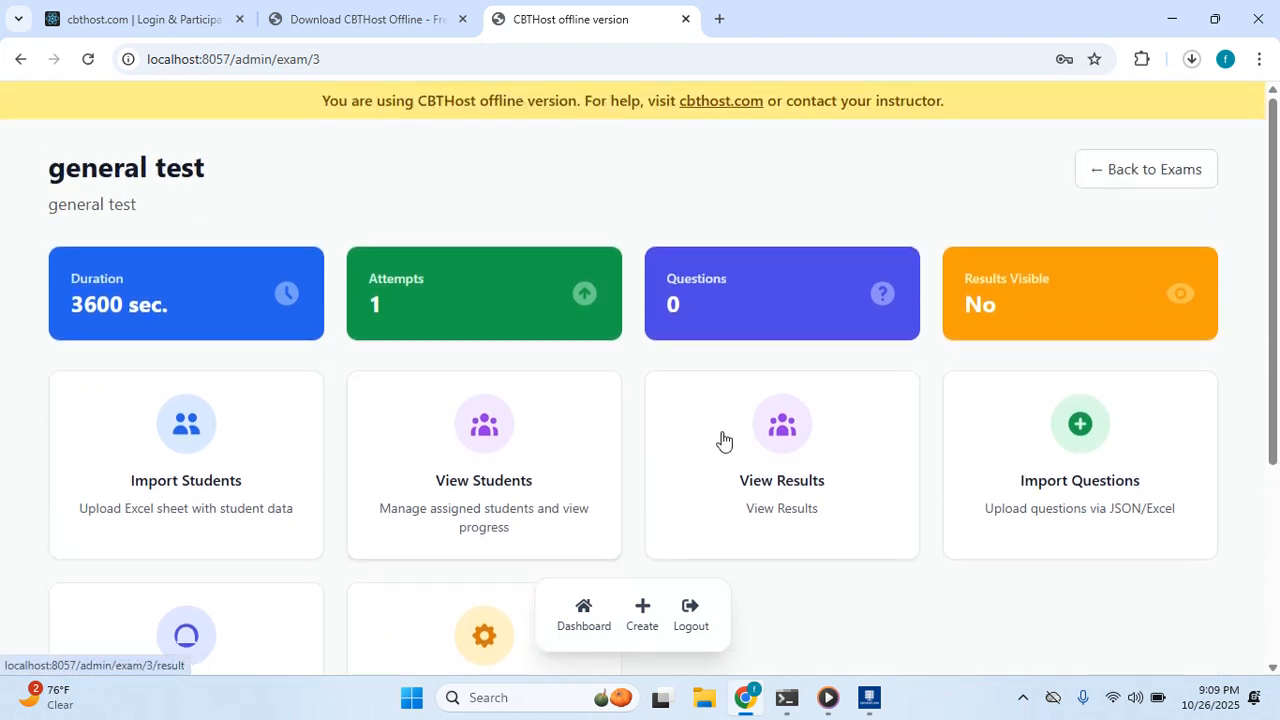
Import cbthost-pssi-0028_questions.json from Downloads so the general test holds 26 questions.
click(1111, 467)
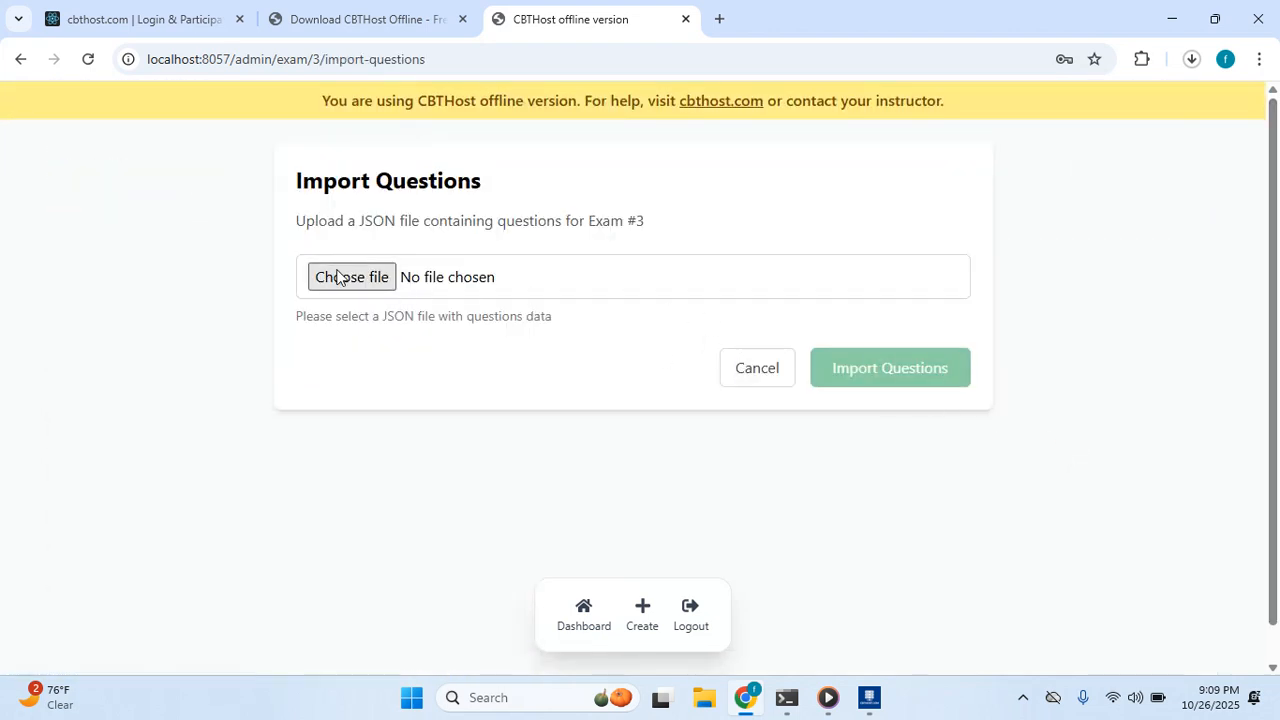
click(562, 267)
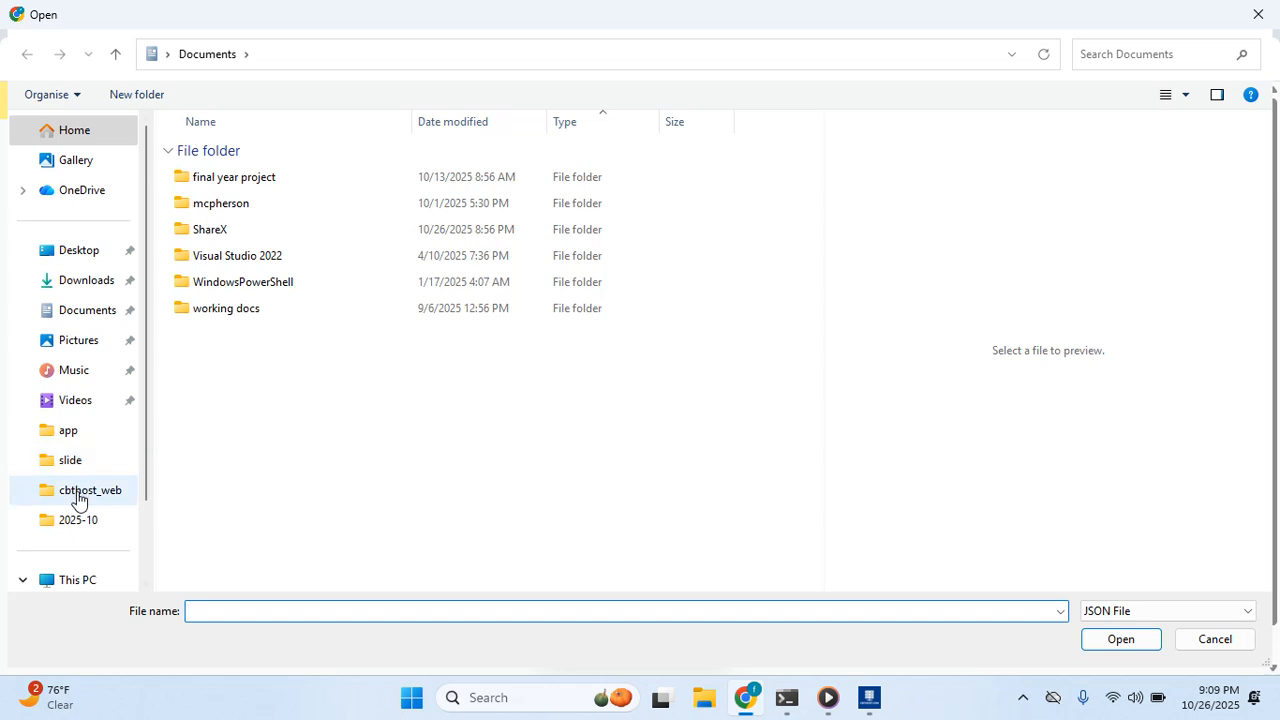
click(78, 490)
scroll(88, 484, down, 1)
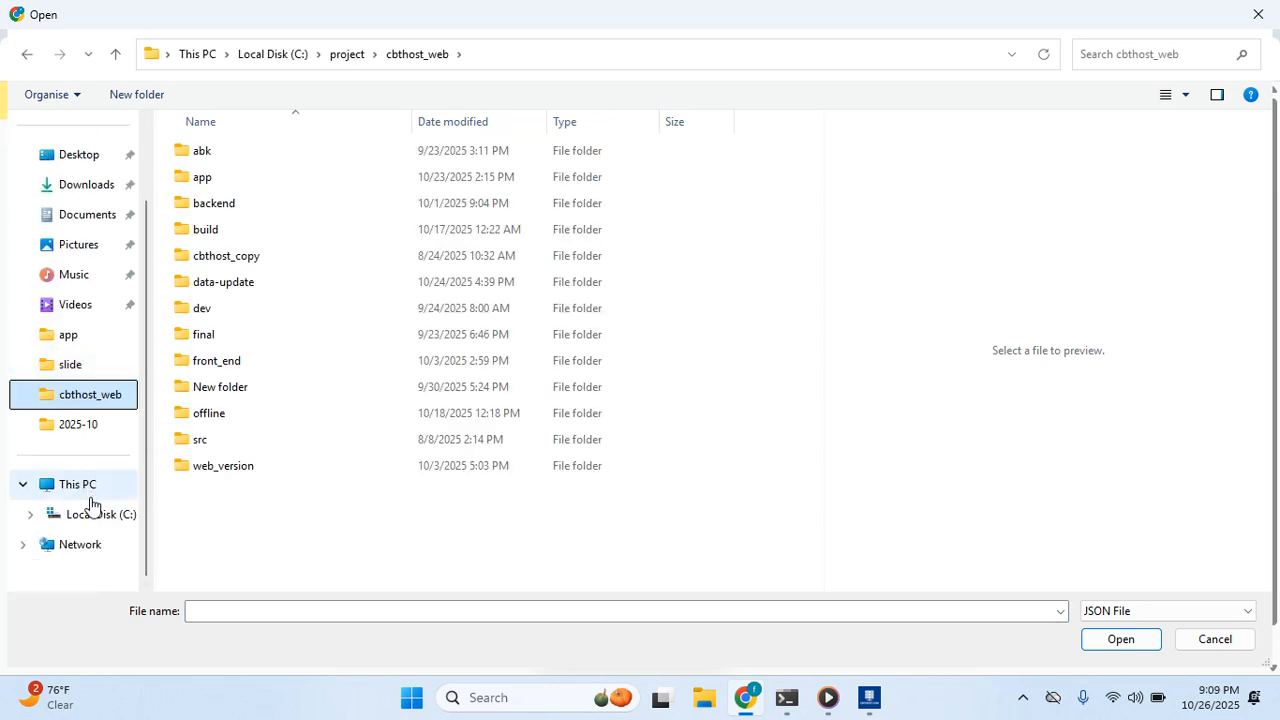
click(94, 514)
scroll(252, 500, down, 2)
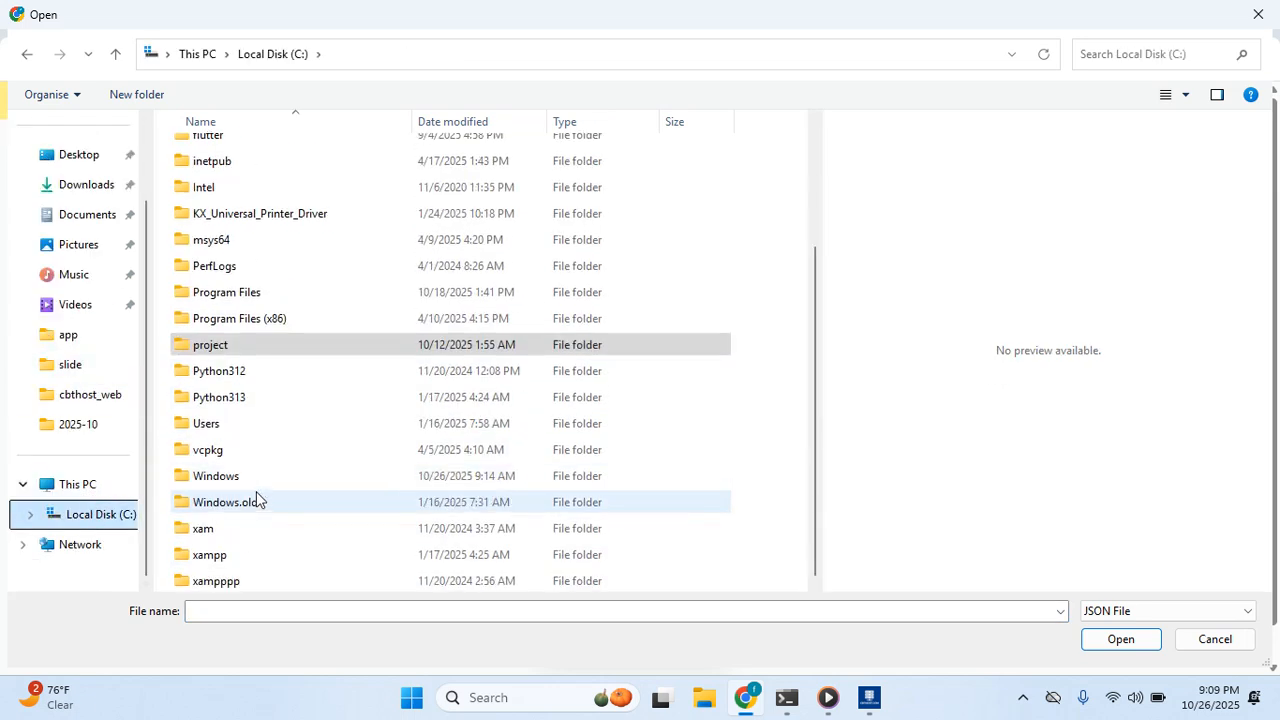
scroll(256, 491, up, 2)
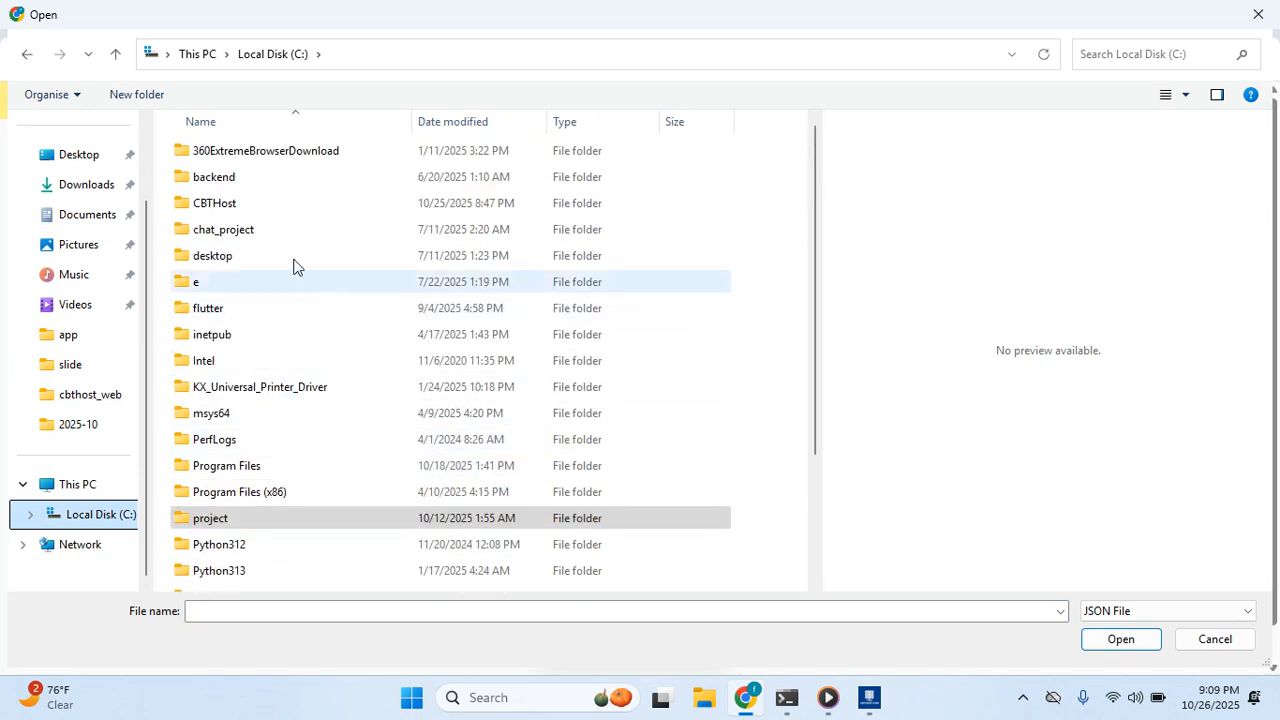
click(87, 220)
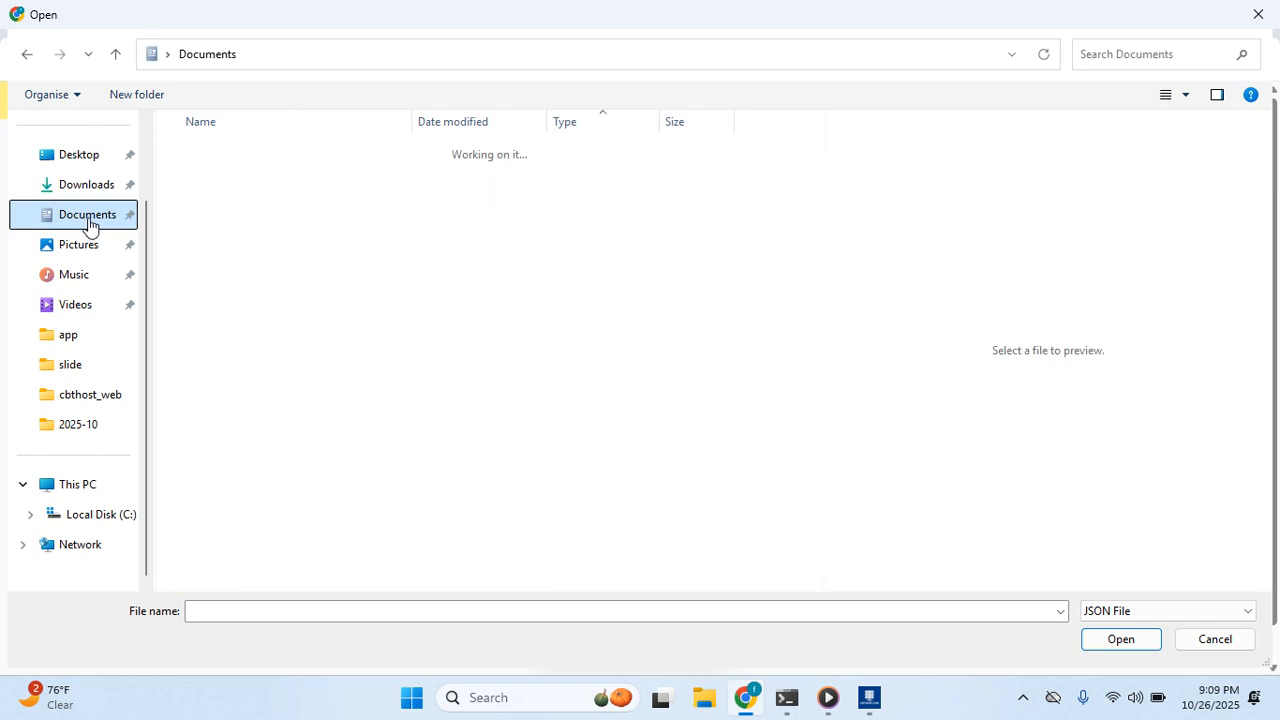
click(90, 186)
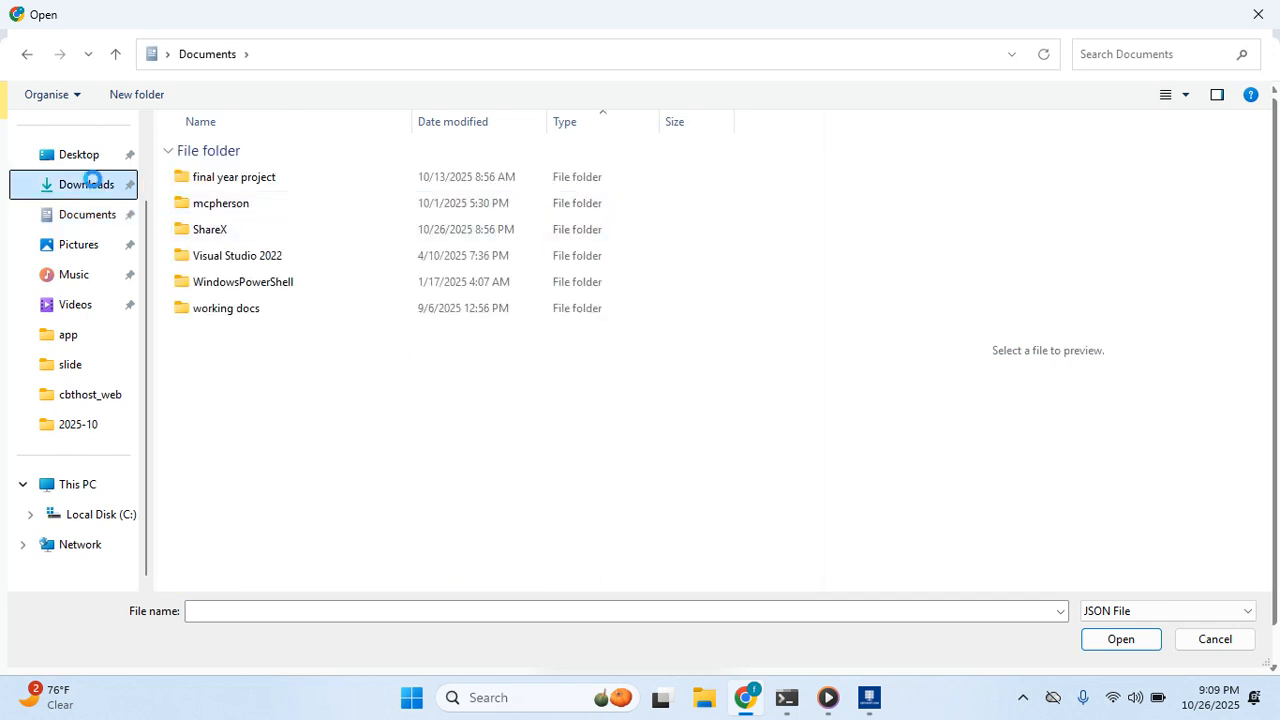
click(320, 180)
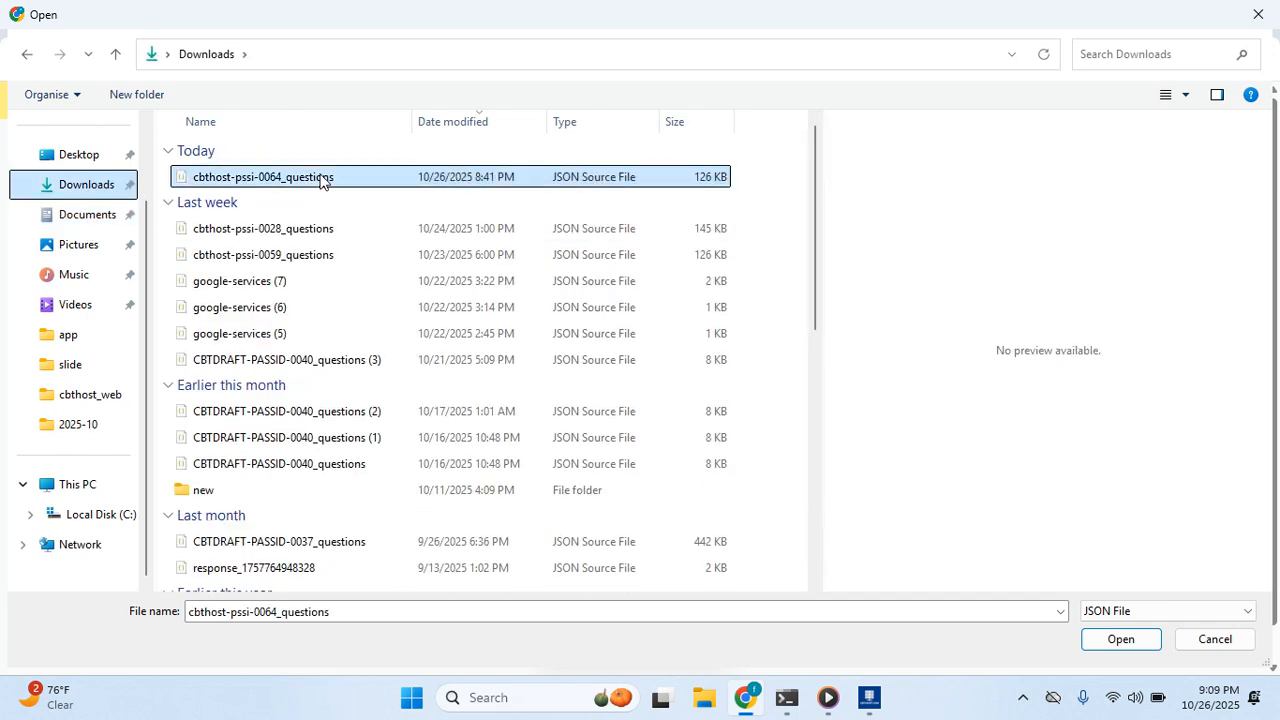
click(337, 229)
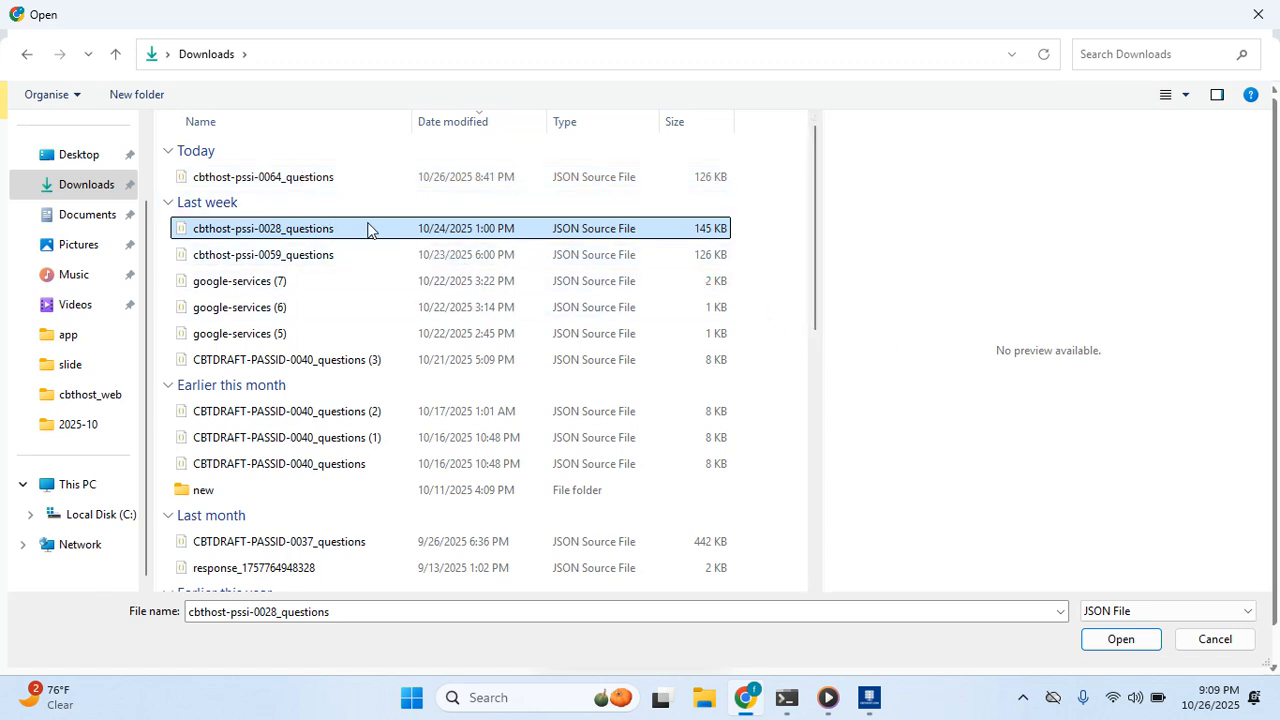
click(1118, 639)
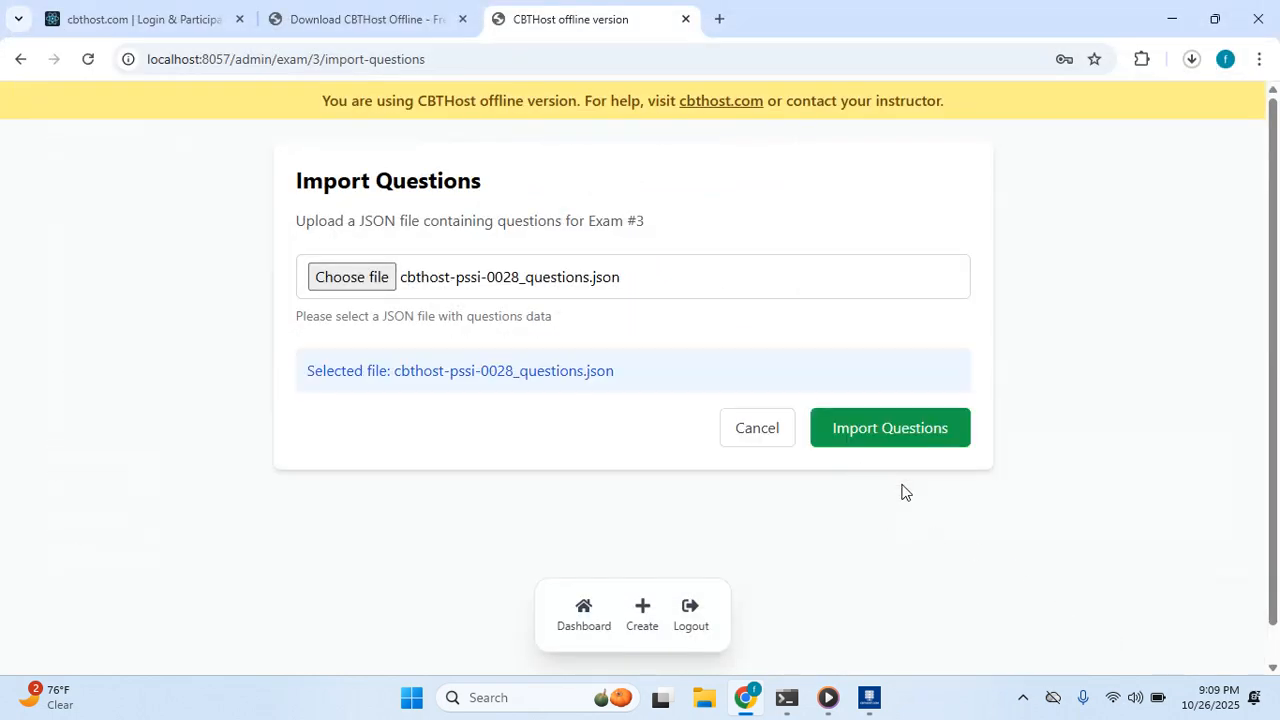
click(887, 430)
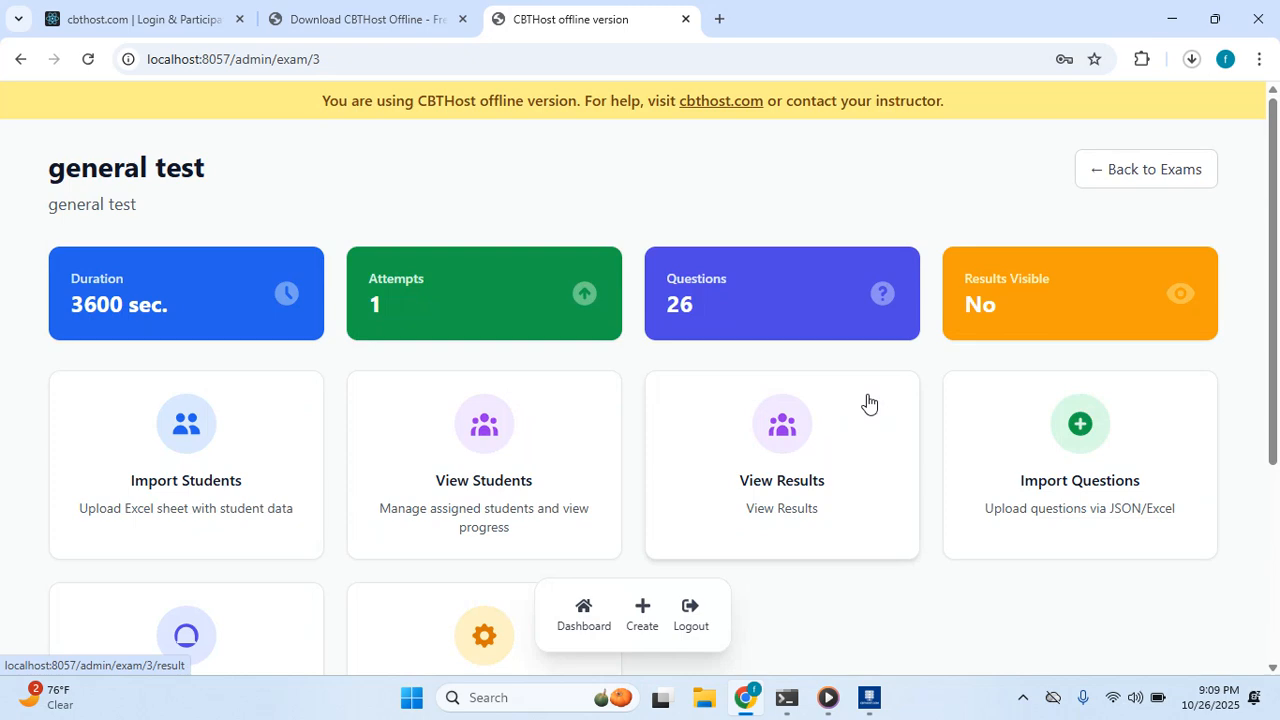
Preview the exam's 26 questions and inspect questions 1 and 2 with their answer options.
scroll(797, 403, down, 3)
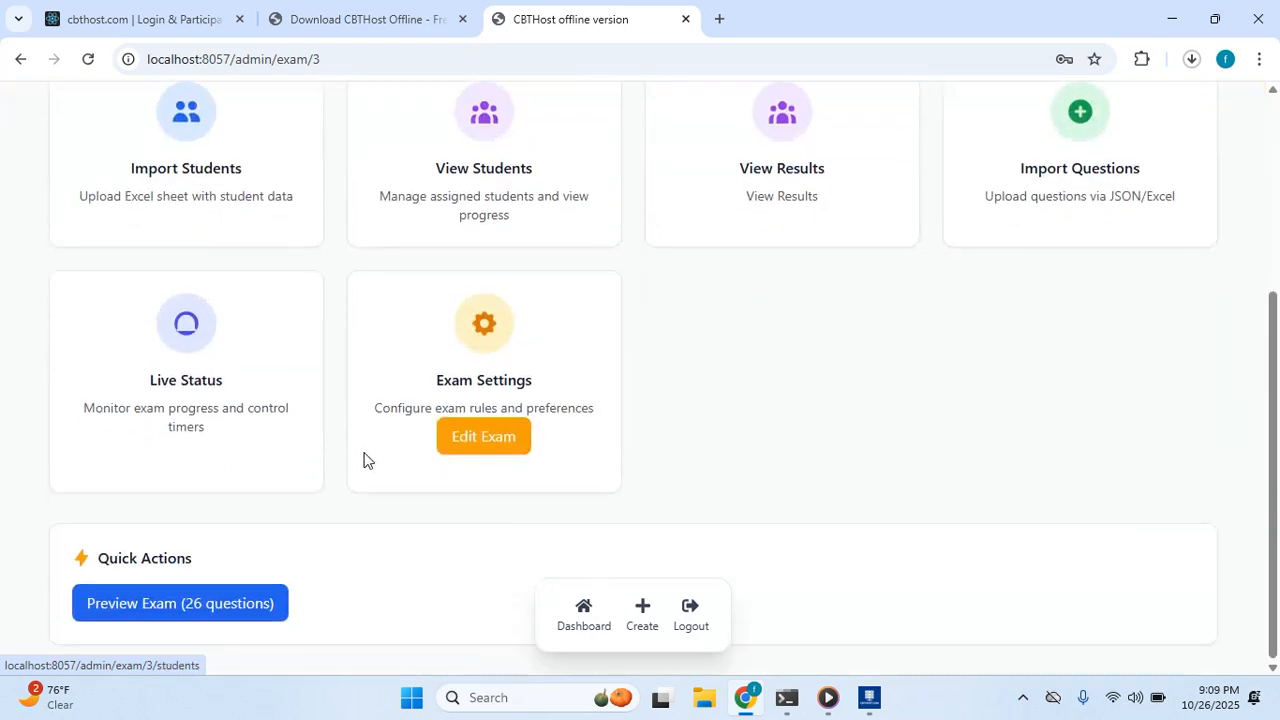
click(217, 616)
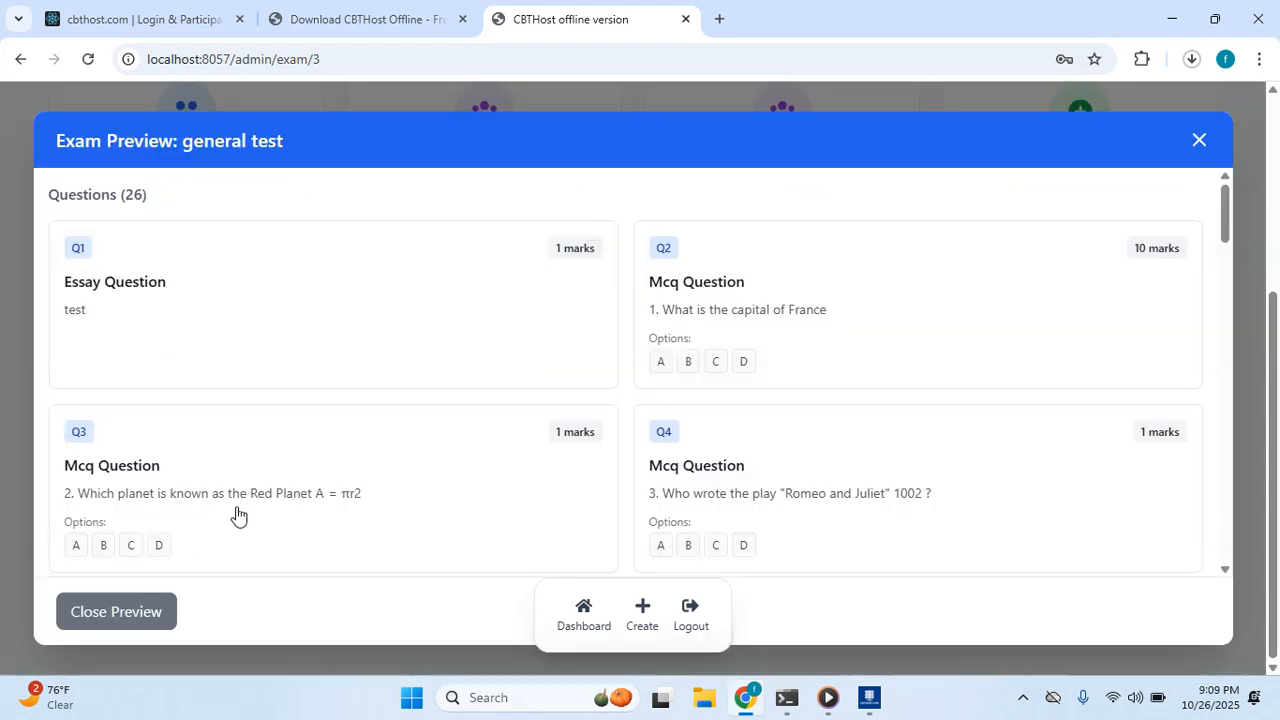
click(277, 334)
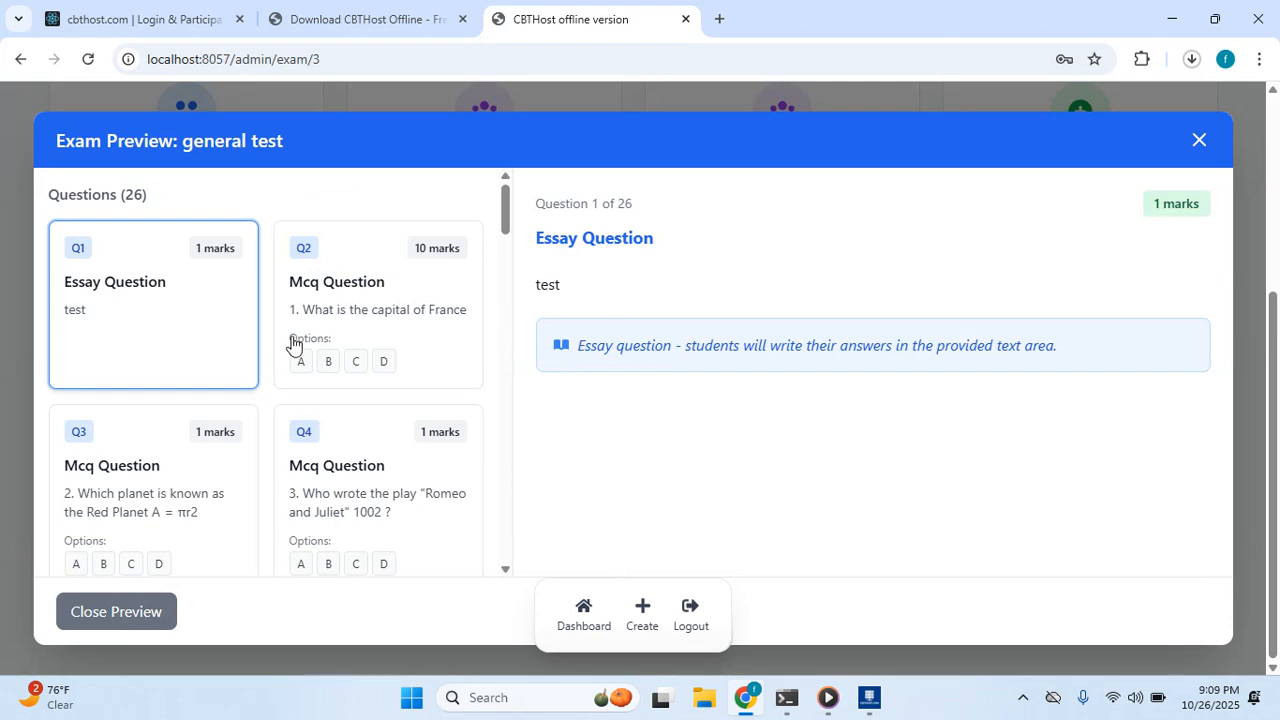
click(341, 330)
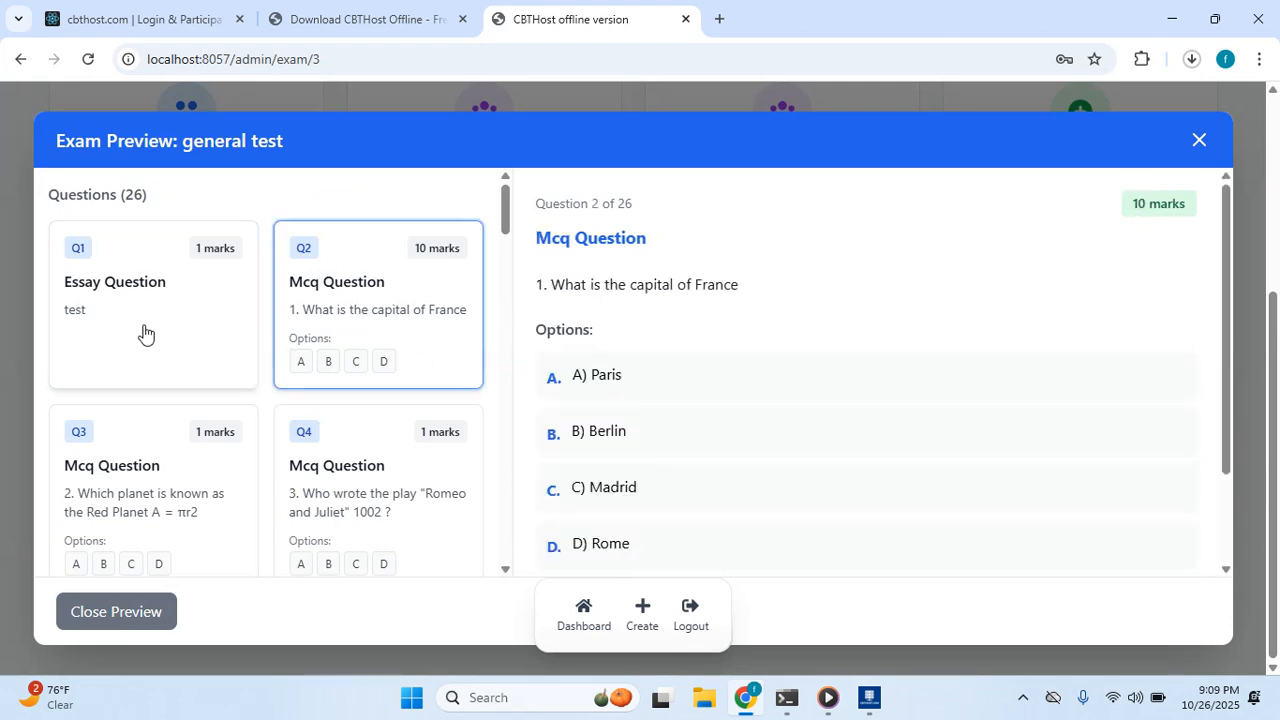
click(178, 322)
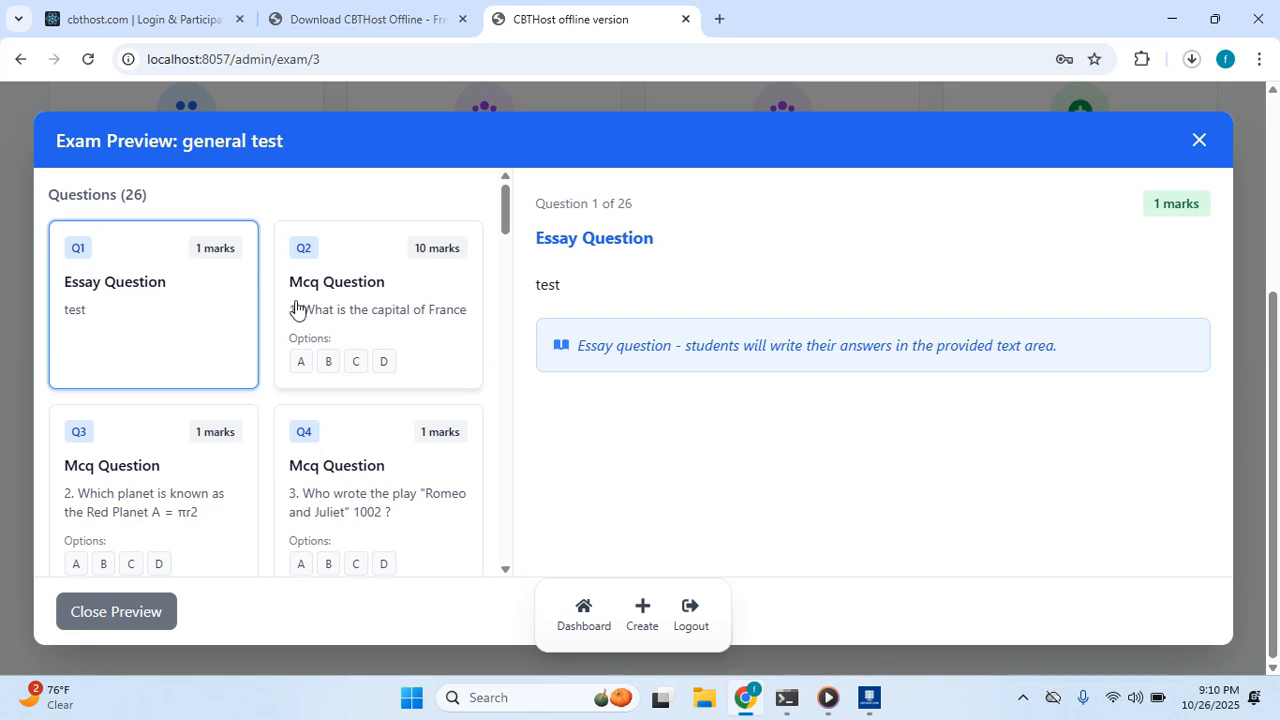
click(353, 313)
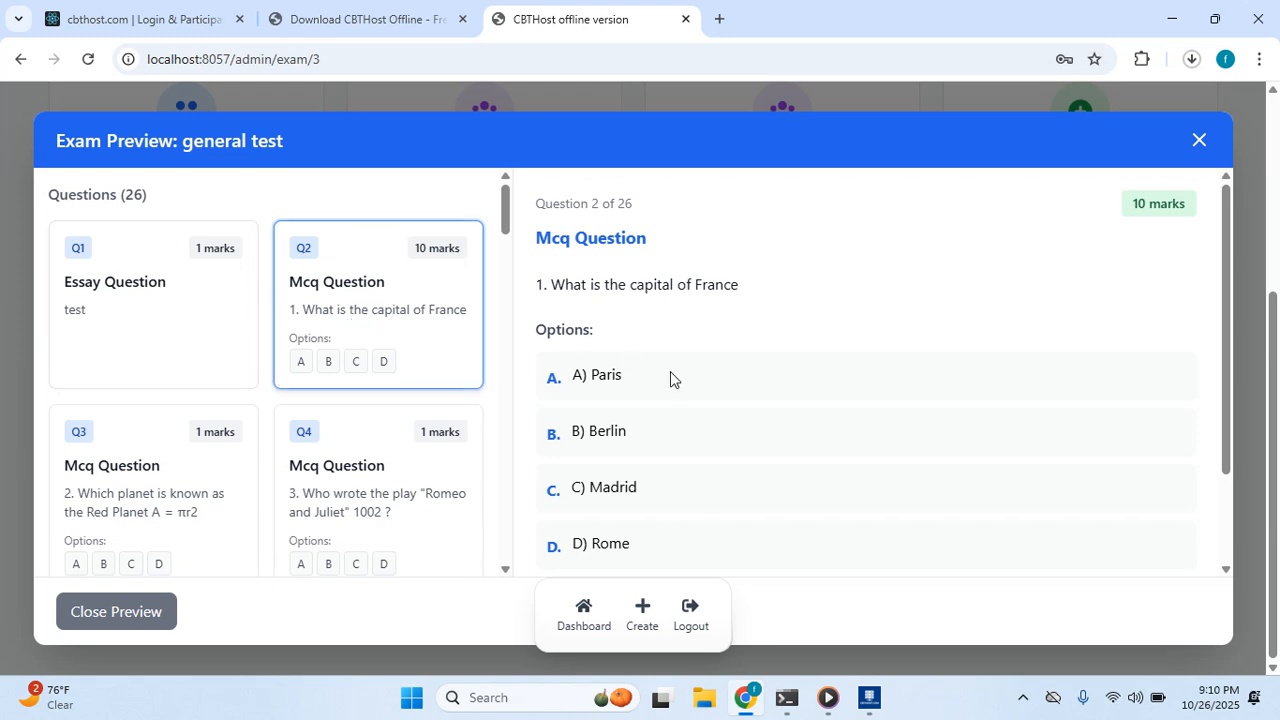
scroll(650, 370, down, 1)
scroll(640, 408, up, 1)
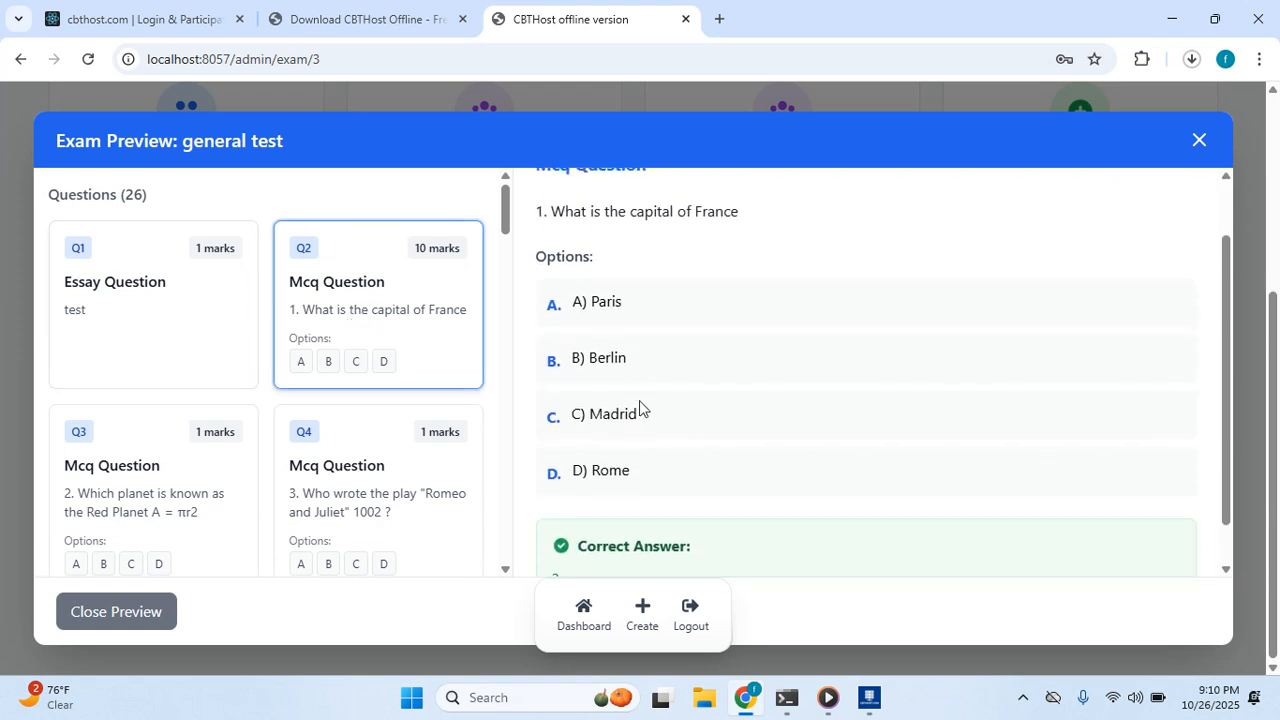
scroll(677, 406, down, 1)
scroll(780, 349, up, 1)
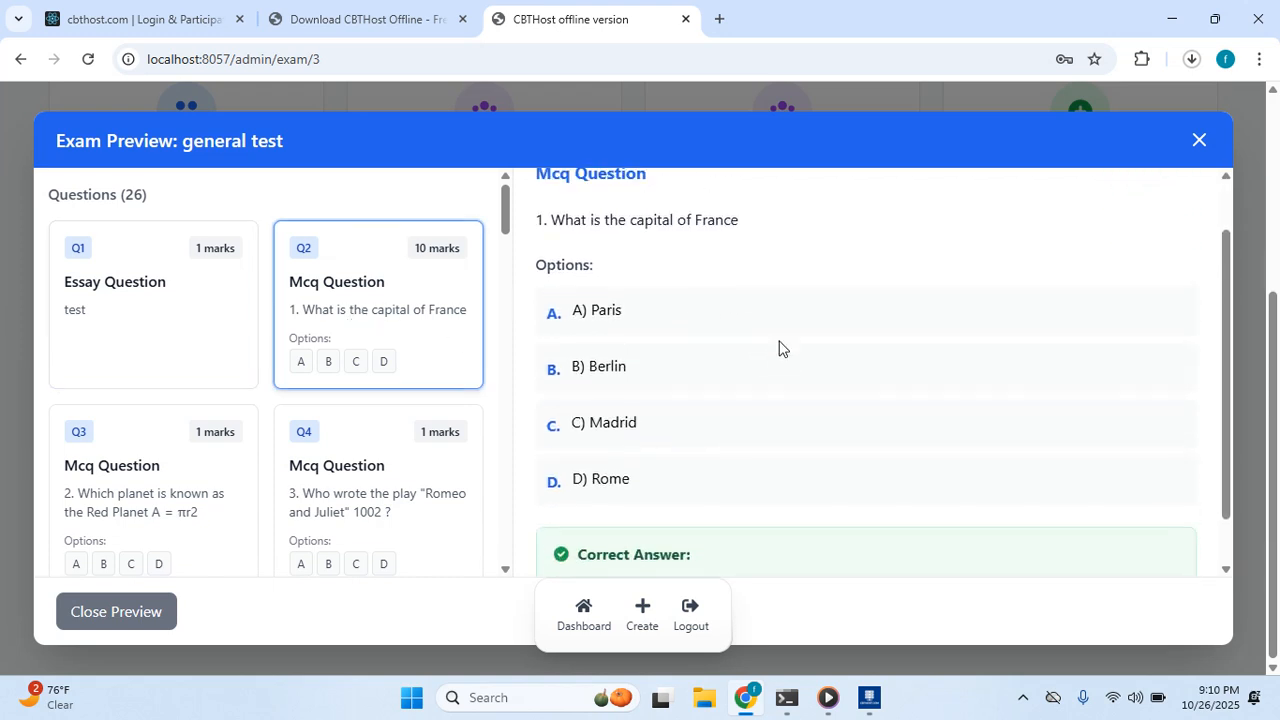
Check question 4's options and correct answer, then close the exam preview.
click(323, 471)
scroll(660, 455, down, 1)
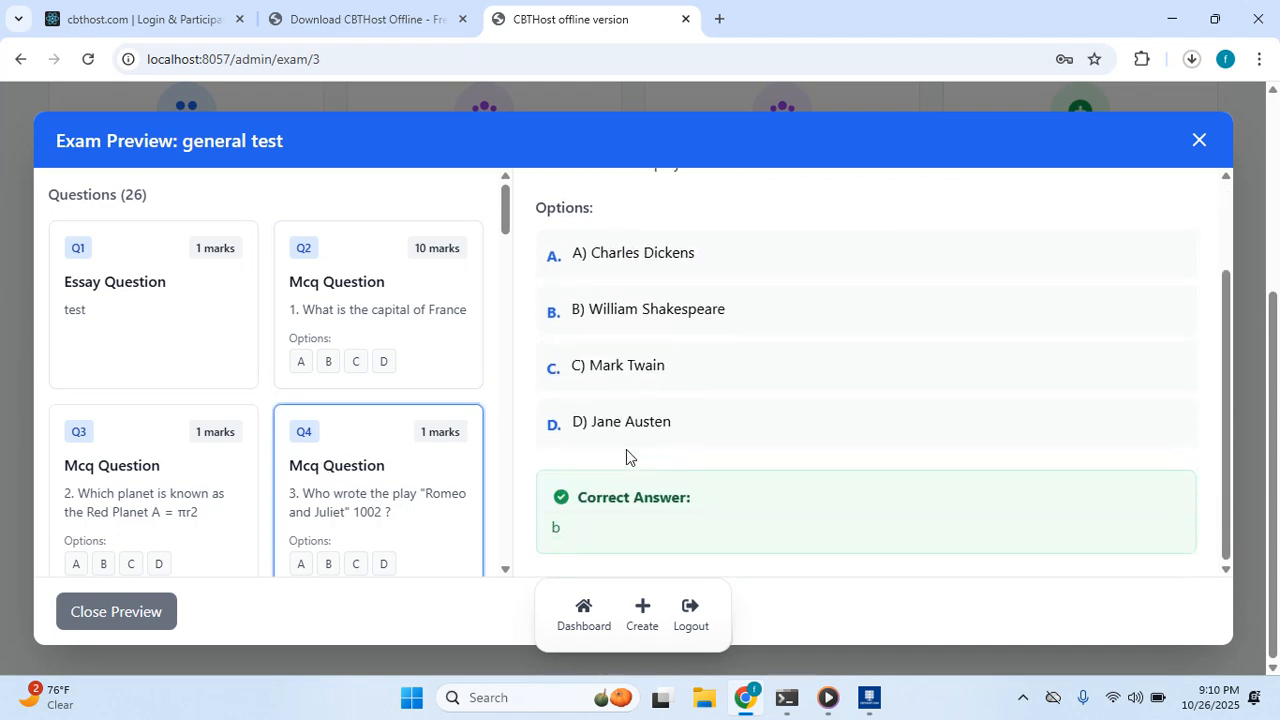
click(149, 611)
scroll(626, 372, up, 3)
scroll(626, 372, down, 2)
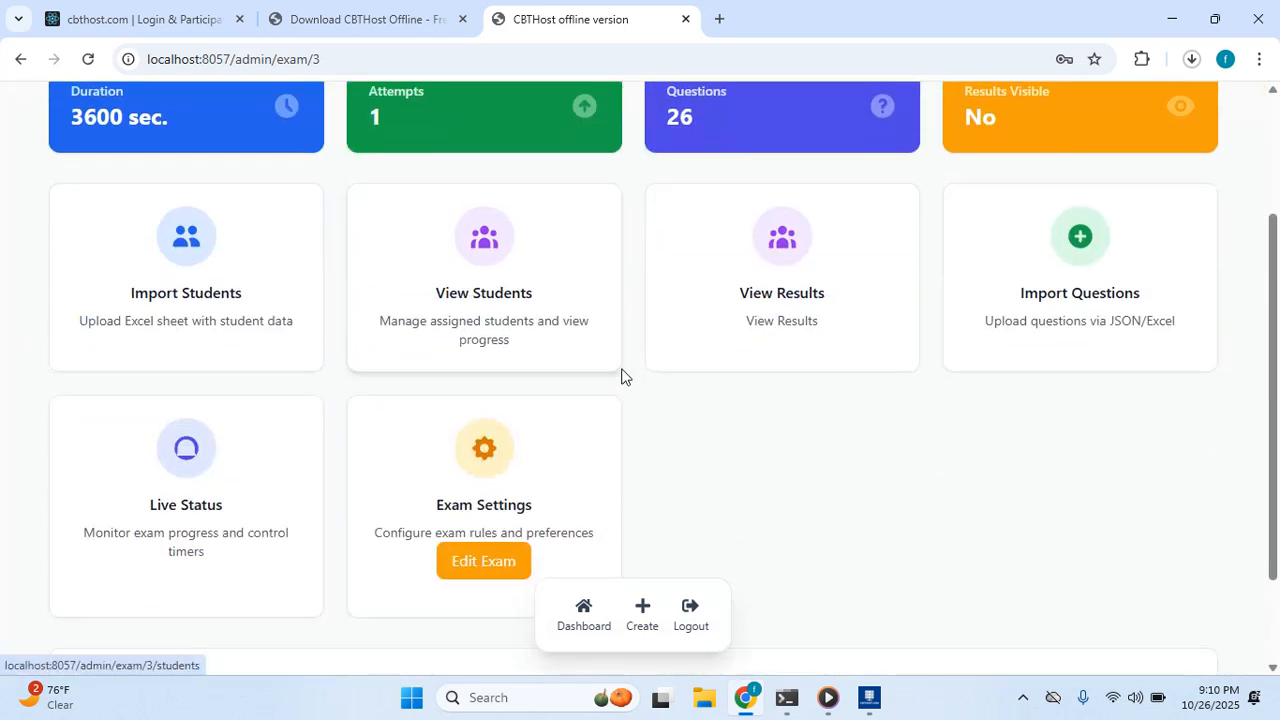
Choose Book2 student.xlsx from Documents as the student import file.
click(240, 335)
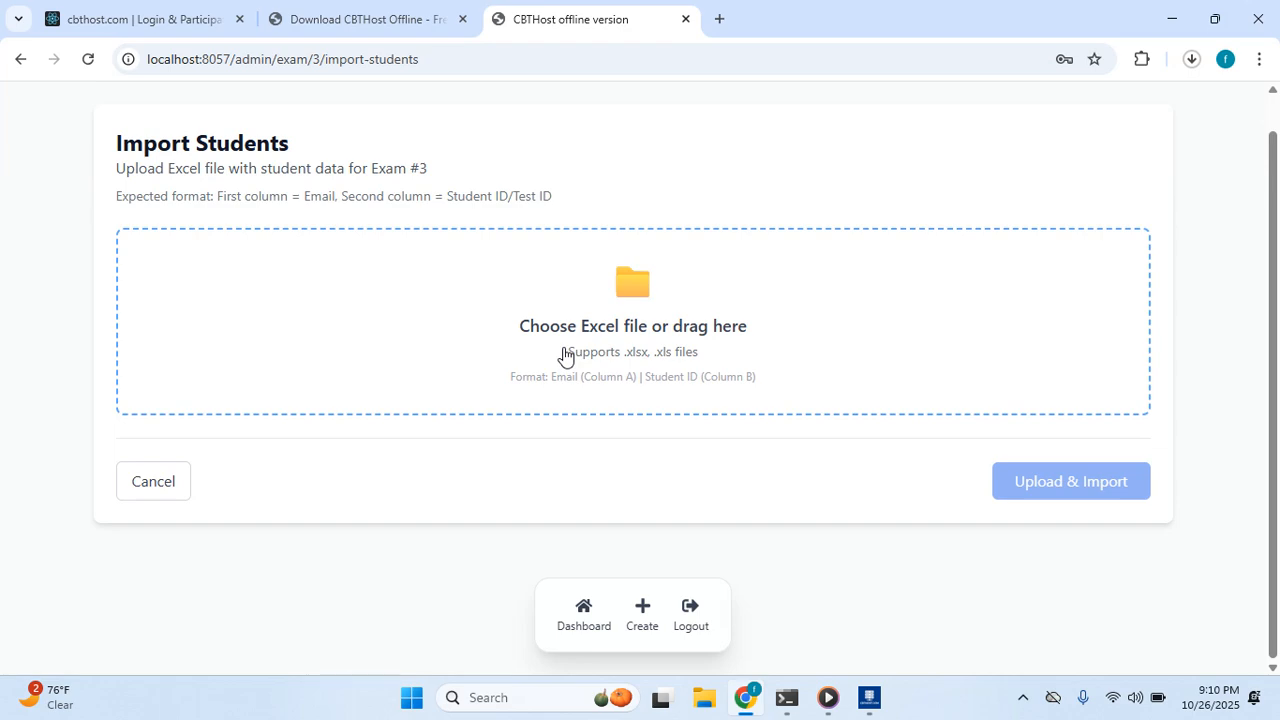
scroll(565, 355, up, 1)
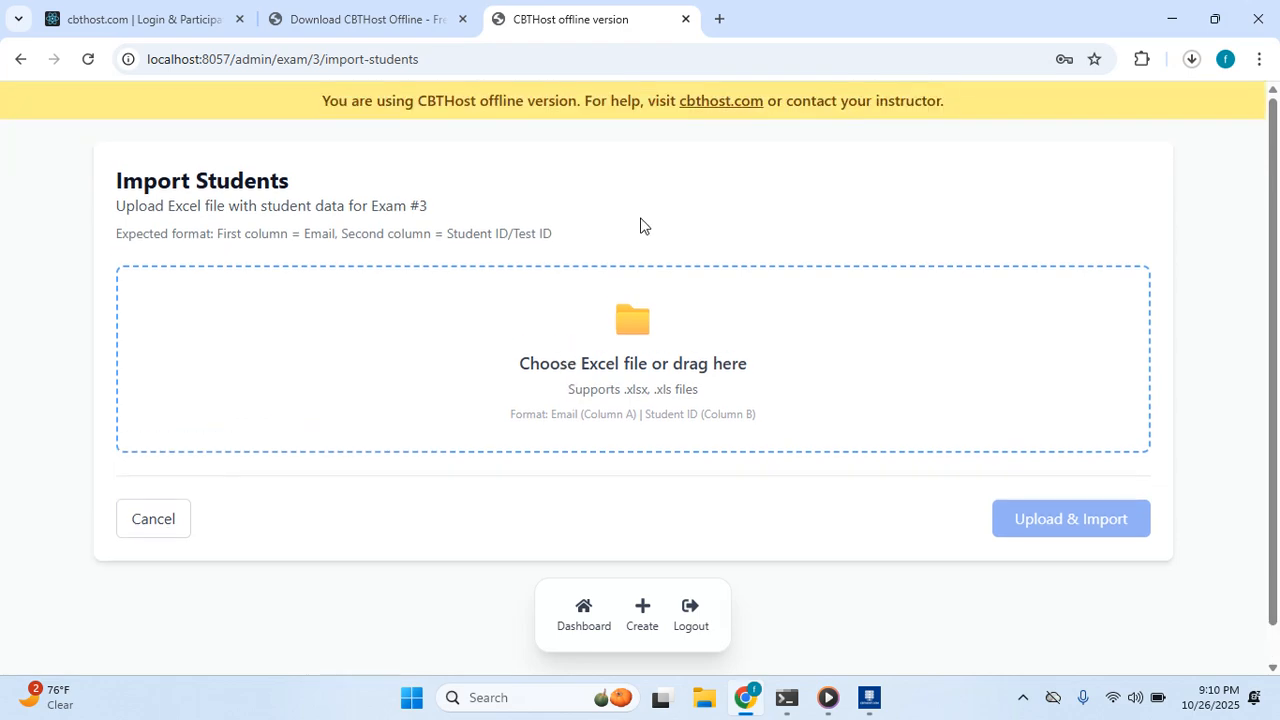
click(603, 399)
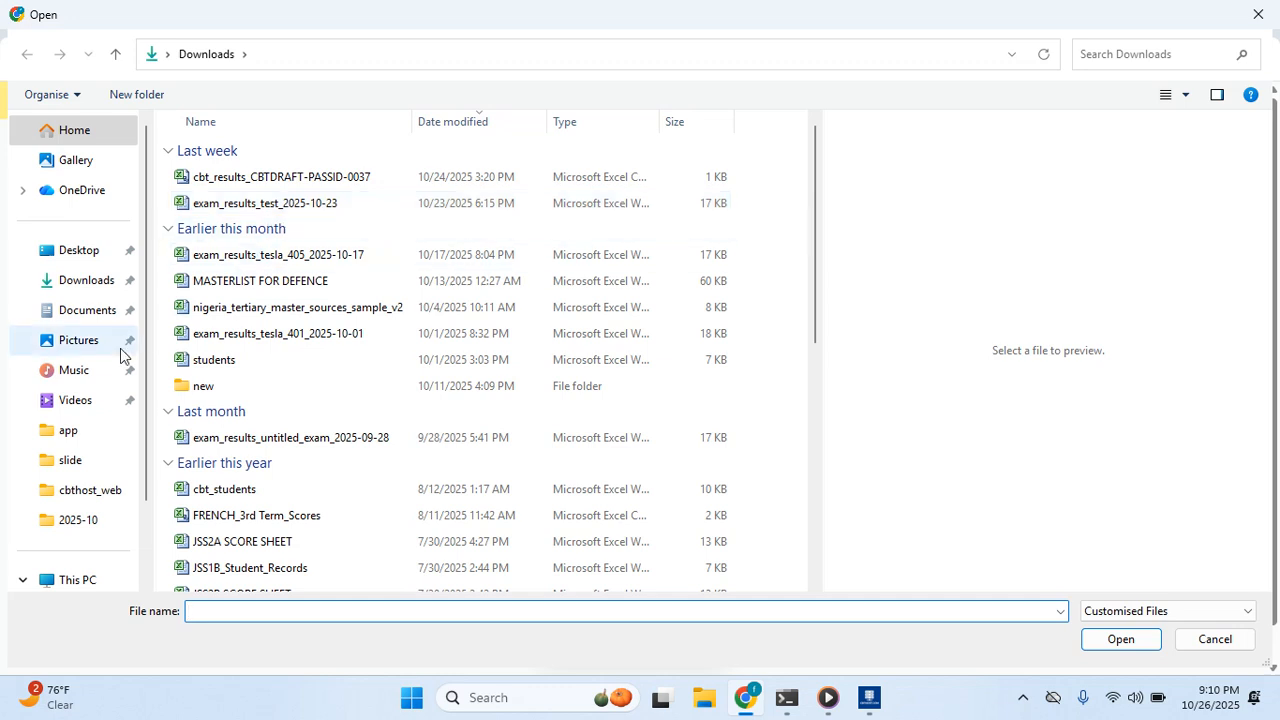
click(87, 312)
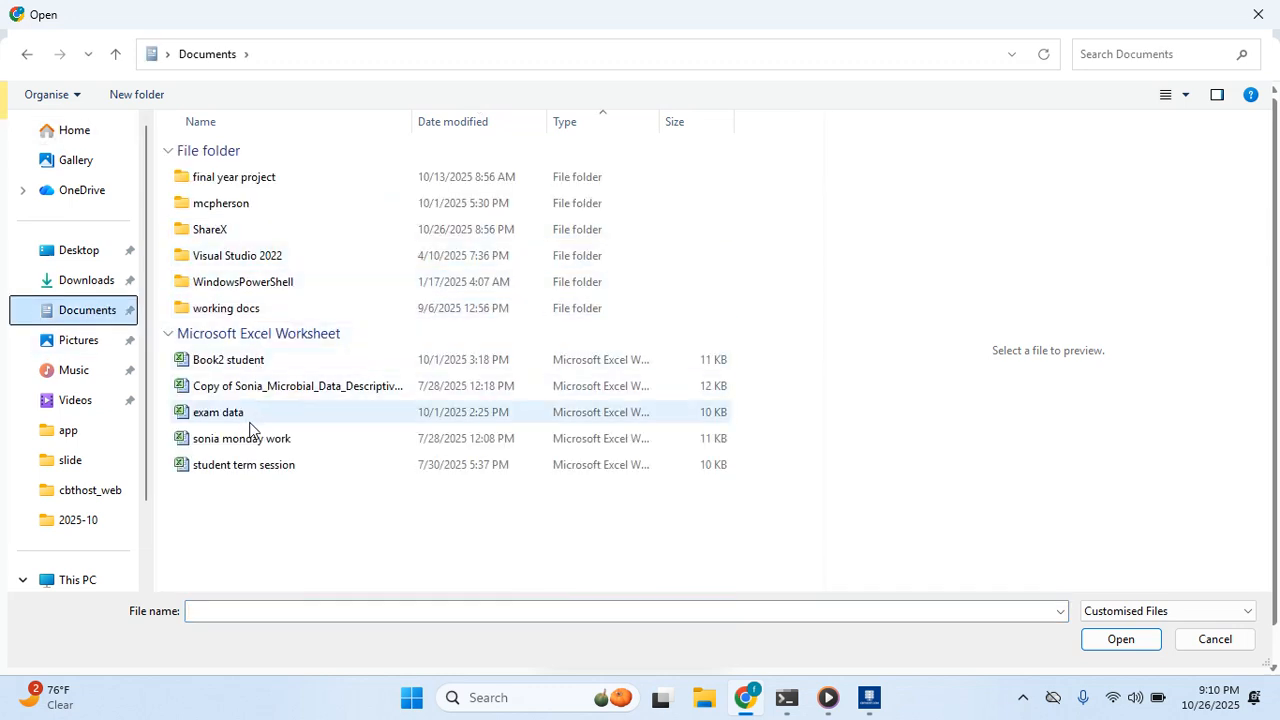
click(258, 362)
click(1125, 644)
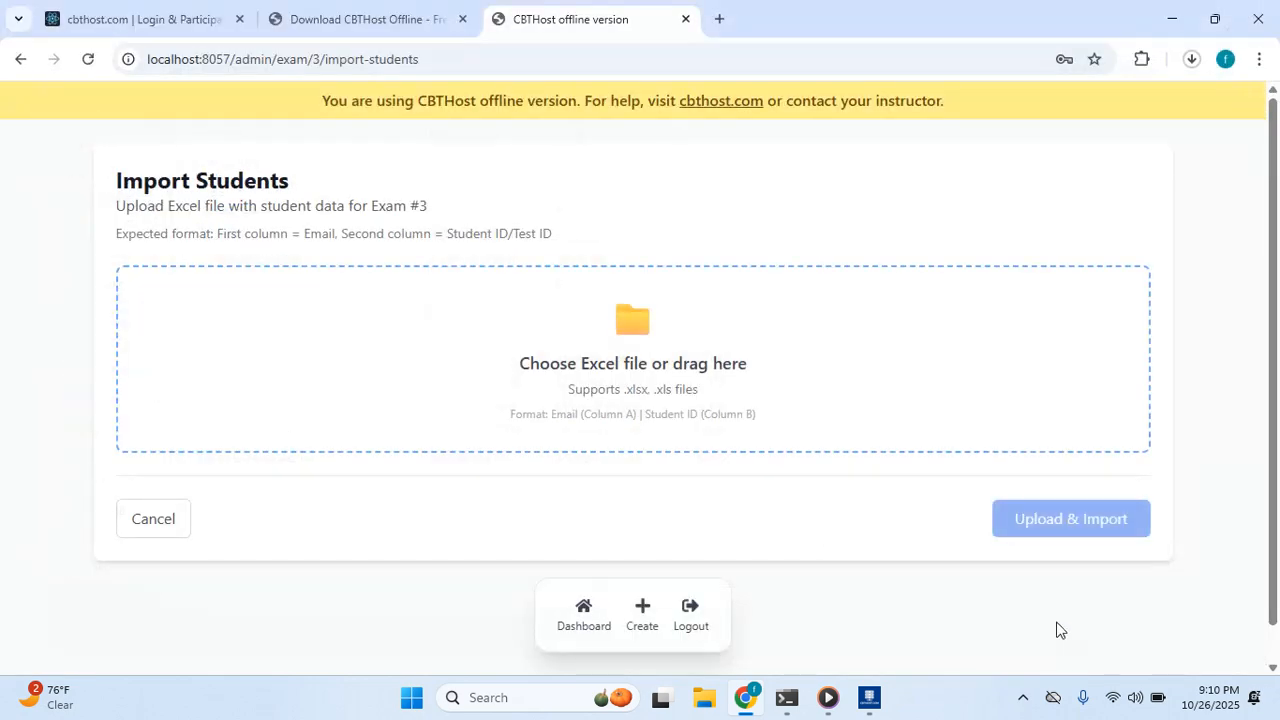
Upload and import the 100 previewed students into the general test exam.
scroll(697, 486, down, 5)
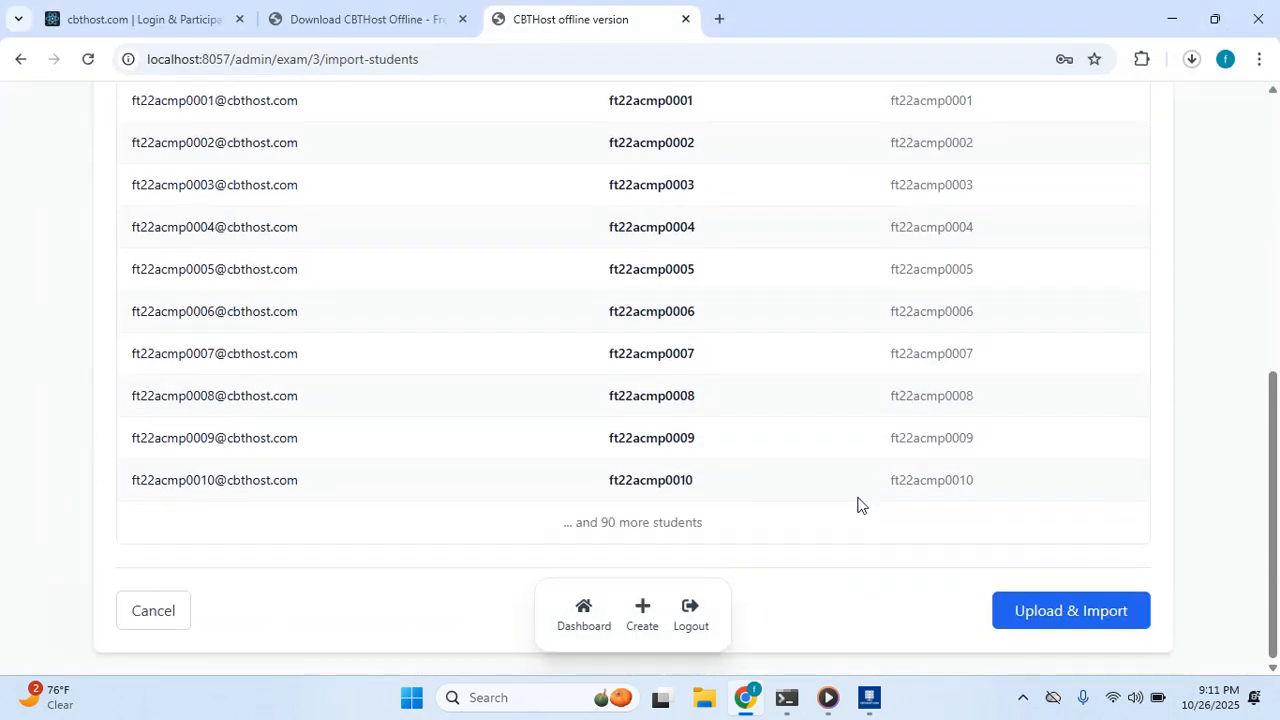
click(1034, 614)
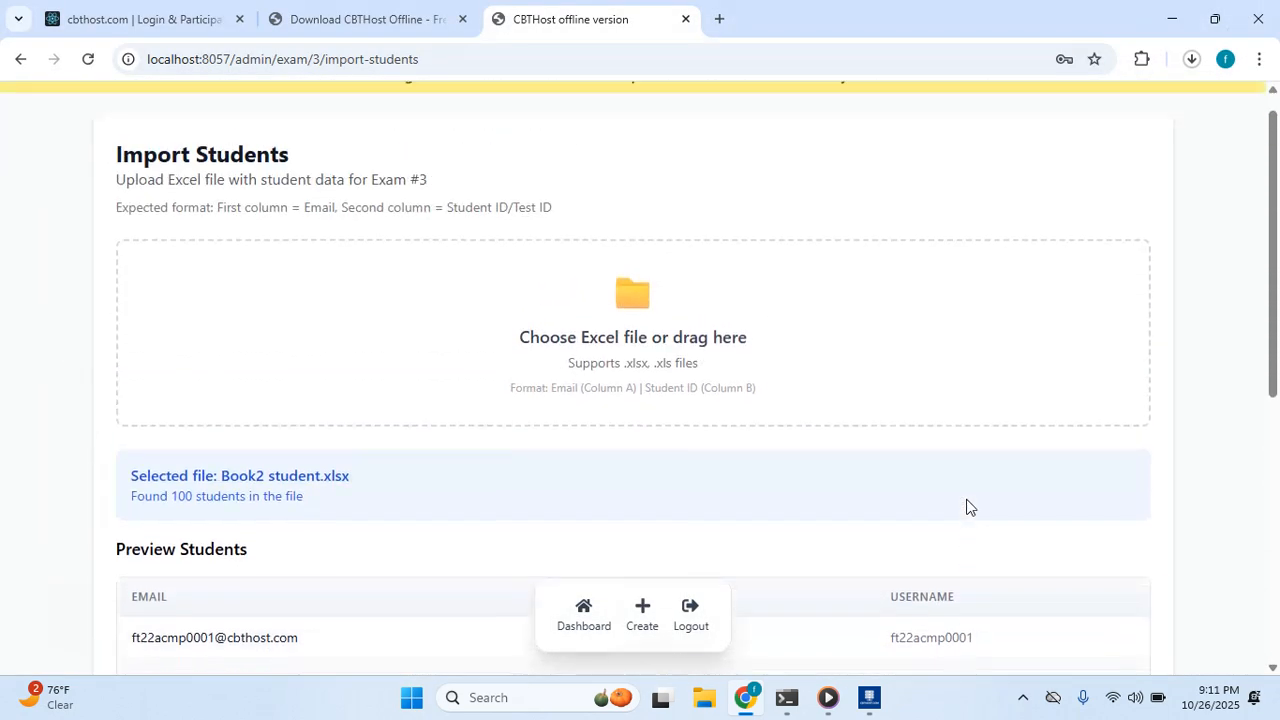
scroll(966, 507, down, 6)
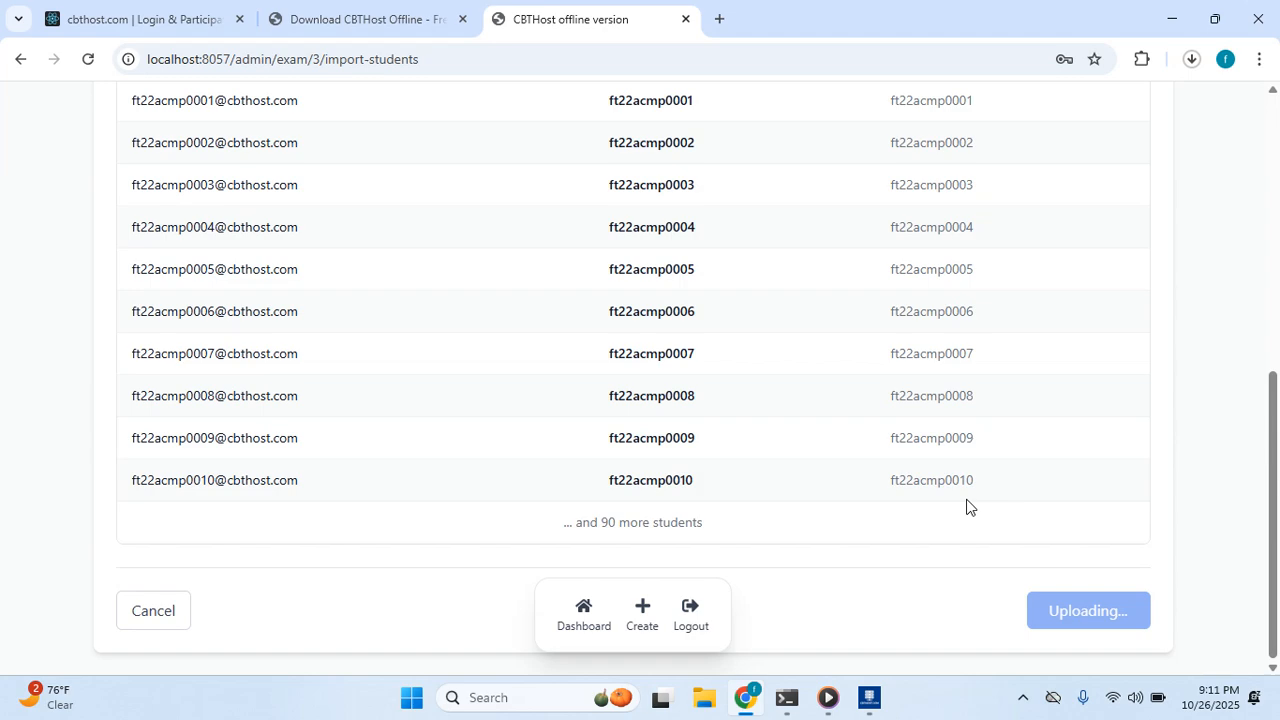
scroll(966, 507, up, 6)
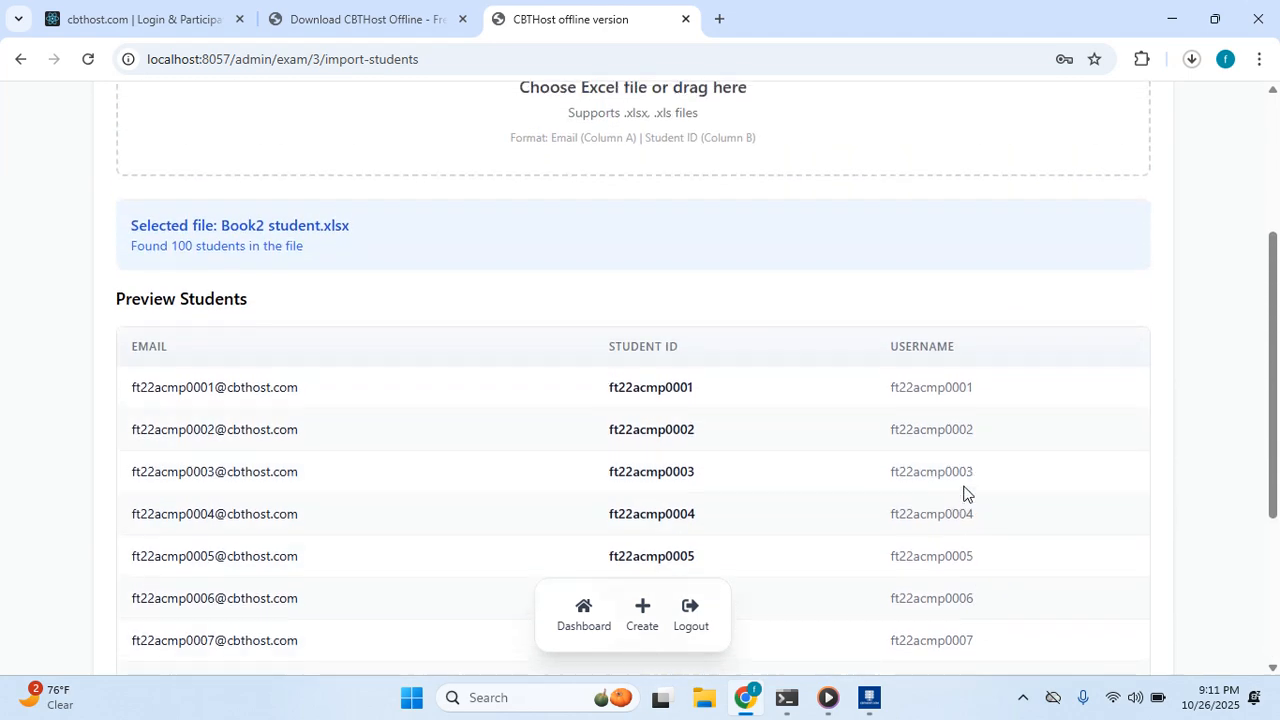
scroll(966, 494, down, 4)
scroll(979, 502, down, 2)
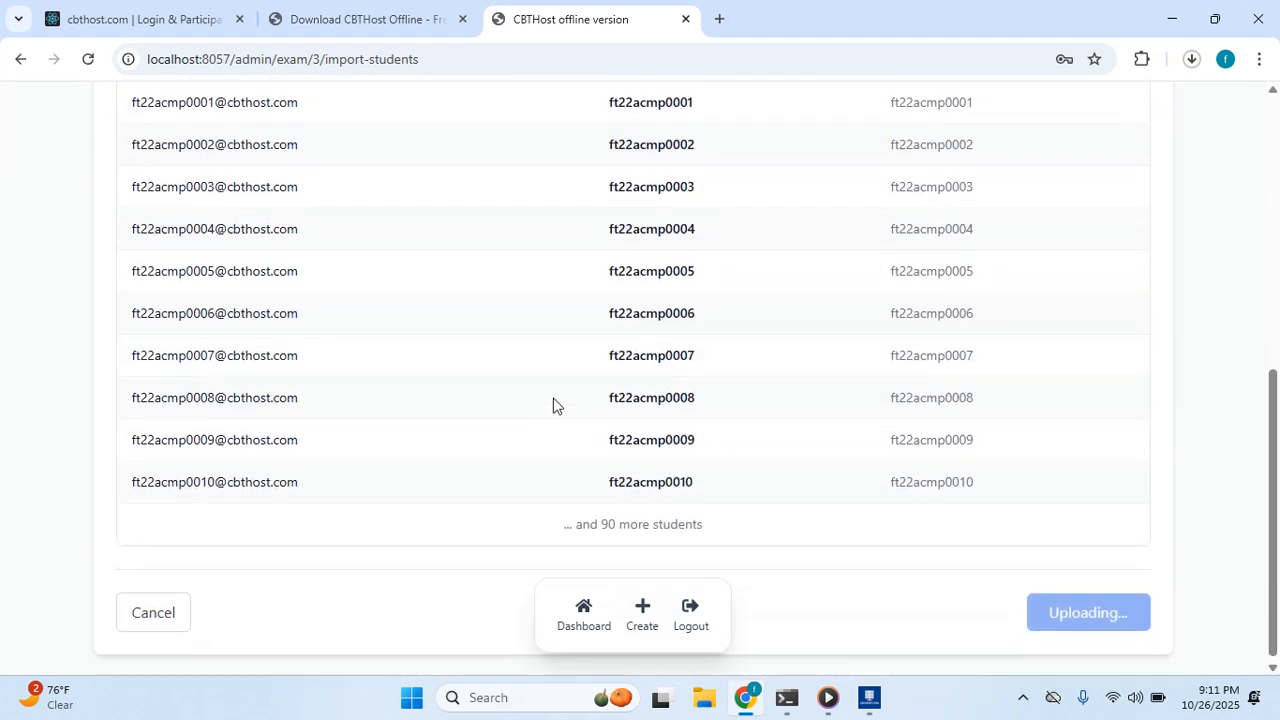
scroll(554, 403, up, 3)
scroll(554, 403, down, 2)
scroll(556, 402, up, 1)
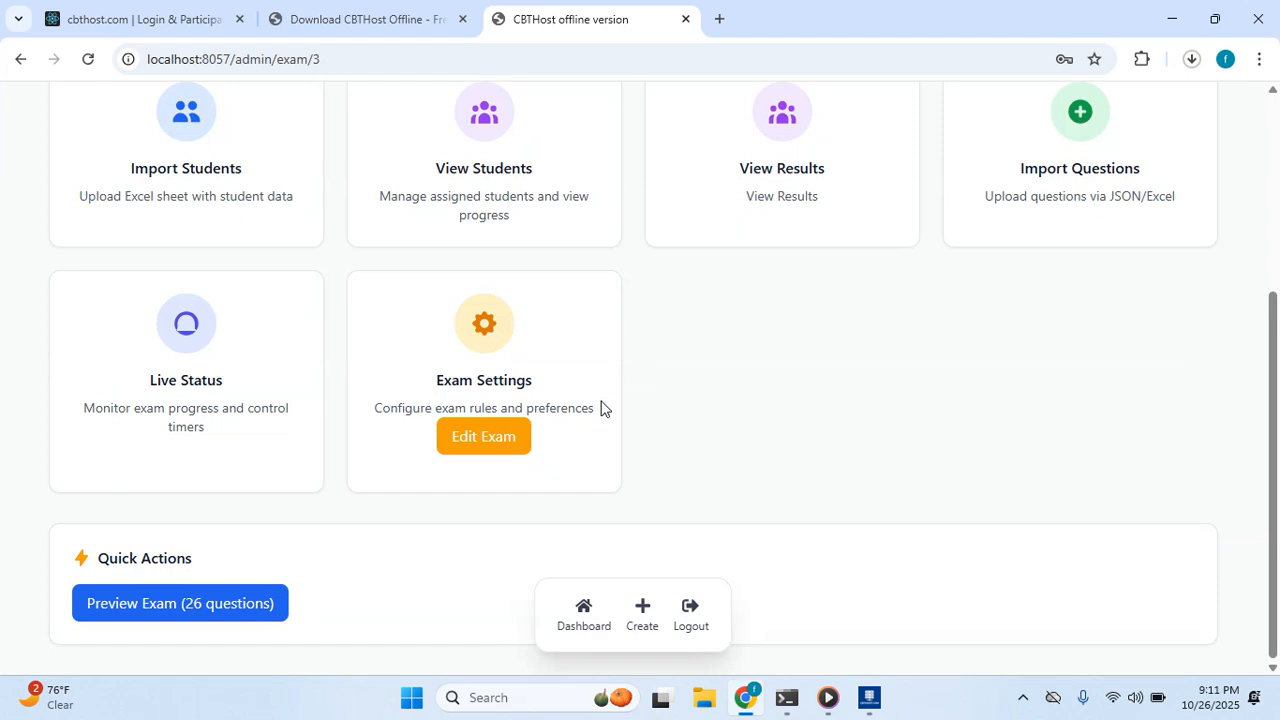
scroll(580, 348, up, 4)
scroll(578, 346, down, 3)
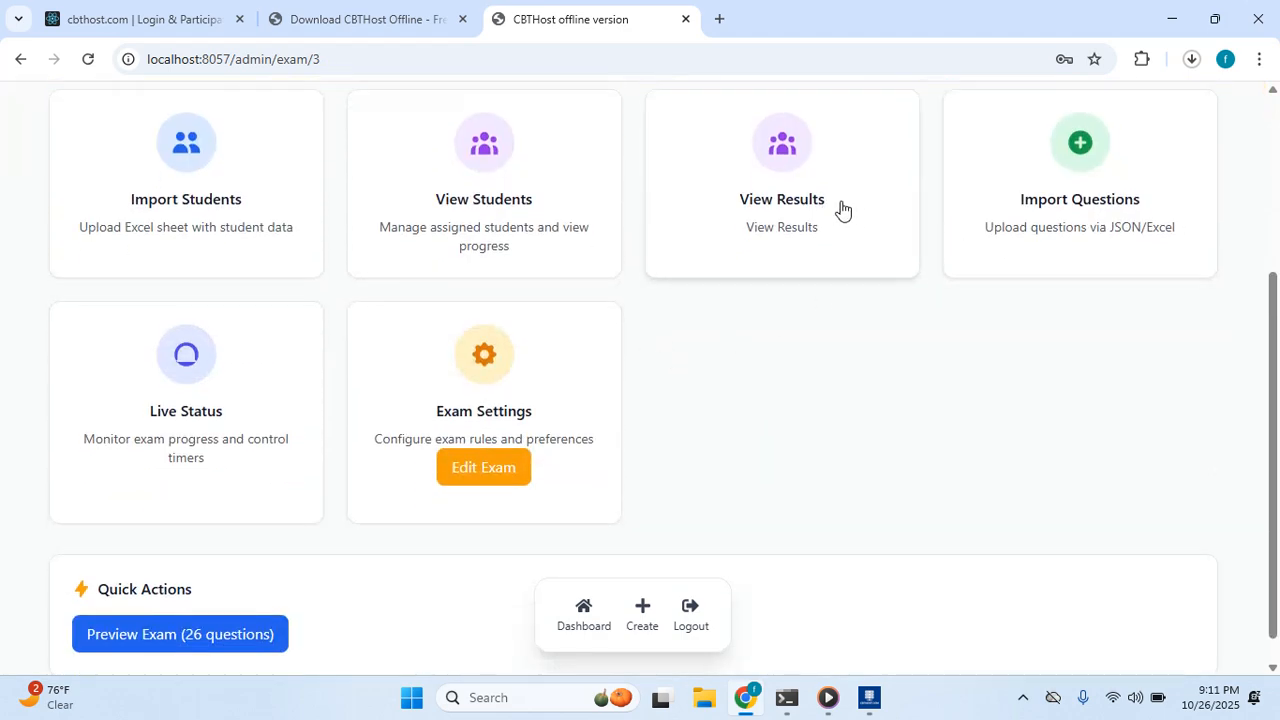
scroll(1010, 220, up, 1)
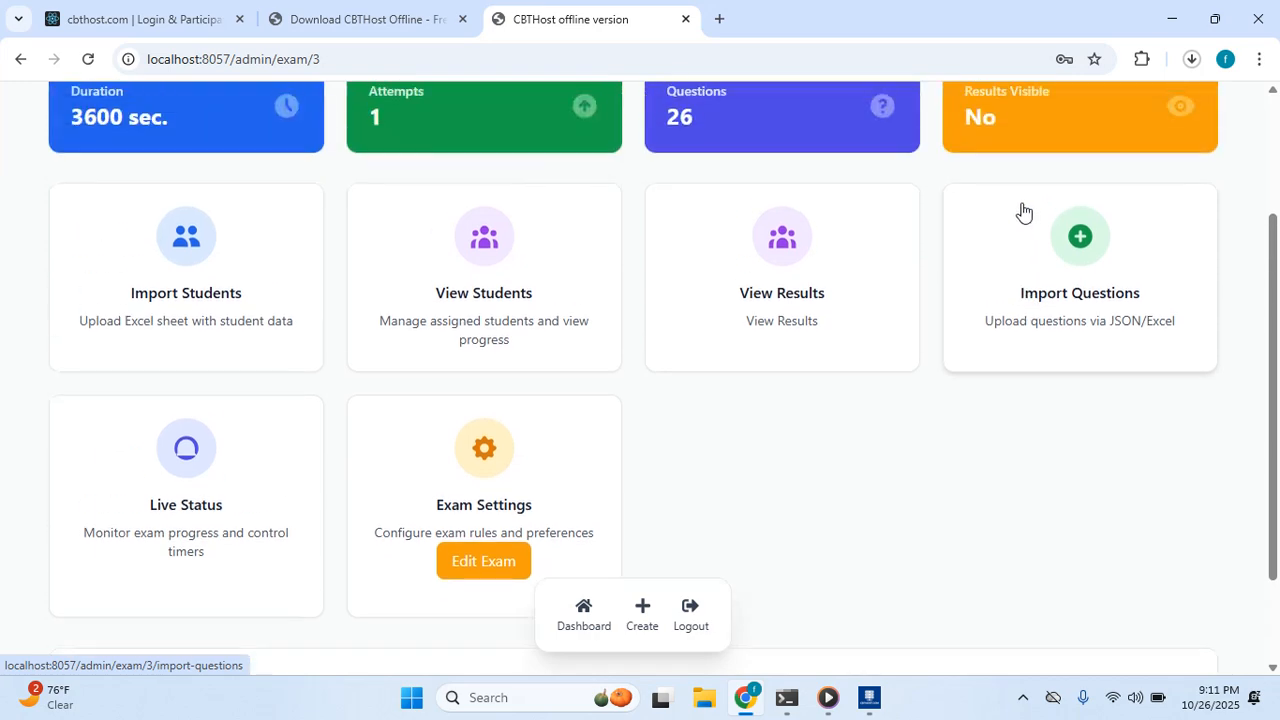
click(492, 271)
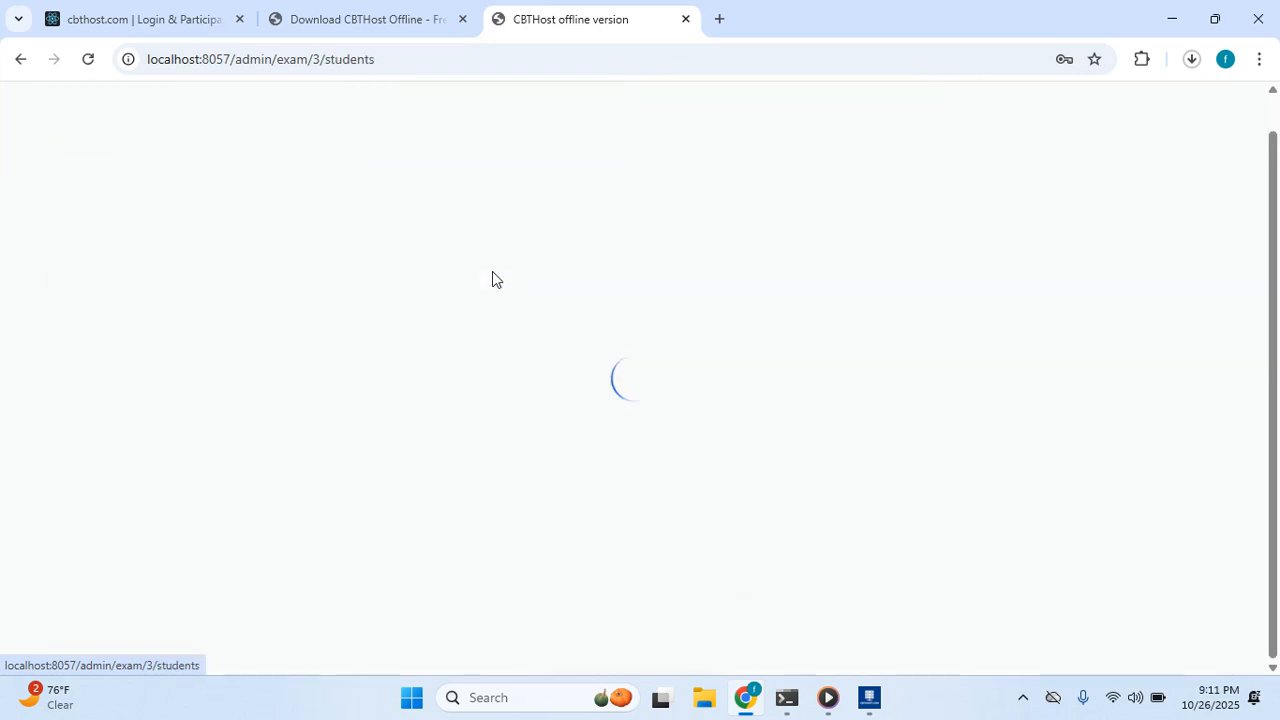
scroll(494, 309, down, 5)
scroll(509, 323, up, 6)
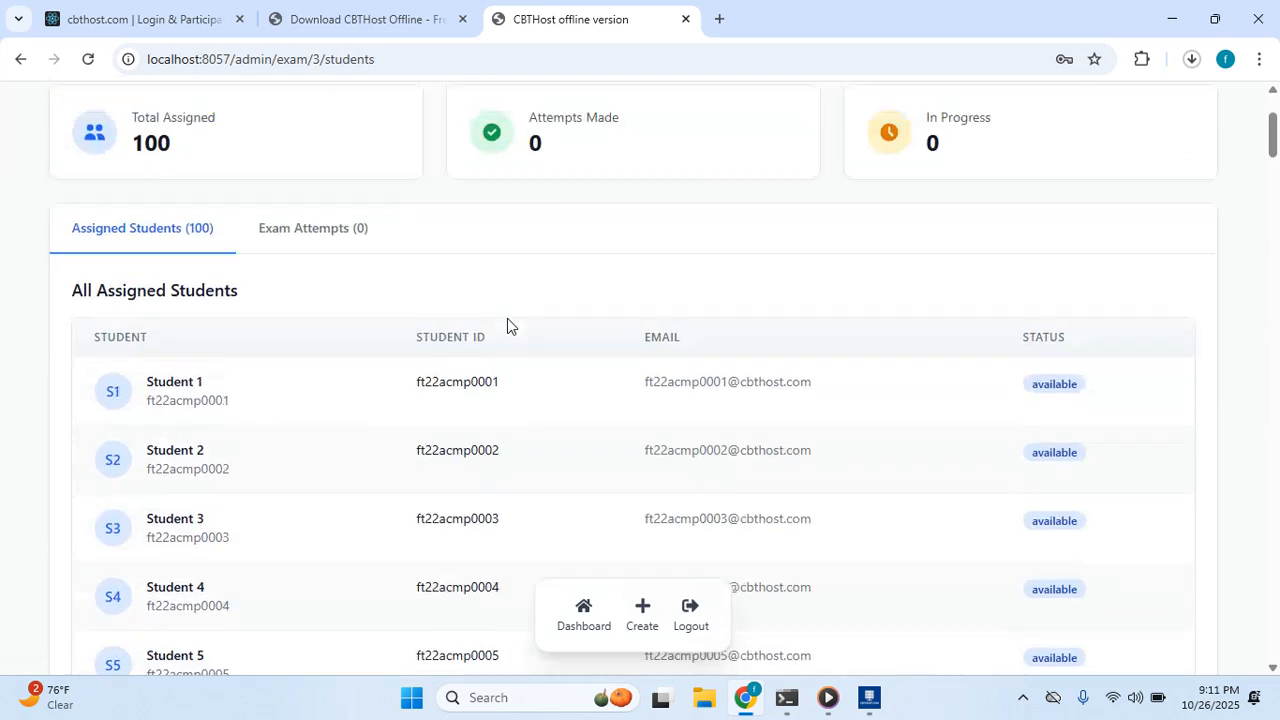
scroll(1063, 358, down, 2)
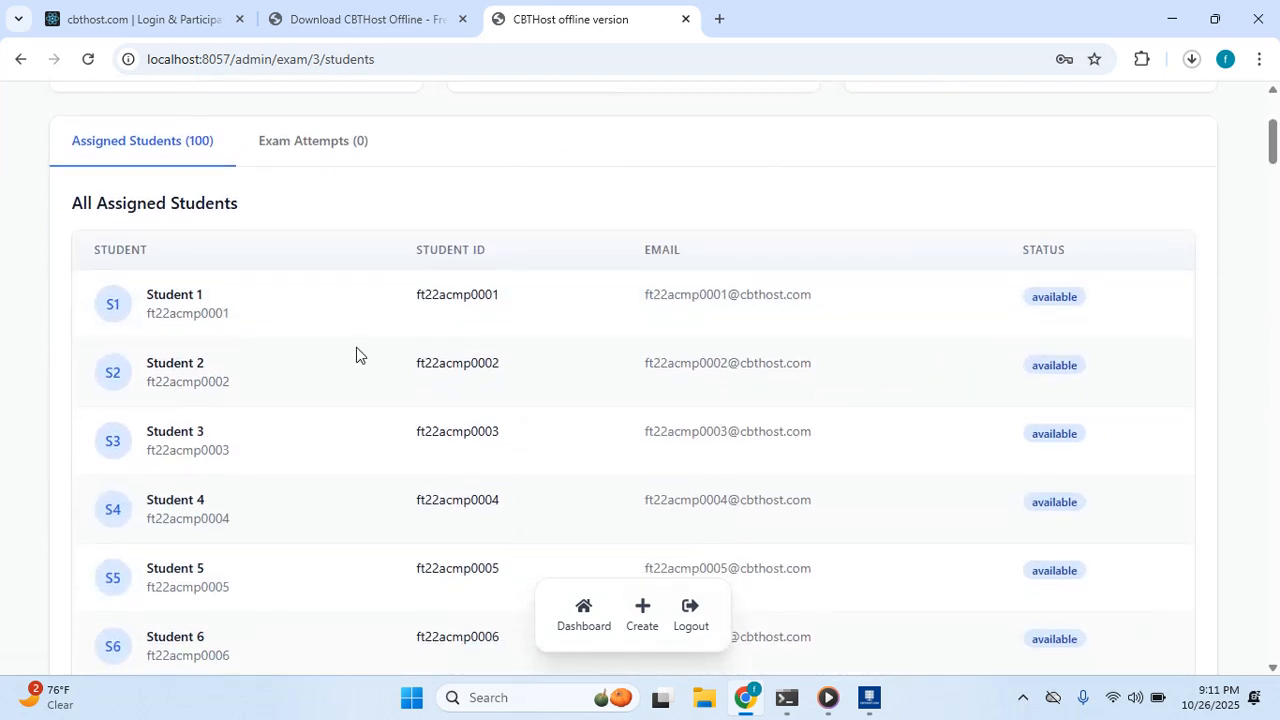
scroll(357, 354, up, 4)
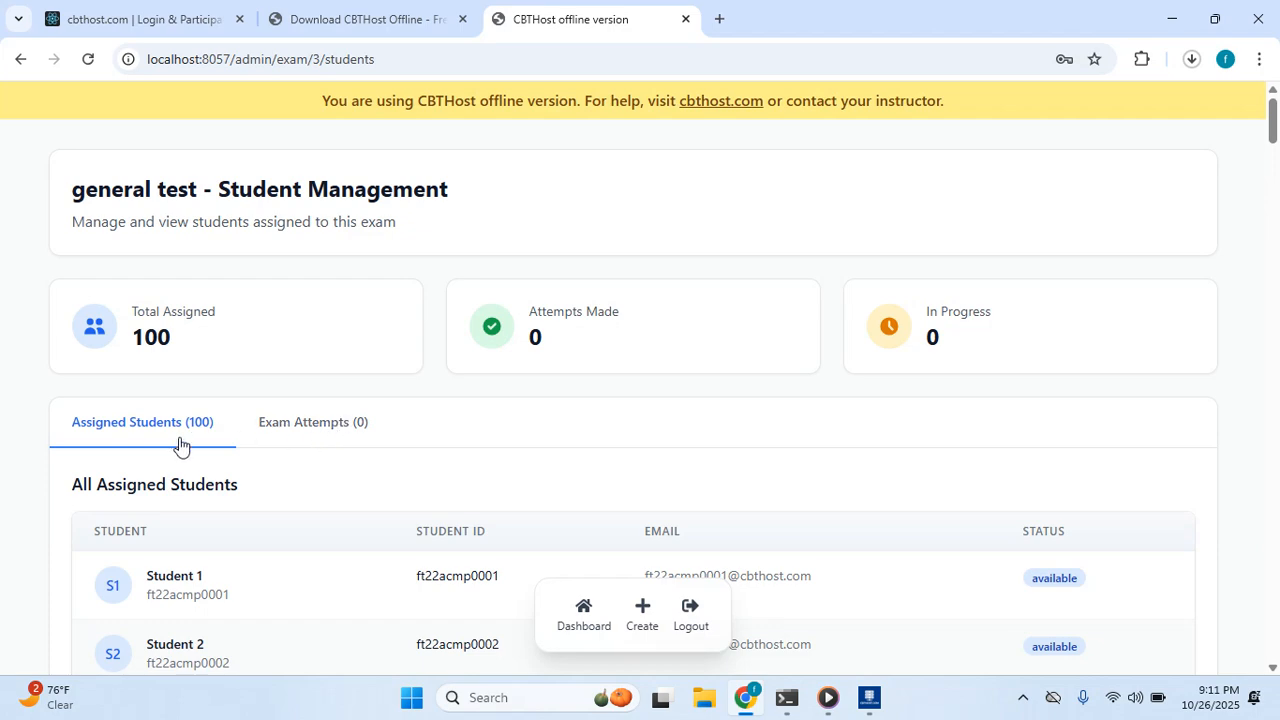
scroll(329, 486, down, 5)
scroll(458, 492, up, 4)
scroll(458, 490, down, 14)
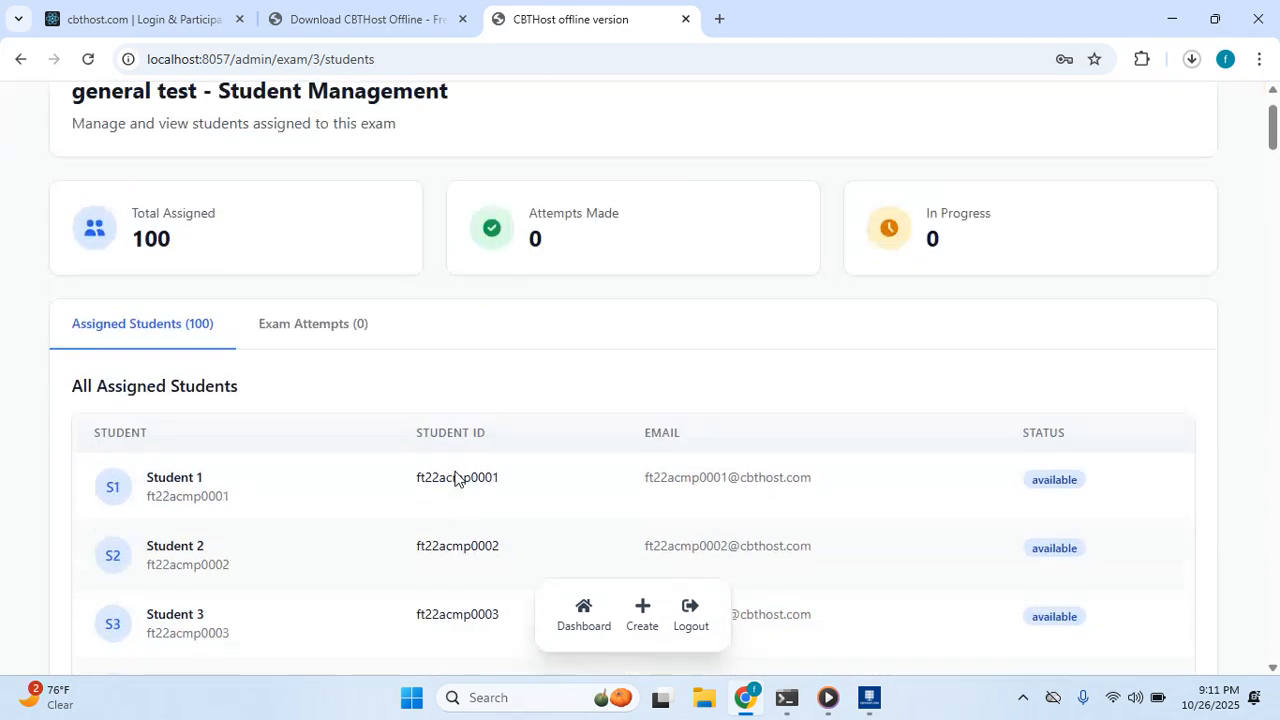
scroll(430, 466, up, 9)
scroll(440, 460, up, 6)
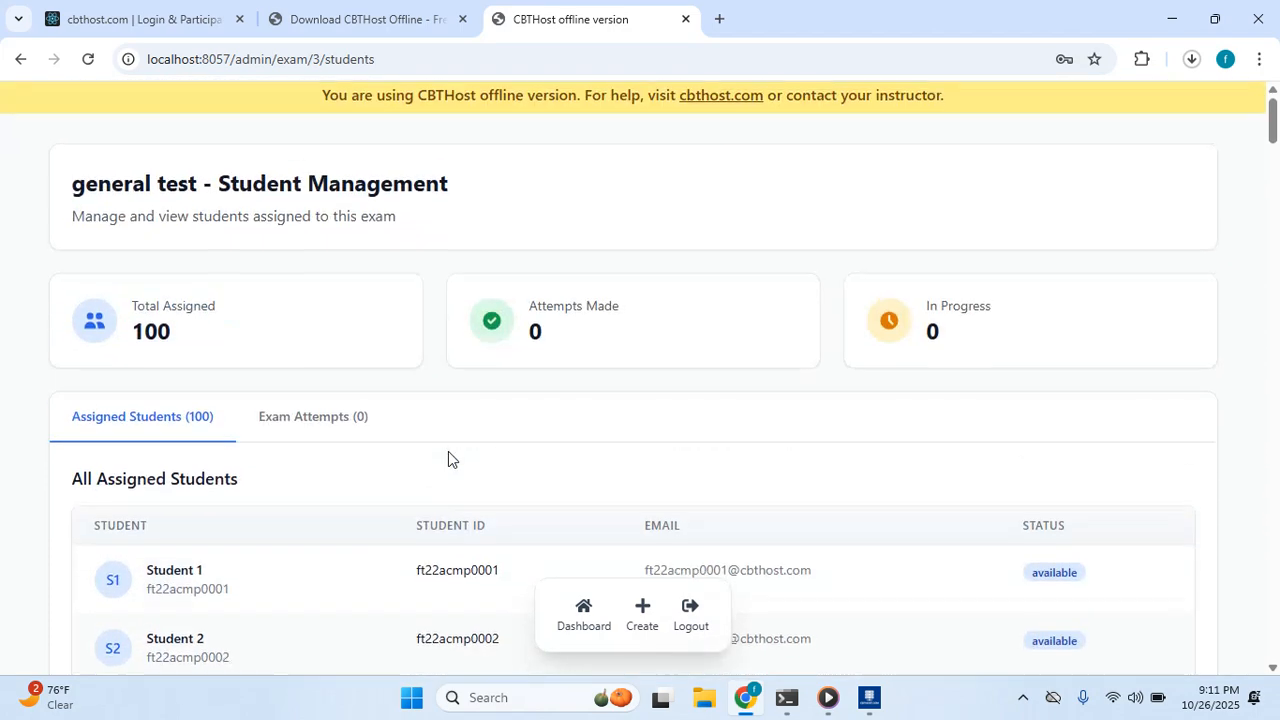
scroll(361, 346, down, 4)
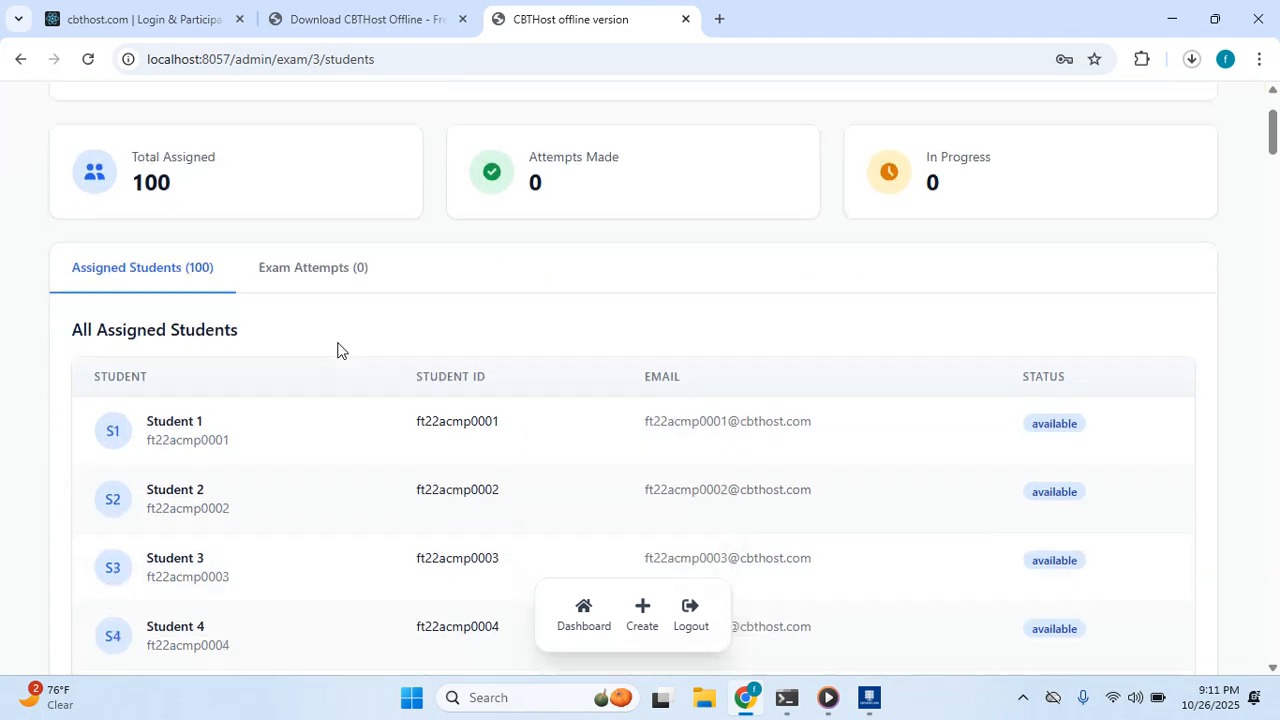
scroll(330, 220, up, 4)
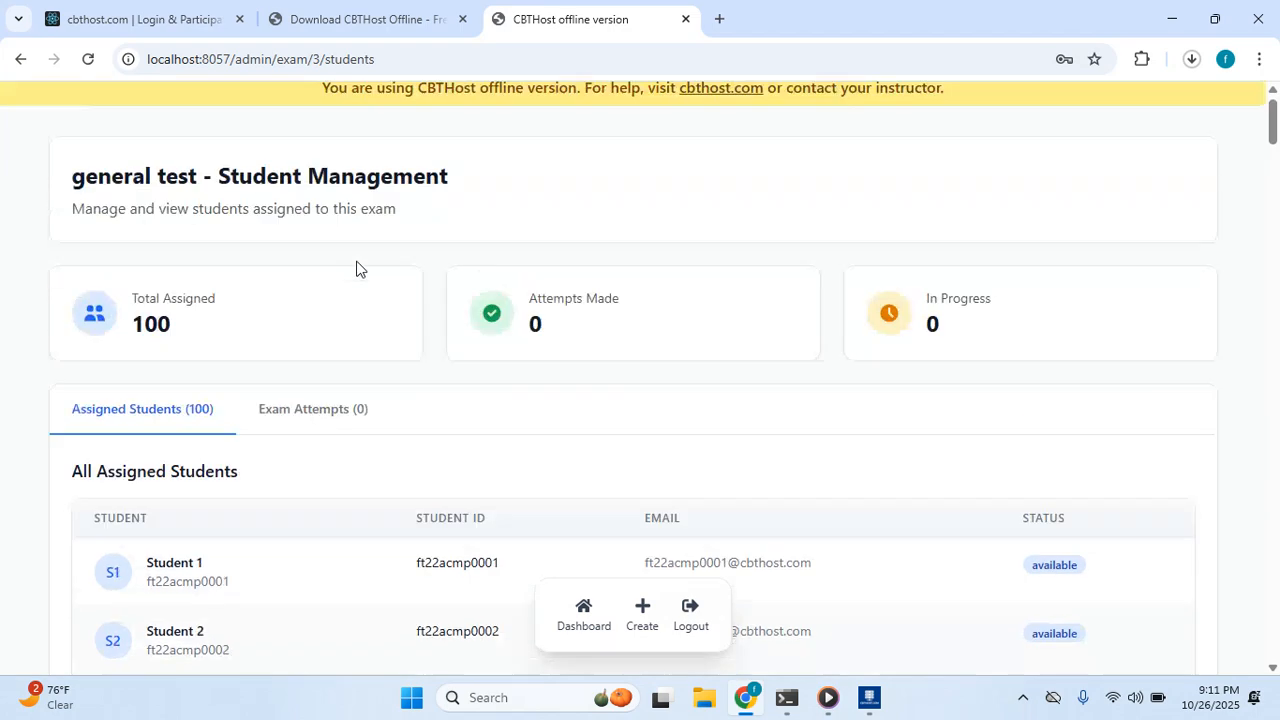
scroll(700, 560, down, 1)
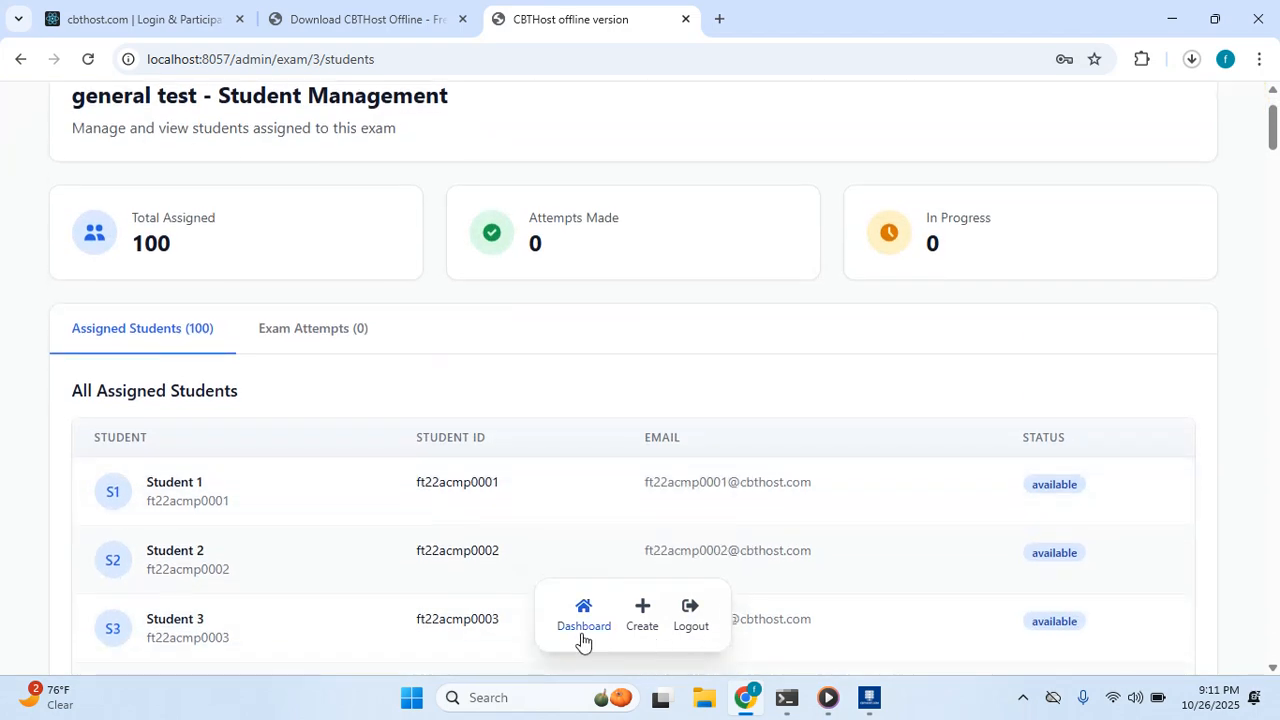
click(583, 625)
scroll(530, 497, down, 1)
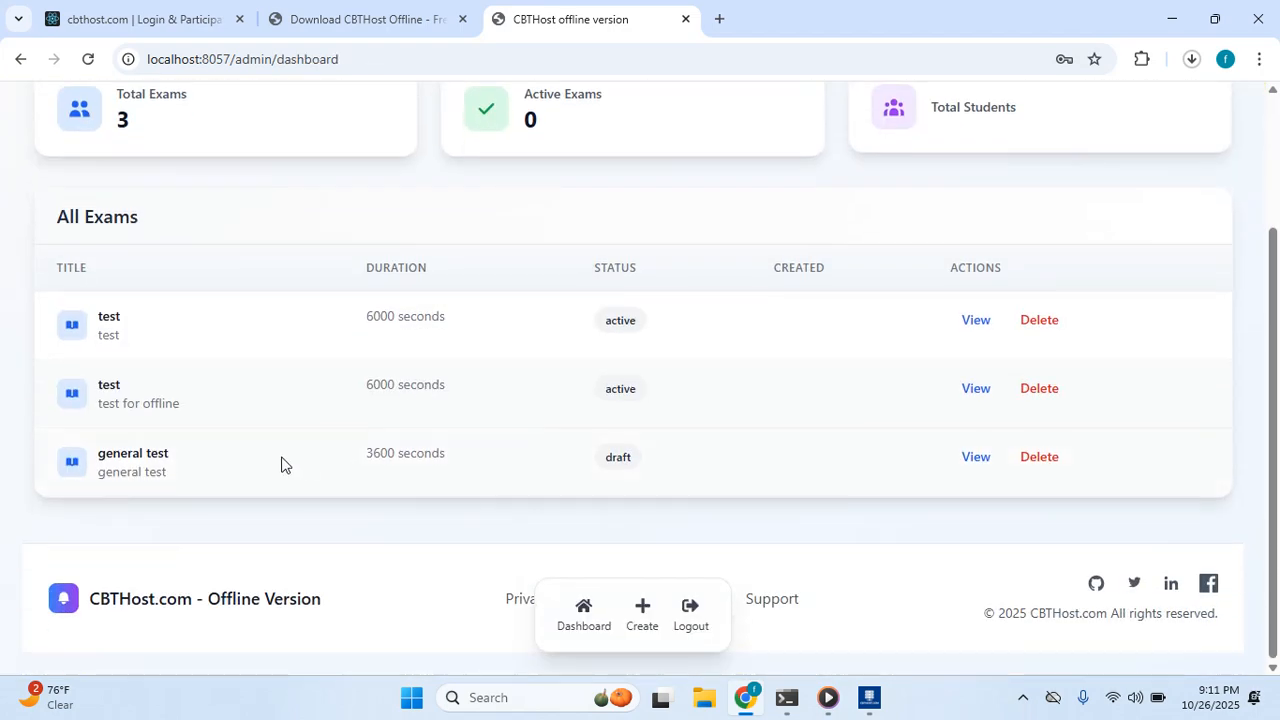
click(977, 458)
scroll(520, 371, up, 2)
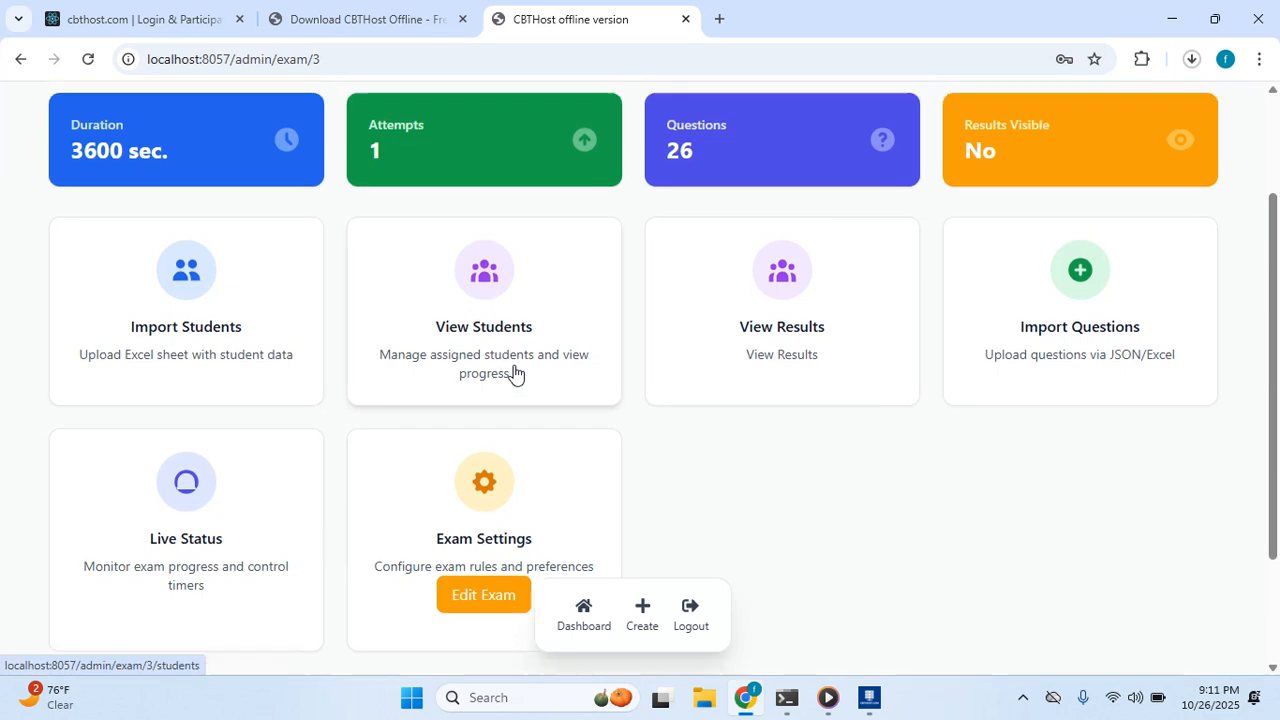
scroll(133, 508, down, 1)
scroll(133, 508, down, 2)
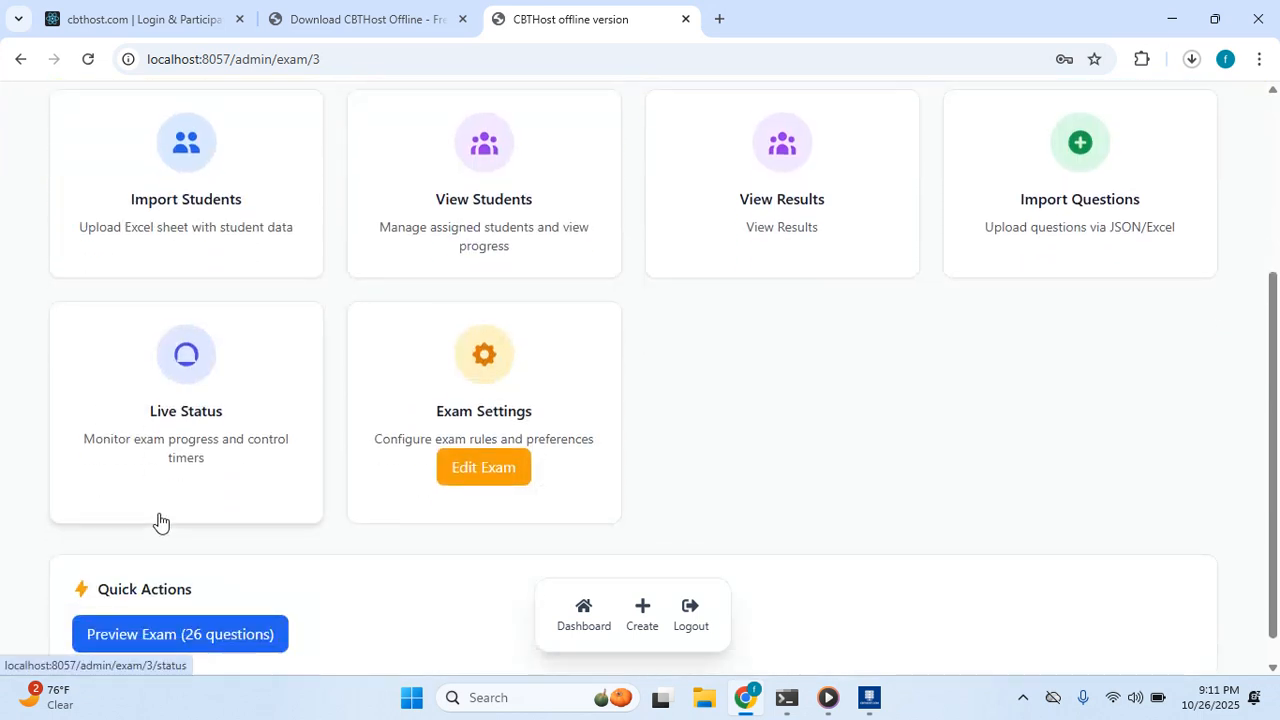
click(463, 472)
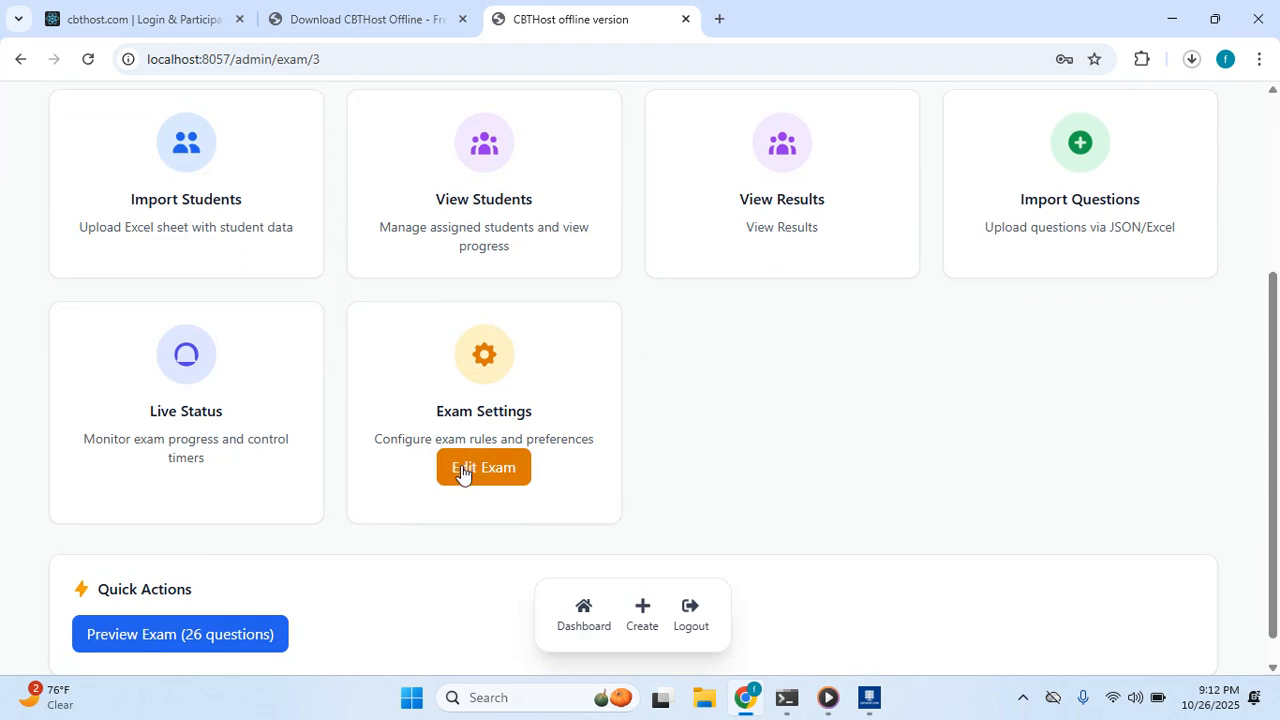
Dismiss the Update Exam form unsaved, keeping 26 questions, 1 attempt and 3600 seconds.
scroll(560, 465, down, 1)
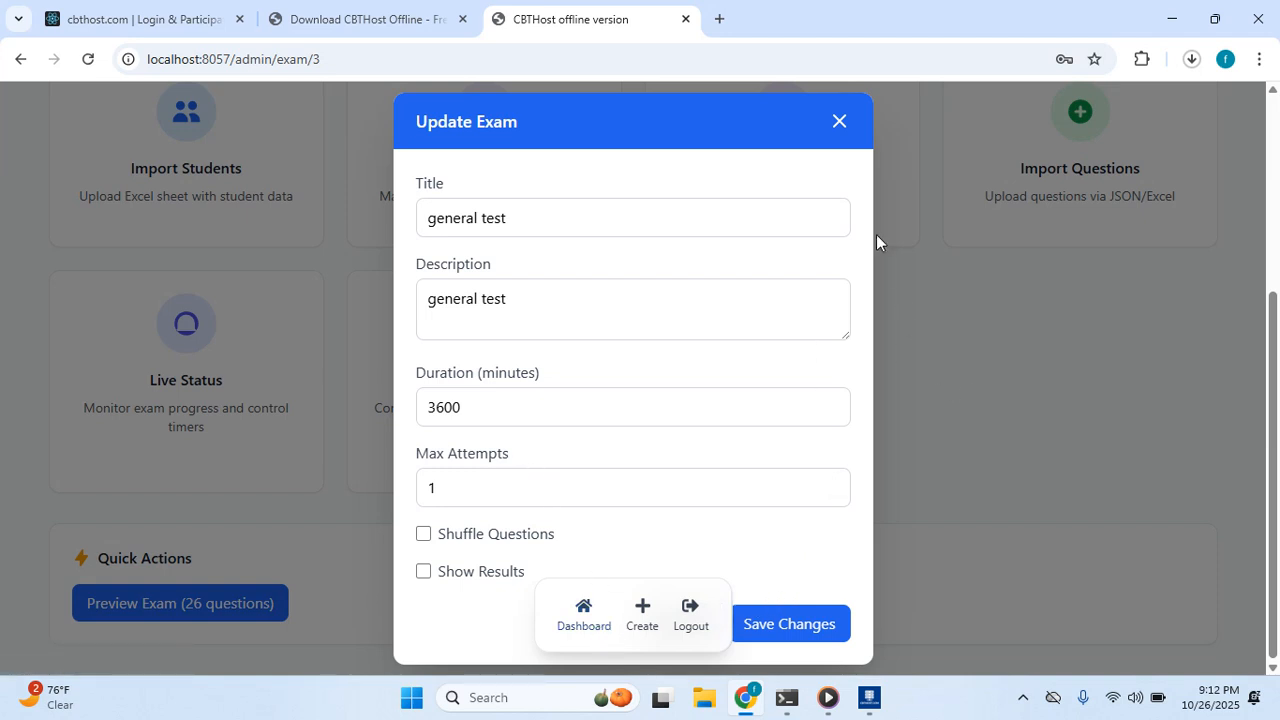
click(839, 122)
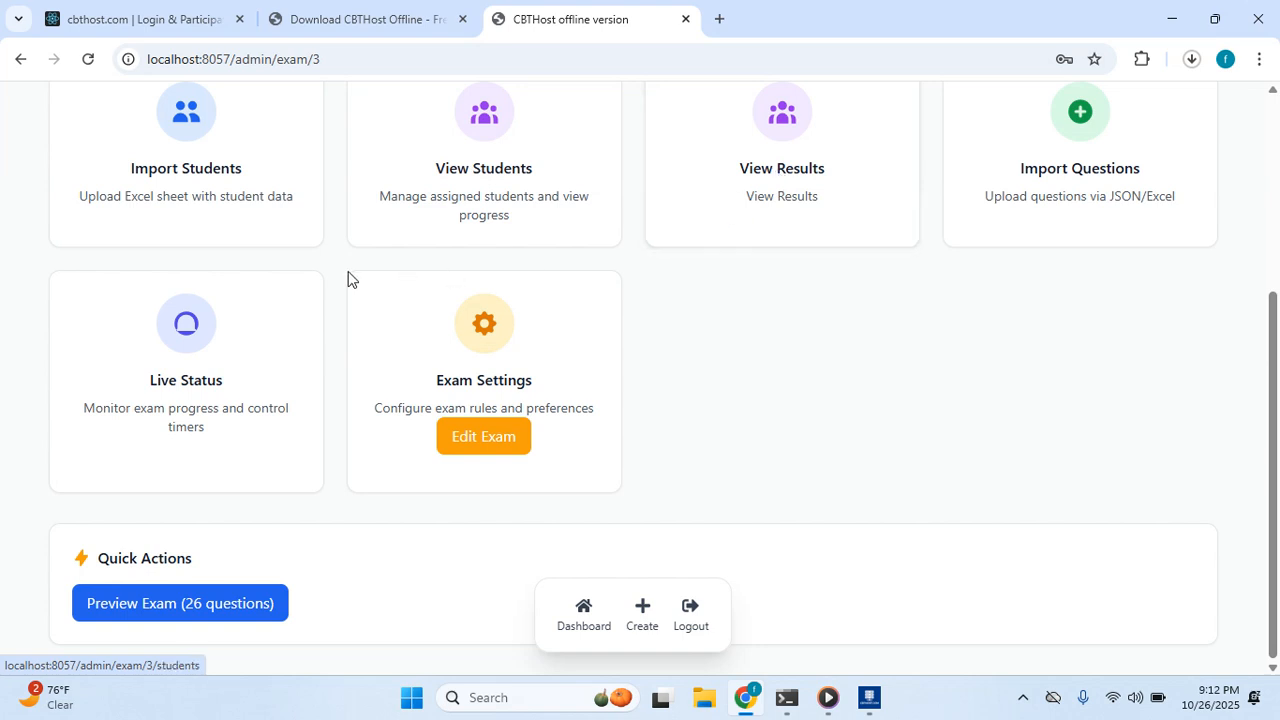
scroll(255, 272, up, 3)
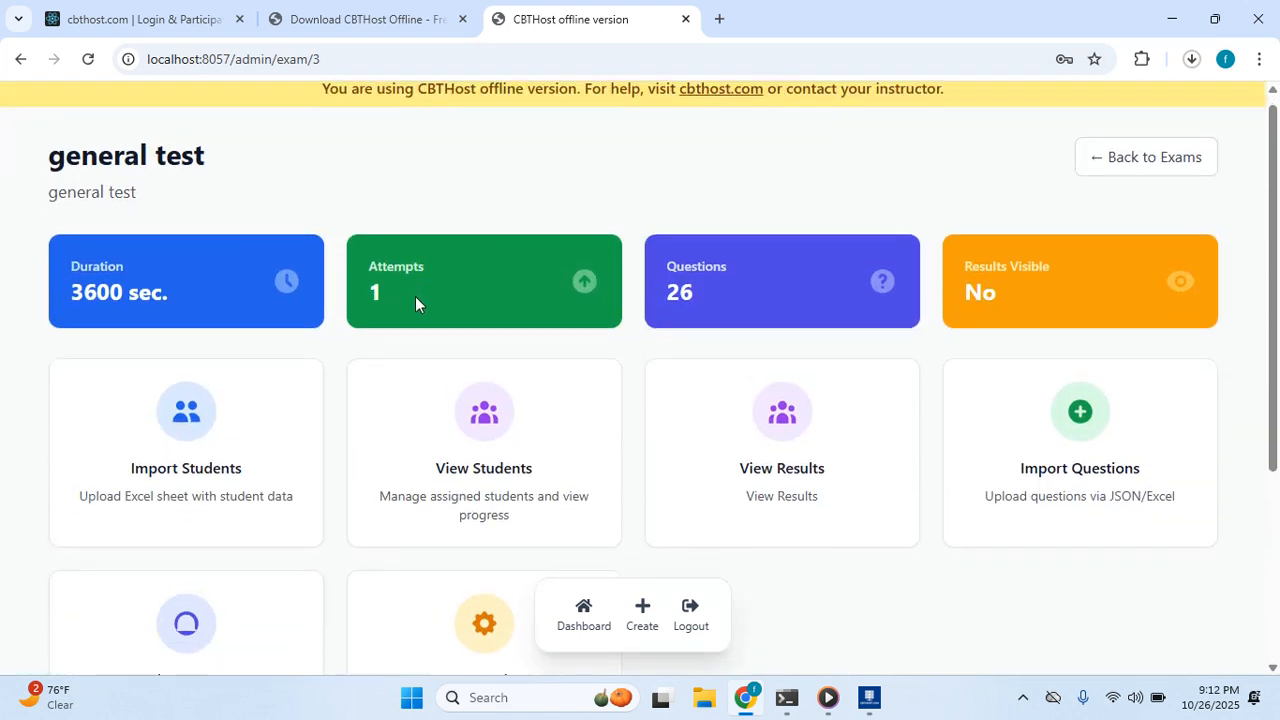
scroll(400, 308, down, 2)
scroll(391, 305, down, 1)
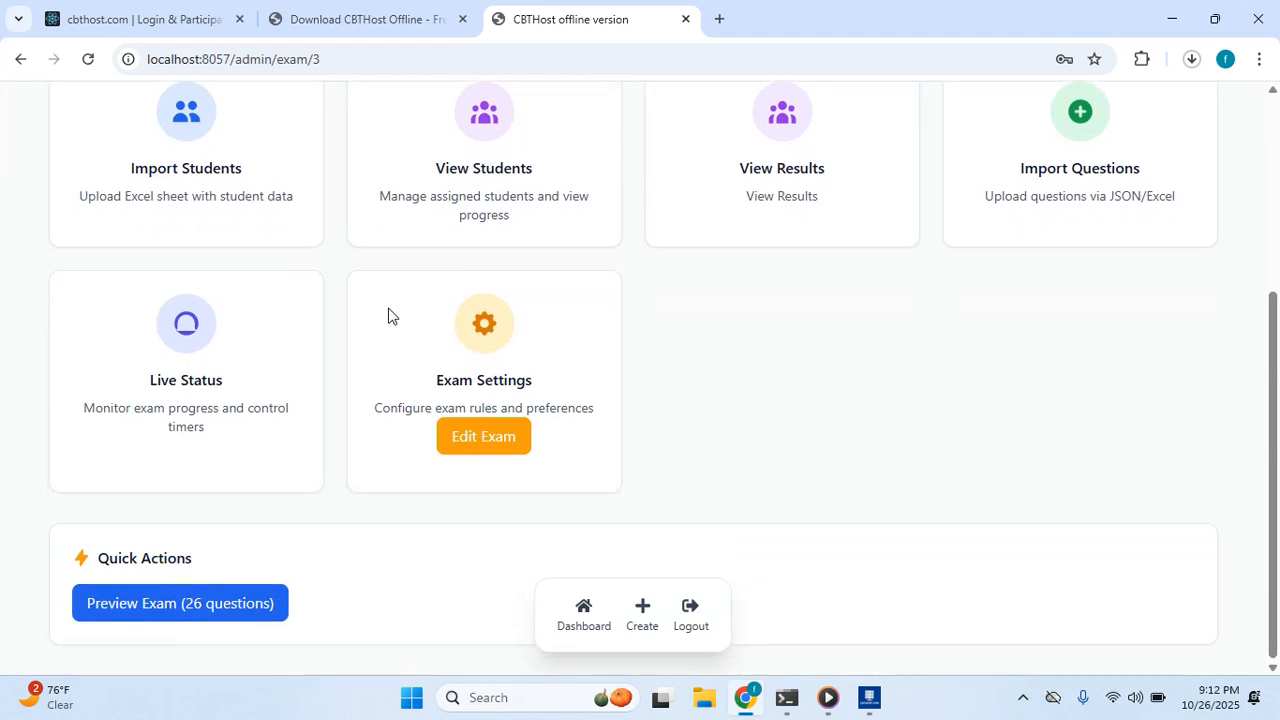
scroll(389, 316, up, 2)
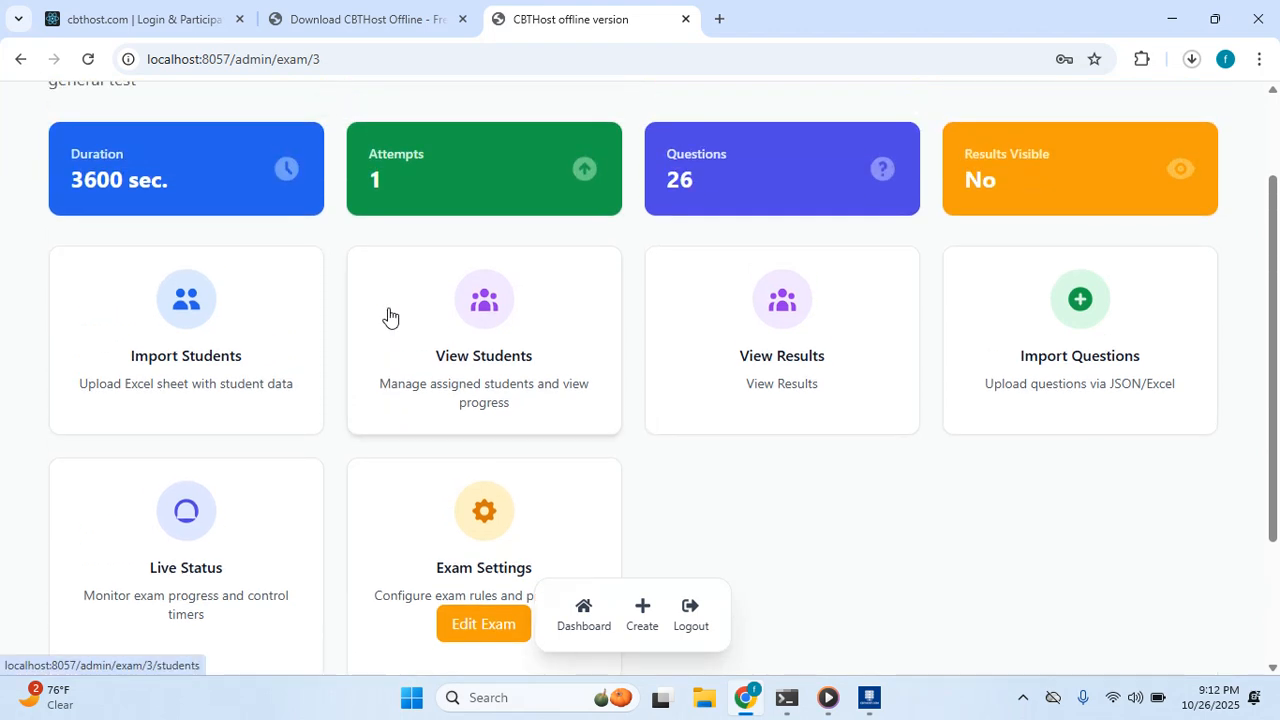
scroll(389, 316, up, 1)
scroll(1000, 340, up, 1)
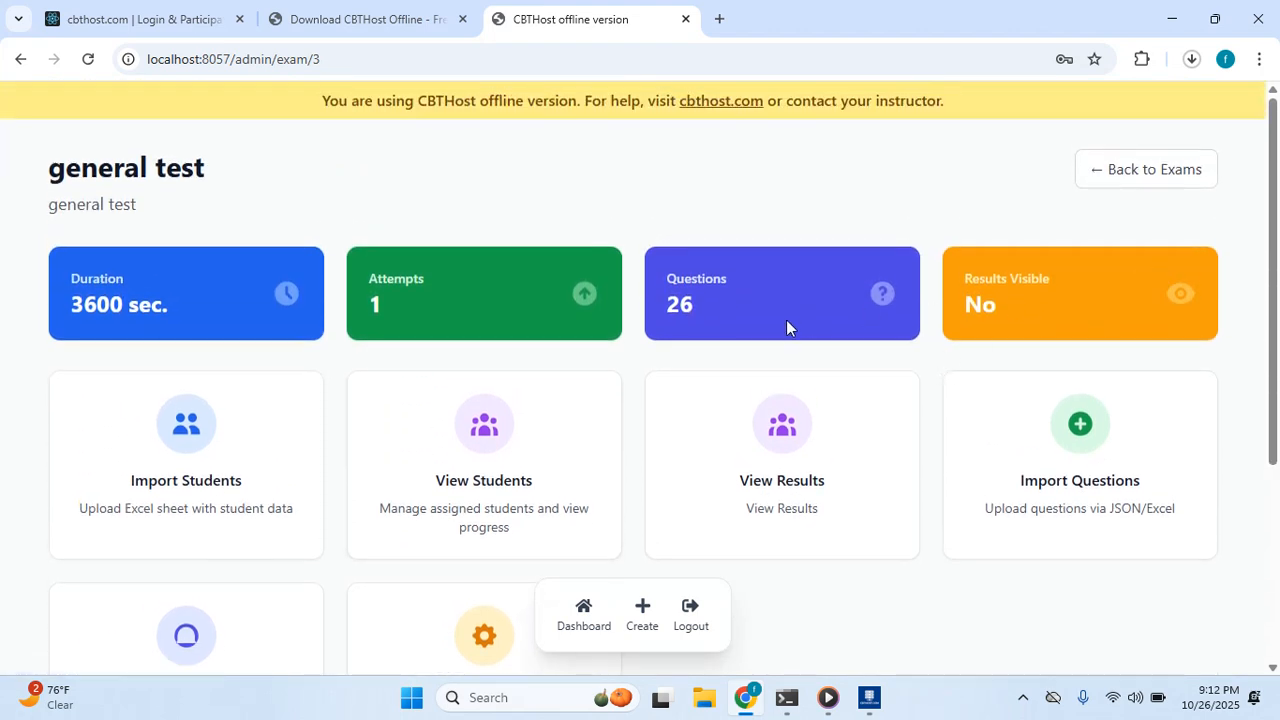
scroll(780, 331, down, 1)
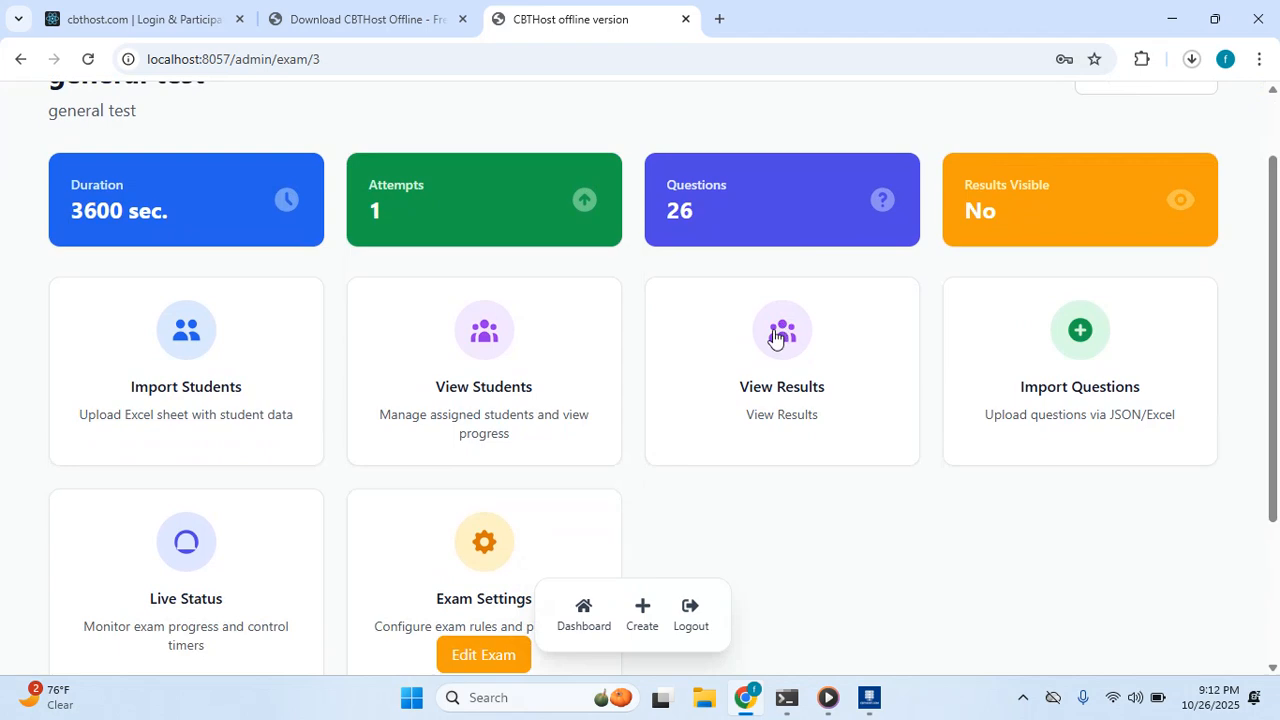
scroll(431, 354, down, 2)
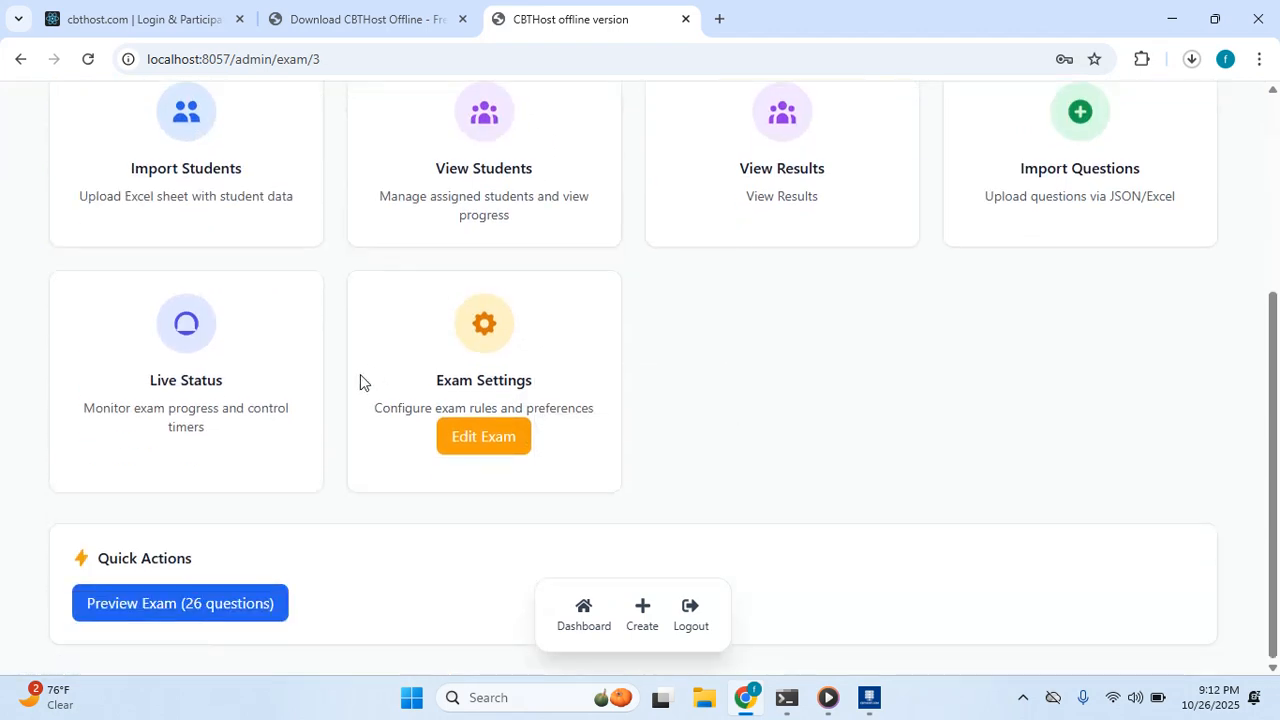
Publish the general test from its Live Status page so it shows Active with 35 total marks.
click(260, 375)
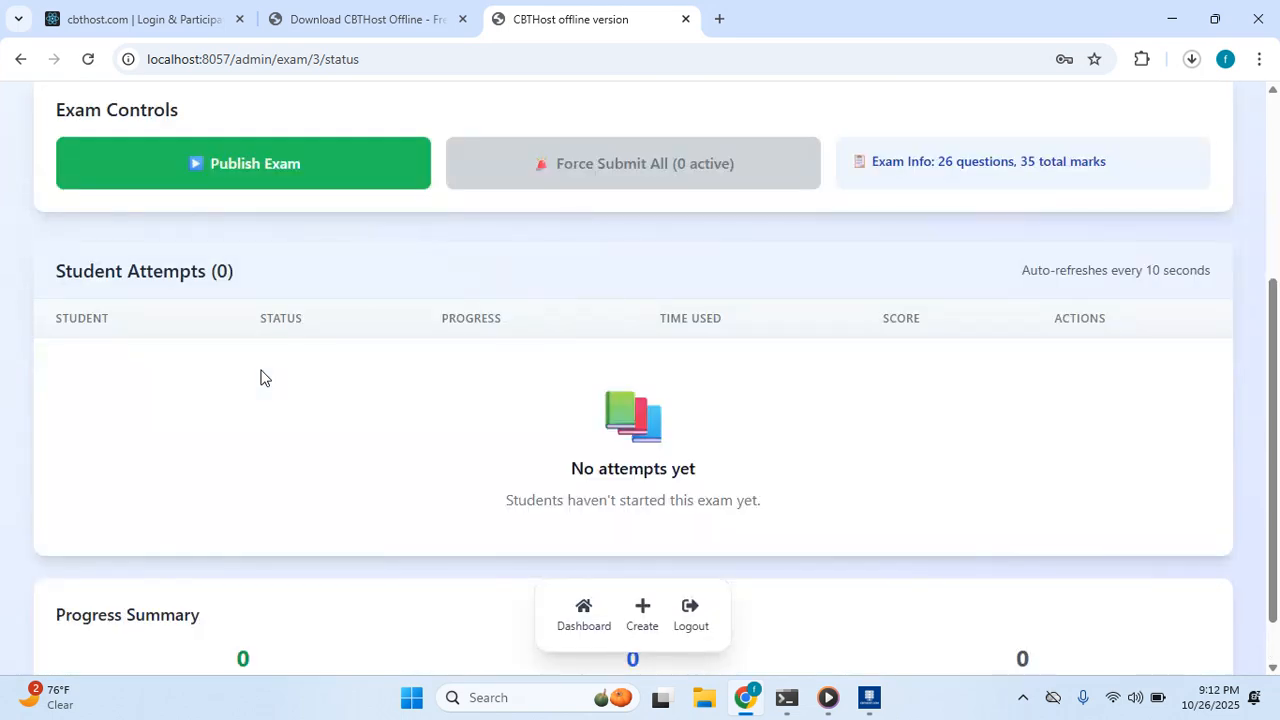
scroll(329, 189, up, 2)
scroll(285, 350, up, 1)
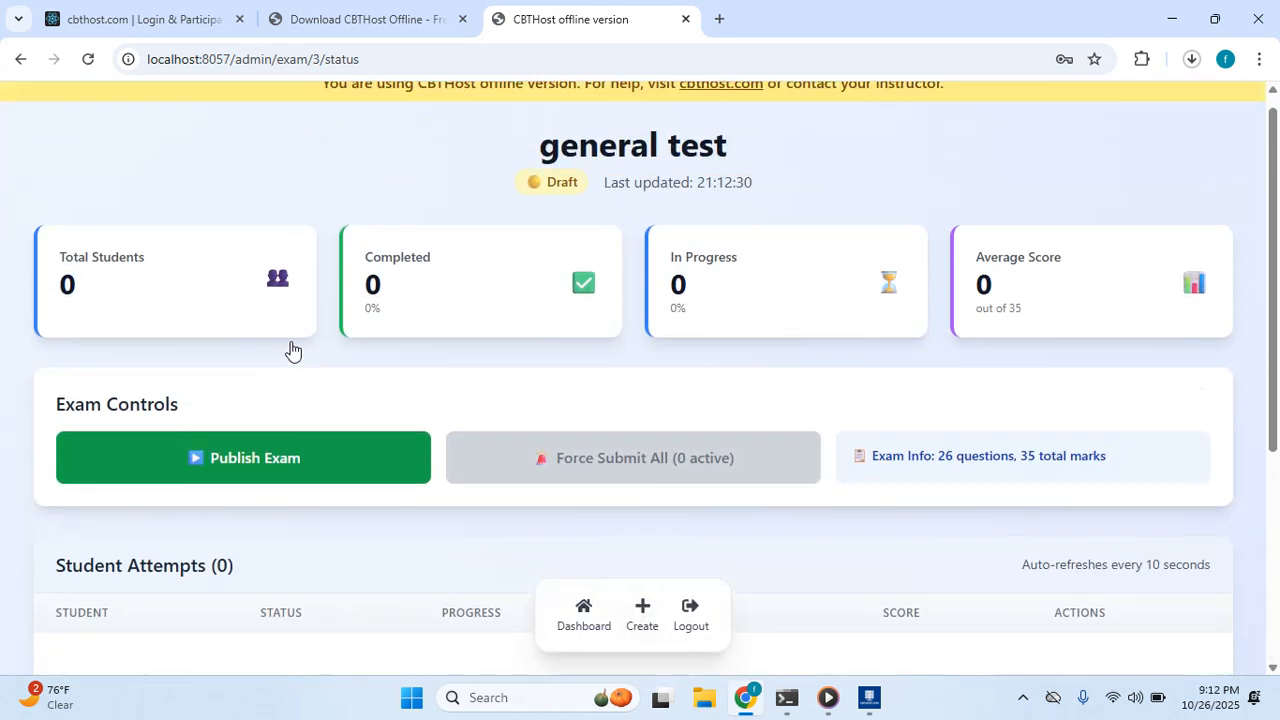
click(317, 485)
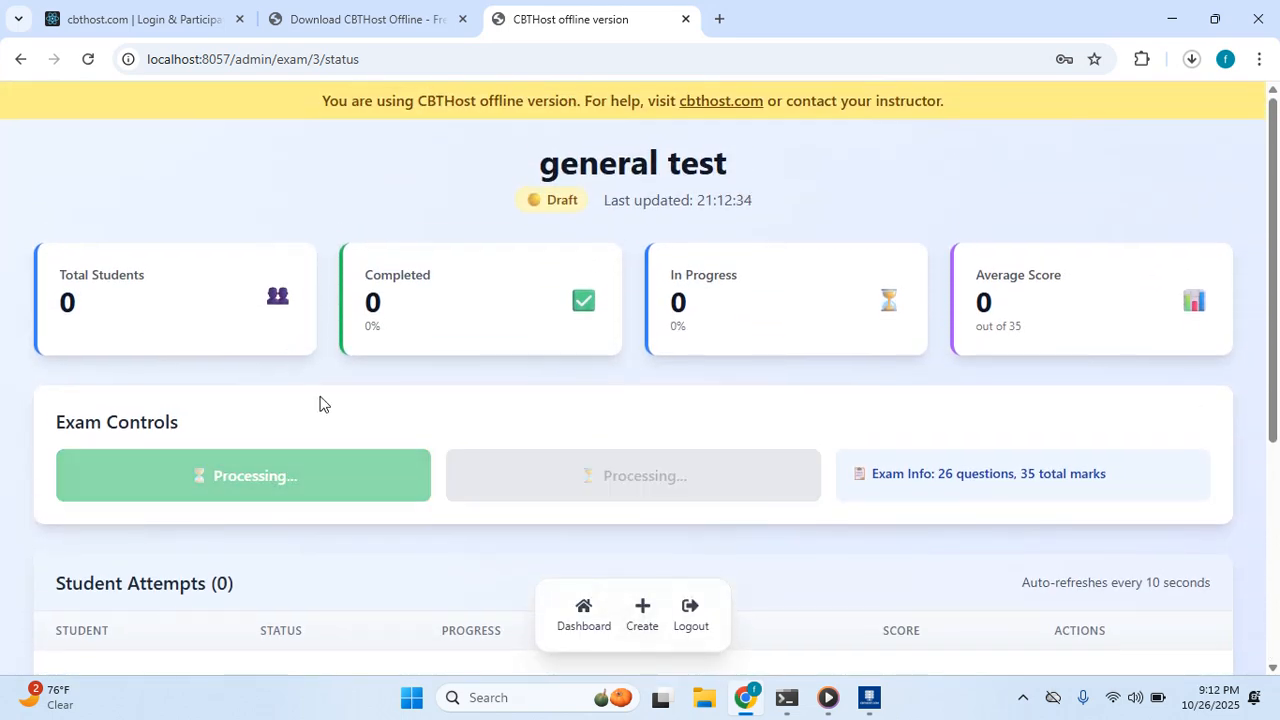
scroll(320, 401, down, 4)
scroll(320, 401, up, 4)
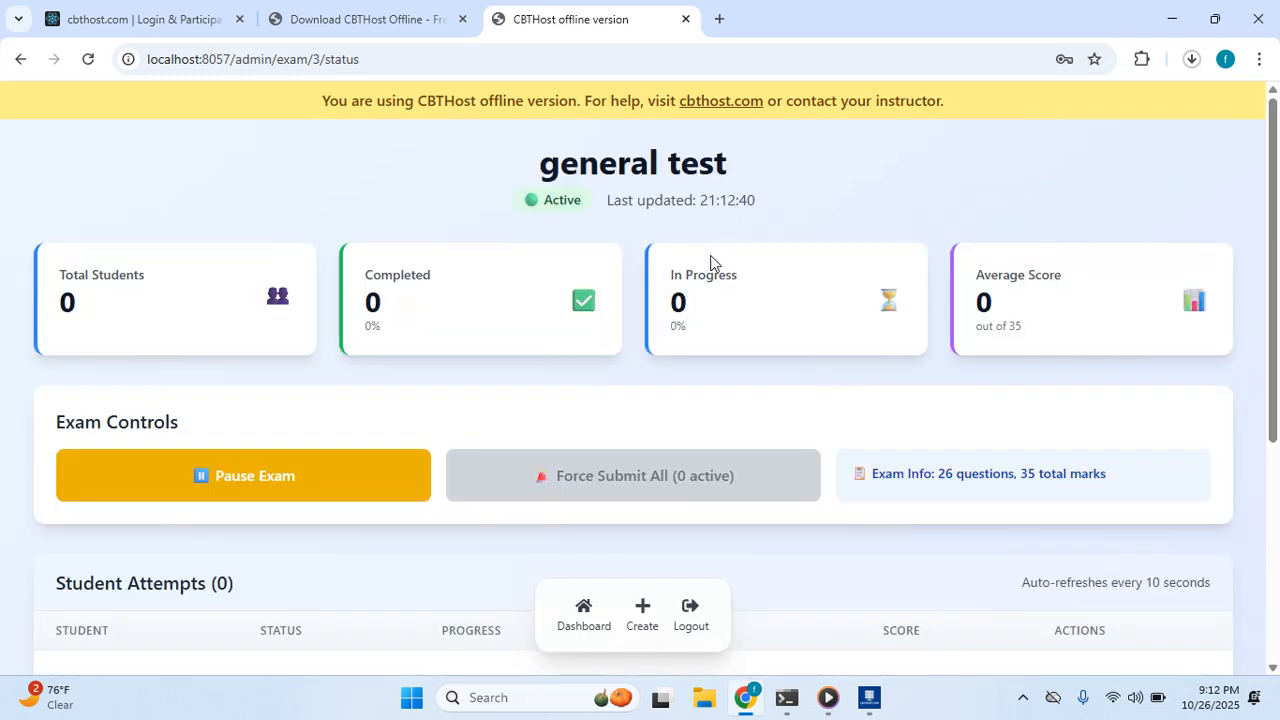
scroll(662, 245, down, 4)
scroll(655, 240, up, 4)
scroll(680, 360, down, 2)
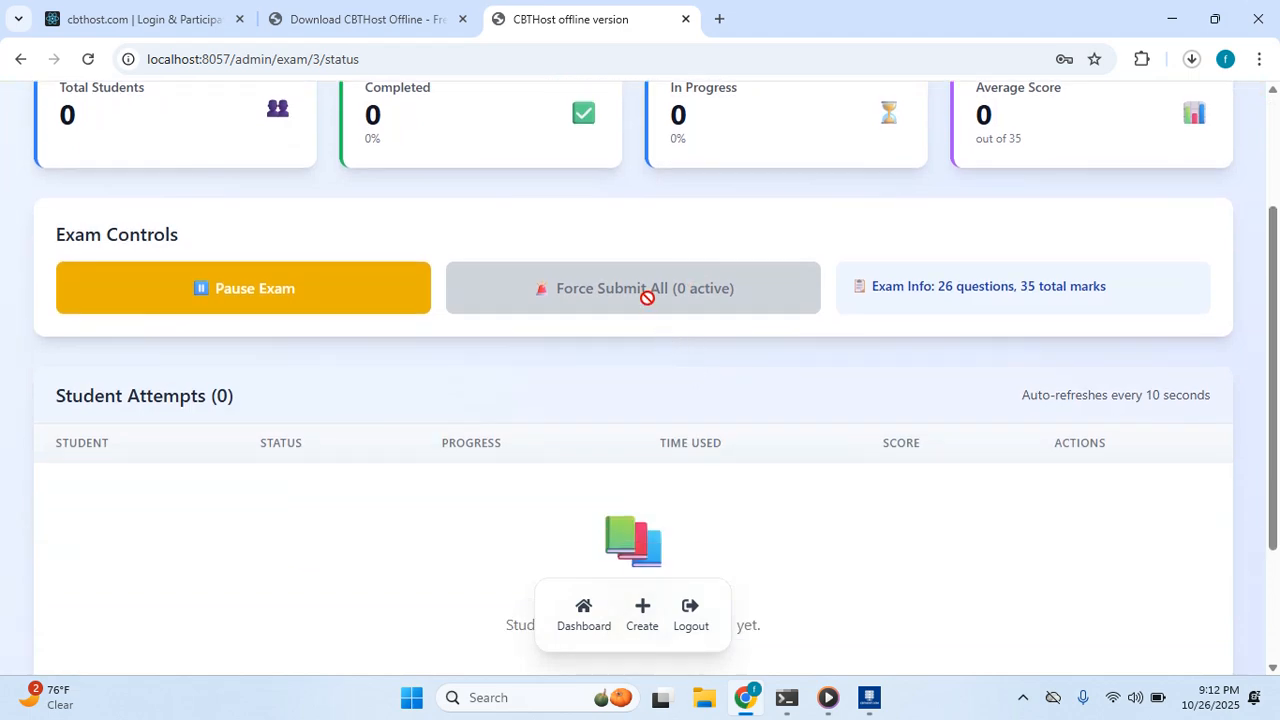
scroll(660, 275, up, 1)
scroll(661, 283, up, 1)
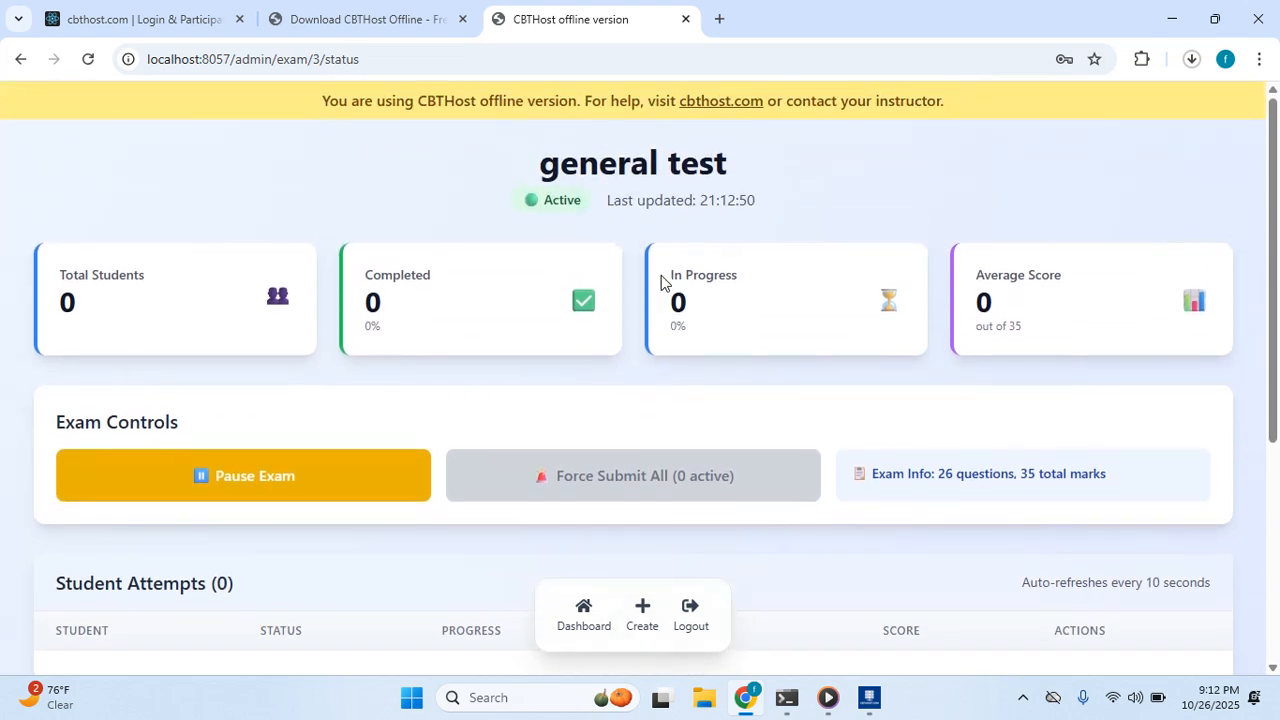
scroll(654, 285, down, 4)
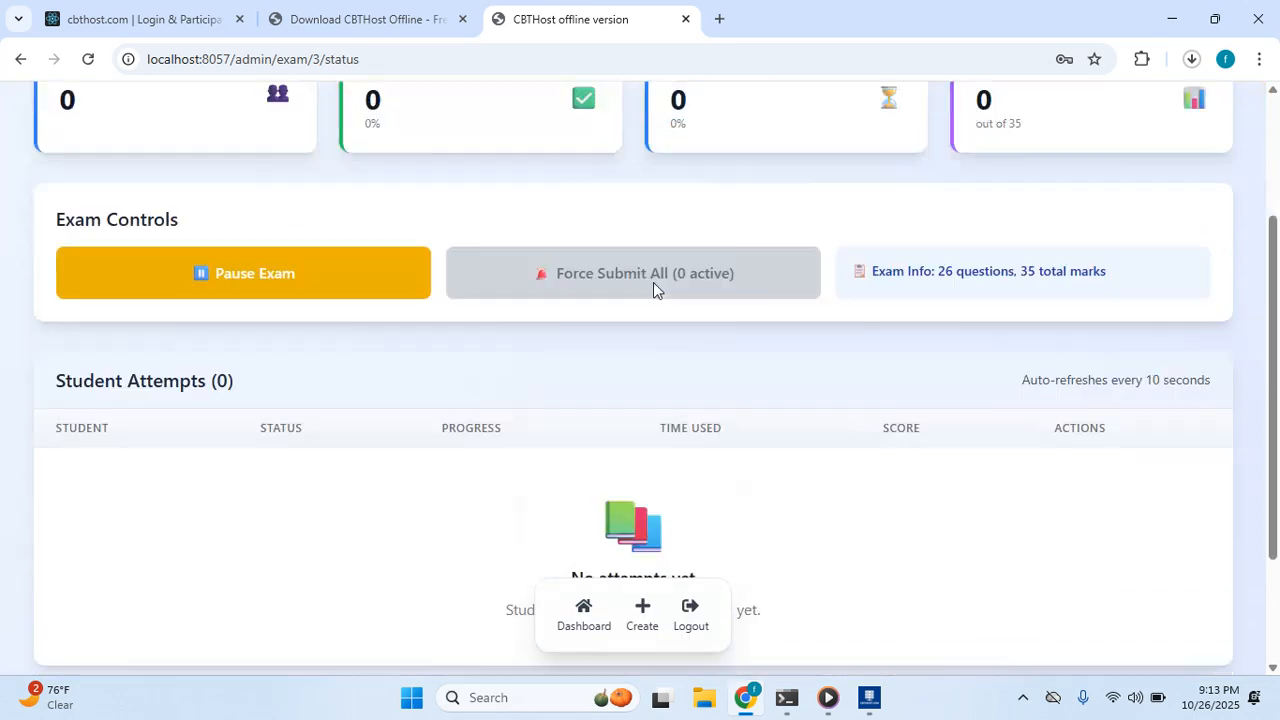
scroll(635, 412, up, 4)
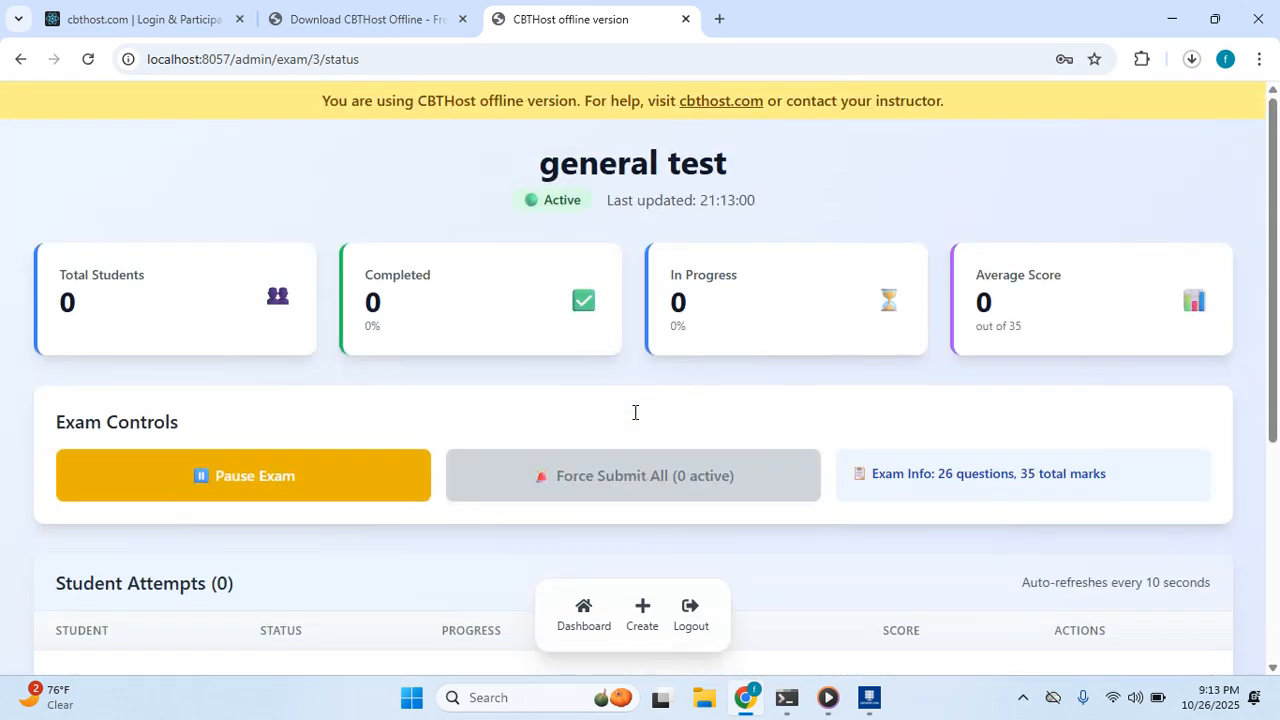
Log out of the admin account from the Dashboard and return to the CBTHost System window.
click(582, 612)
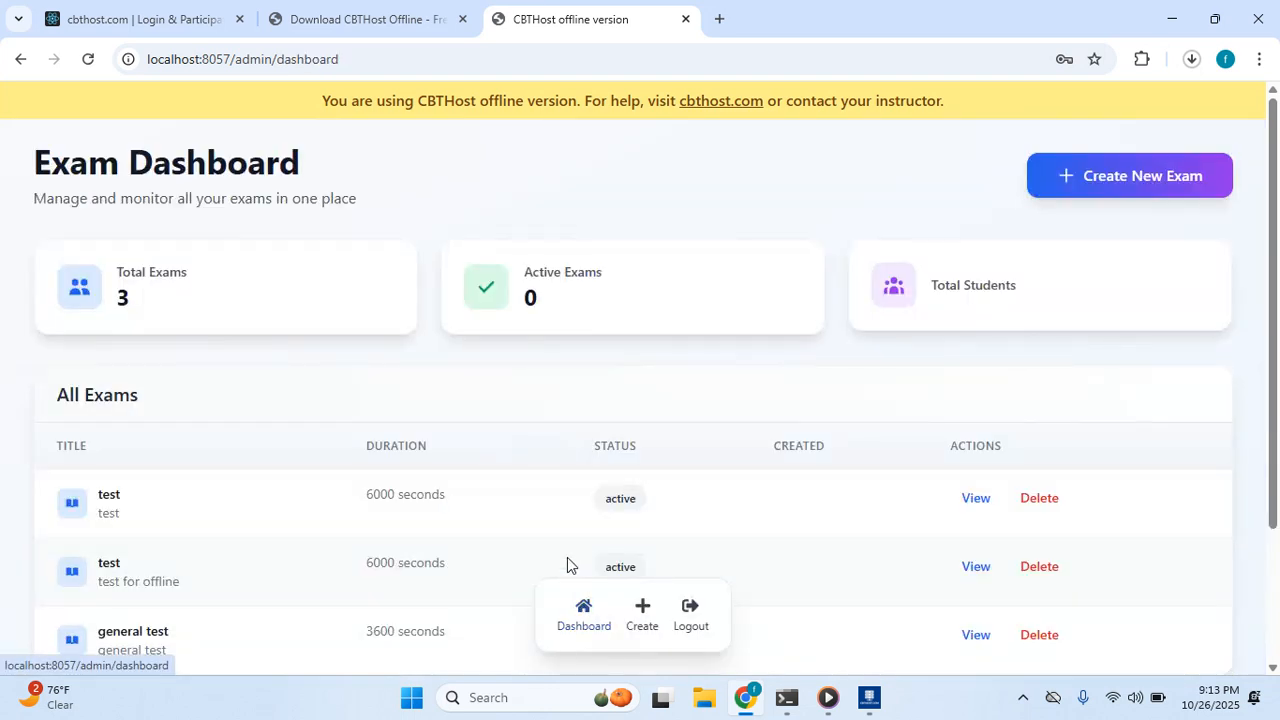
scroll(1008, 377, down, 3)
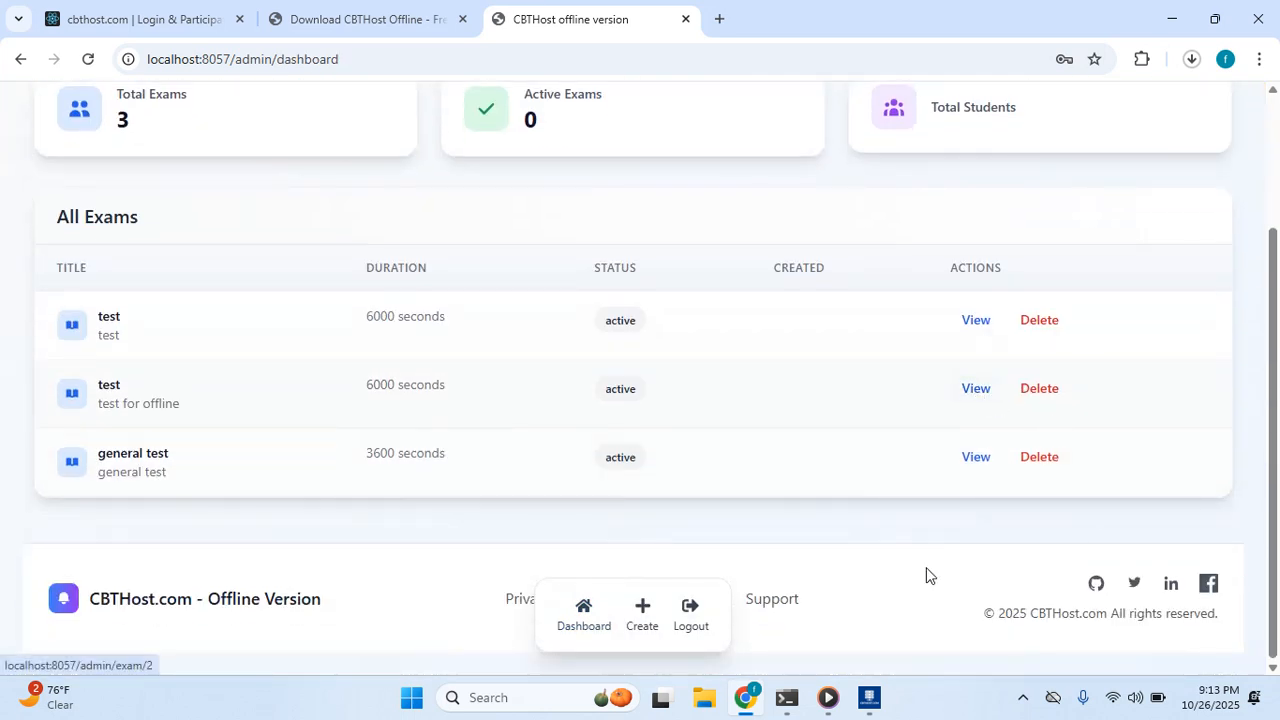
click(685, 619)
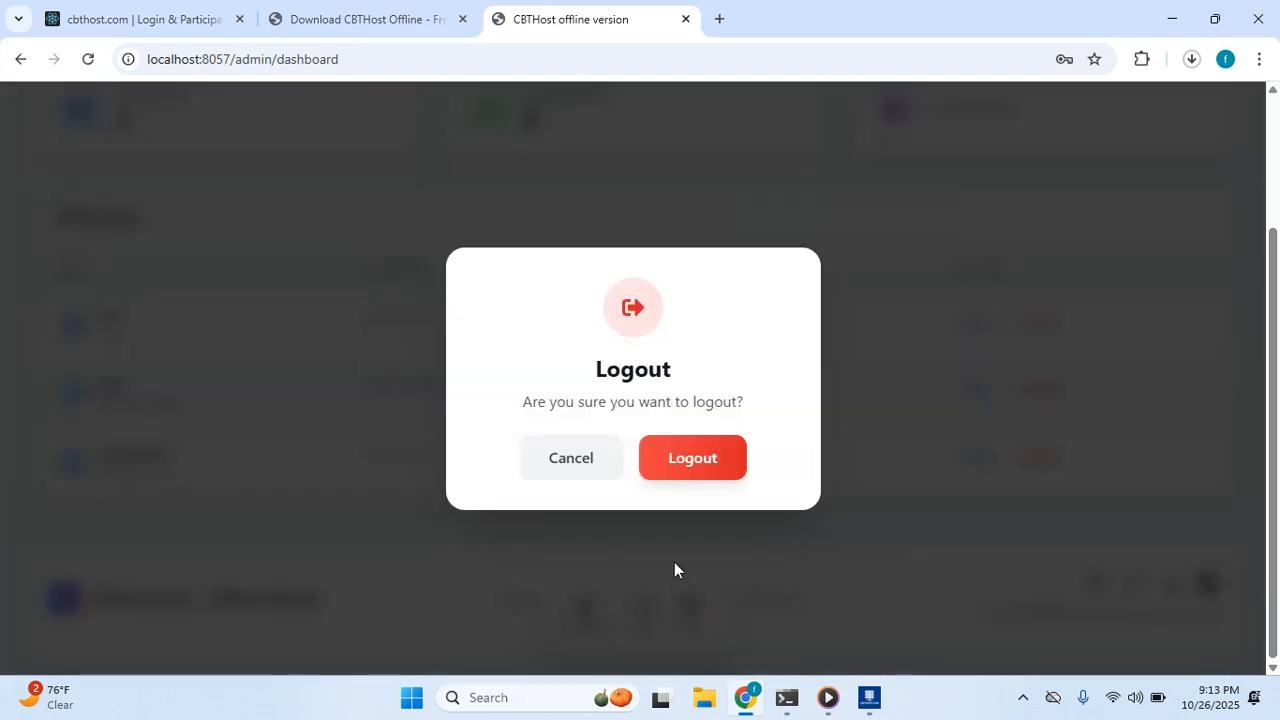
click(657, 471)
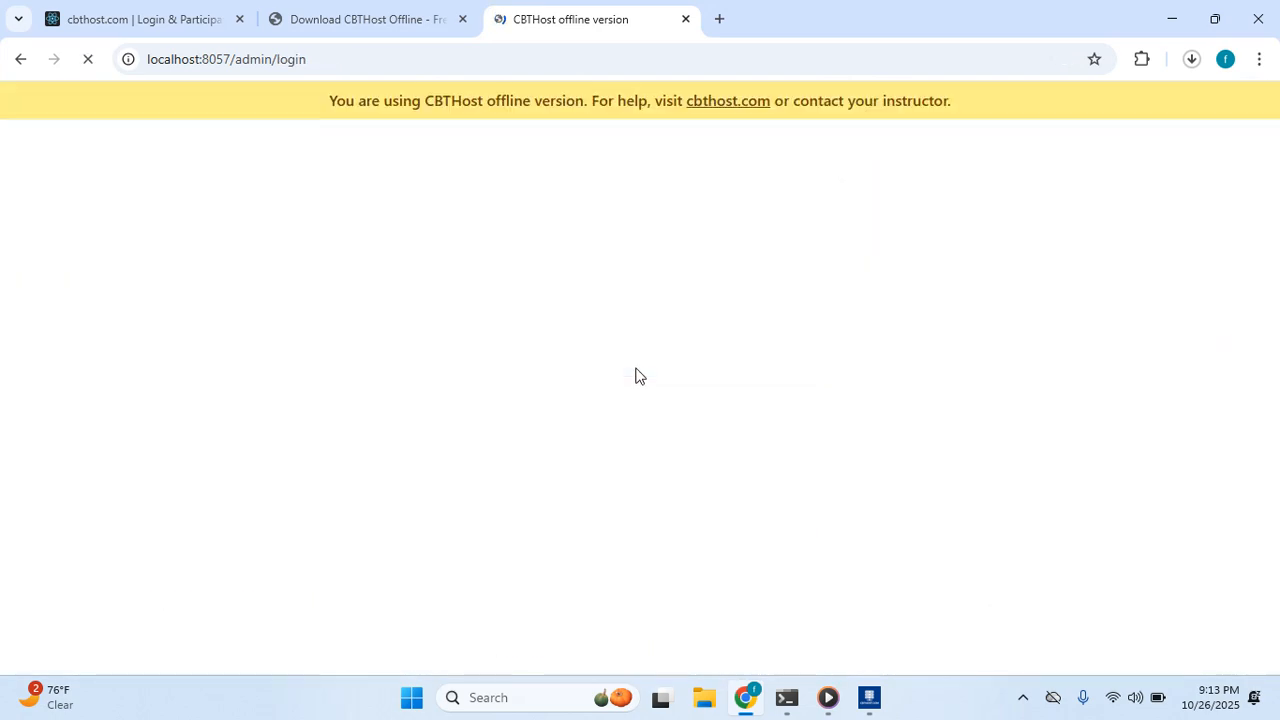
click(867, 706)
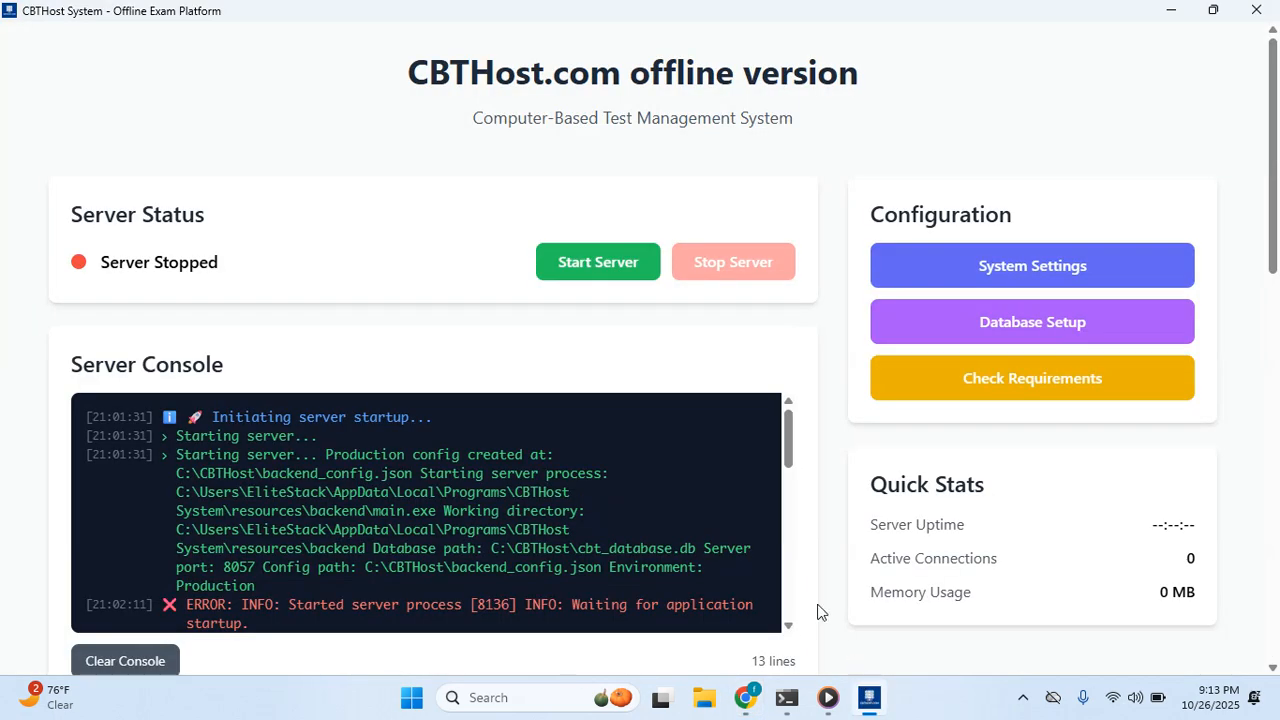
Launch the Student Portal sign-in page at 192.168.83.20:8057/student/login from Network Access Information.
scroll(521, 384, down, 5)
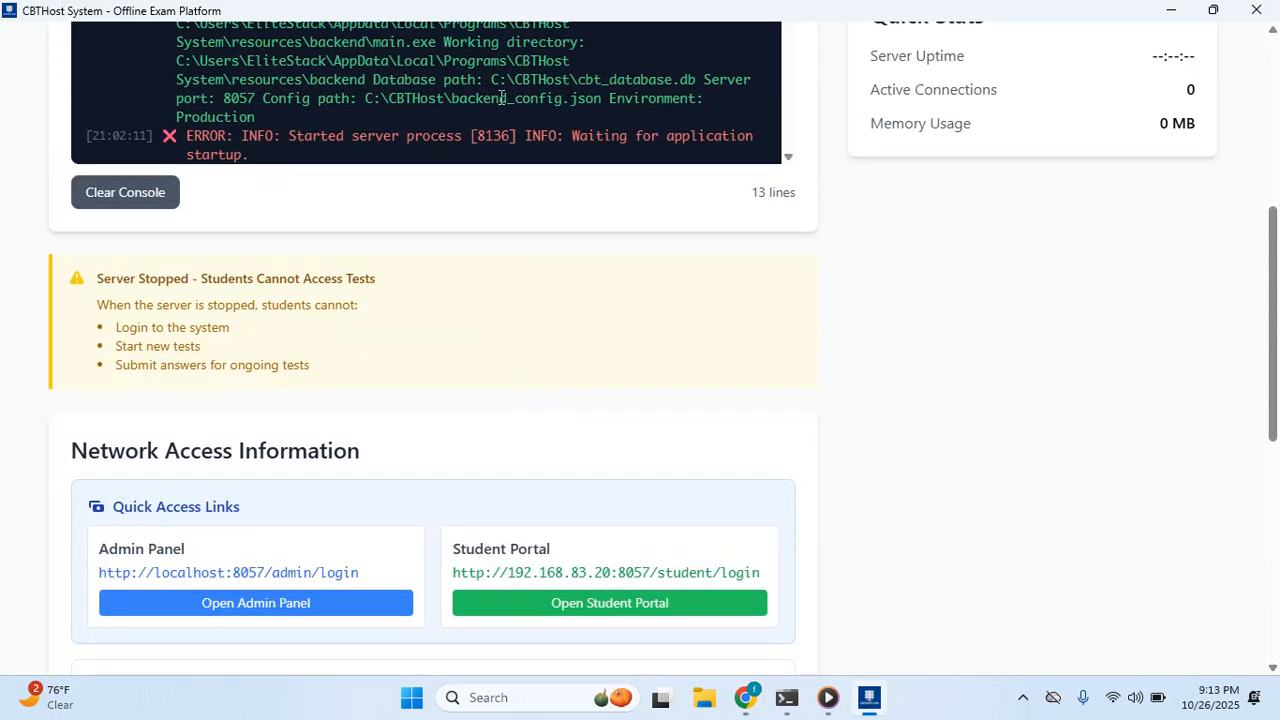
scroll(502, 98, down, 4)
scroll(502, 98, up, 4)
scroll(505, 93, up, 5)
scroll(629, 334, down, 1)
scroll(574, 369, down, 1)
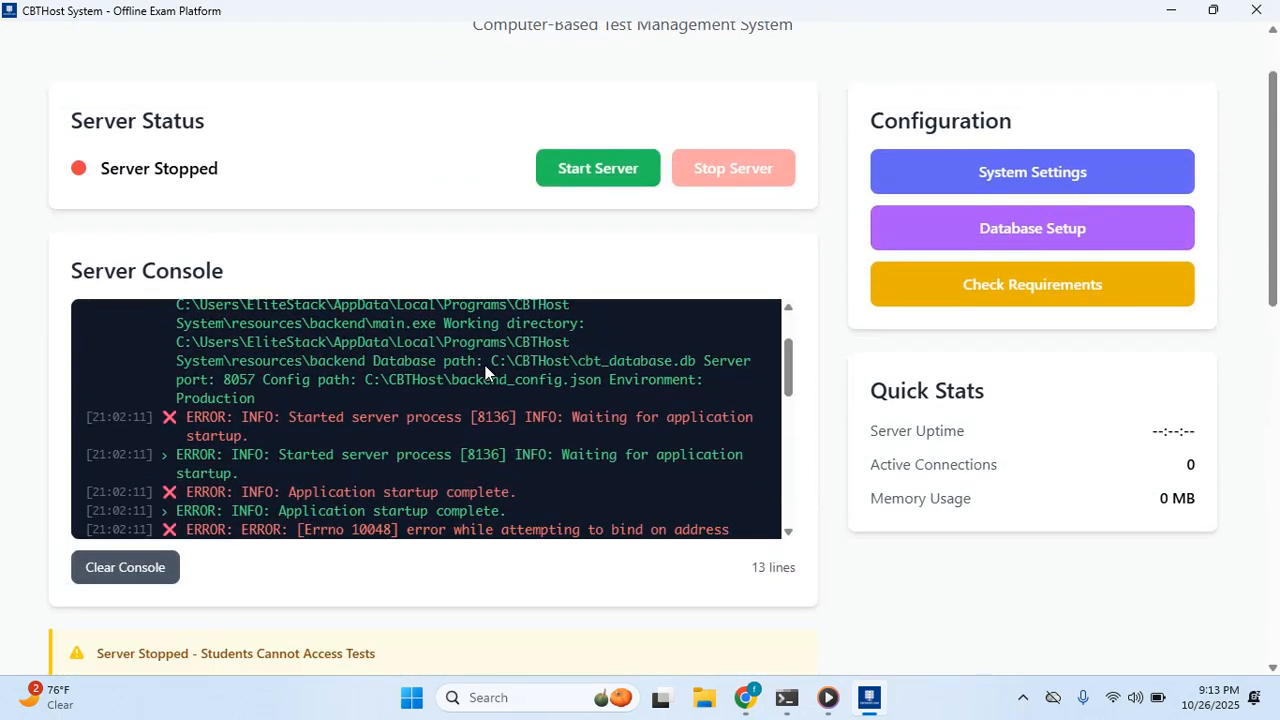
scroll(482, 355, down, 5)
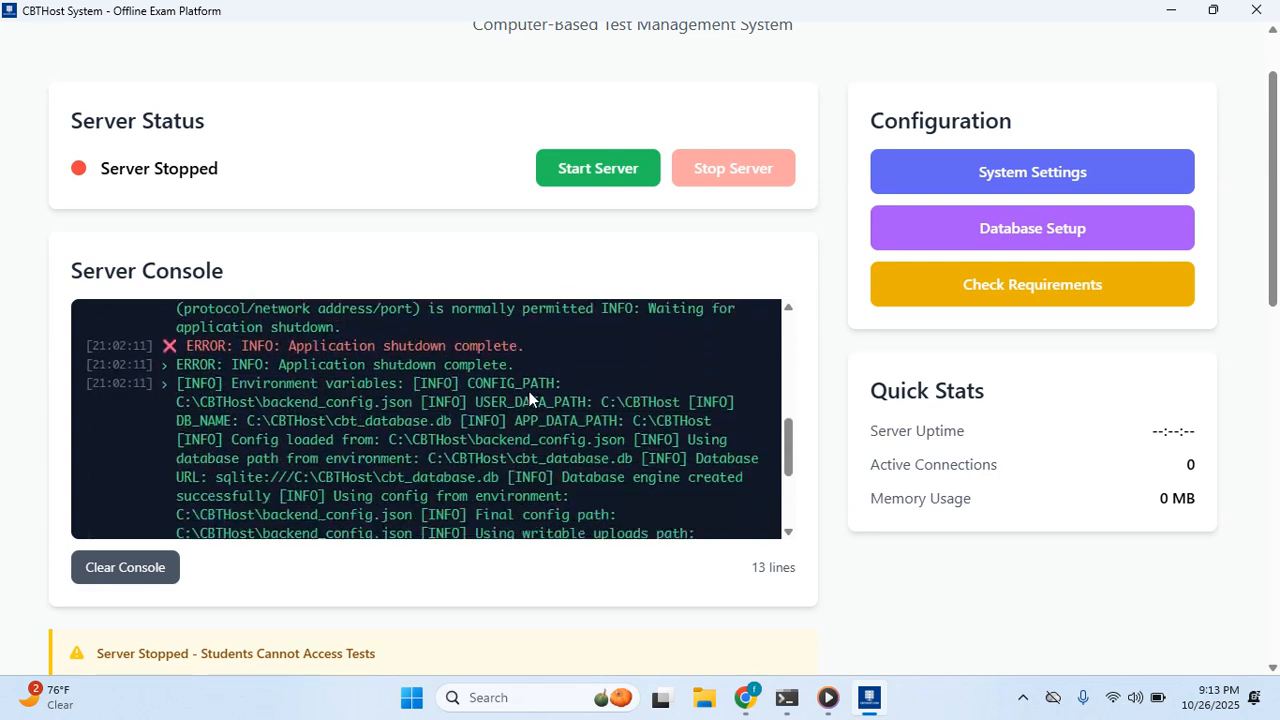
scroll(534, 390, up, 4)
scroll(535, 392, down, 4)
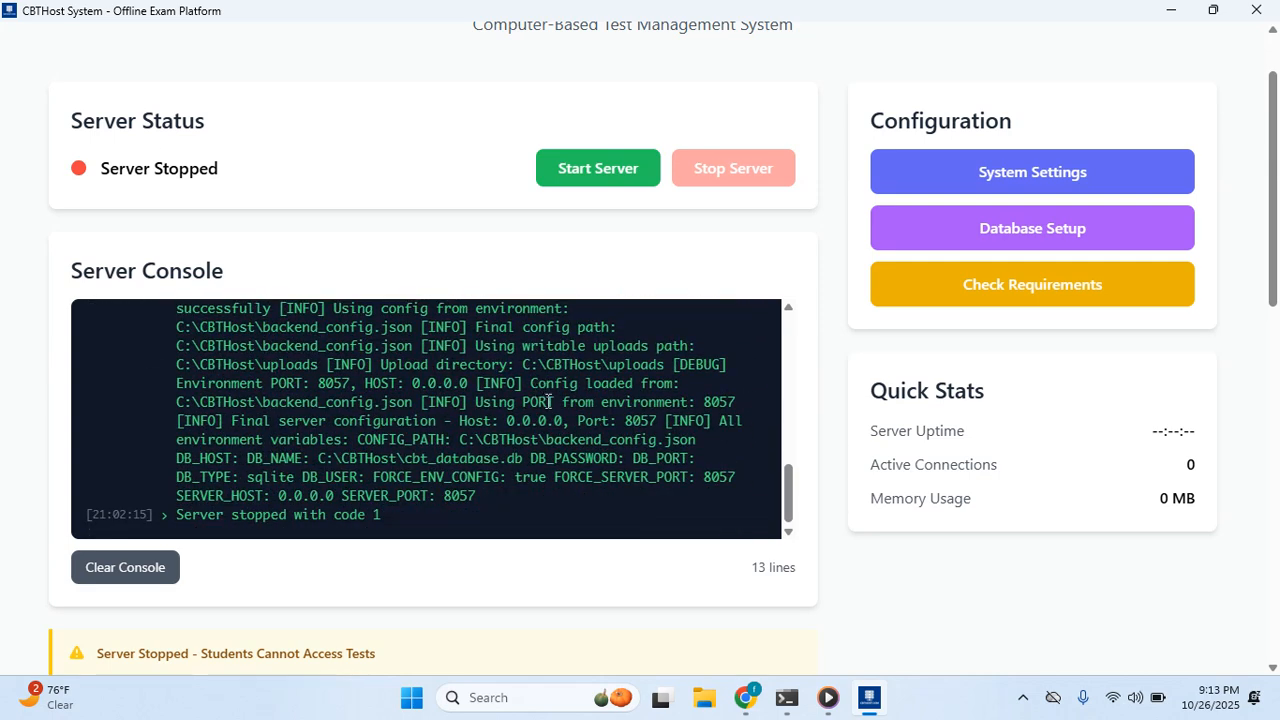
scroll(548, 401, up, 4)
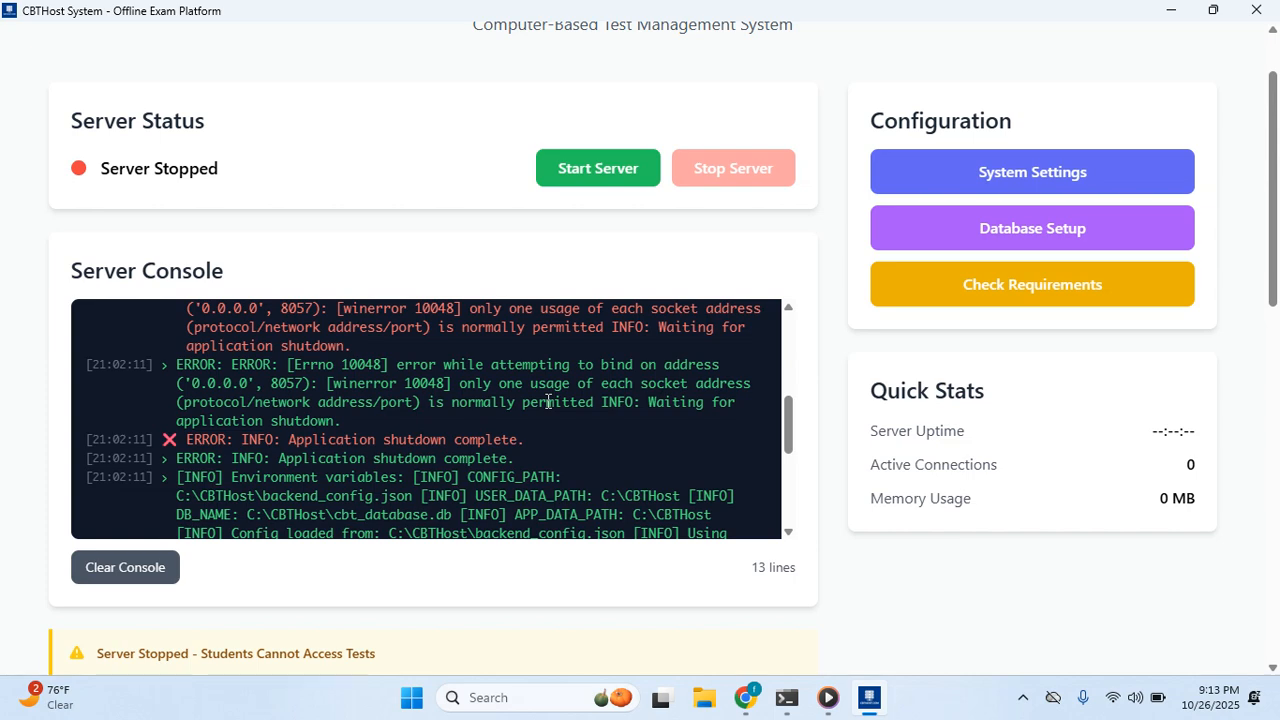
scroll(548, 401, down, 4)
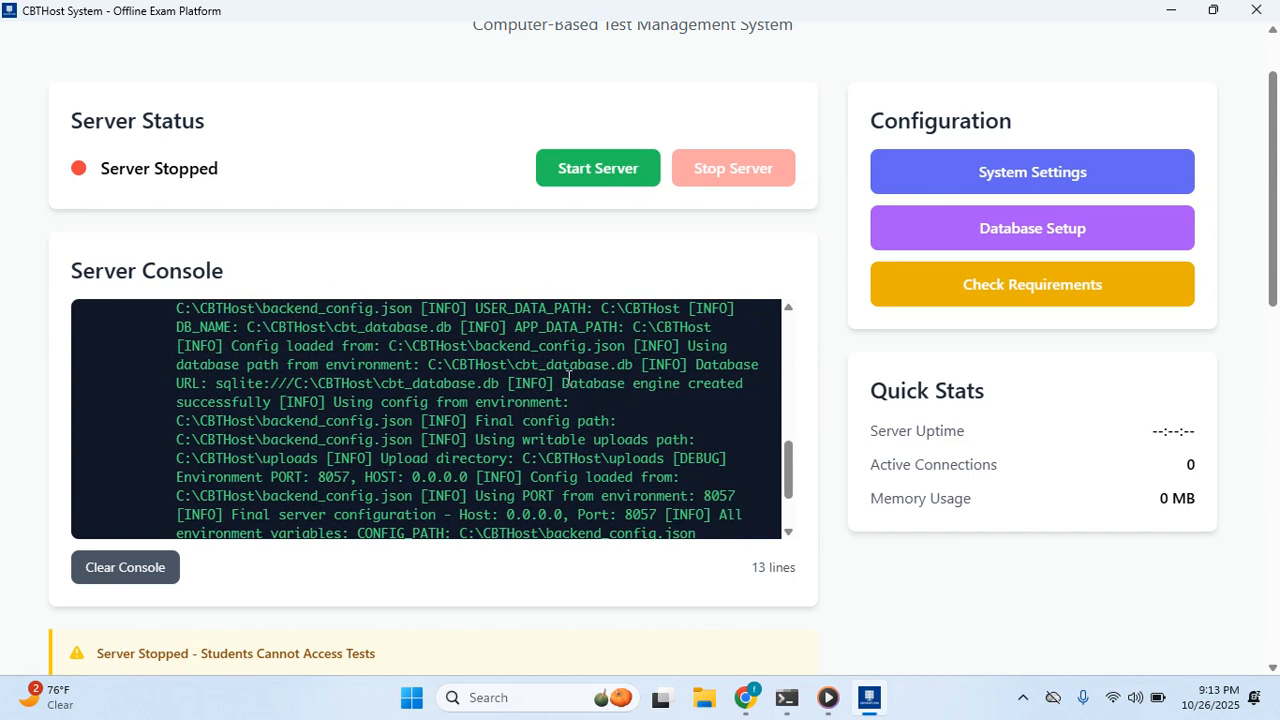
scroll(594, 441, down, 2)
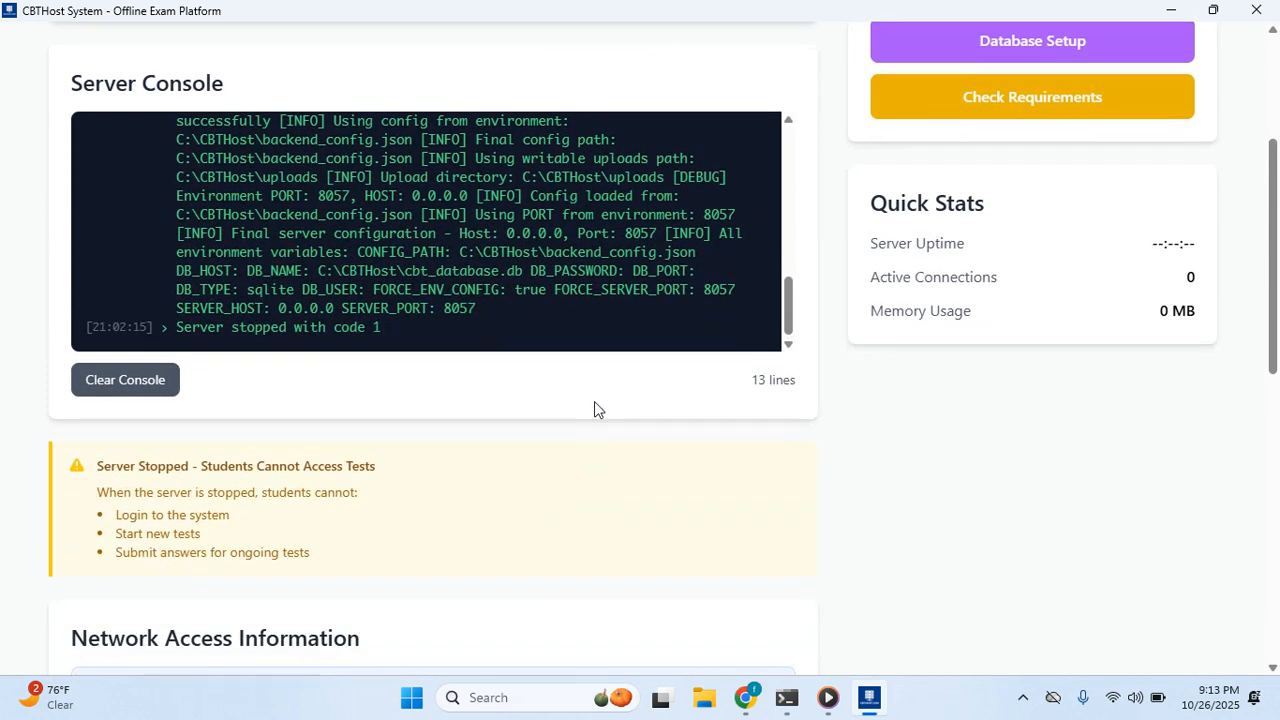
scroll(612, 390, down, 2)
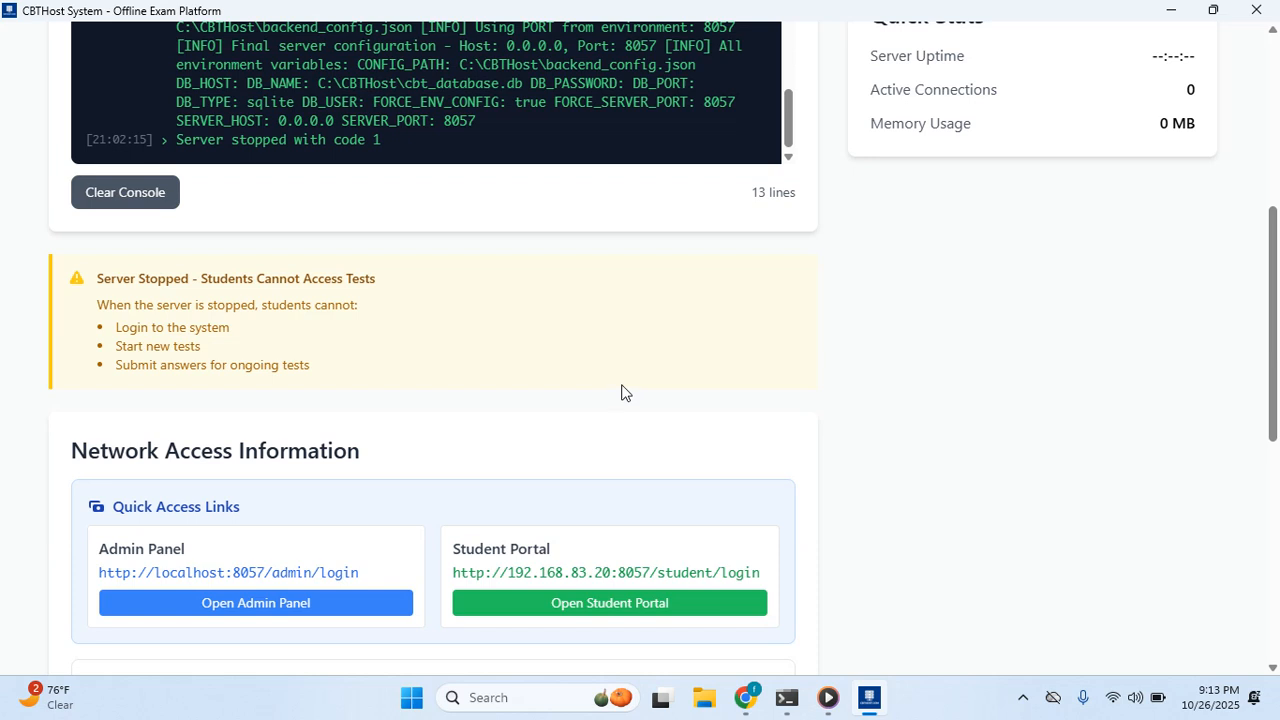
scroll(622, 391, down, 3)
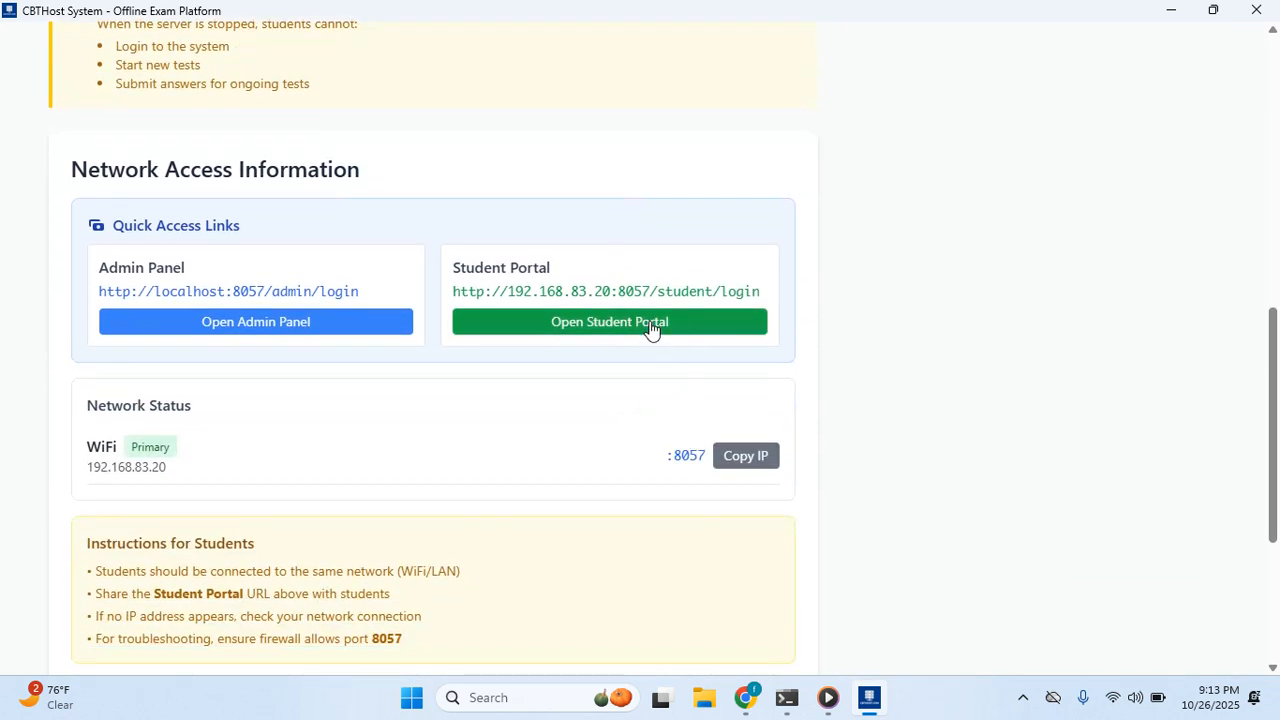
click(645, 323)
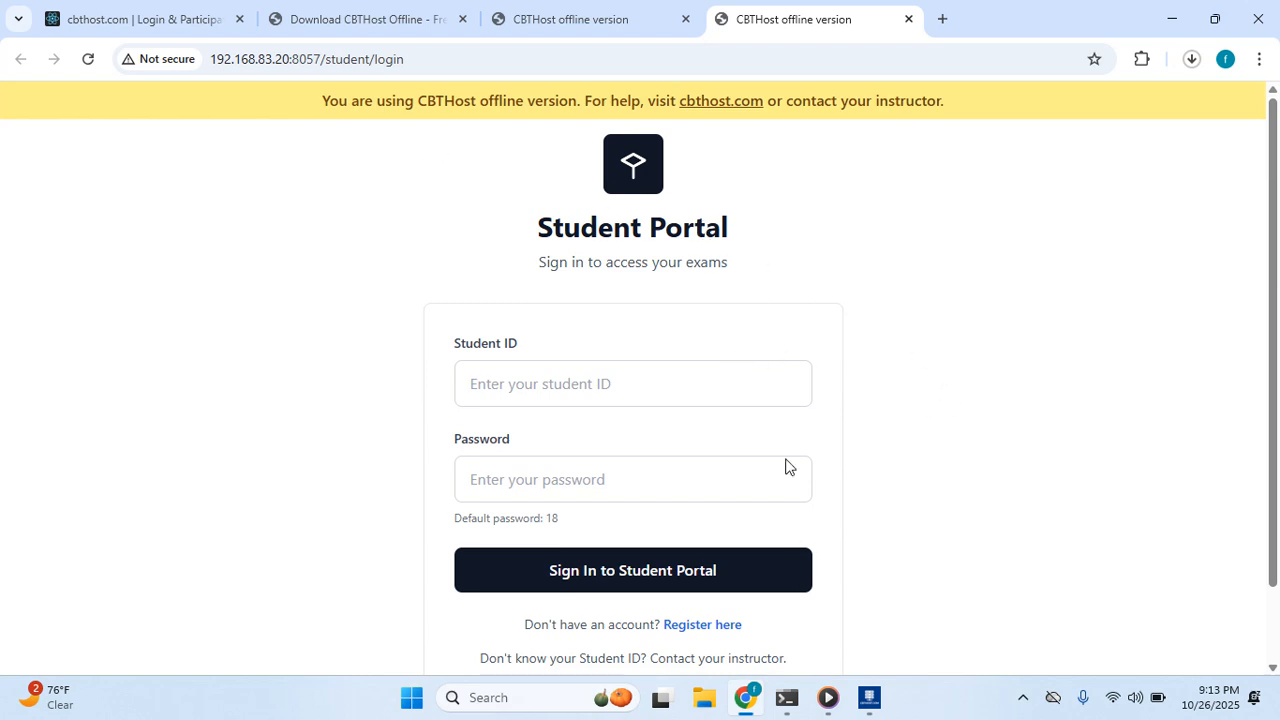
Sign in to the Student Portal with the saved student ID and the default password.
click(869, 697)
click(869, 697)
scroll(497, 194, down, 1)
scroll(517, 200, up, 1)
click(578, 375)
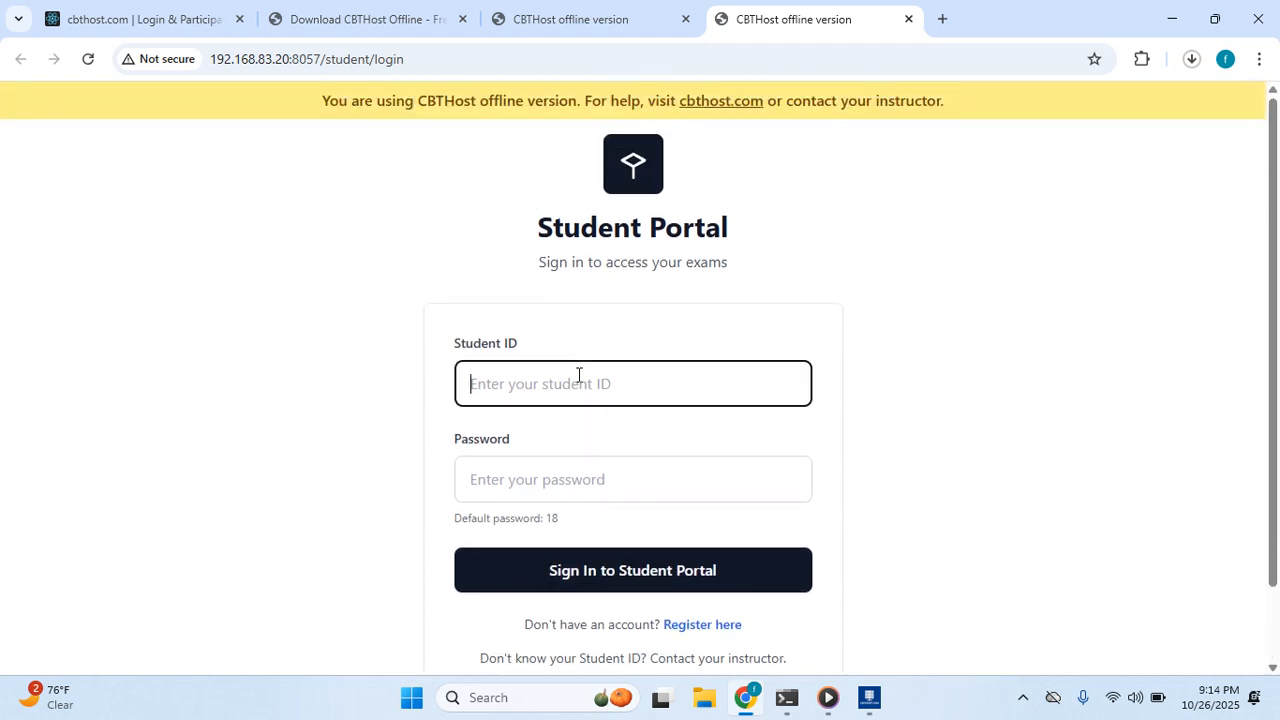
text(f)
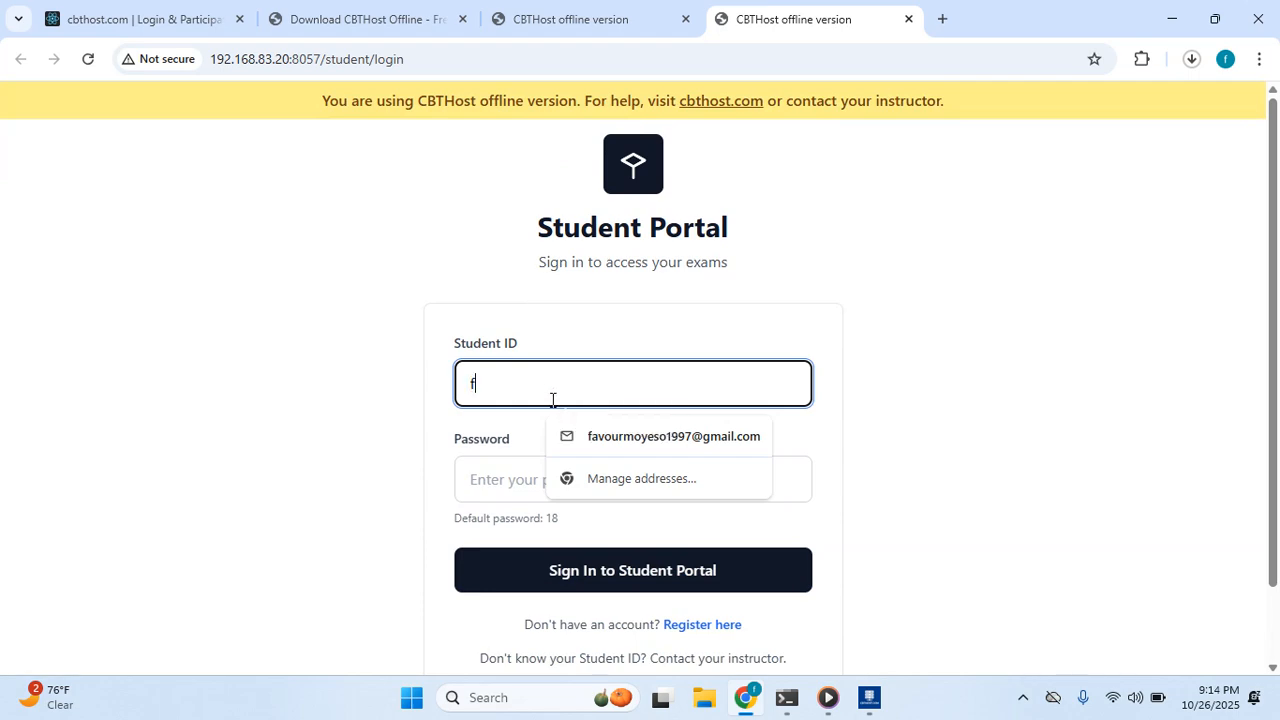
text(t)
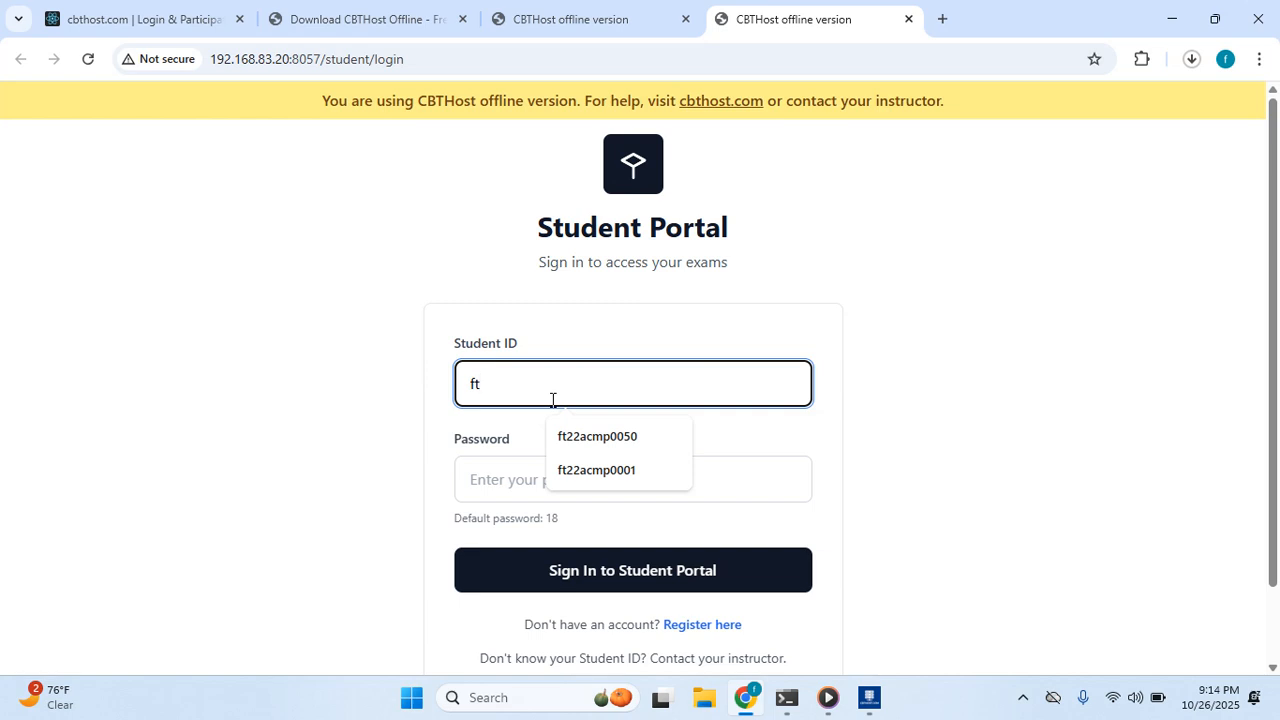
click(610, 470)
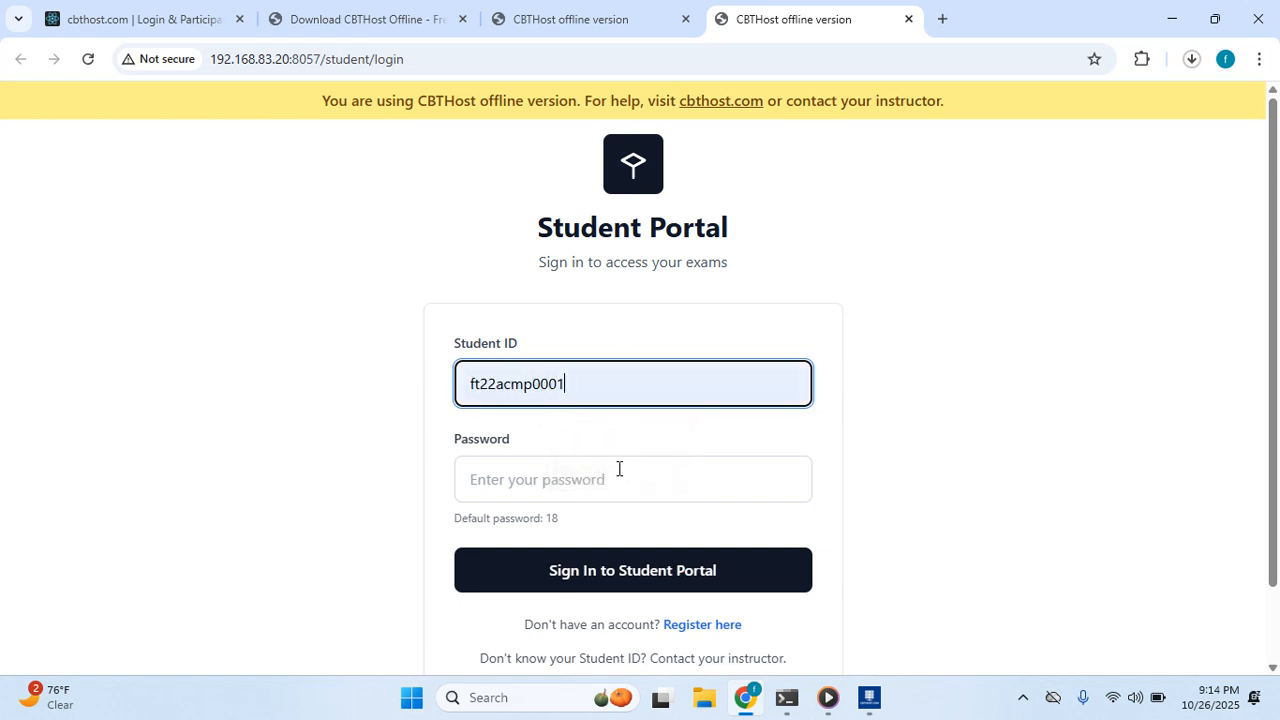
click(588, 483)
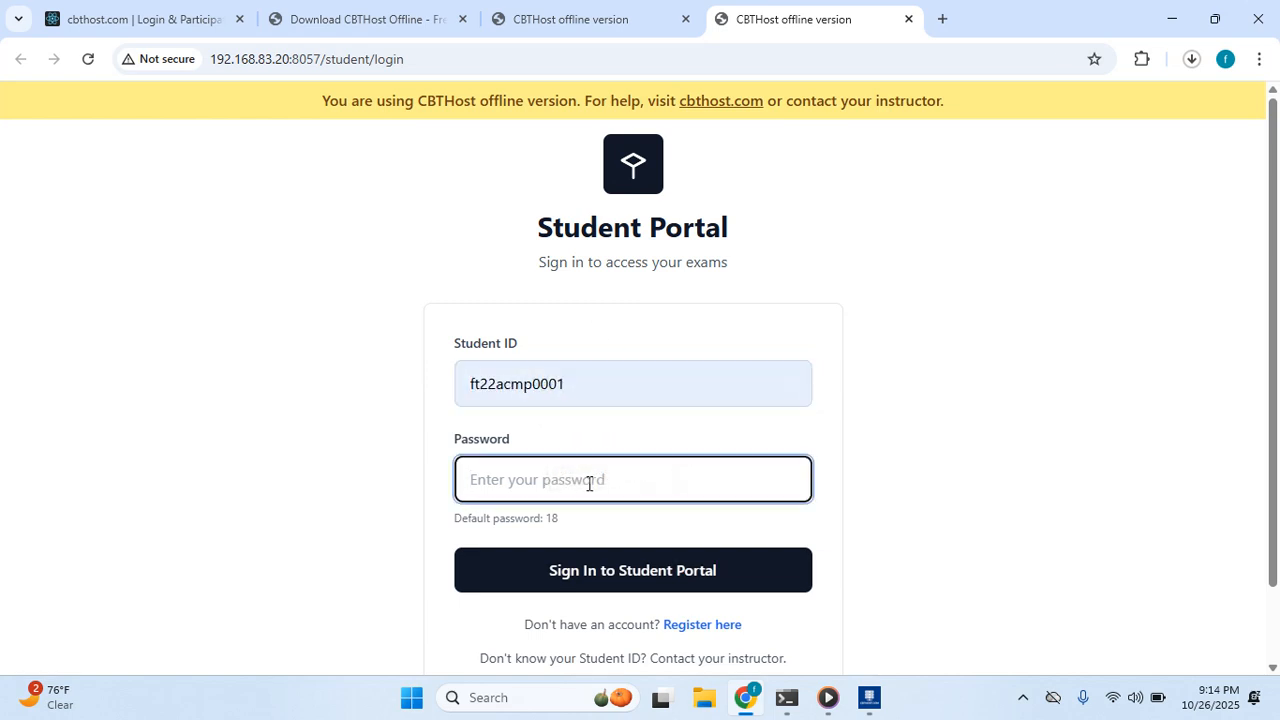
text(18)
click(580, 571)
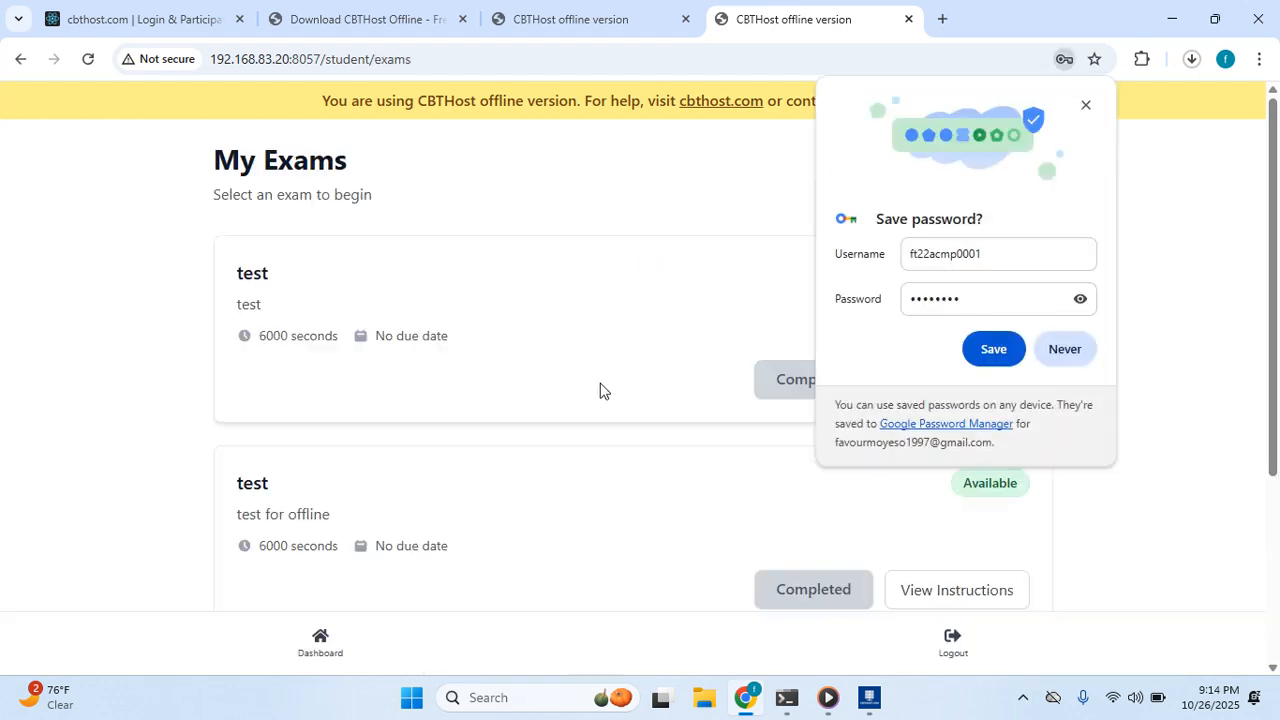
Save the student login in Chrome and dismiss the data breach warning.
click(988, 348)
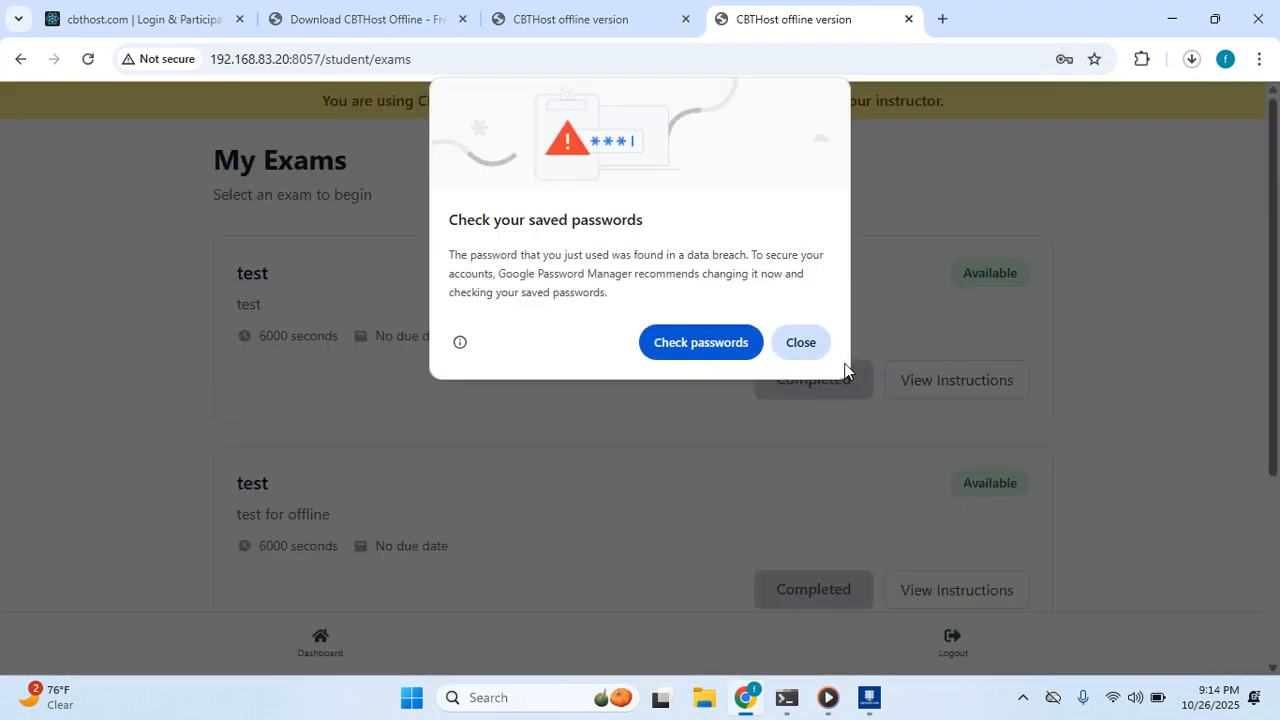
click(801, 342)
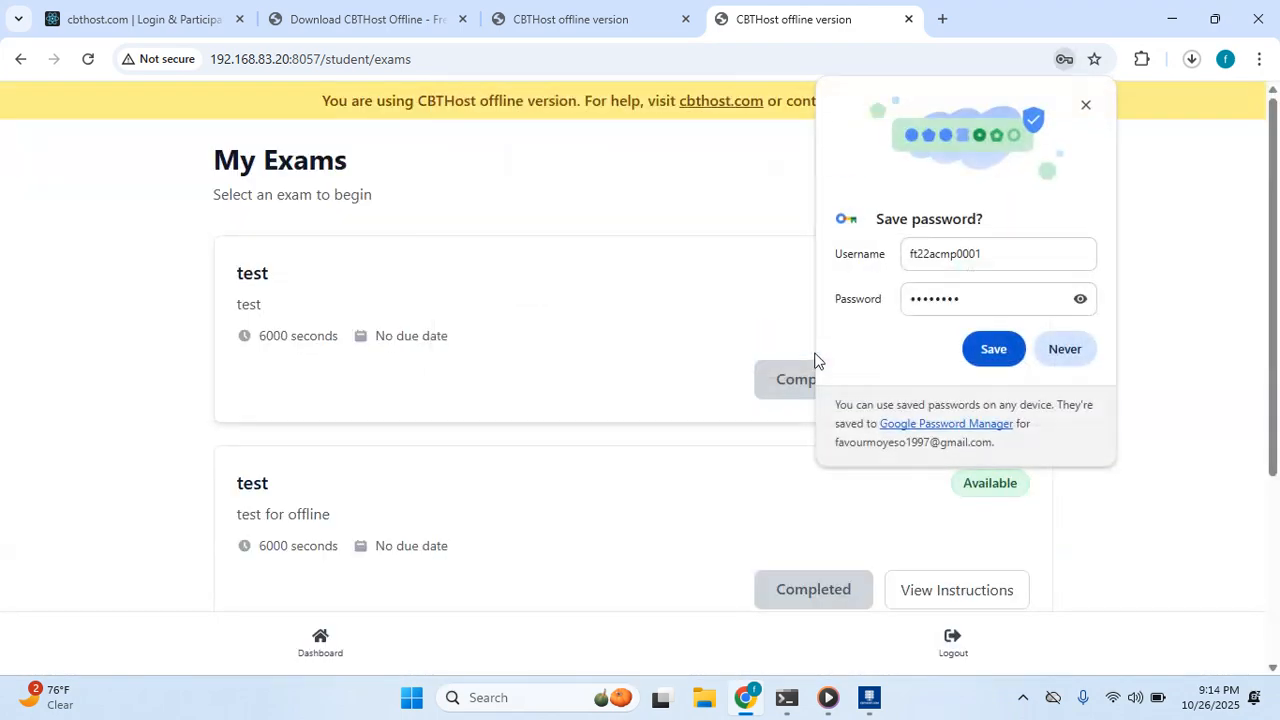
click(990, 348)
scroll(562, 347, down, 1)
scroll(562, 347, down, 2)
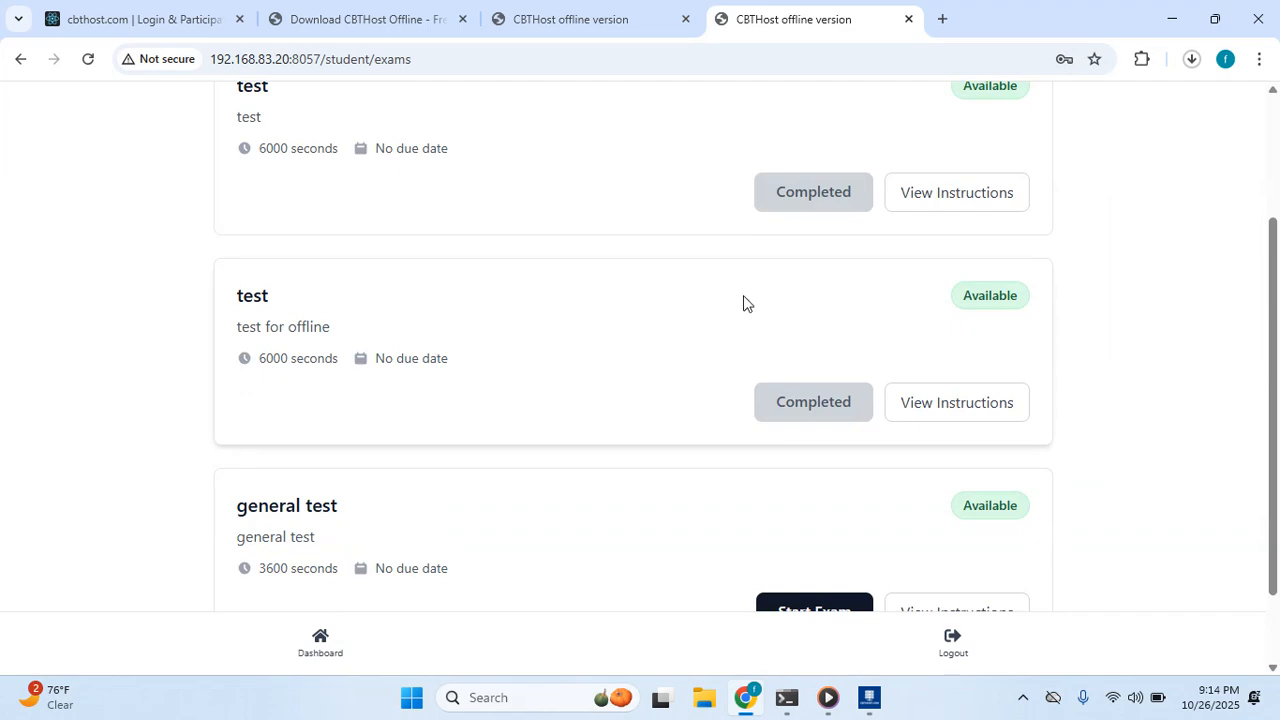
scroll(566, 249, up, 3)
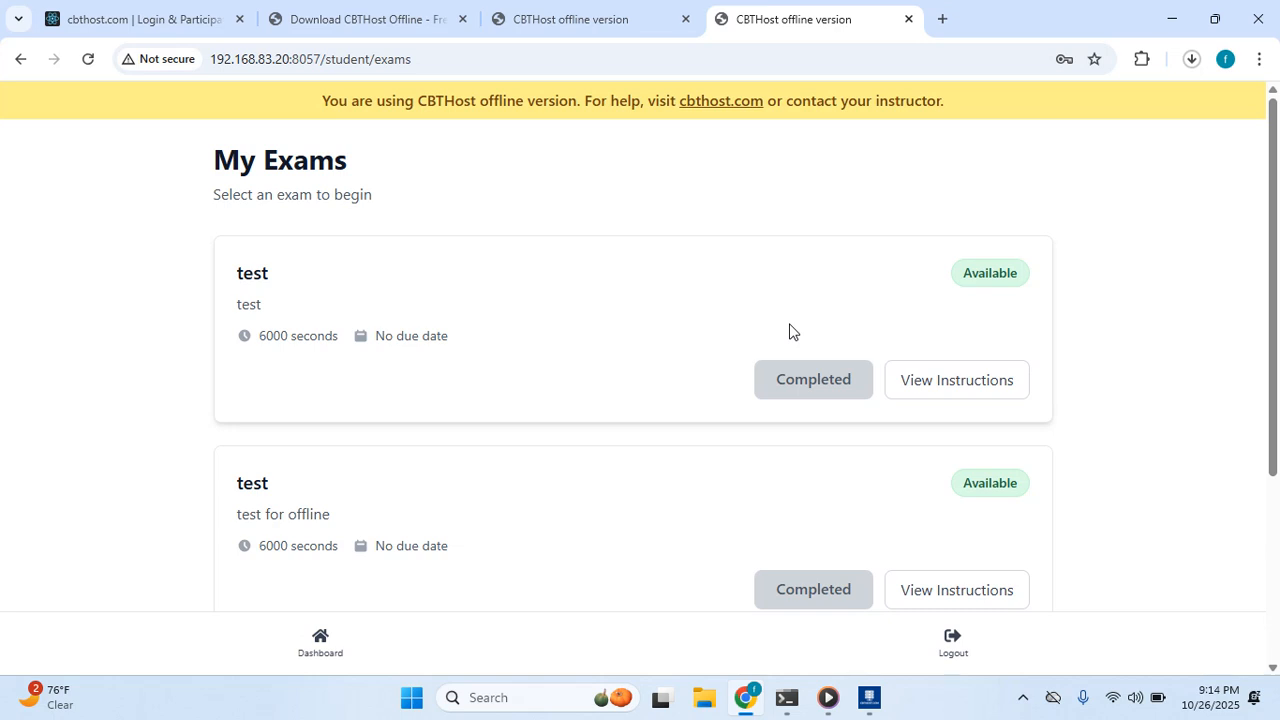
scroll(725, 240, down, 3)
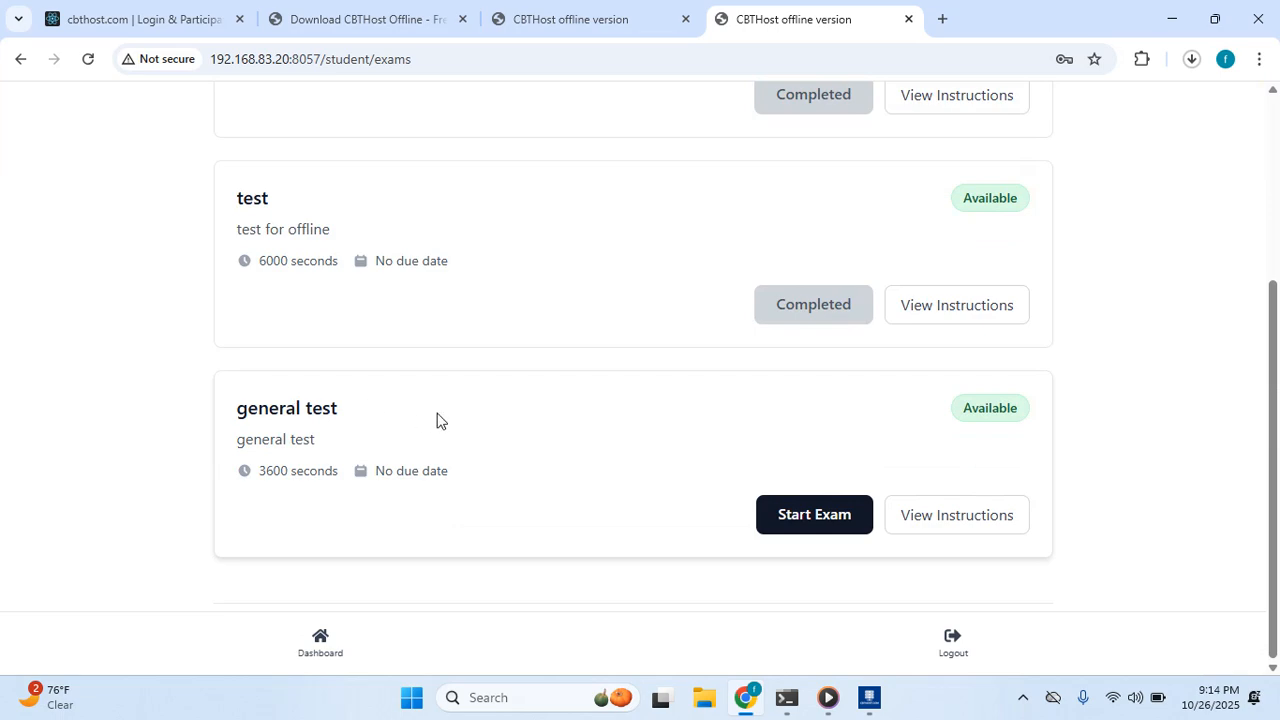
Start the general test, accept the exam rules, resume the attempt and go to question 2.
click(818, 513)
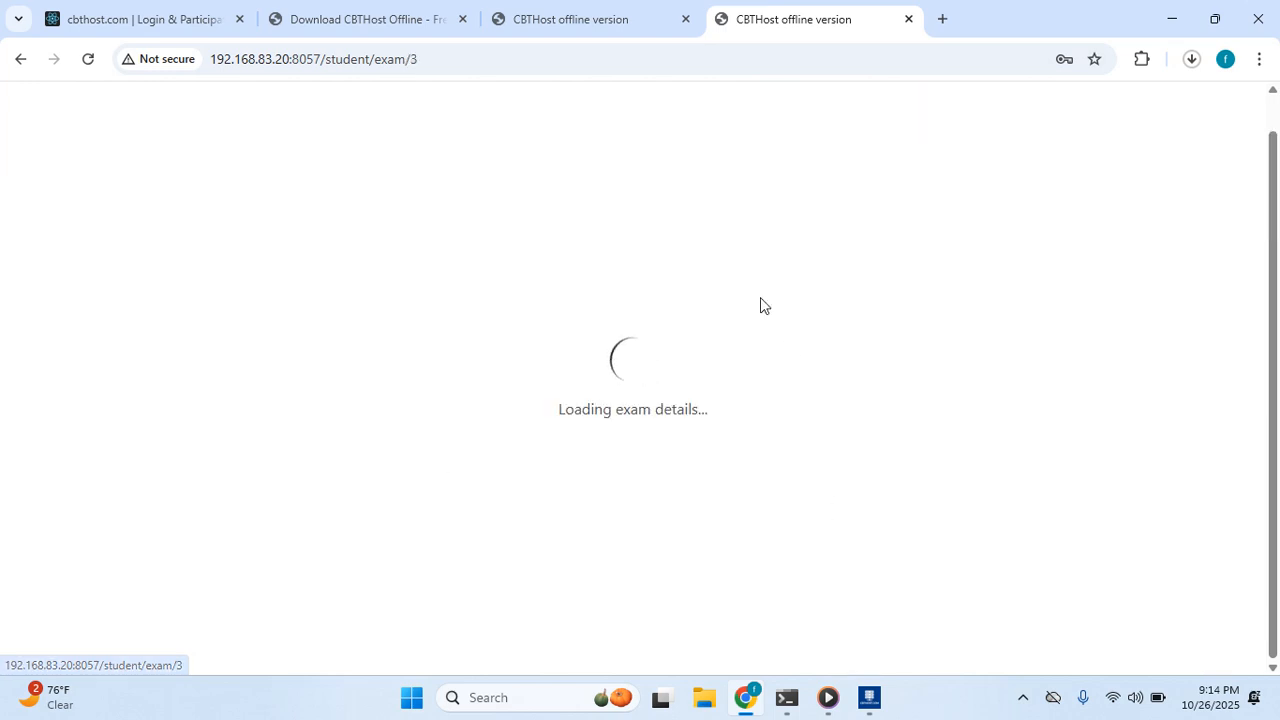
scroll(602, 272, down, 2)
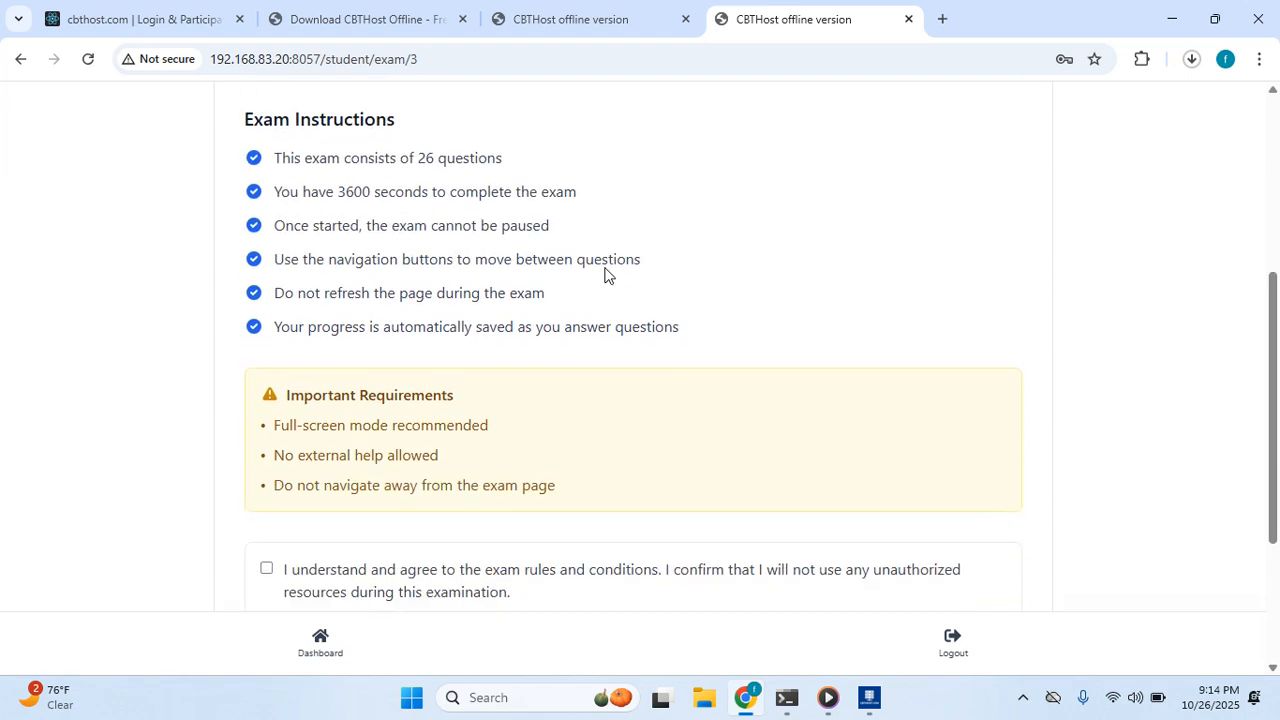
scroll(605, 269, up, 5)
scroll(605, 268, down, 1)
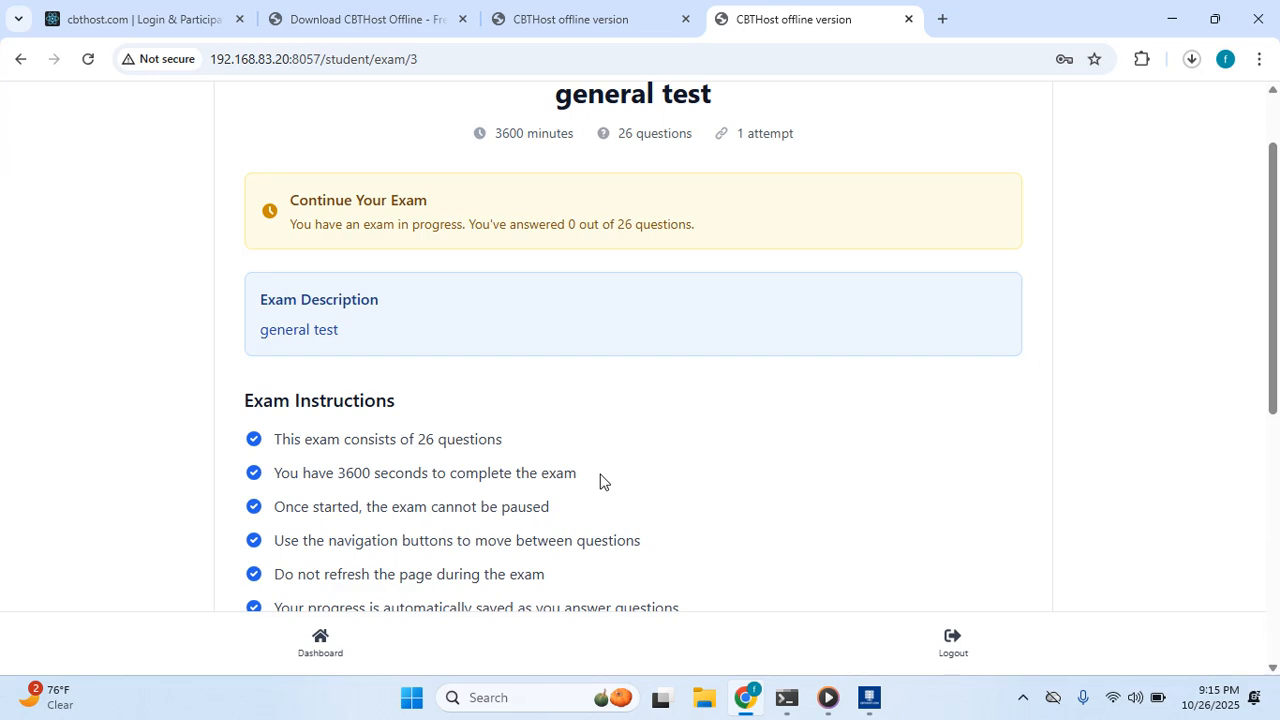
scroll(617, 409, up, 1)
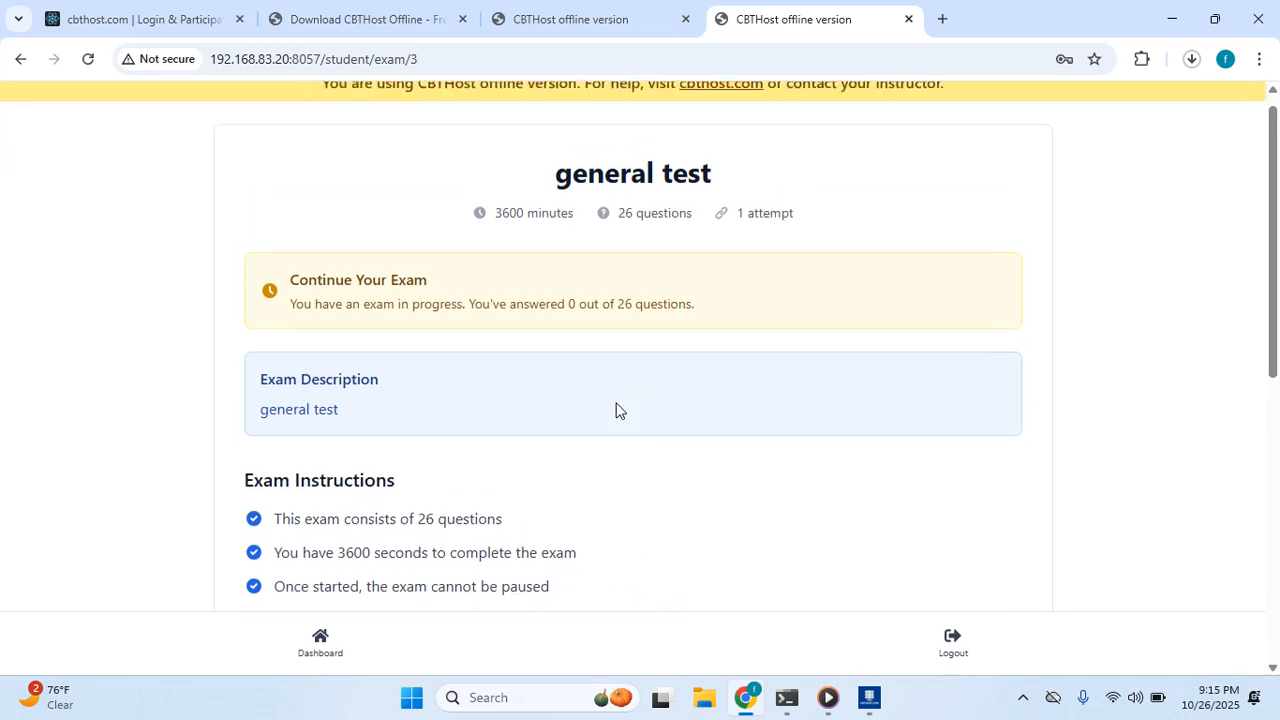
scroll(626, 403, down, 6)
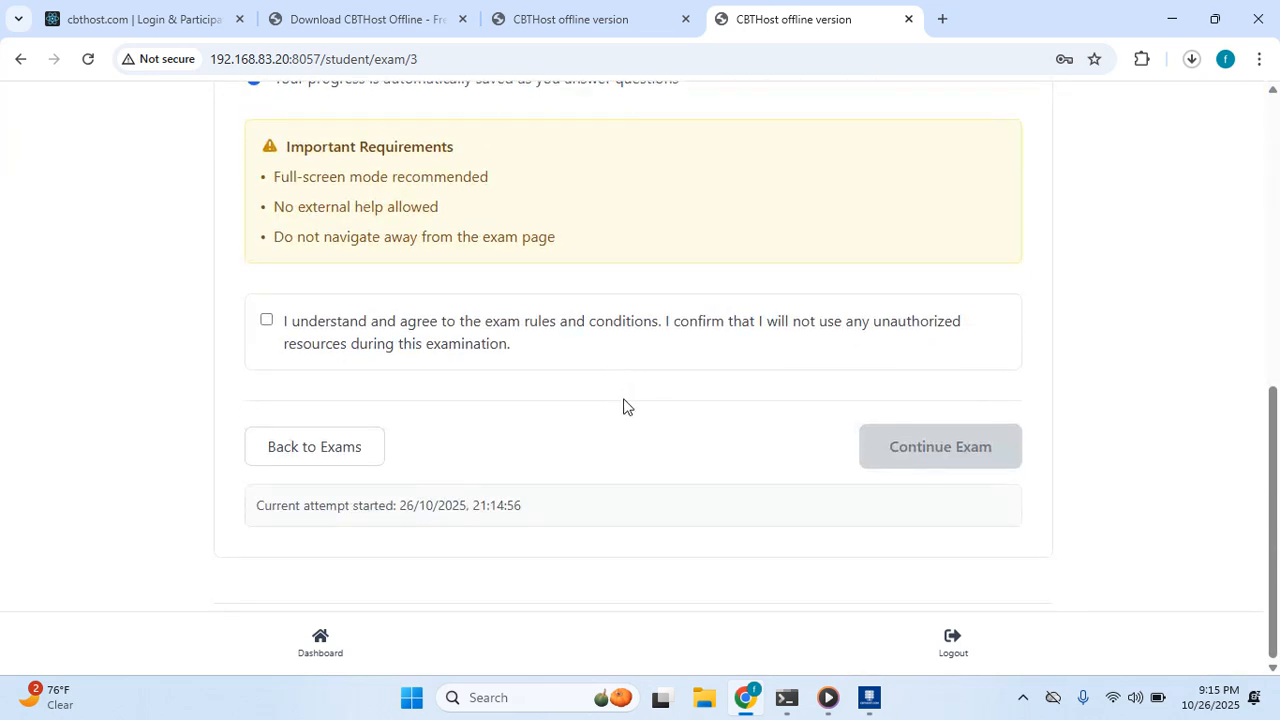
click(266, 321)
click(943, 449)
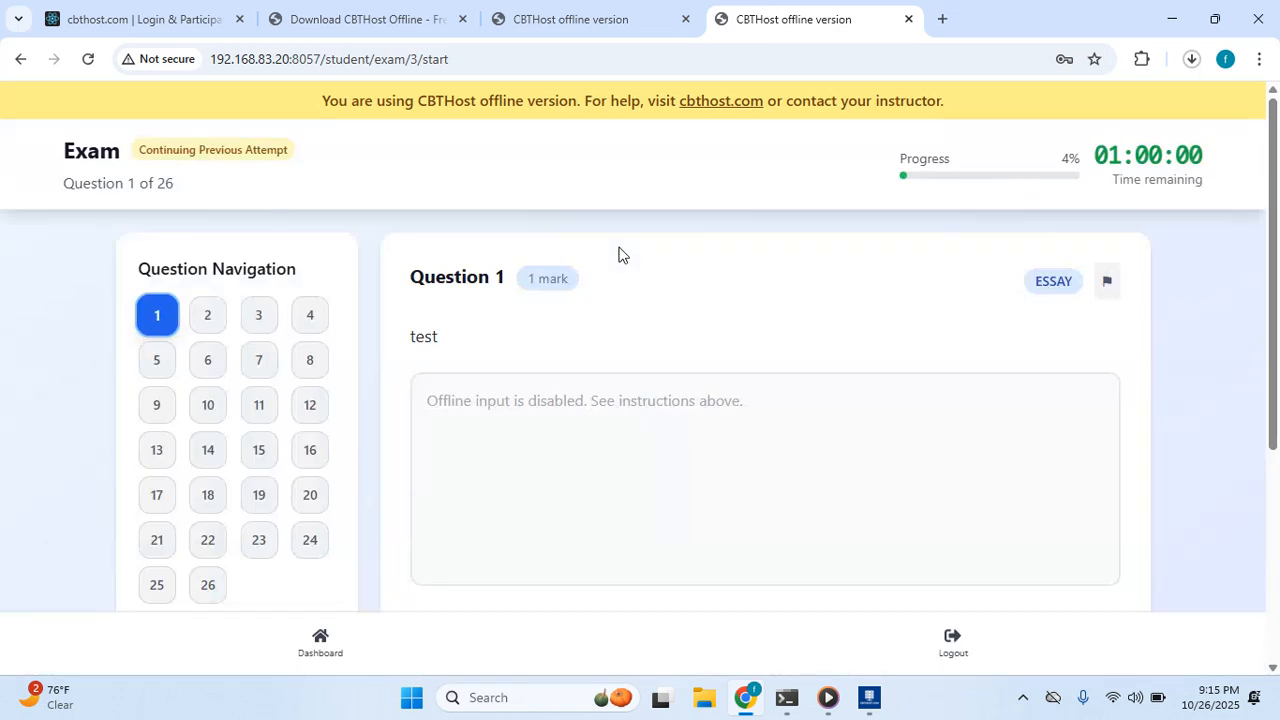
click(198, 315)
Answer Paris for France's capital, the Red Planet question, and William Shakespeare for Romeo and Juliet.
scroll(537, 323, down, 2)
scroll(266, 340, up, 2)
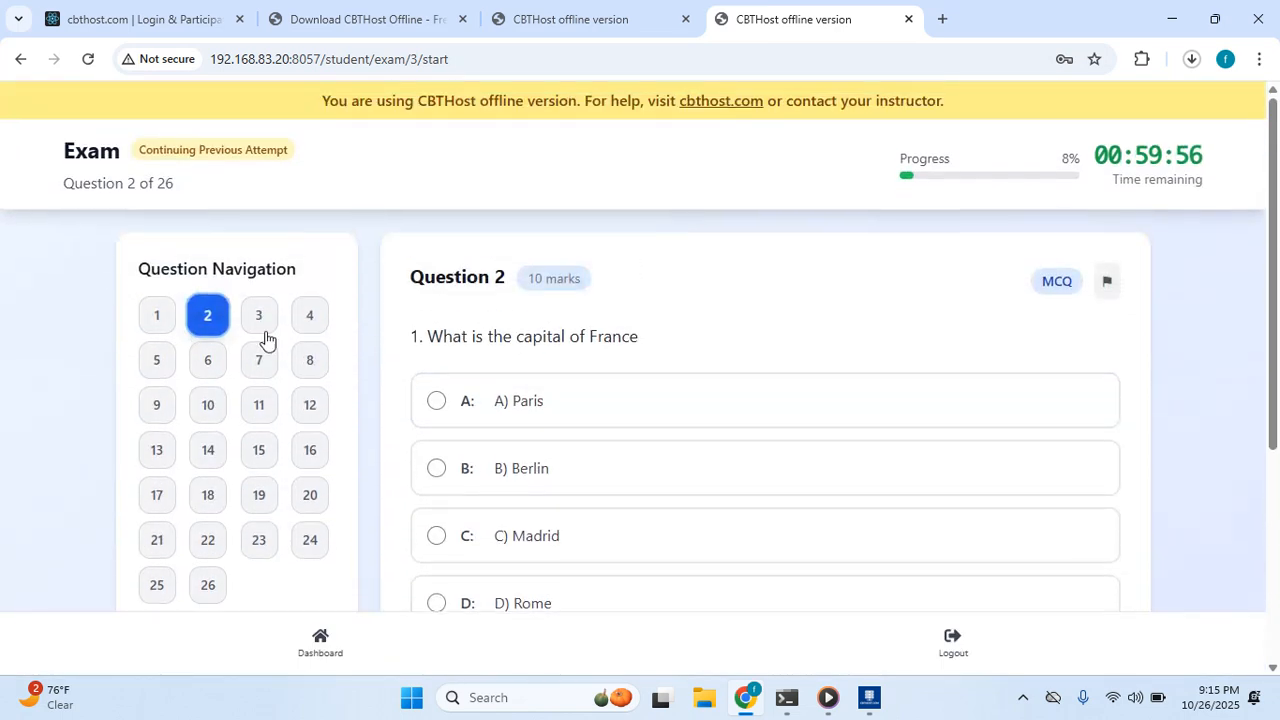
click(497, 404)
scroll(556, 334, down, 1)
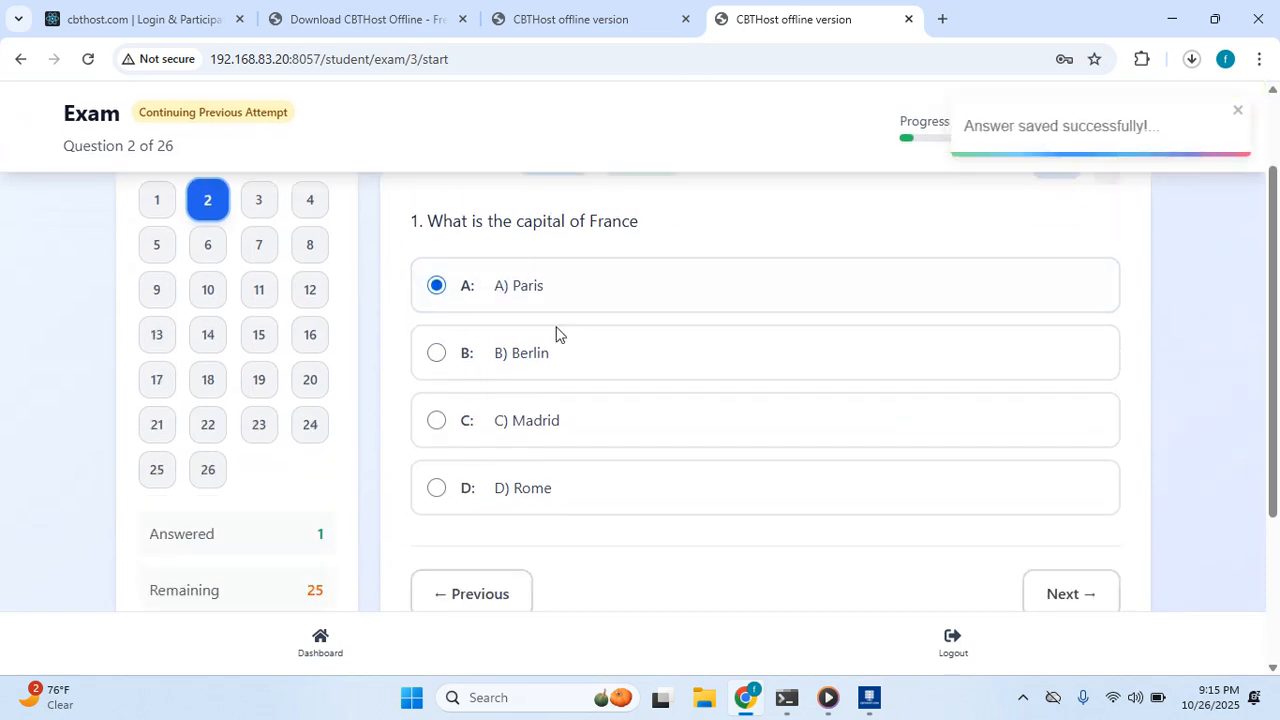
scroll(570, 330, down, 1)
scroll(590, 323, up, 2)
scroll(594, 323, down, 3)
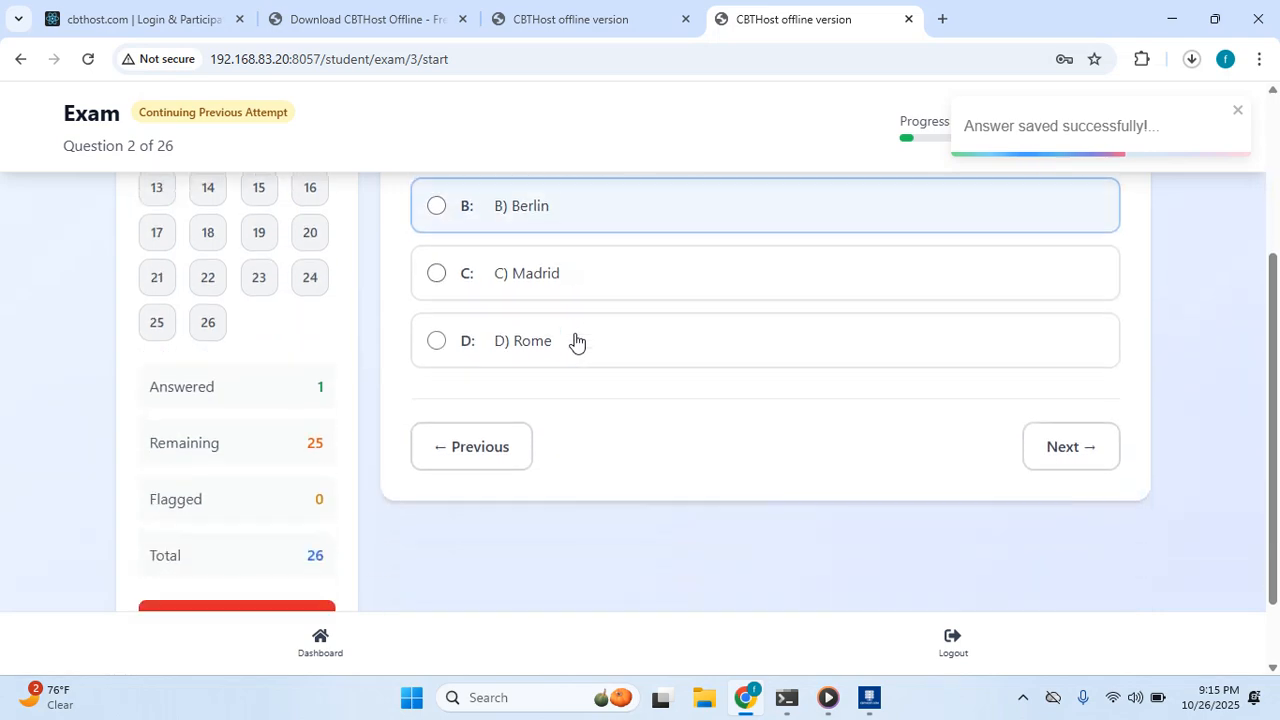
scroll(540, 344, up, 5)
click(266, 325)
scroll(670, 393, down, 1)
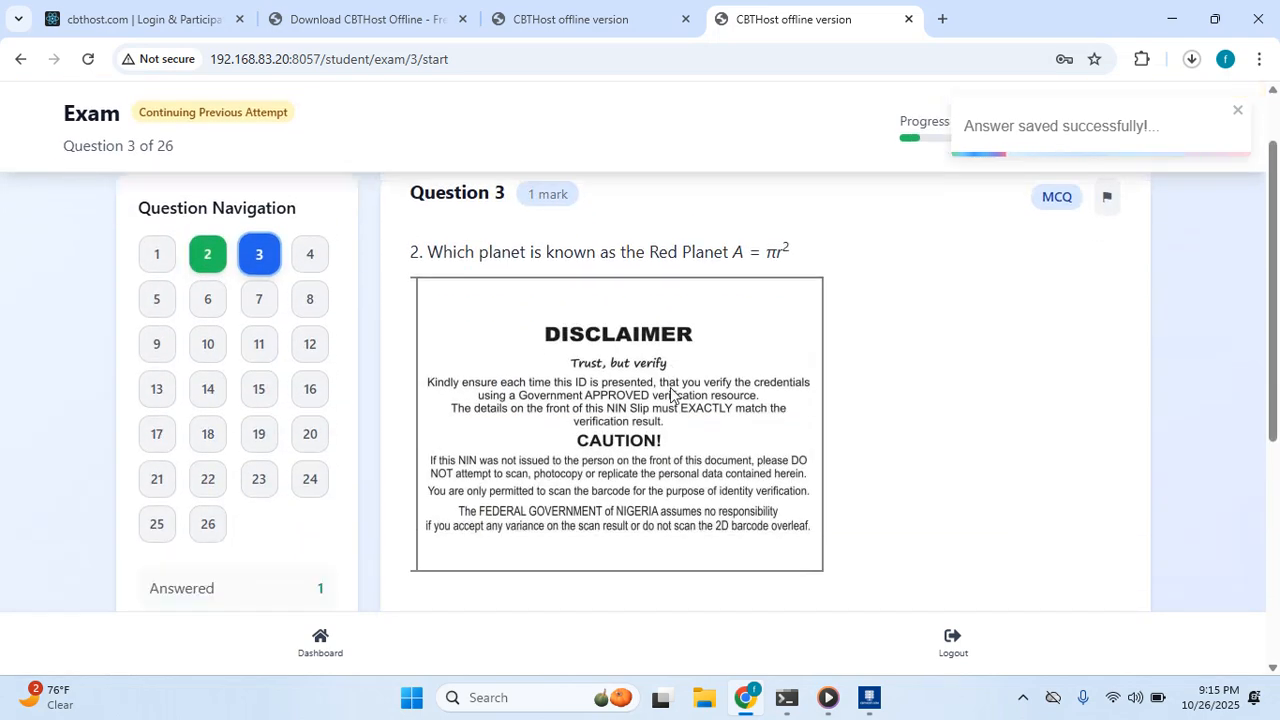
scroll(640, 396, down, 3)
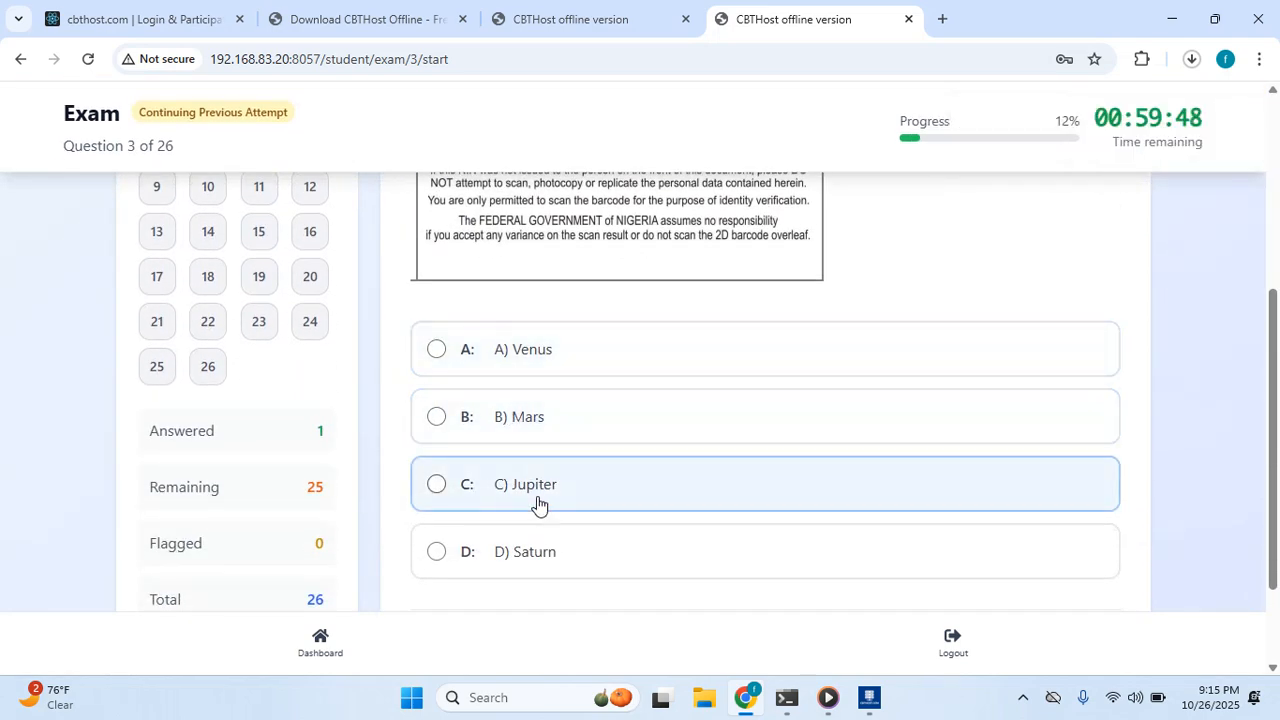
click(538, 503)
scroll(257, 262, up, 2)
click(307, 254)
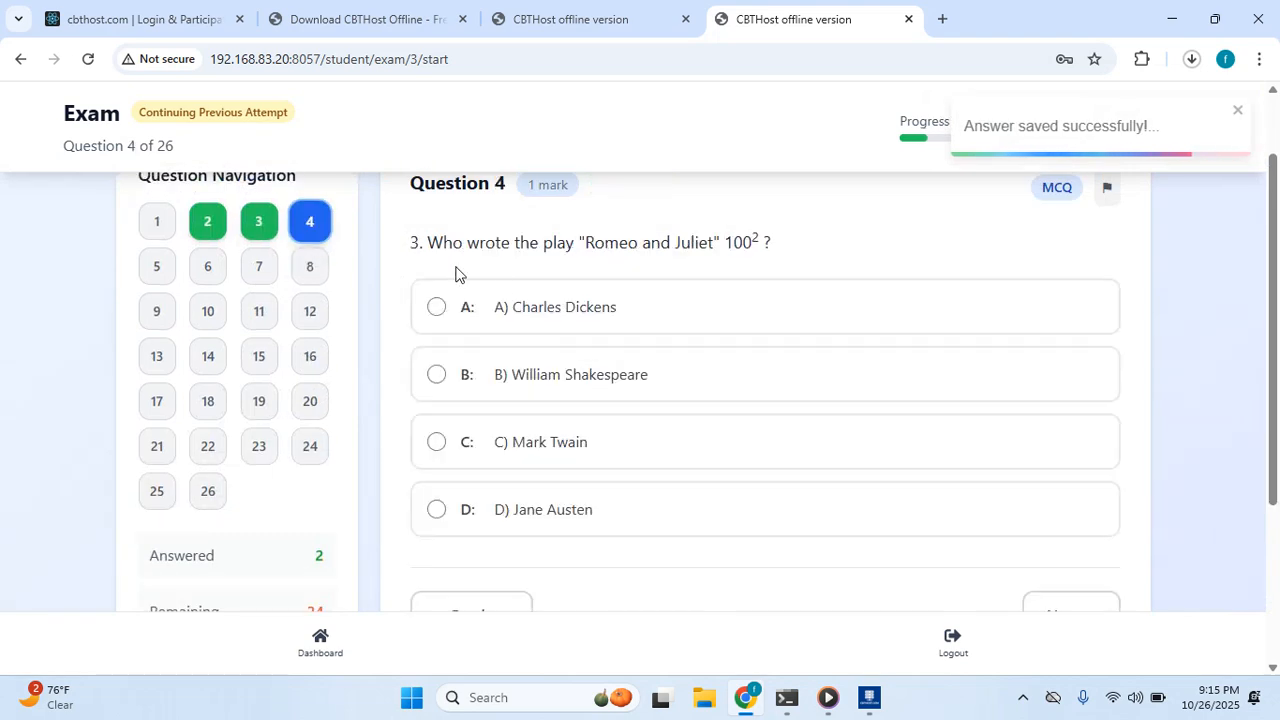
click(612, 377)
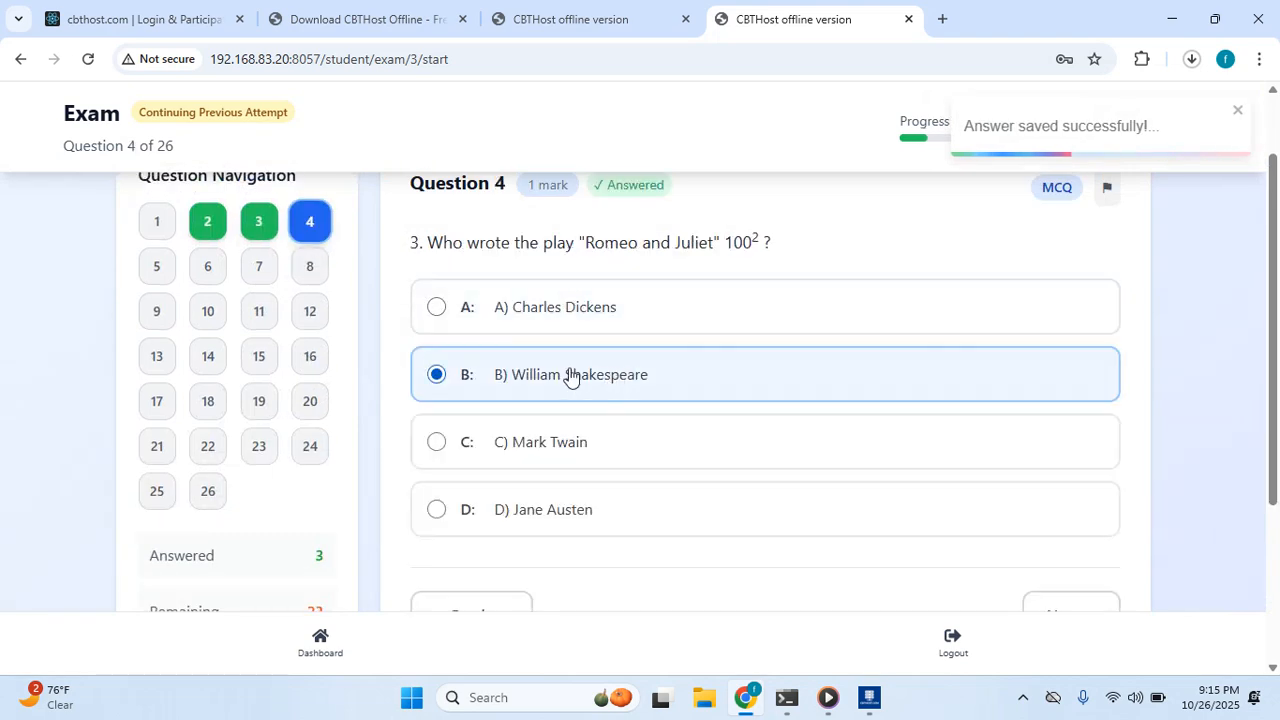
Answer Python for the FastAPI question and Stack for question 8.
click(157, 265)
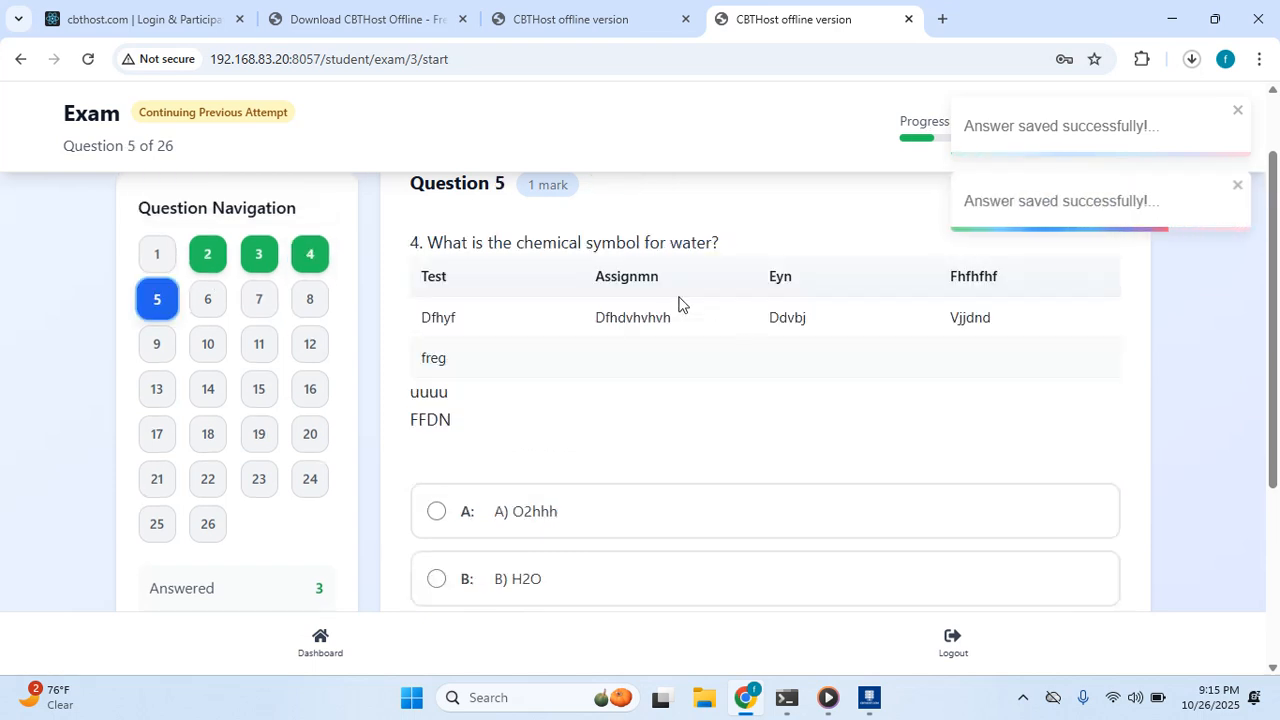
scroll(585, 308, down, 2)
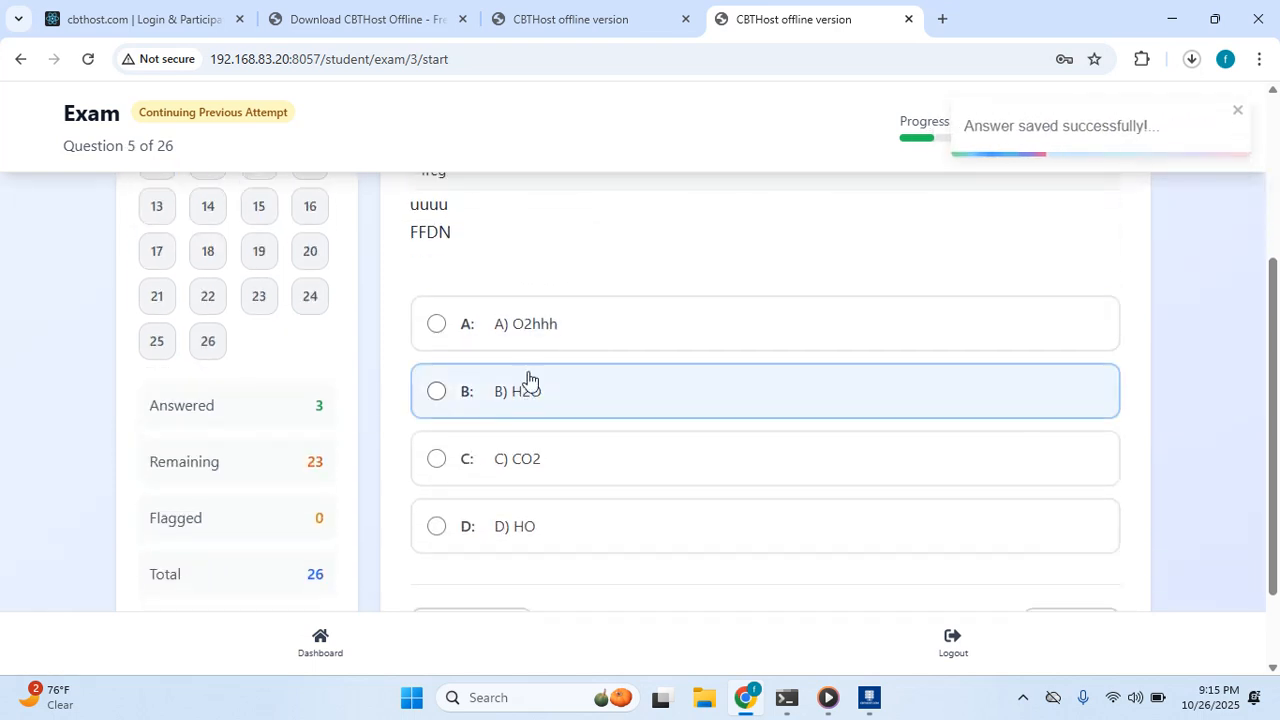
scroll(537, 369, up, 3)
scroll(434, 323, down, 2)
click(205, 212)
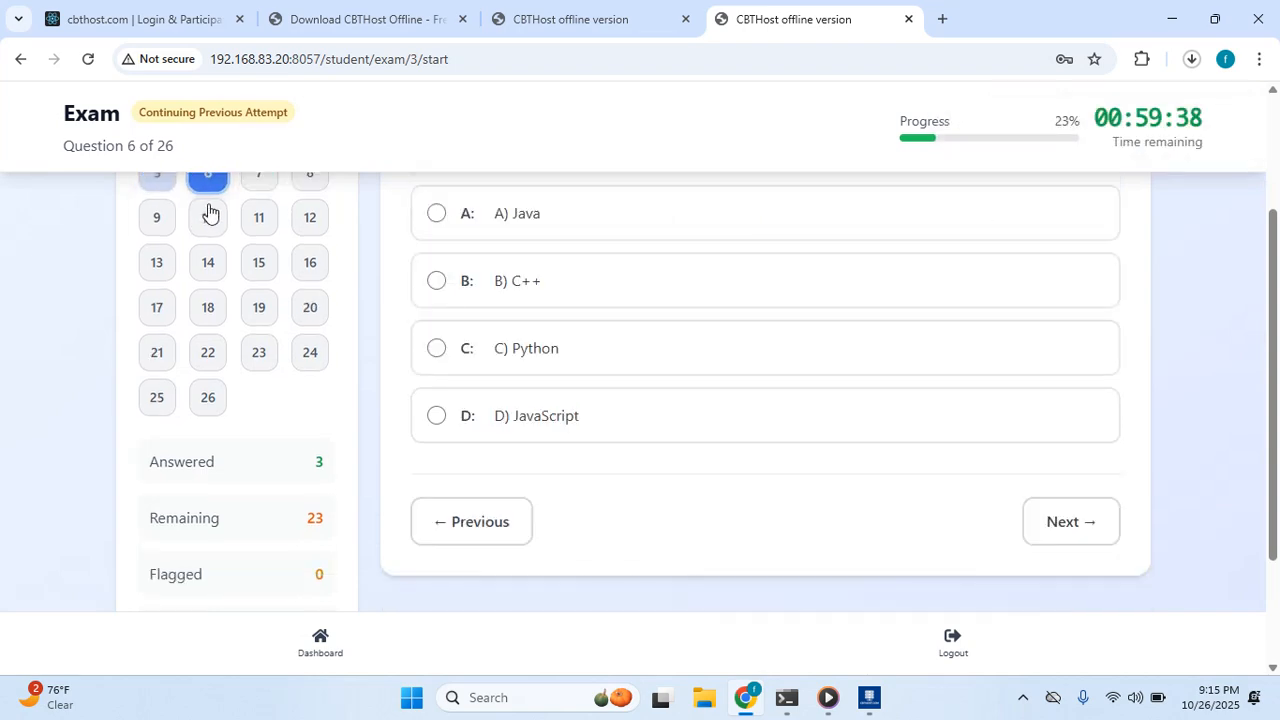
scroll(631, 260, up, 2)
click(623, 538)
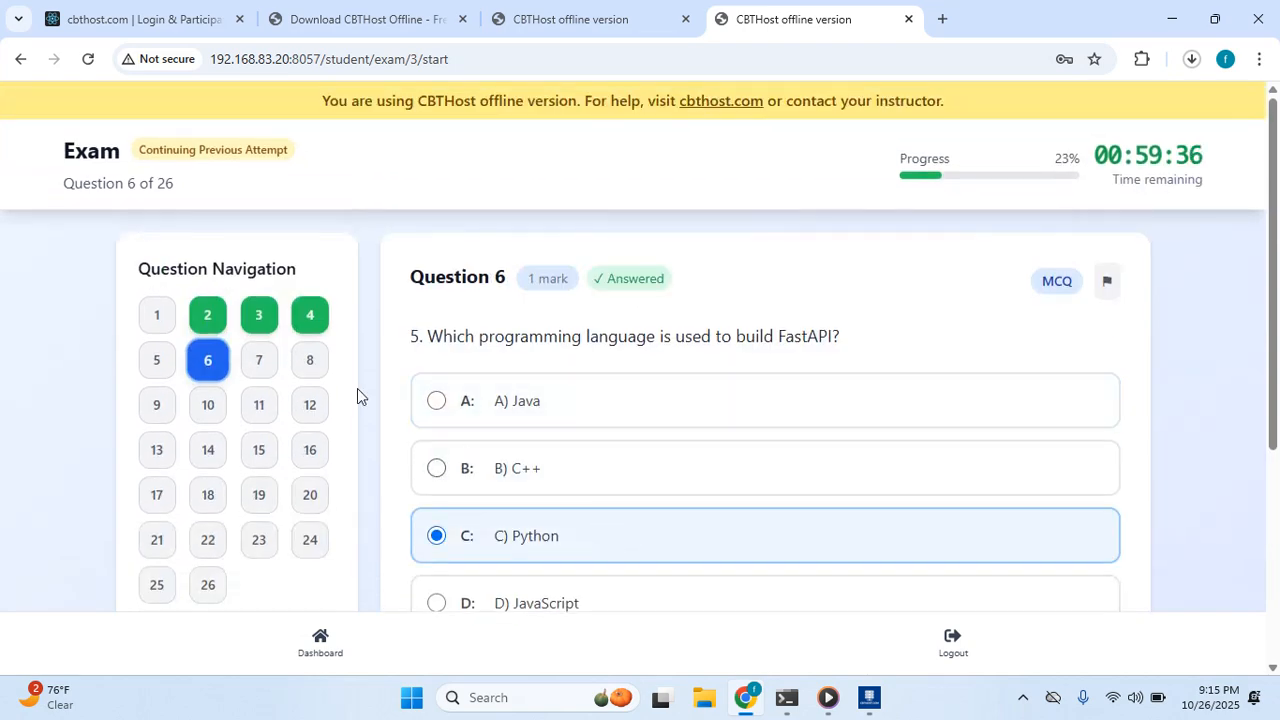
click(260, 362)
scroll(646, 383, down, 2)
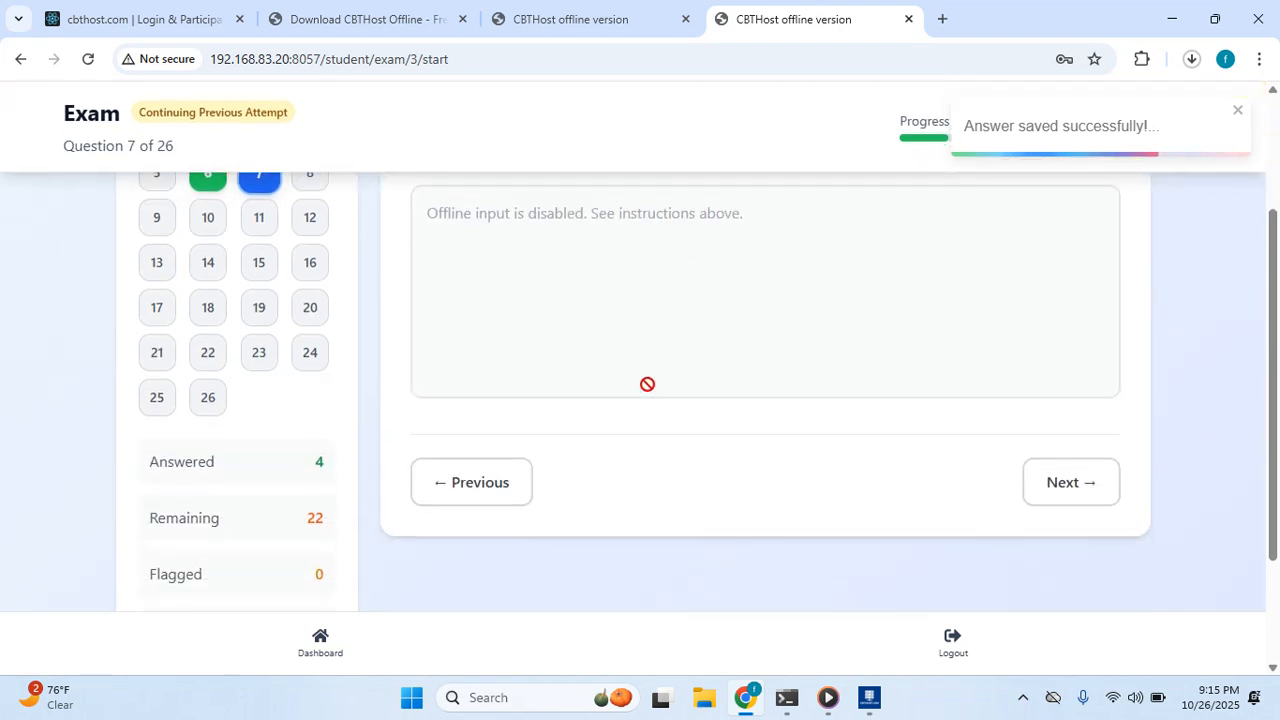
scroll(600, 380, up, 2)
click(310, 355)
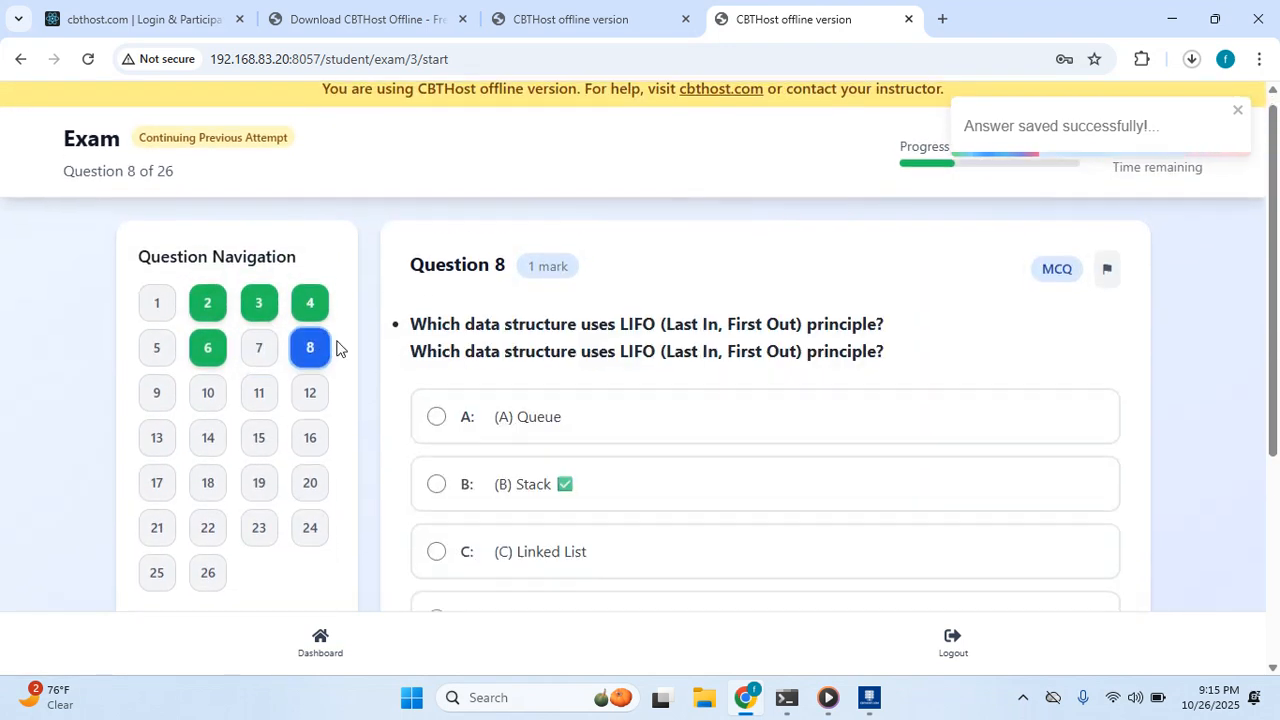
scroll(571, 357, down, 2)
click(578, 320)
Answer question 10 with Central Processing Unit, then try writing the question 7 essay answer.
scroll(230, 310, up, 2)
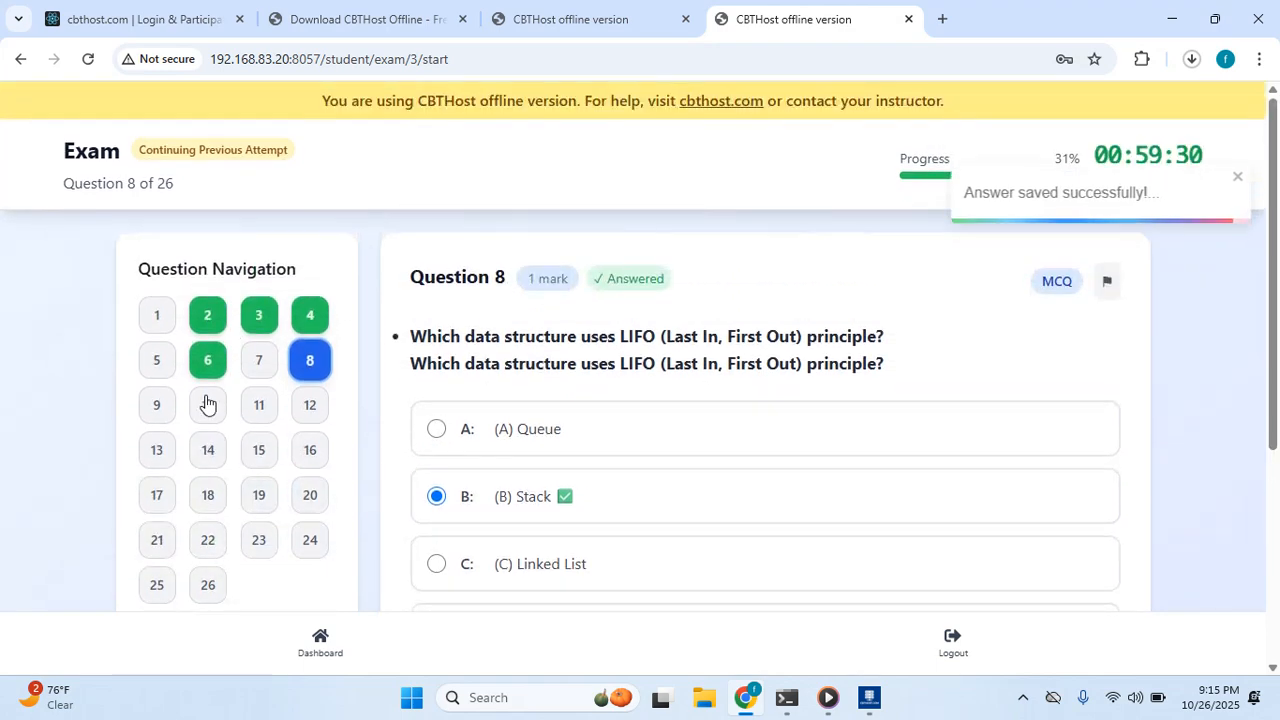
click(167, 408)
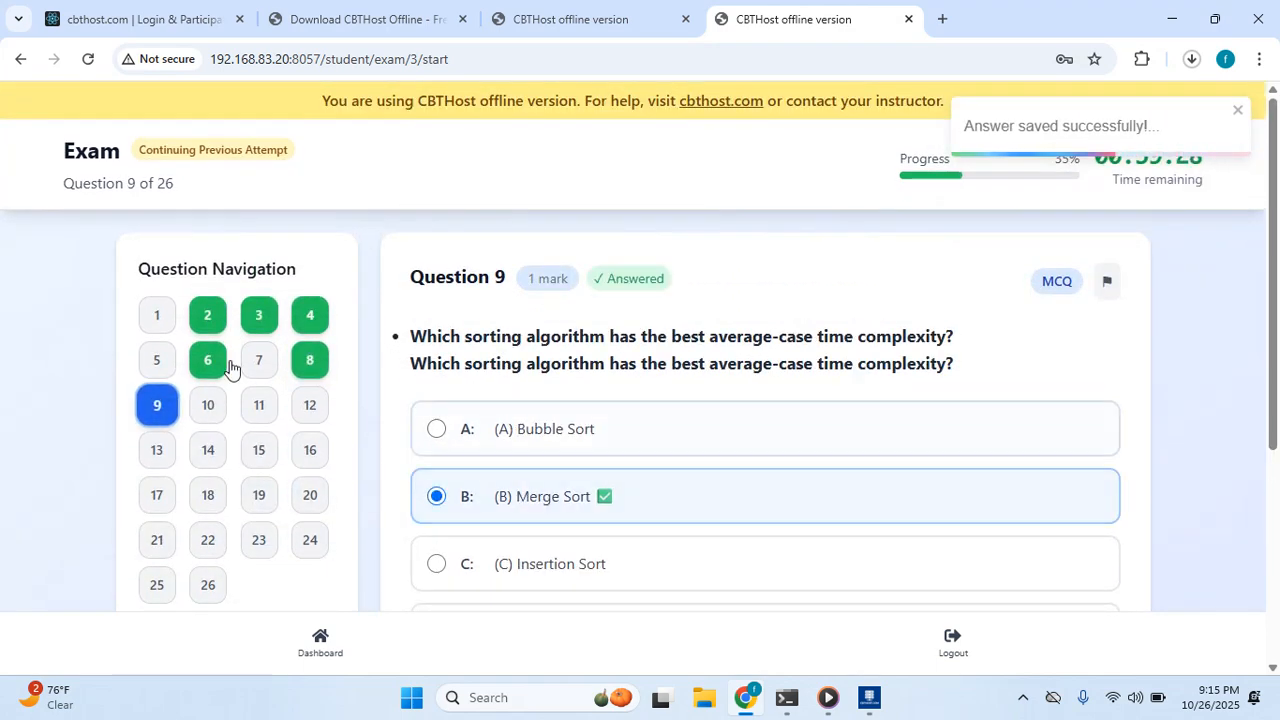
click(209, 408)
scroll(655, 366, down, 2)
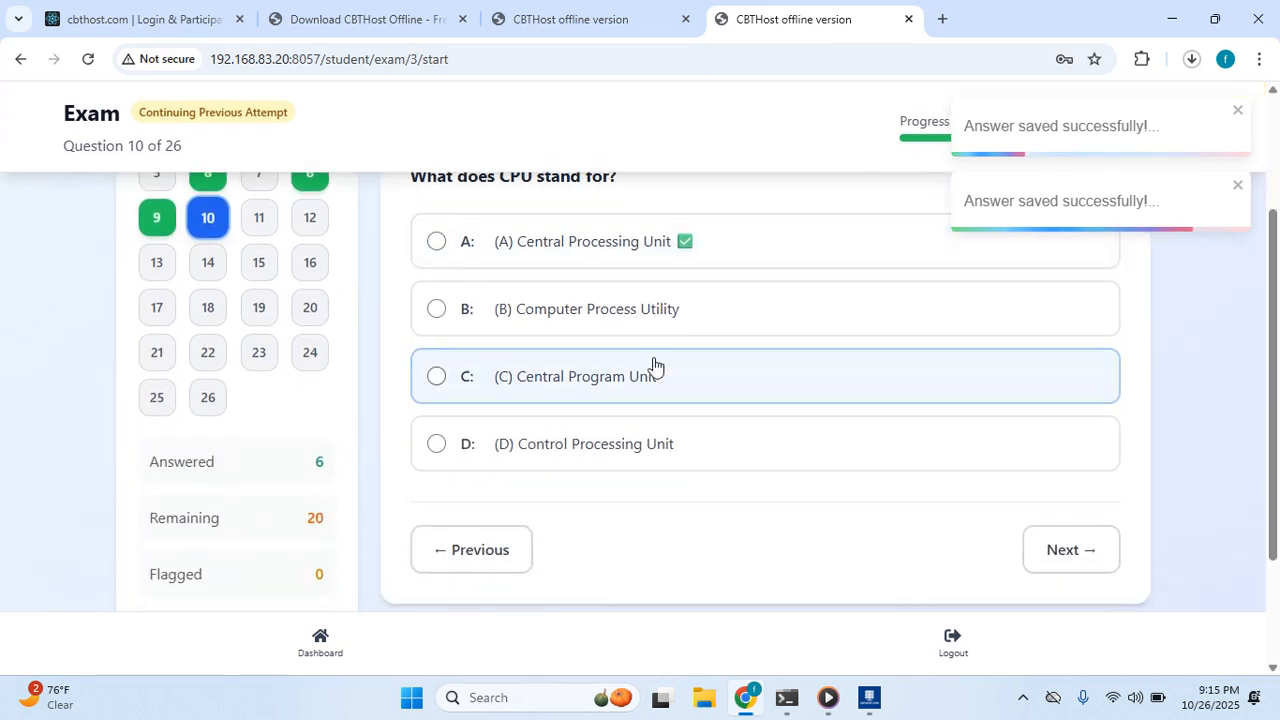
click(640, 243)
scroll(369, 251, up, 2)
click(262, 360)
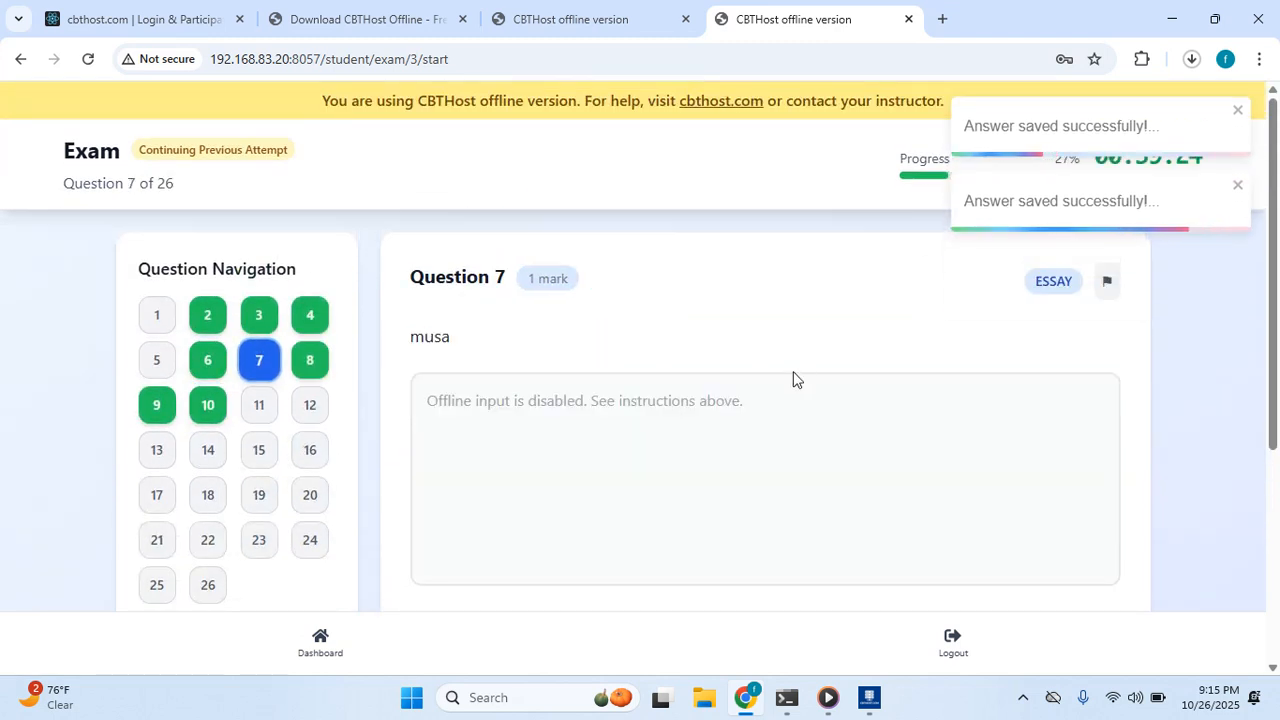
click(680, 410)
scroll(703, 397, down, 2)
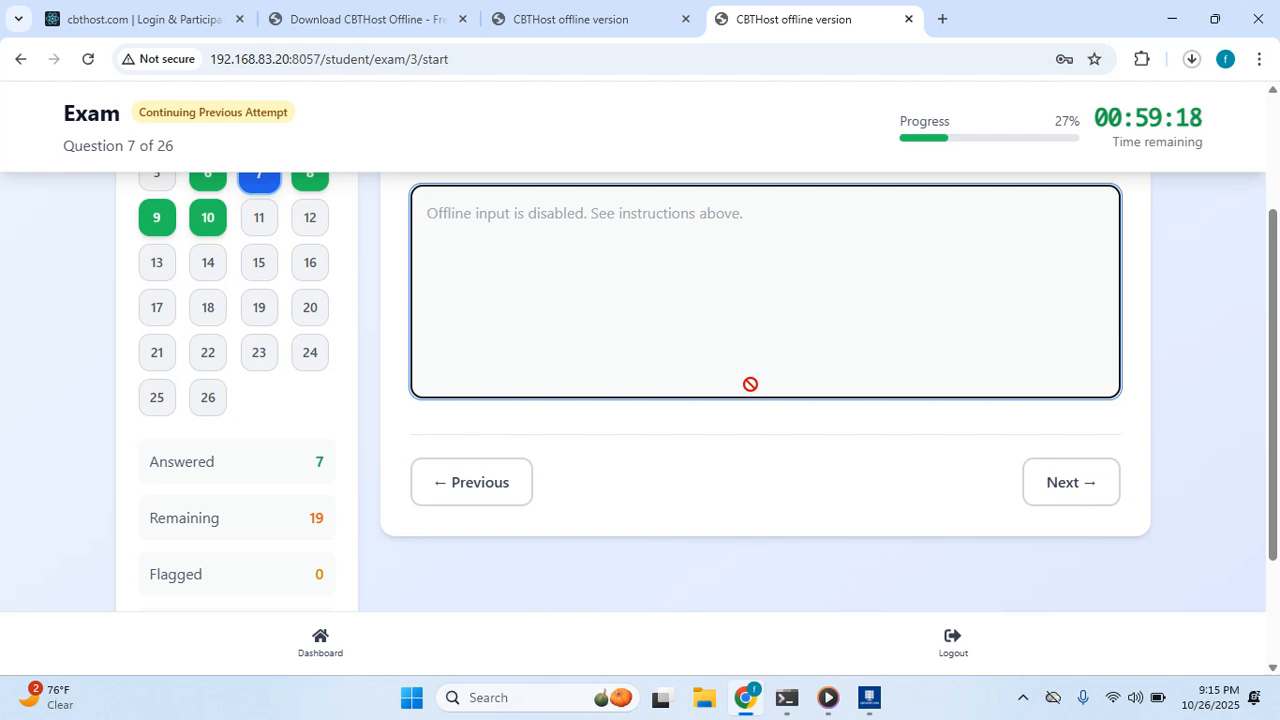
scroll(750, 384, up, 1)
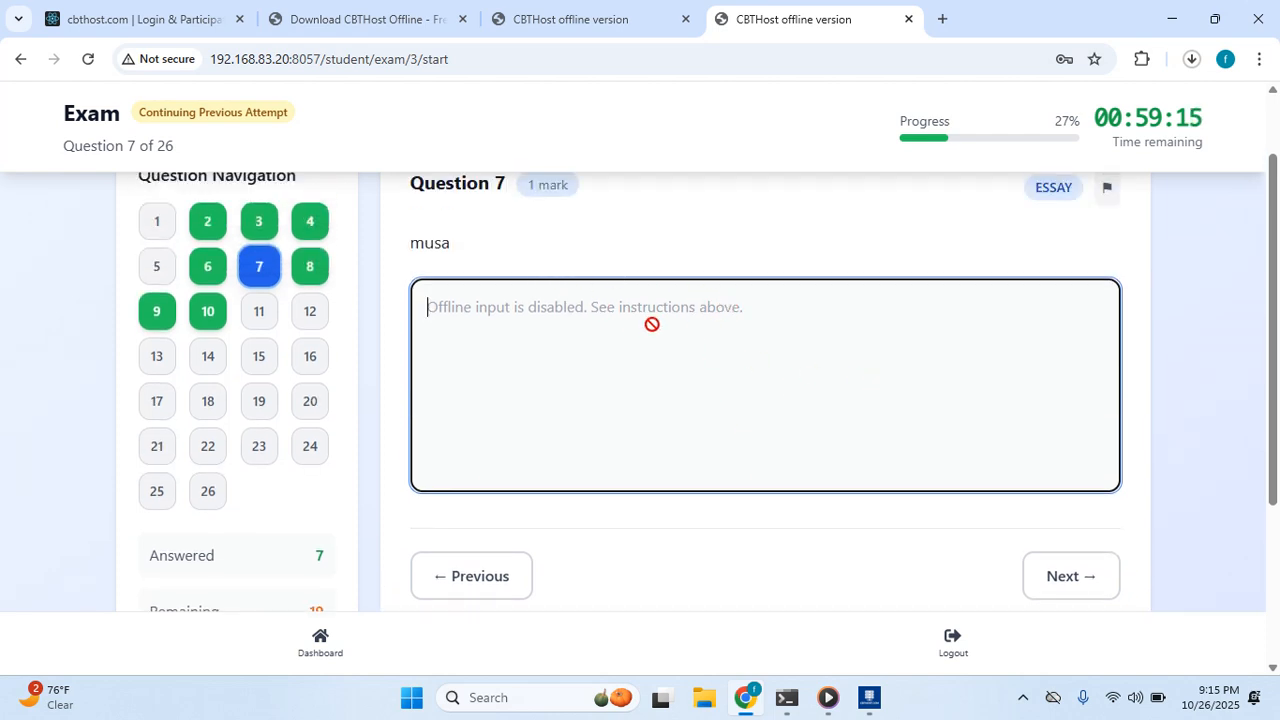
scroll(633, 297, up, 1)
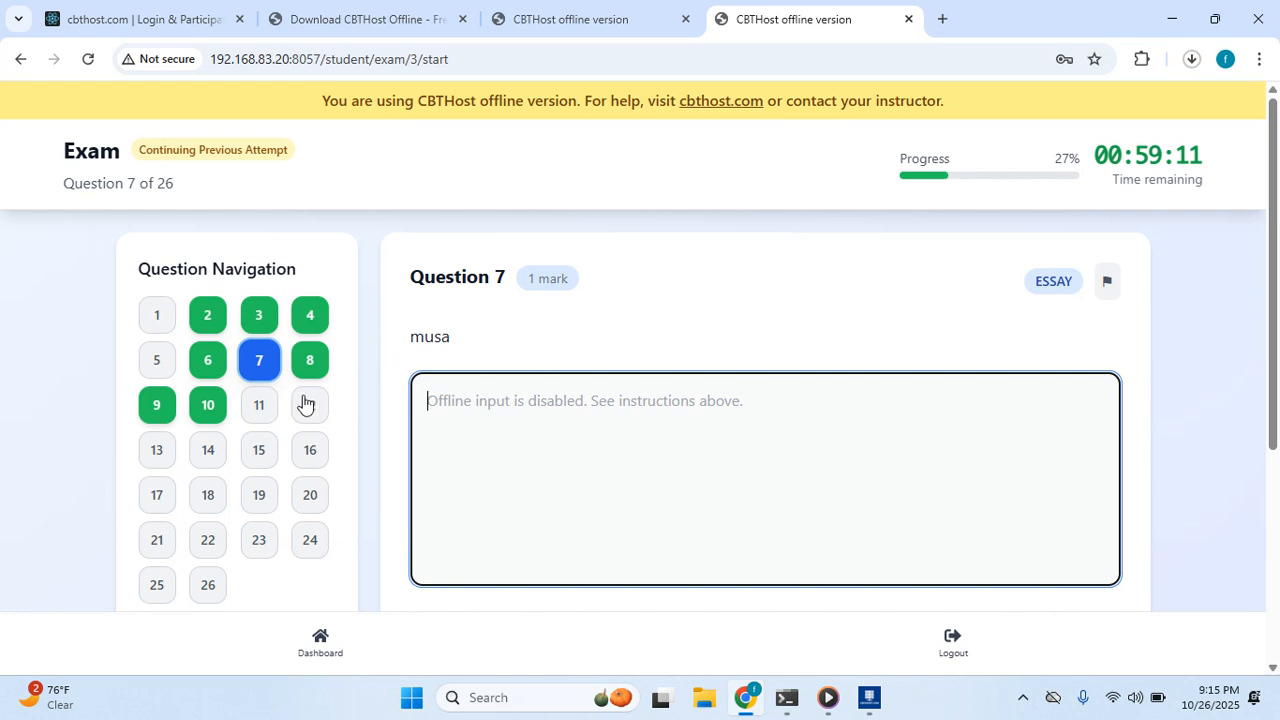
Answer questions 11–14: Windows, Network, Prolog, and Structured Query Language.
click(264, 410)
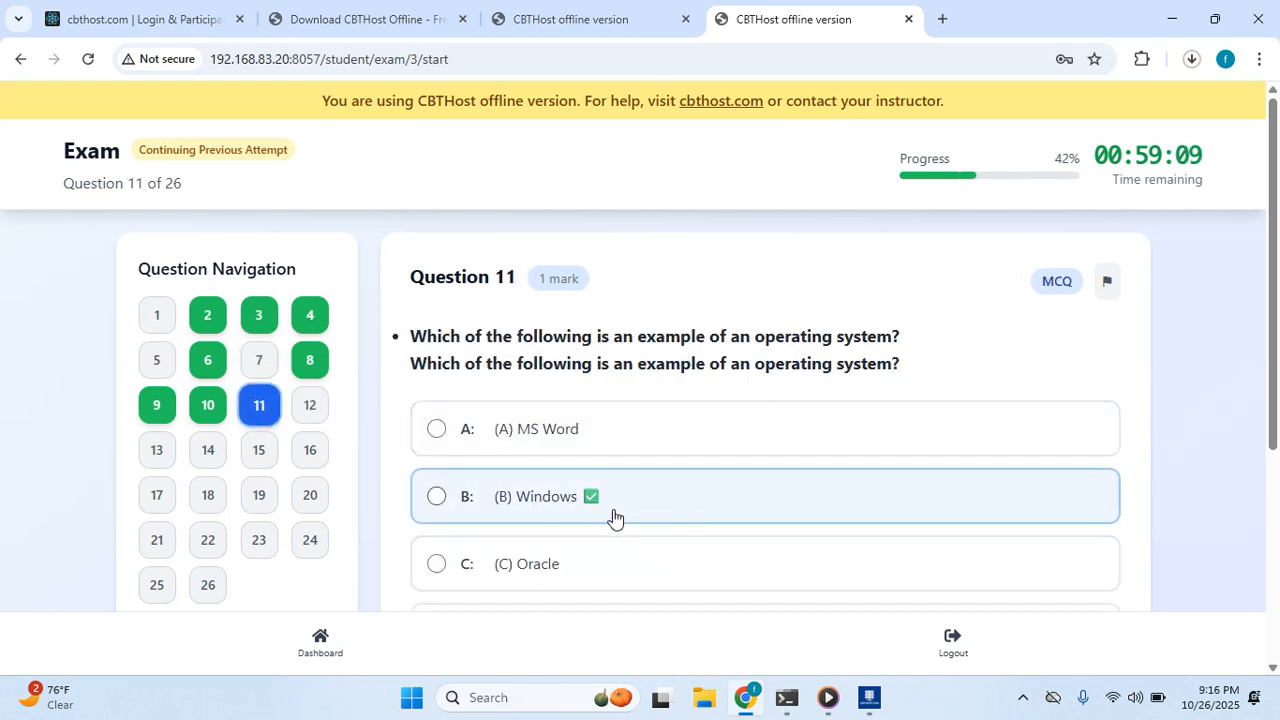
click(605, 515)
click(310, 405)
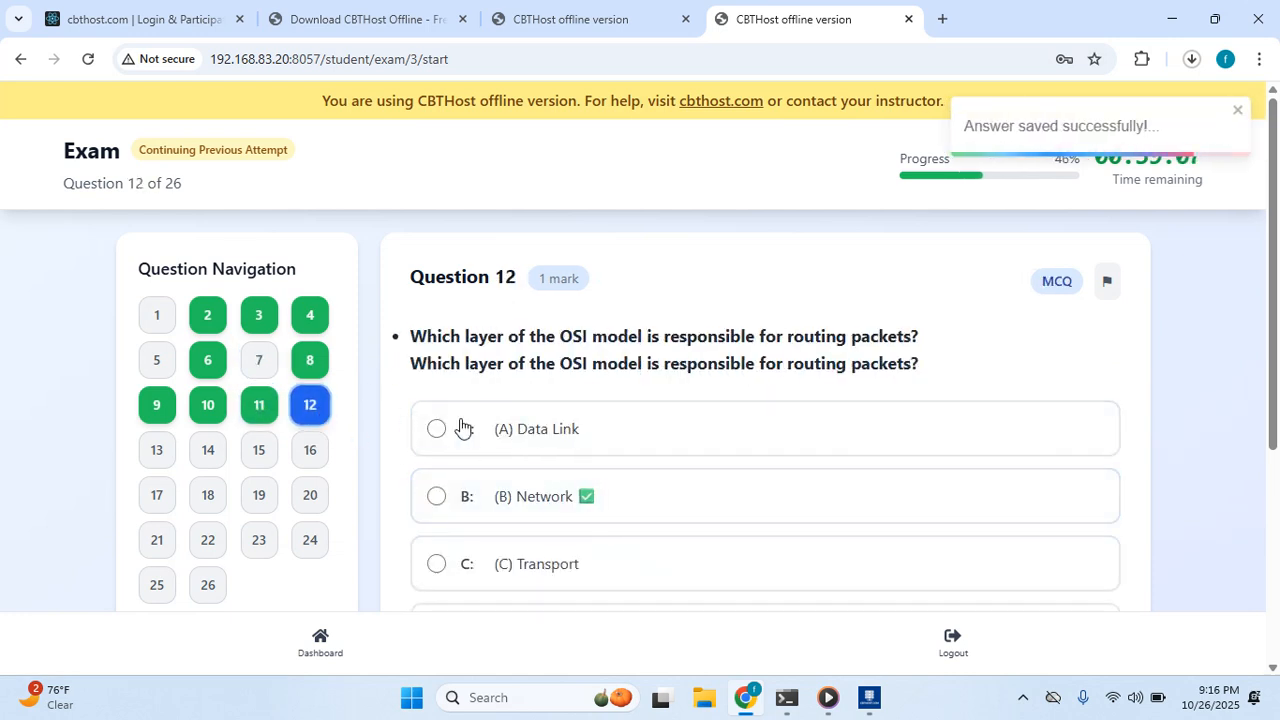
scroll(500, 445, down, 1)
click(550, 422)
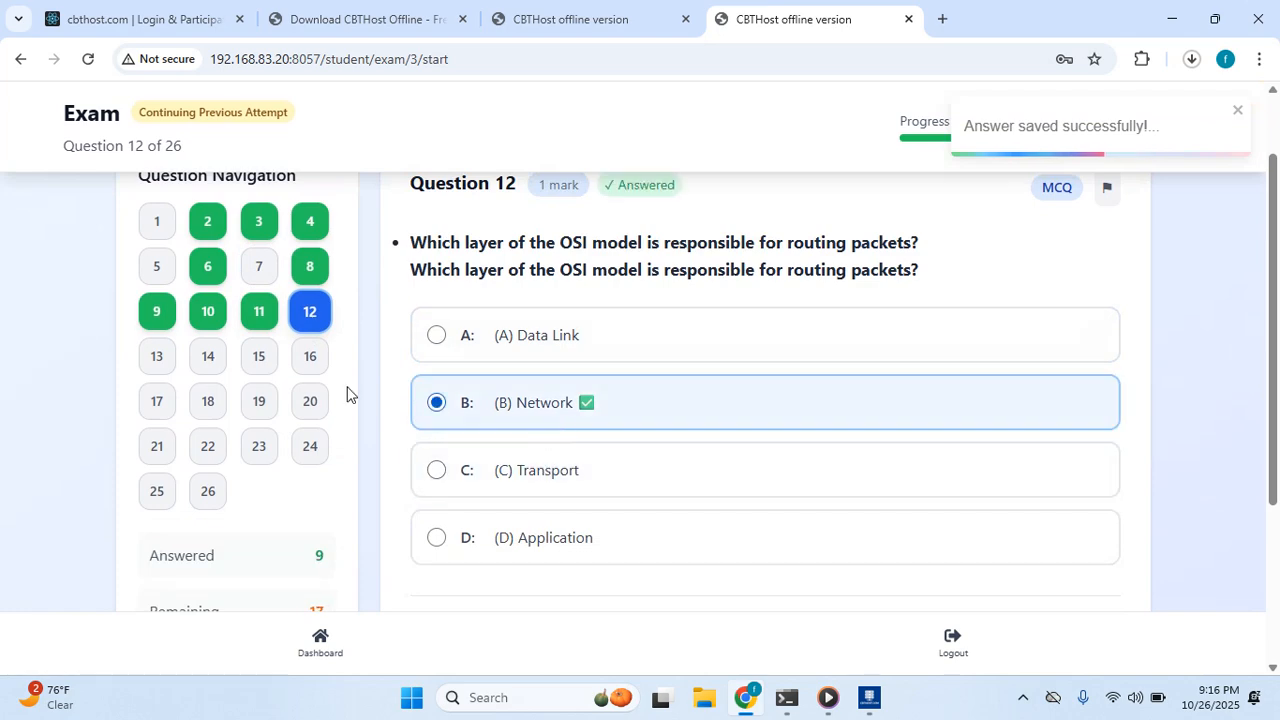
click(166, 357)
click(571, 333)
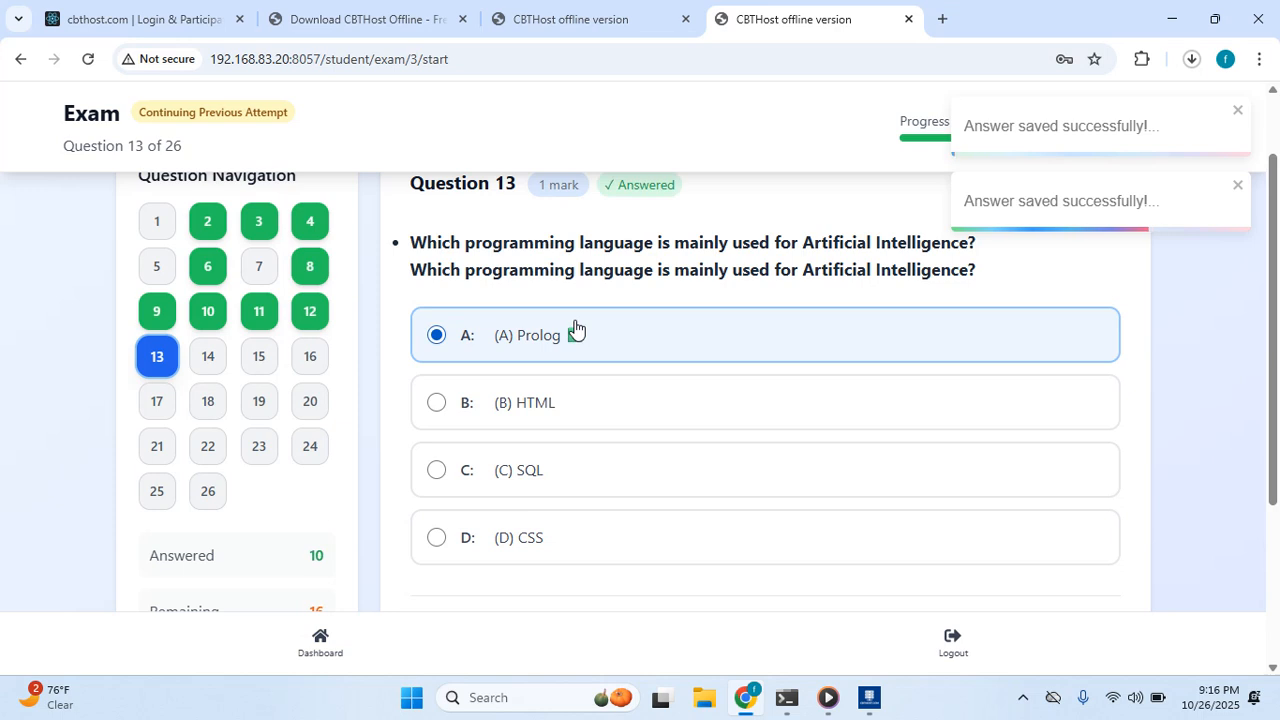
click(208, 360)
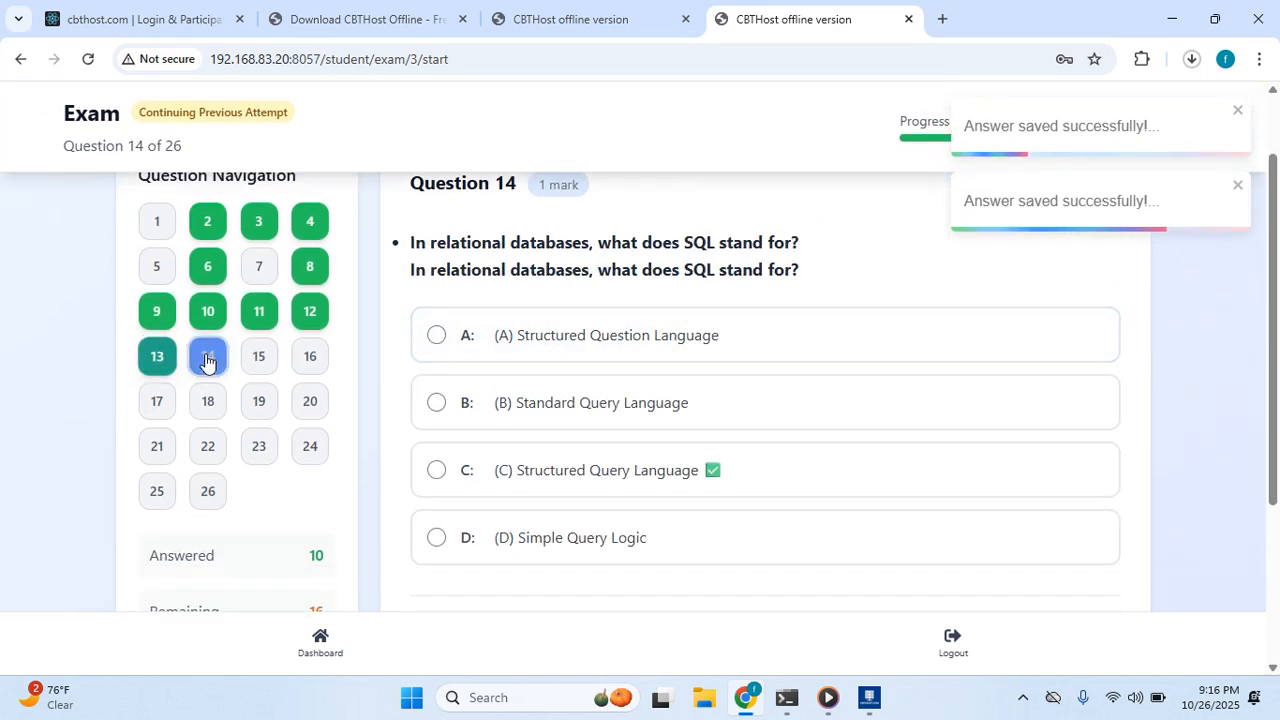
click(651, 474)
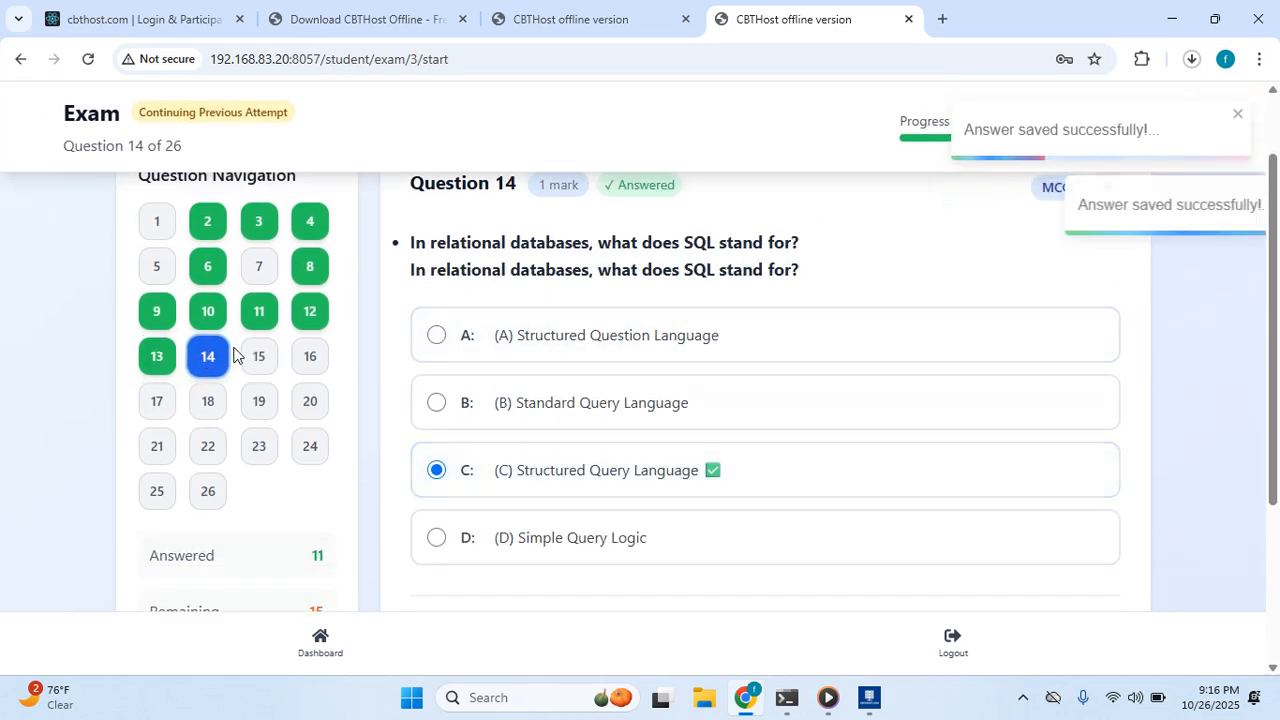
Answer questions 15–20: MS Excel, Internet Protocol, Stack, ROM, Merge Sort, Central Processing Unit.
click(256, 356)
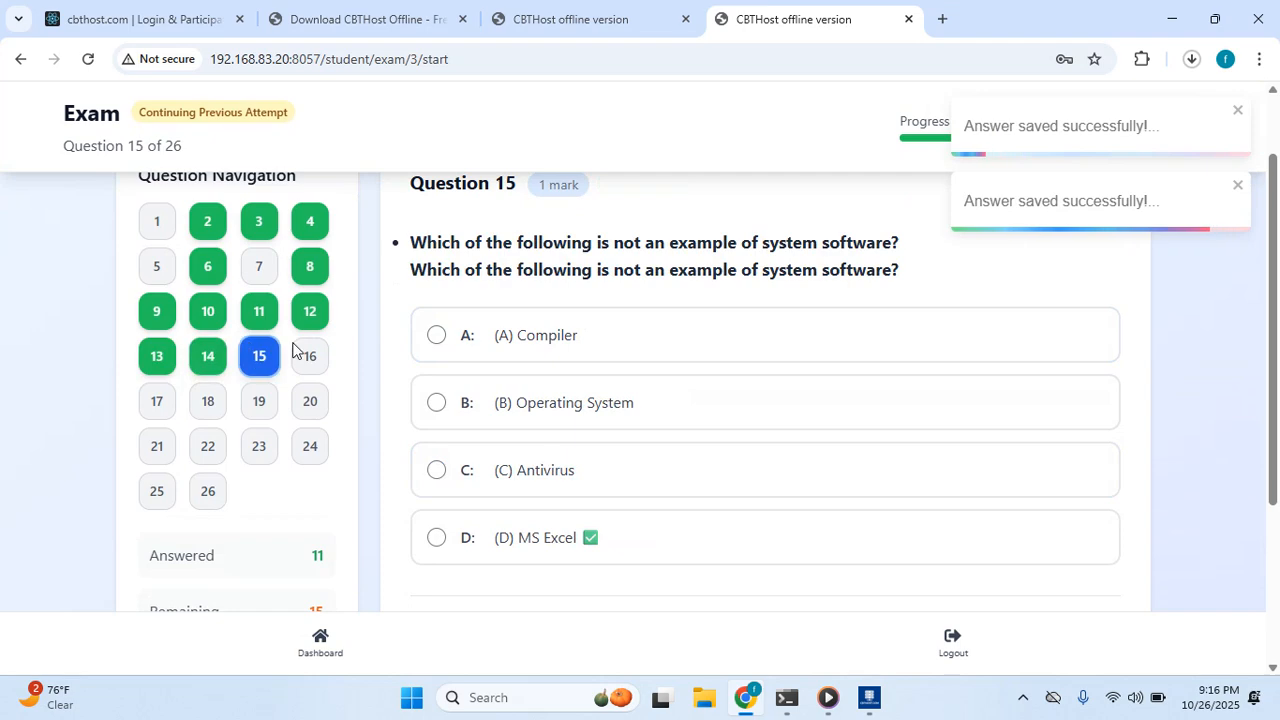
click(517, 543)
click(316, 357)
click(592, 422)
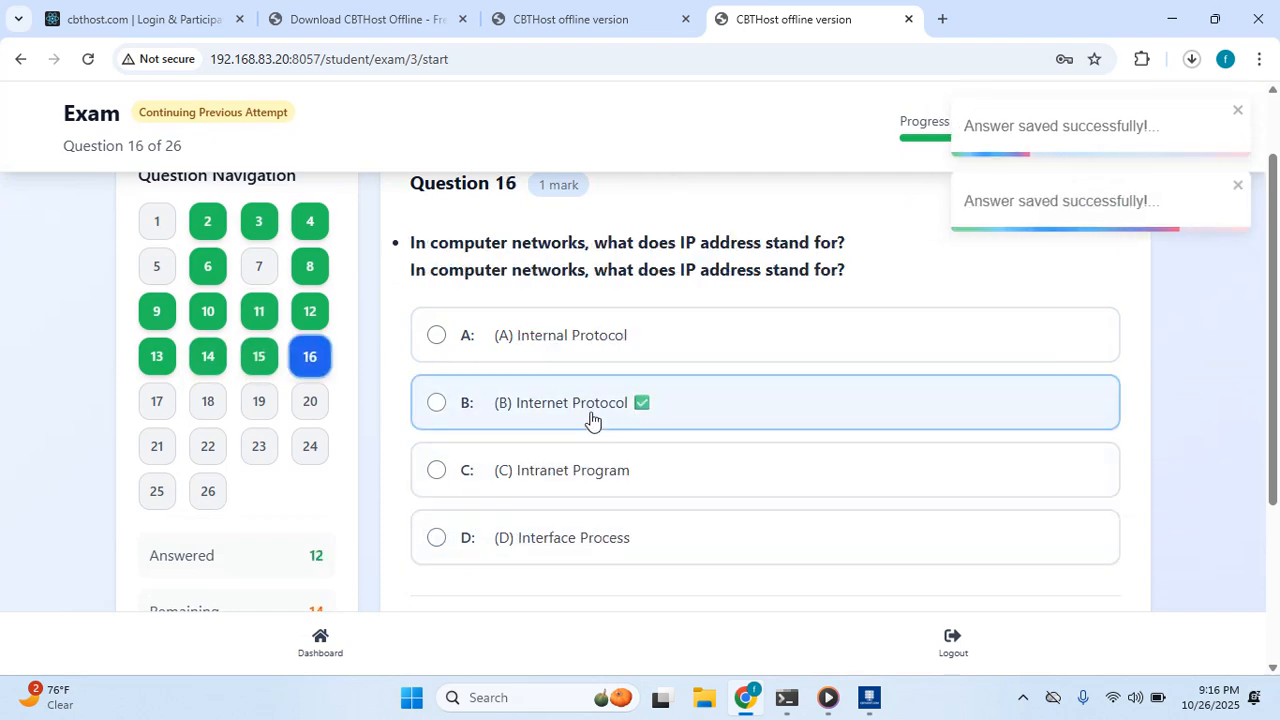
click(160, 405)
click(485, 425)
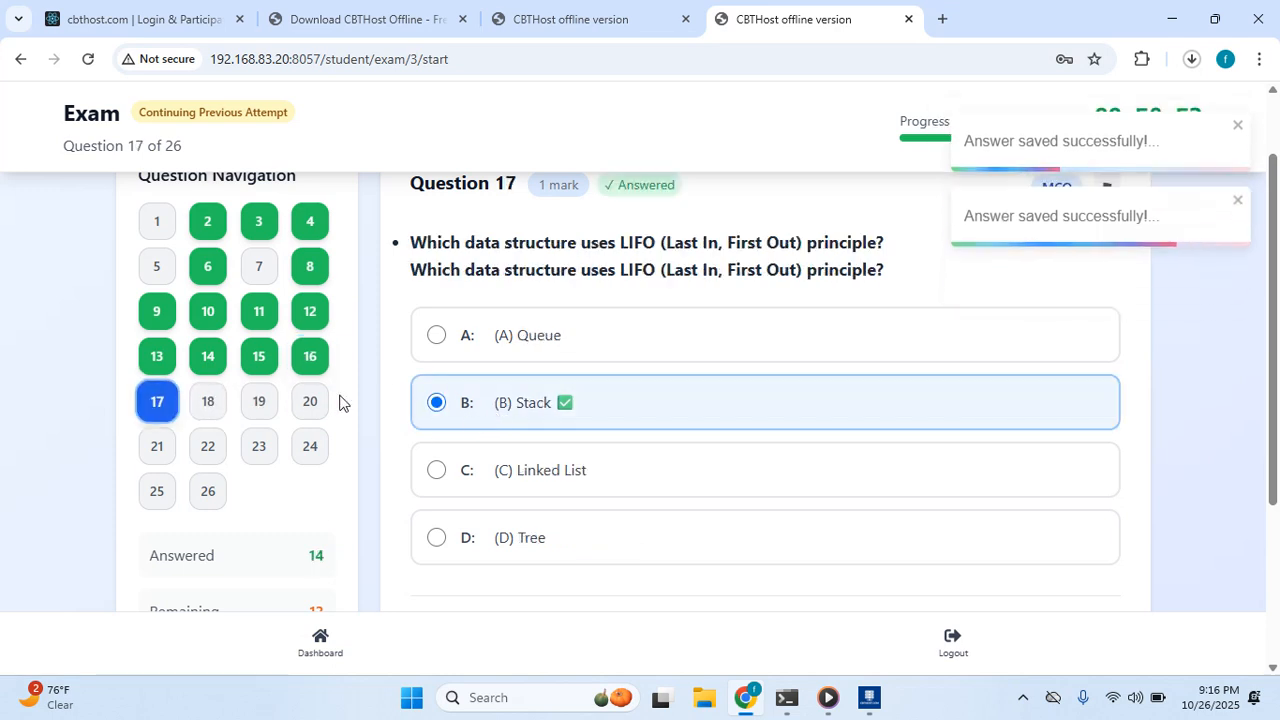
click(214, 404)
click(567, 470)
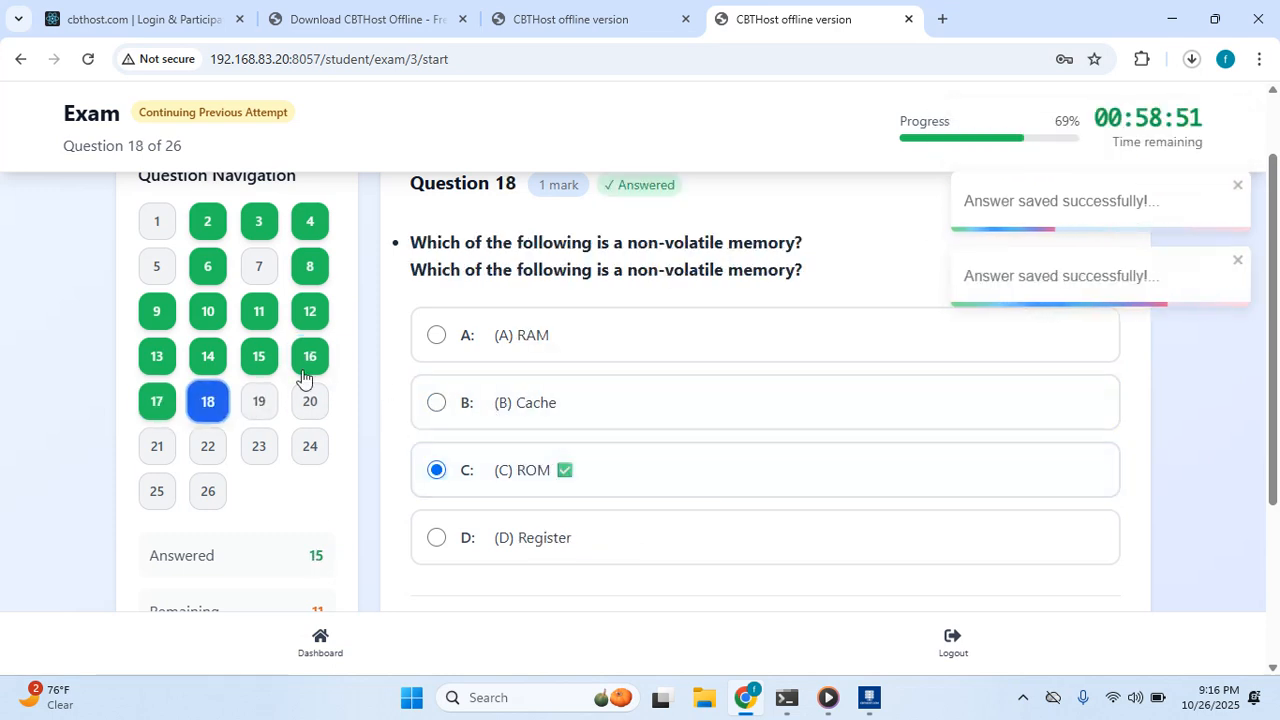
click(268, 399)
click(604, 420)
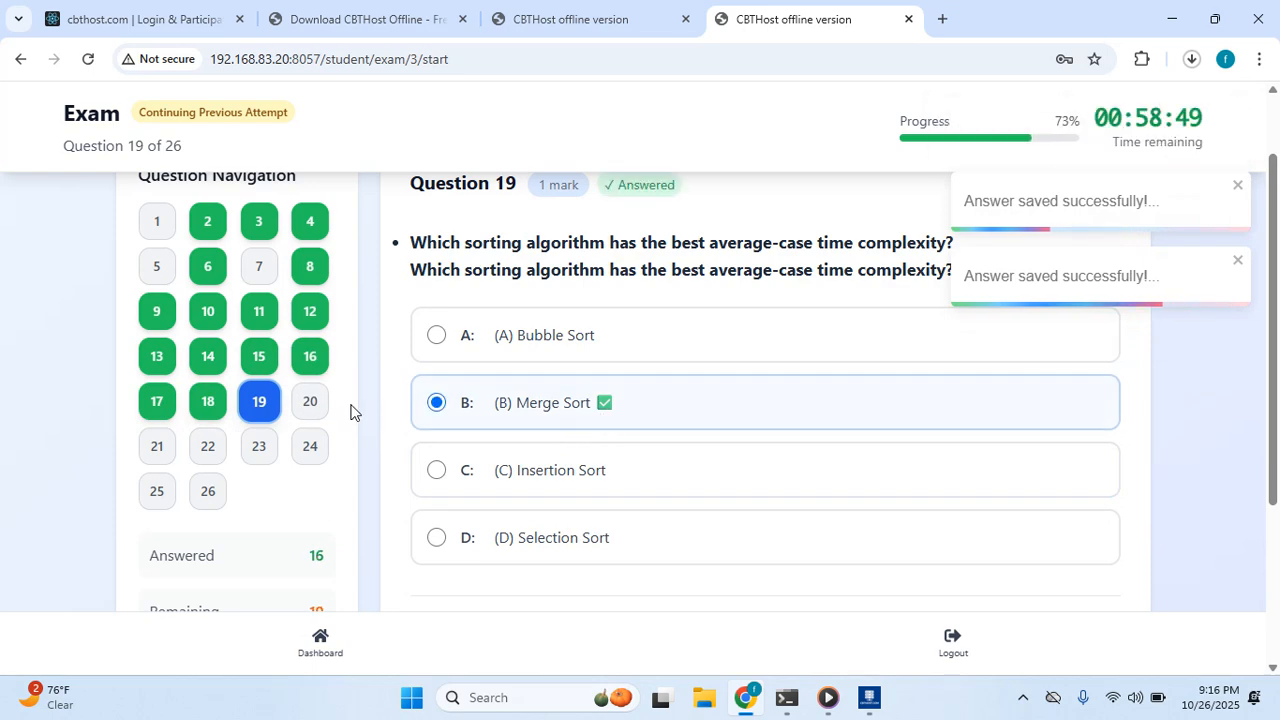
click(313, 409)
click(586, 357)
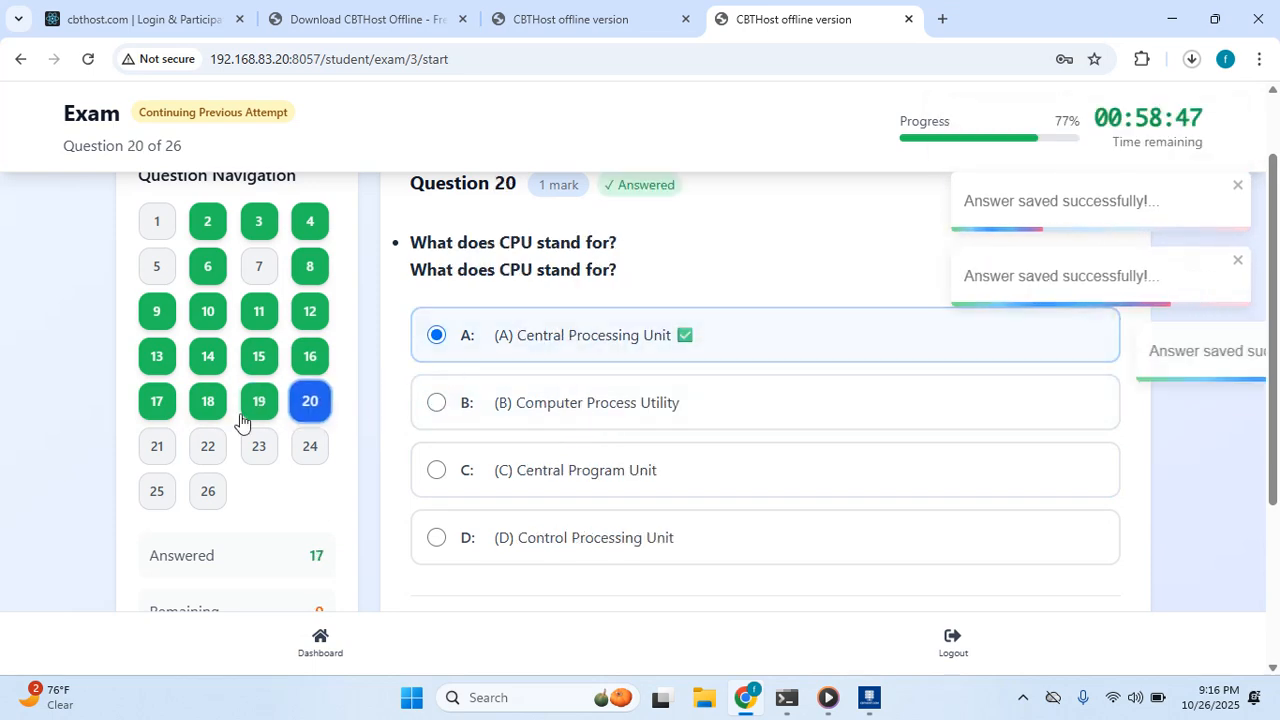
Answer questions 21–26: Windows, Network, Prolog, Structured Query Language, MS Excel, Internet Protocol.
click(157, 447)
click(541, 400)
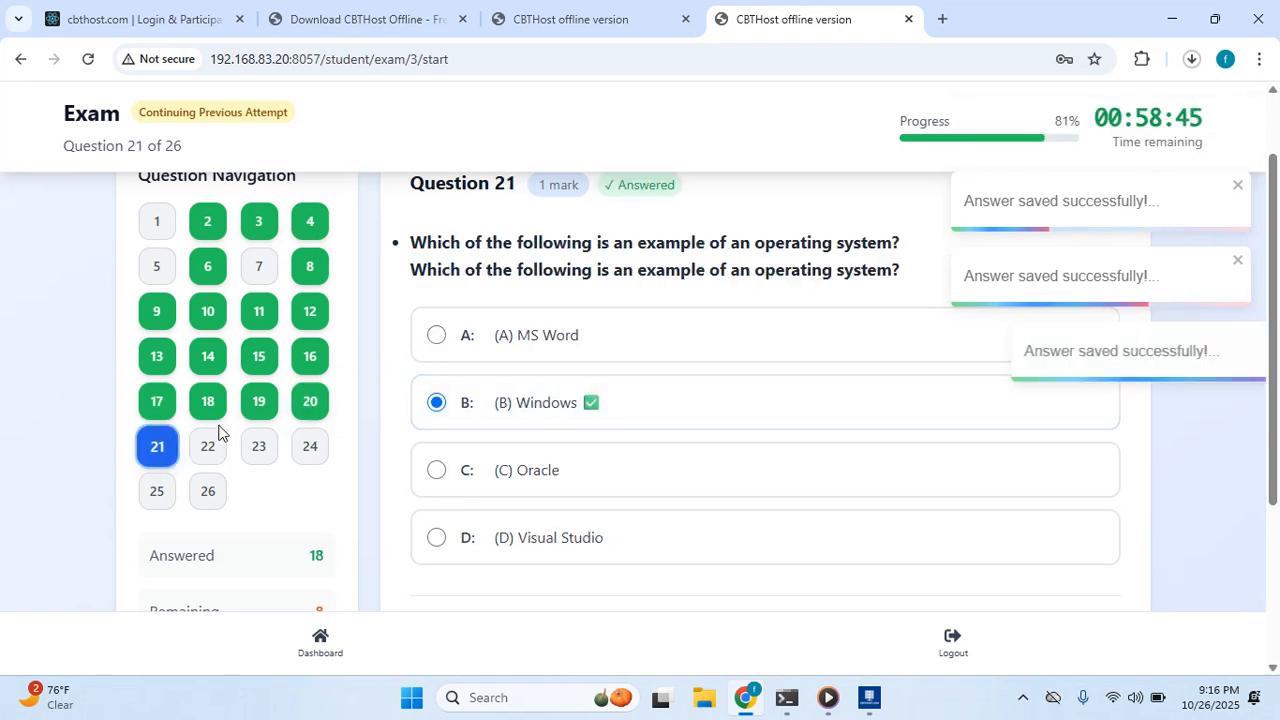
click(207, 446)
click(520, 403)
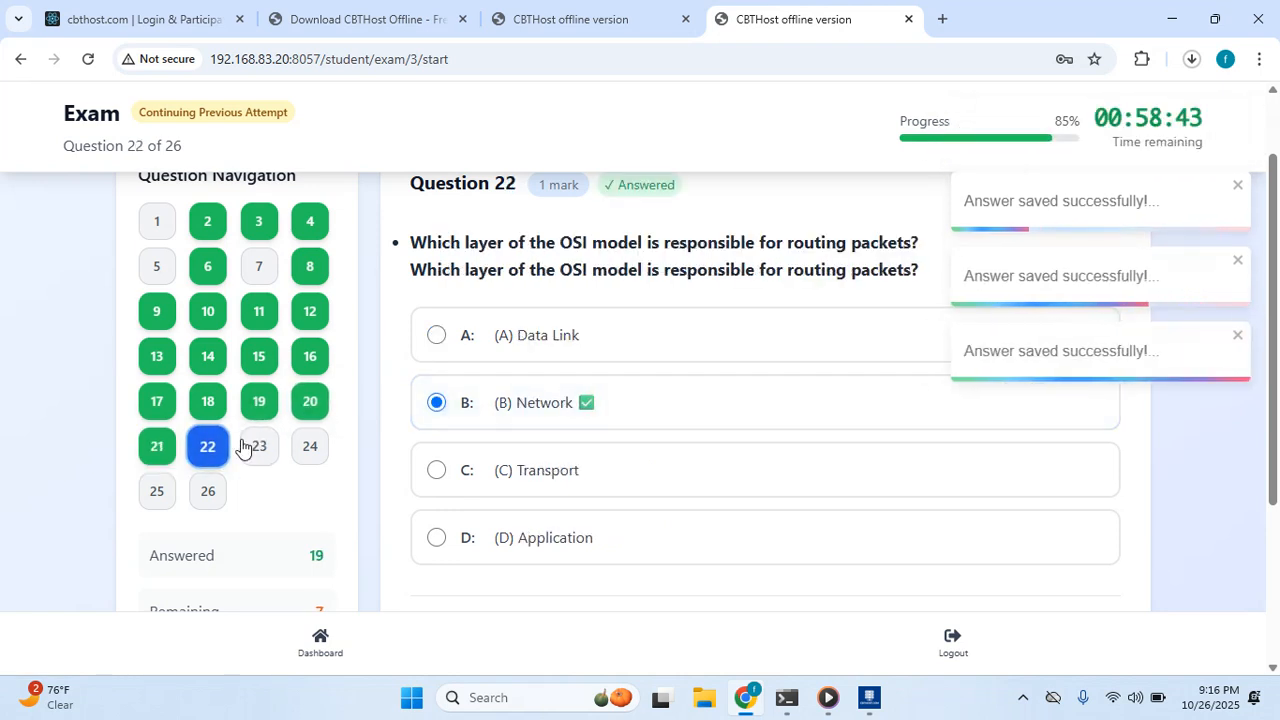
click(258, 446)
click(530, 345)
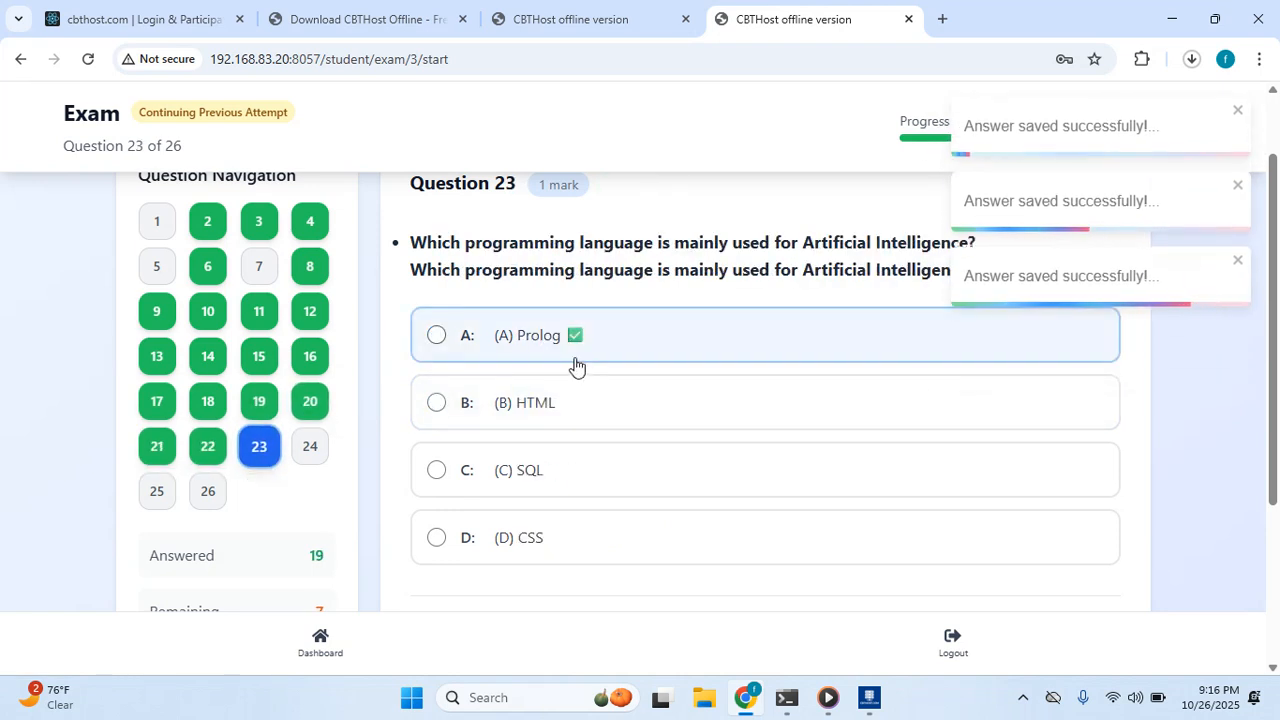
click(320, 452)
click(540, 456)
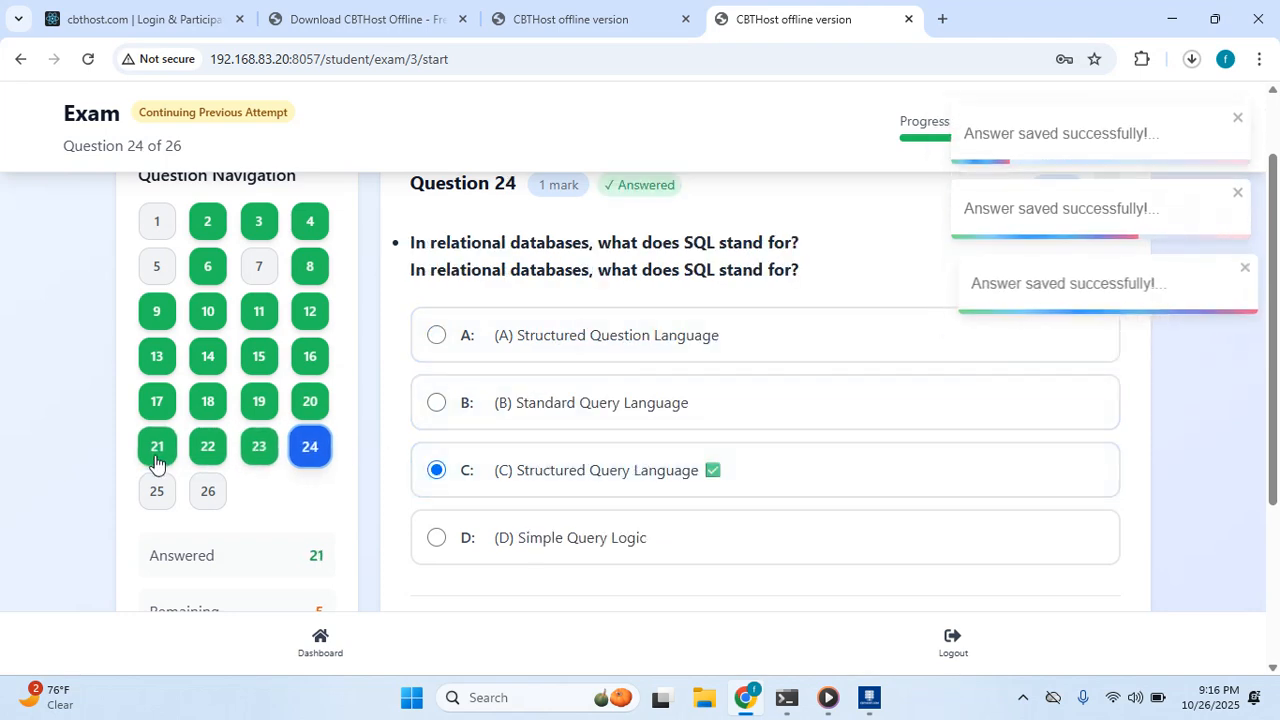
click(157, 491)
click(558, 546)
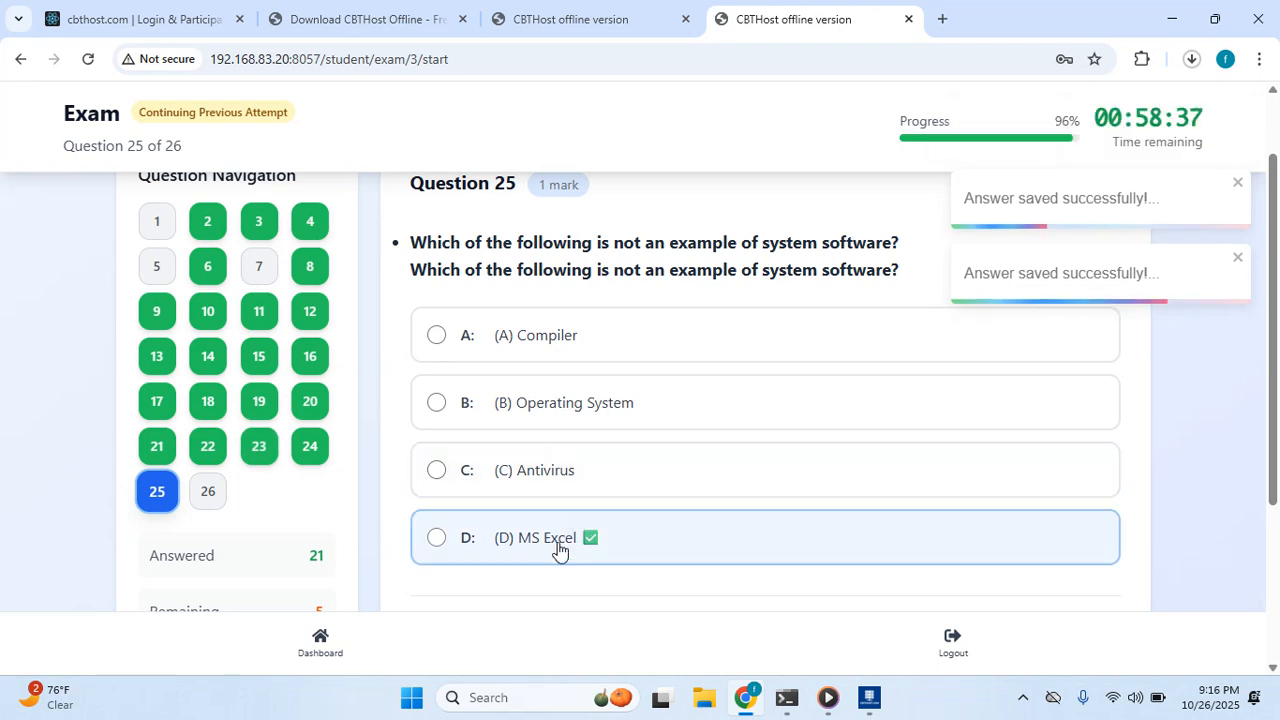
click(206, 491)
click(575, 425)
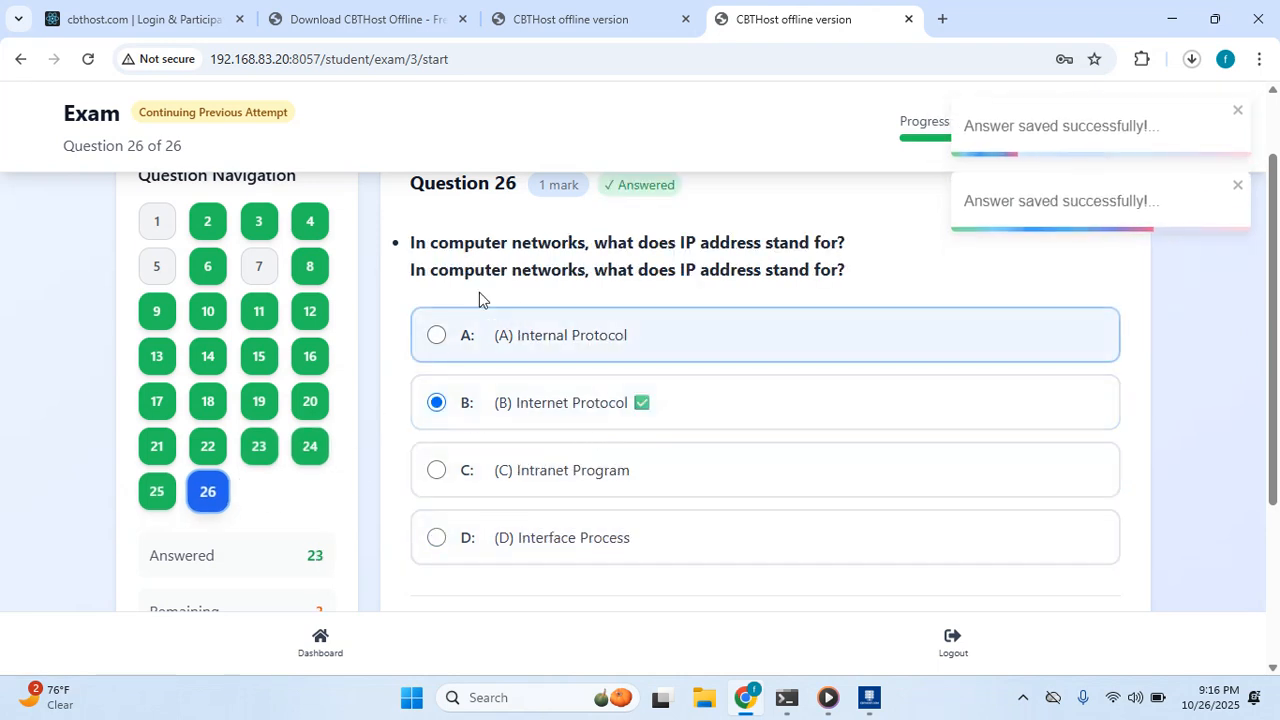
scroll(479, 290, down, 3)
scroll(560, 228, up, 3)
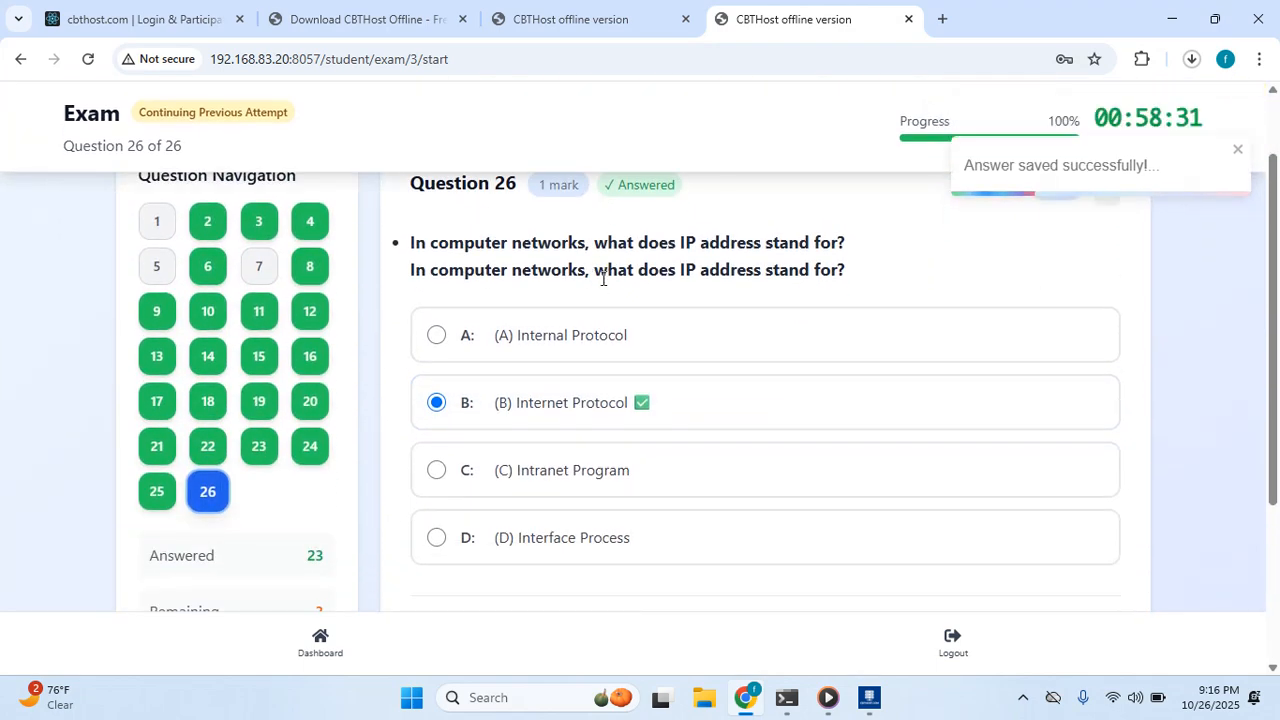
scroll(605, 285, down, 3)
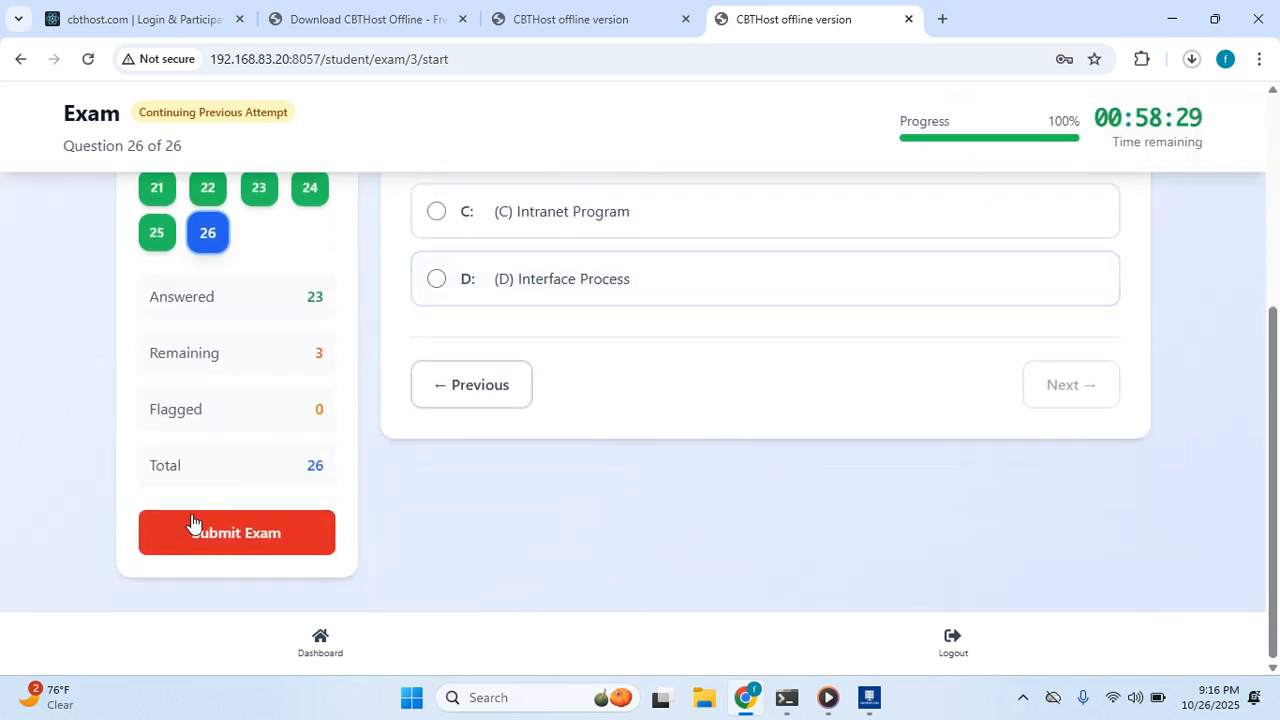
Submit the general test exam and confirm the submission.
click(249, 534)
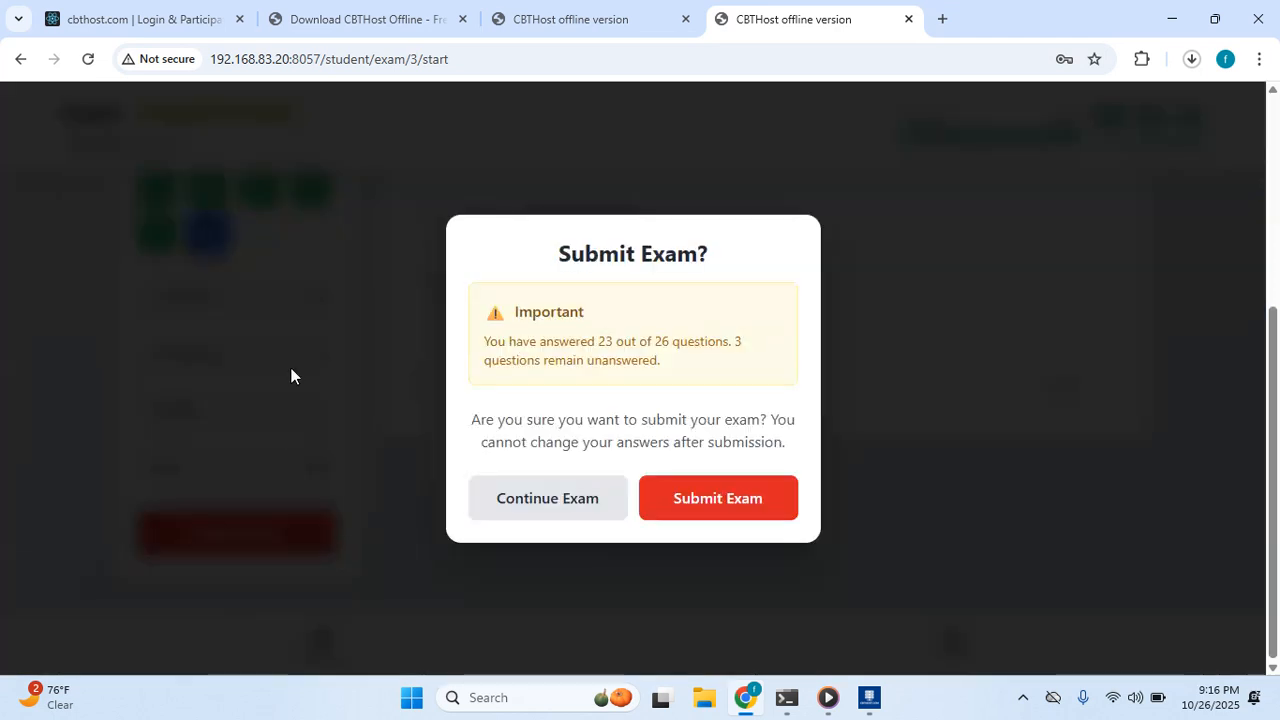
click(737, 512)
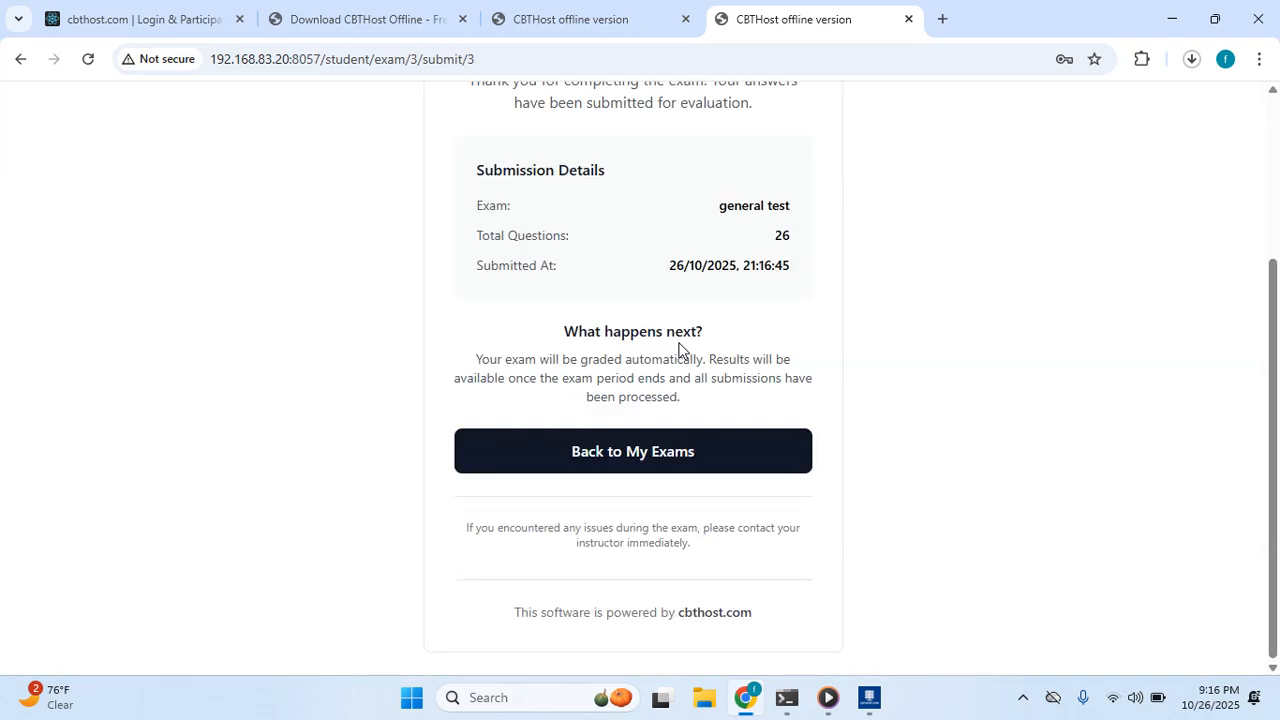
scroll(659, 348, up, 3)
scroll(663, 345, down, 3)
scroll(759, 252, up, 2)
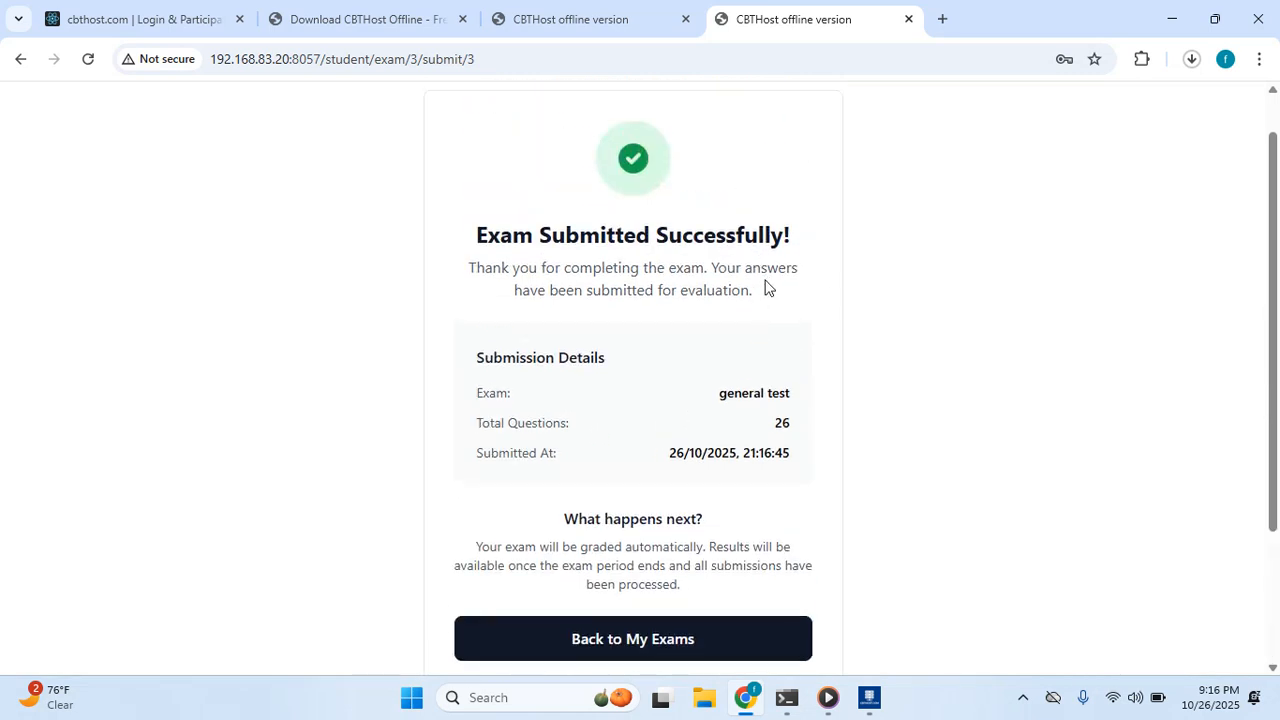
scroll(778, 340, down, 1)
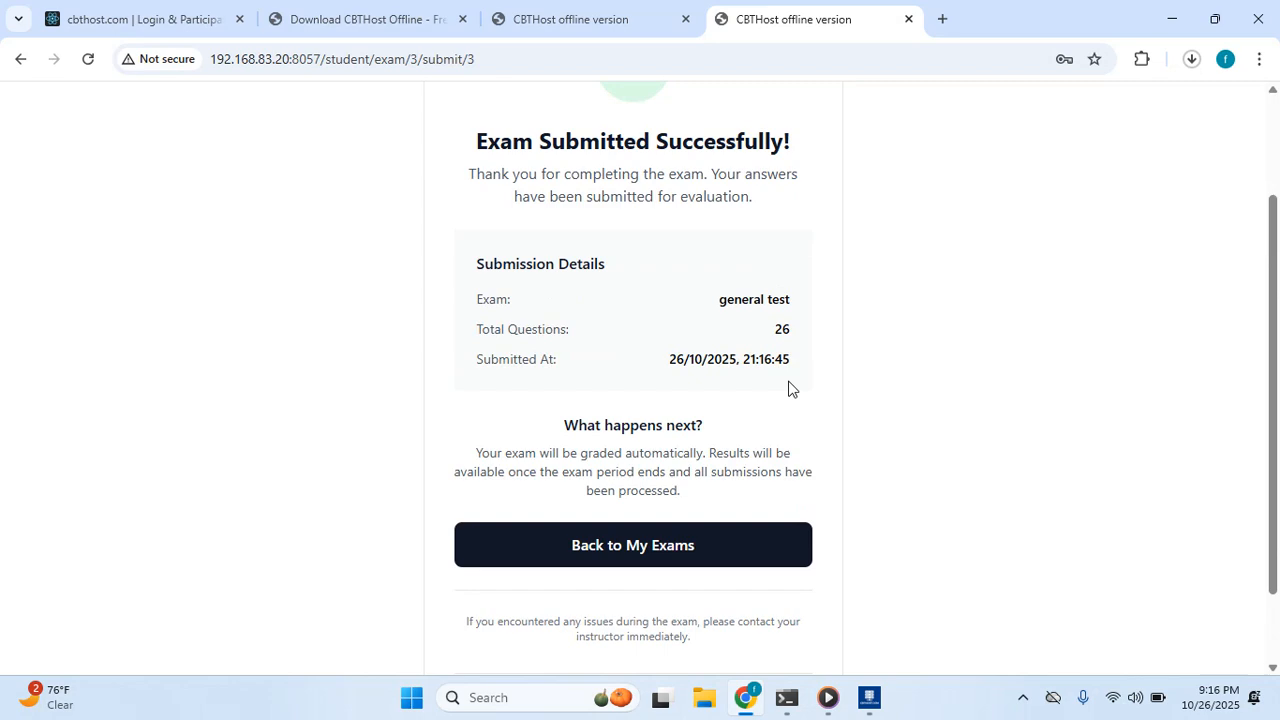
Go back to My Exams, where general test is listed as Completed.
click(666, 551)
scroll(489, 280, down, 2)
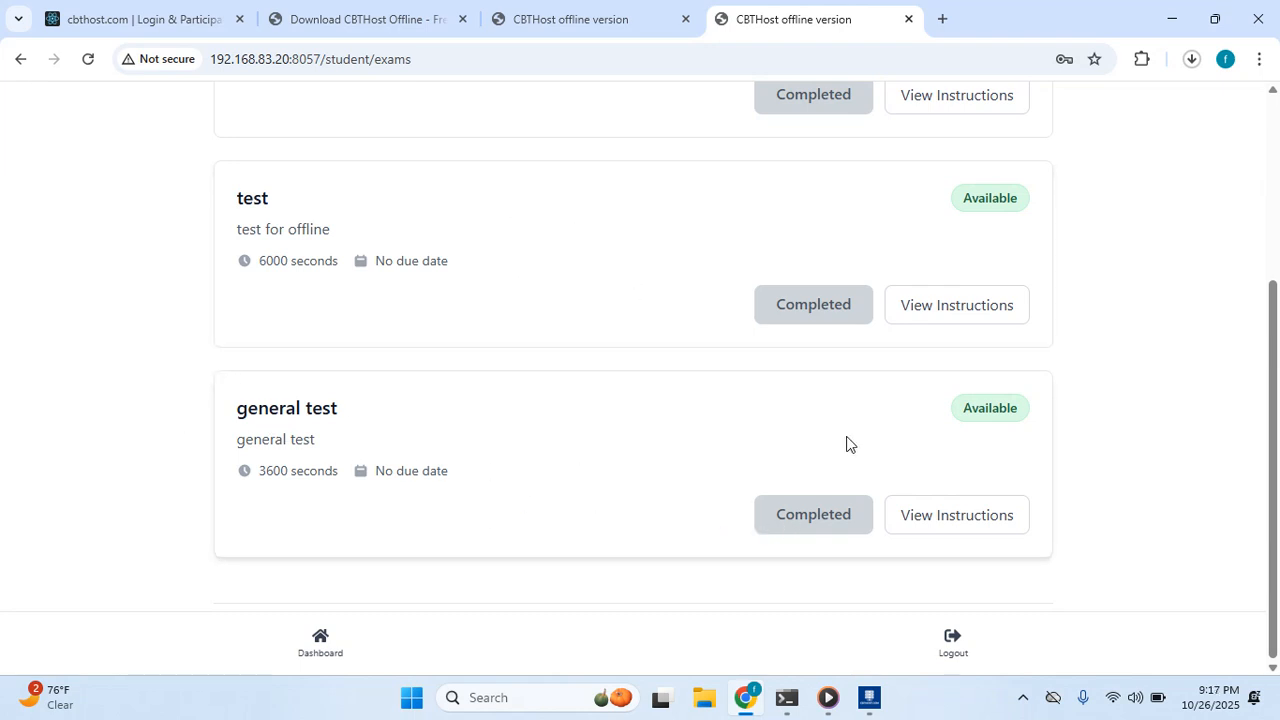
scroll(999, 435, up, 3)
scroll(1000, 434, down, 3)
mouse_move(868, 699)
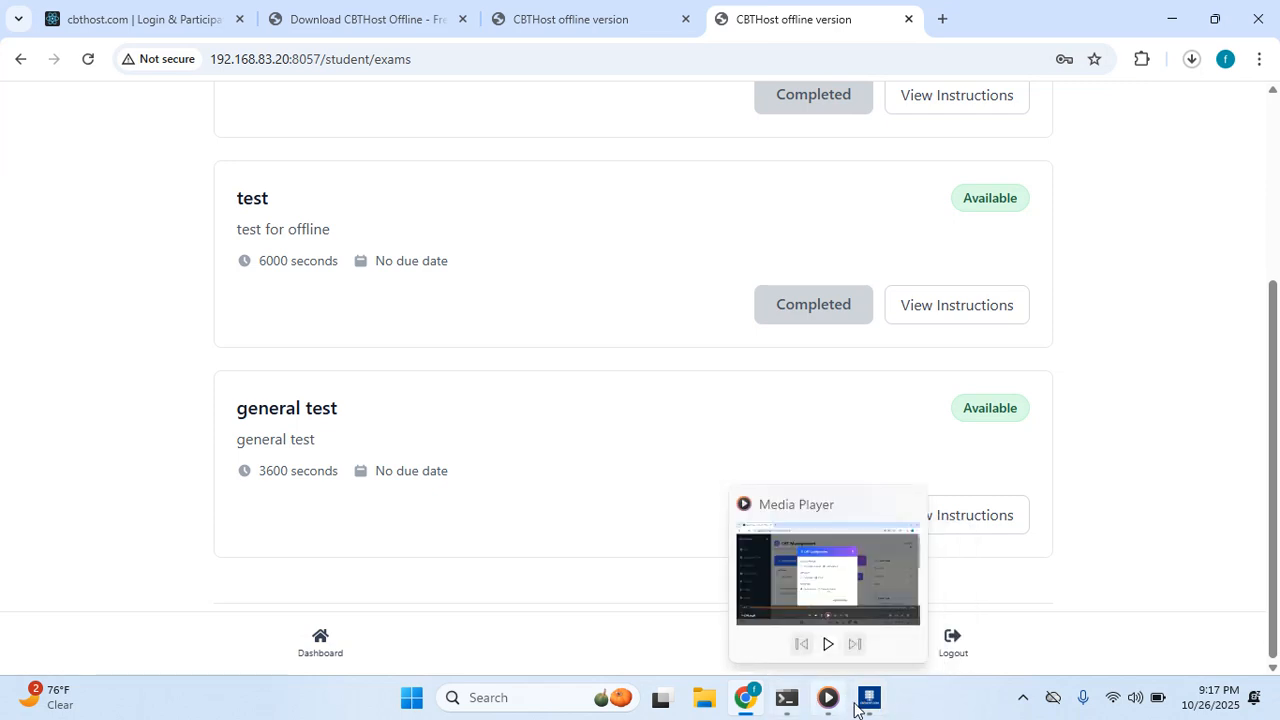
Switch to the CBTHost System window and open the admin login page.
click(871, 705)
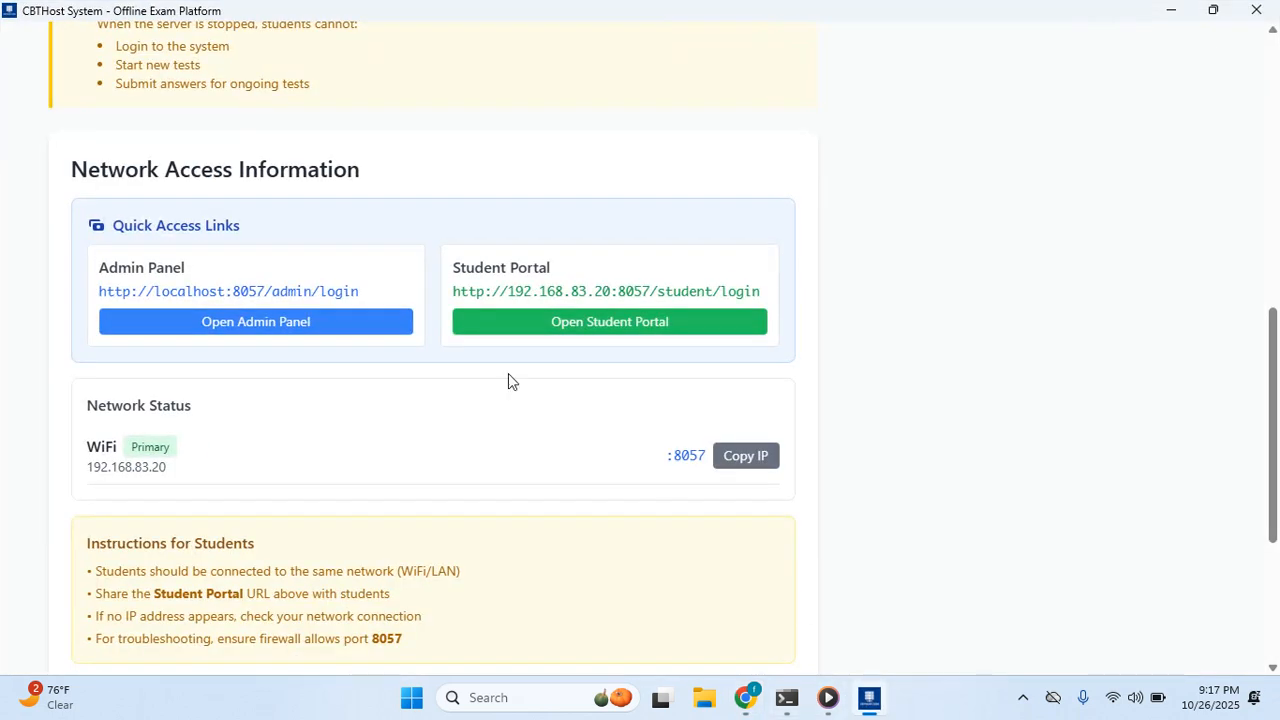
click(227, 322)
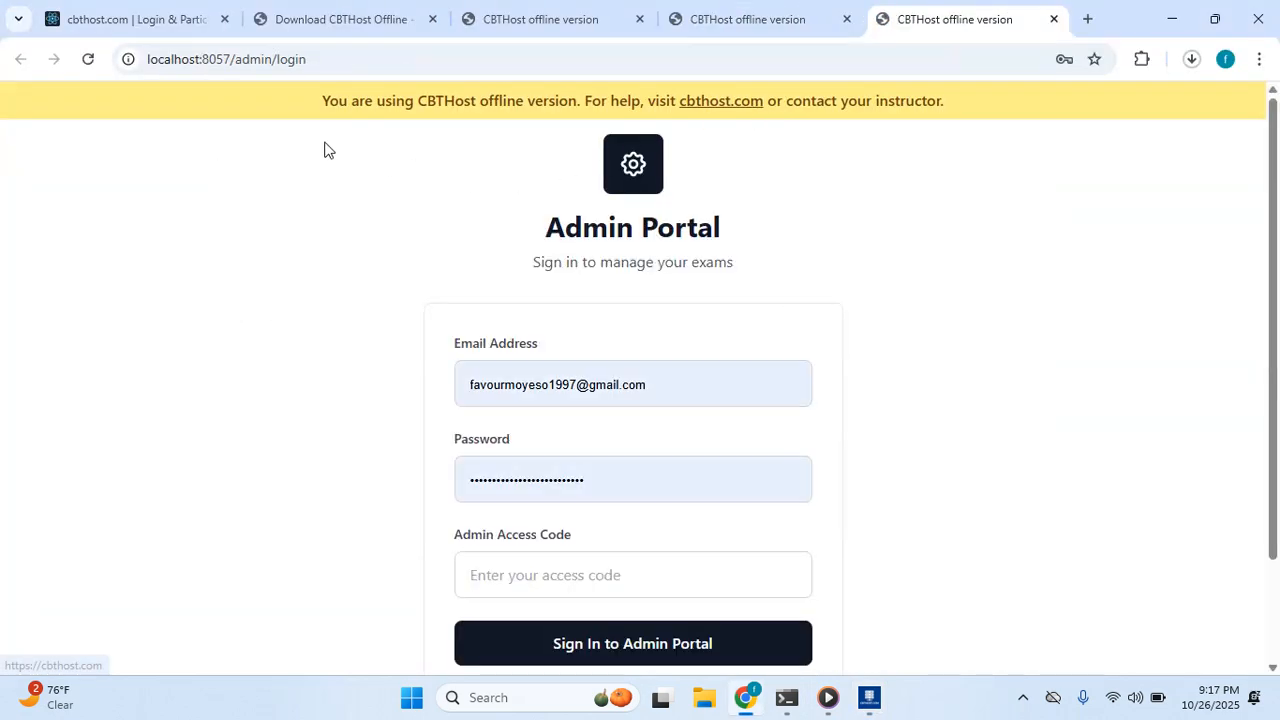
scroll(374, 146, down, 2)
scroll(390, 140, up, 2)
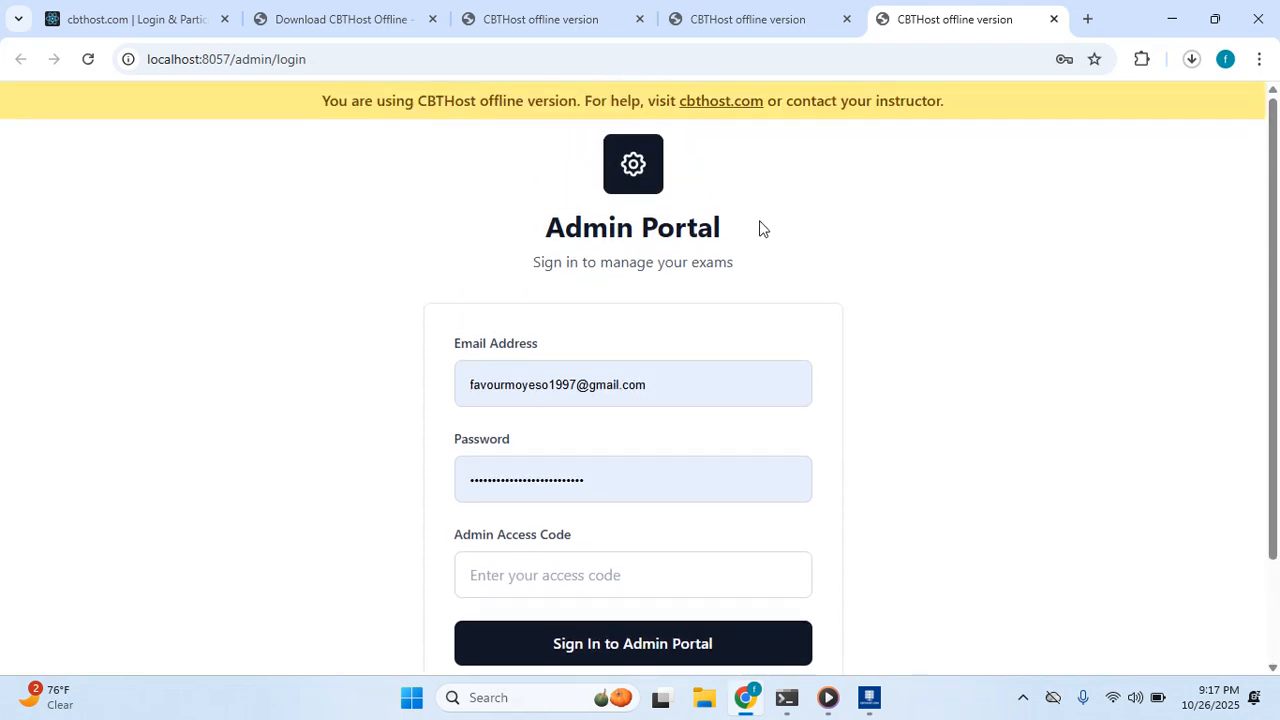
scroll(717, 257, down, 2)
Sign in with the admin access code and dismiss Chrome's password warnings.
click(583, 444)
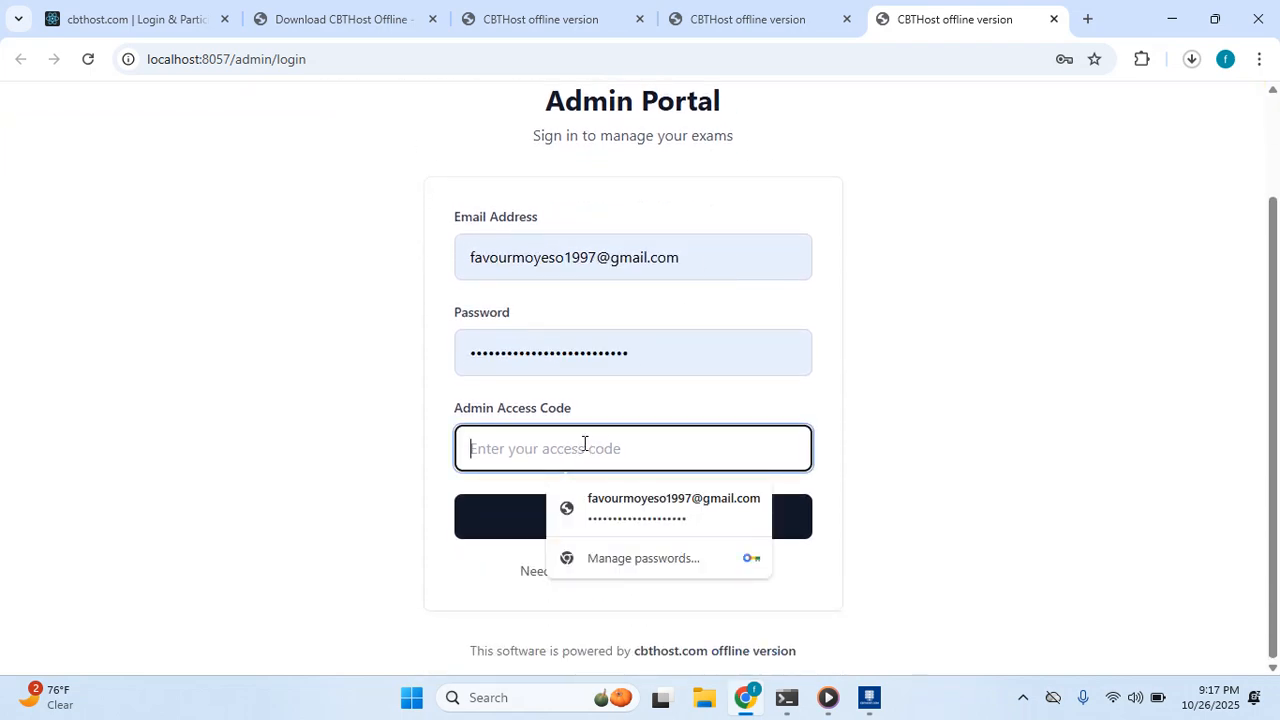
text(••••)
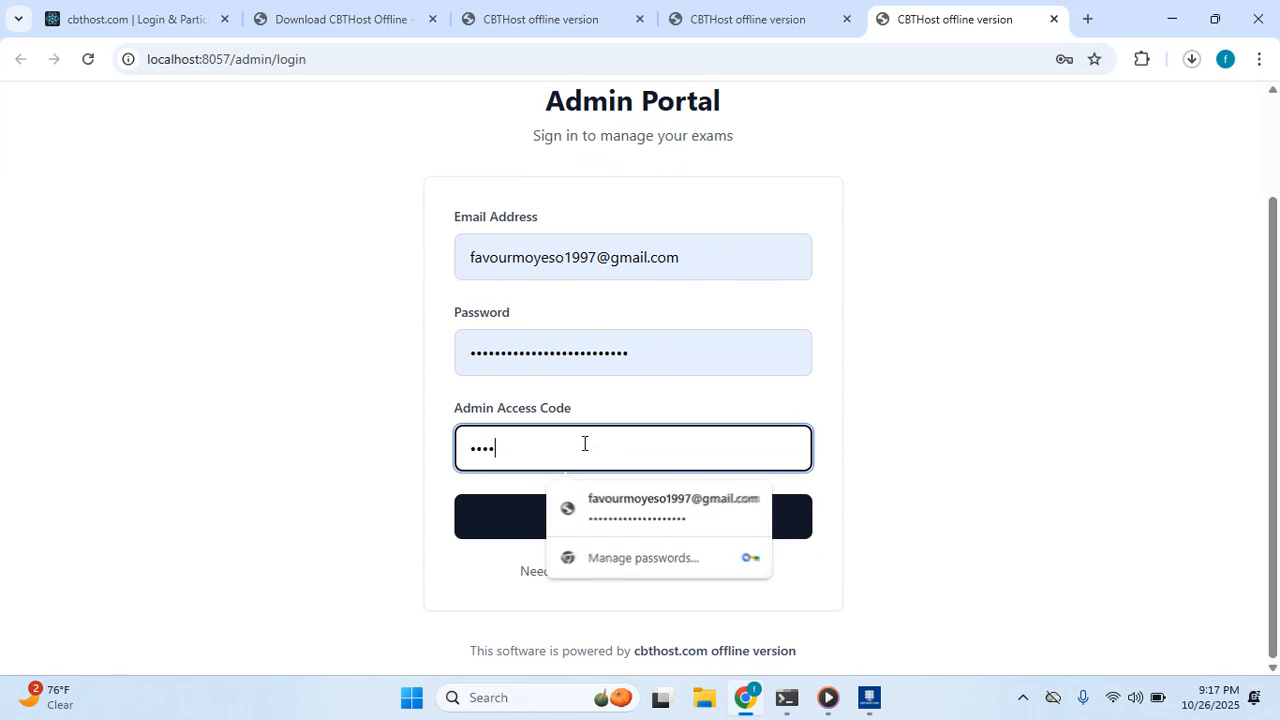
click(365, 403)
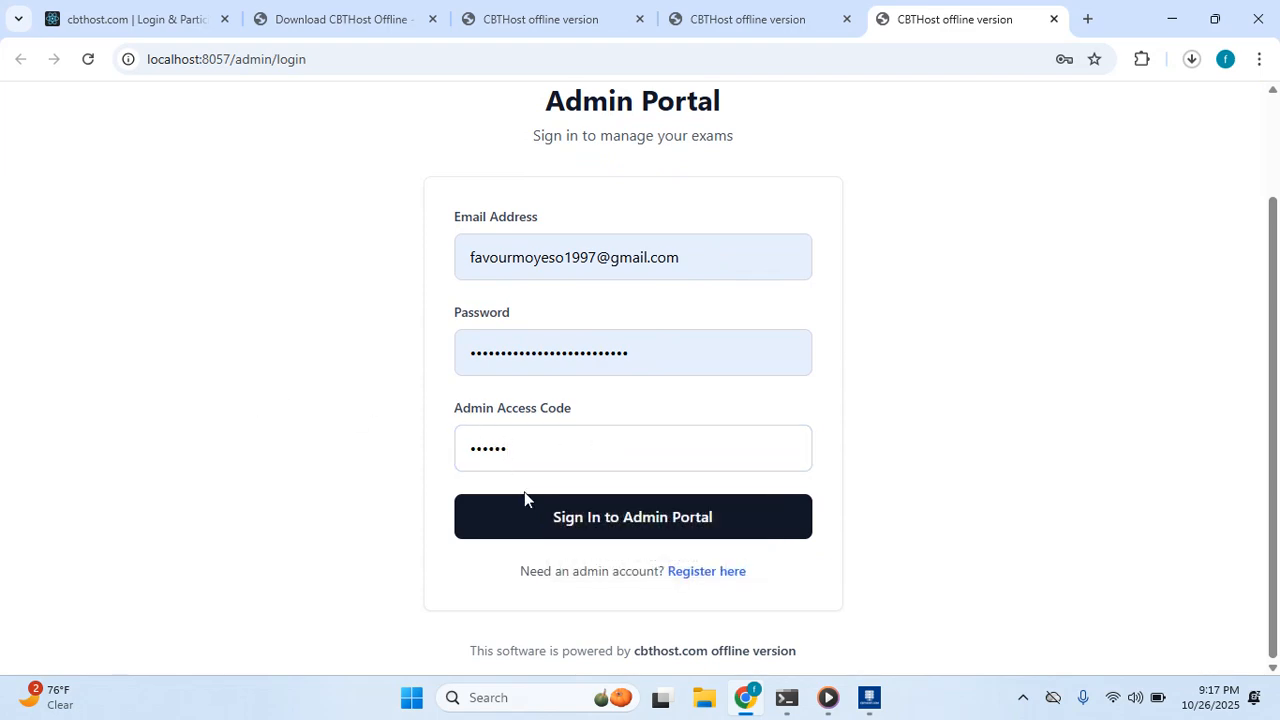
click(526, 514)
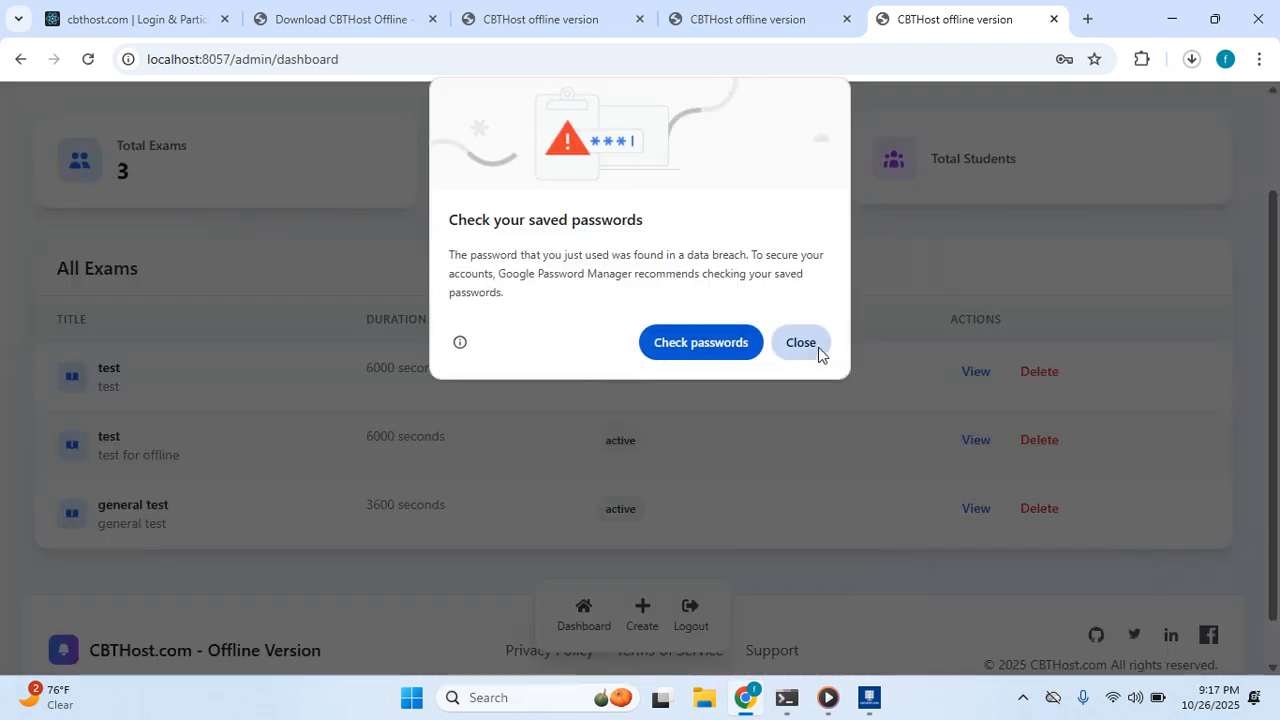
click(818, 347)
Open the general test exam page and view its results, showing a best score of 31.
click(977, 516)
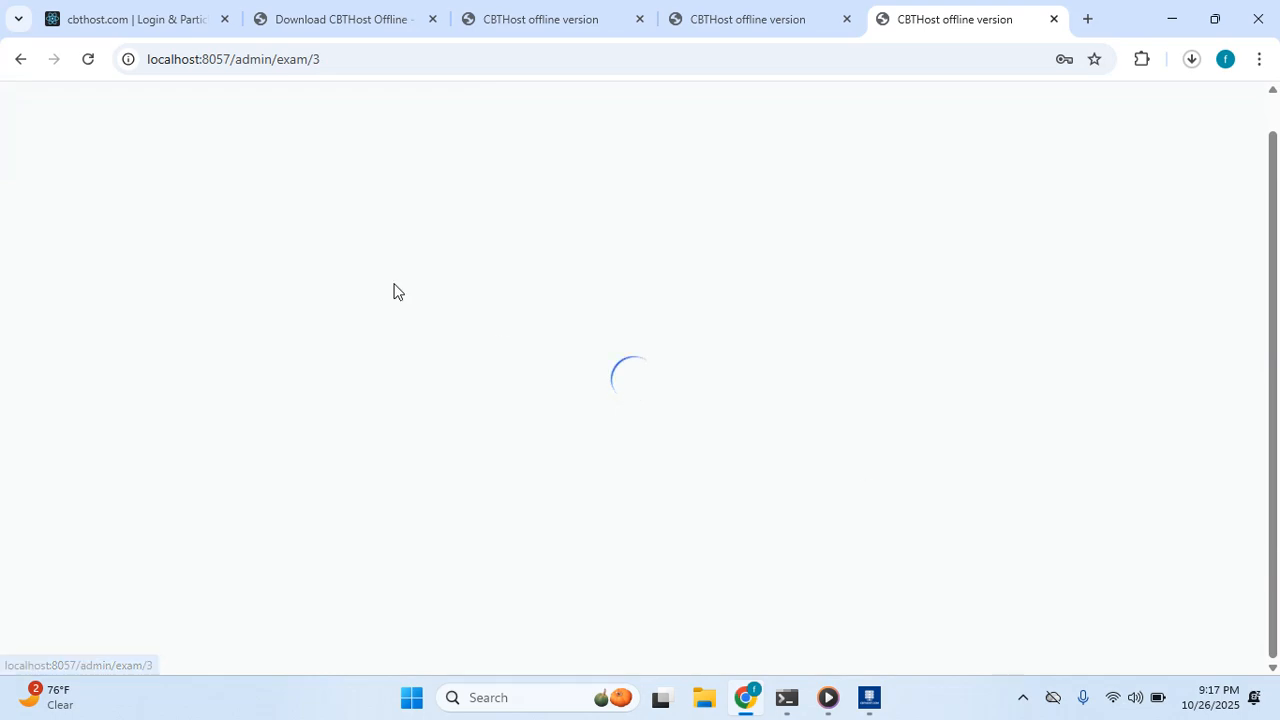
scroll(294, 249, down, 2)
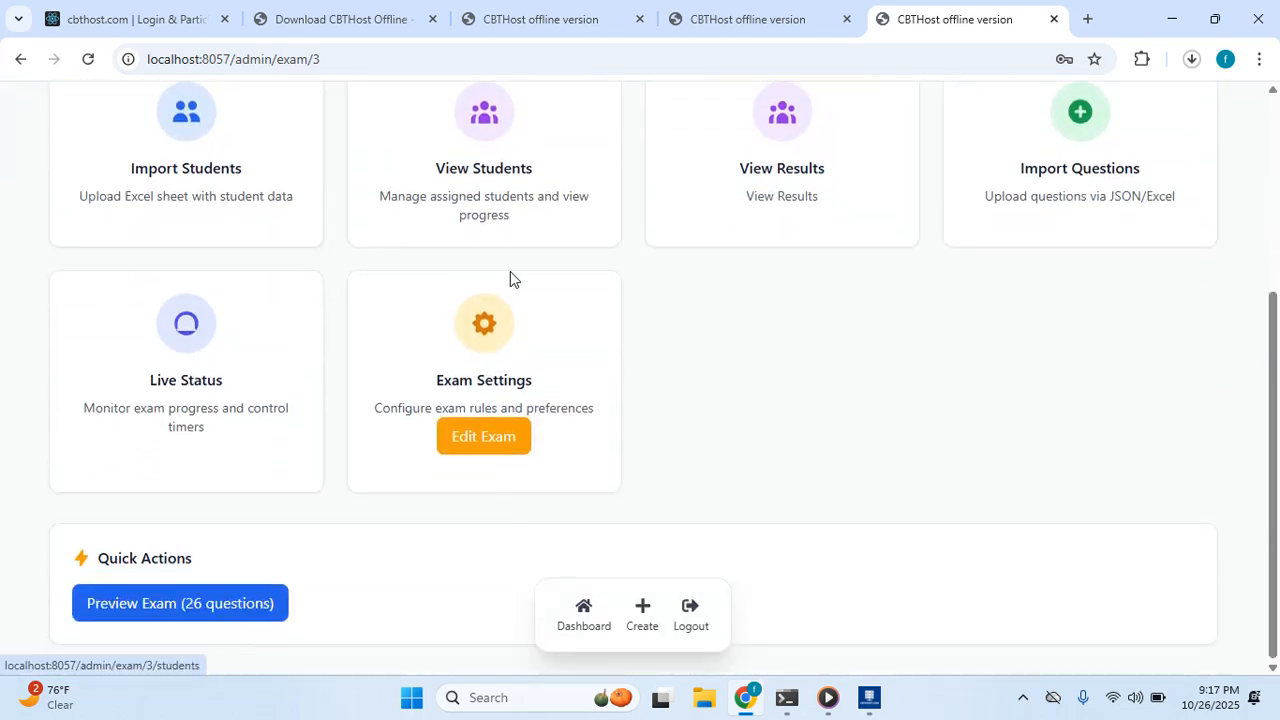
scroll(510, 275, up, 1)
click(798, 249)
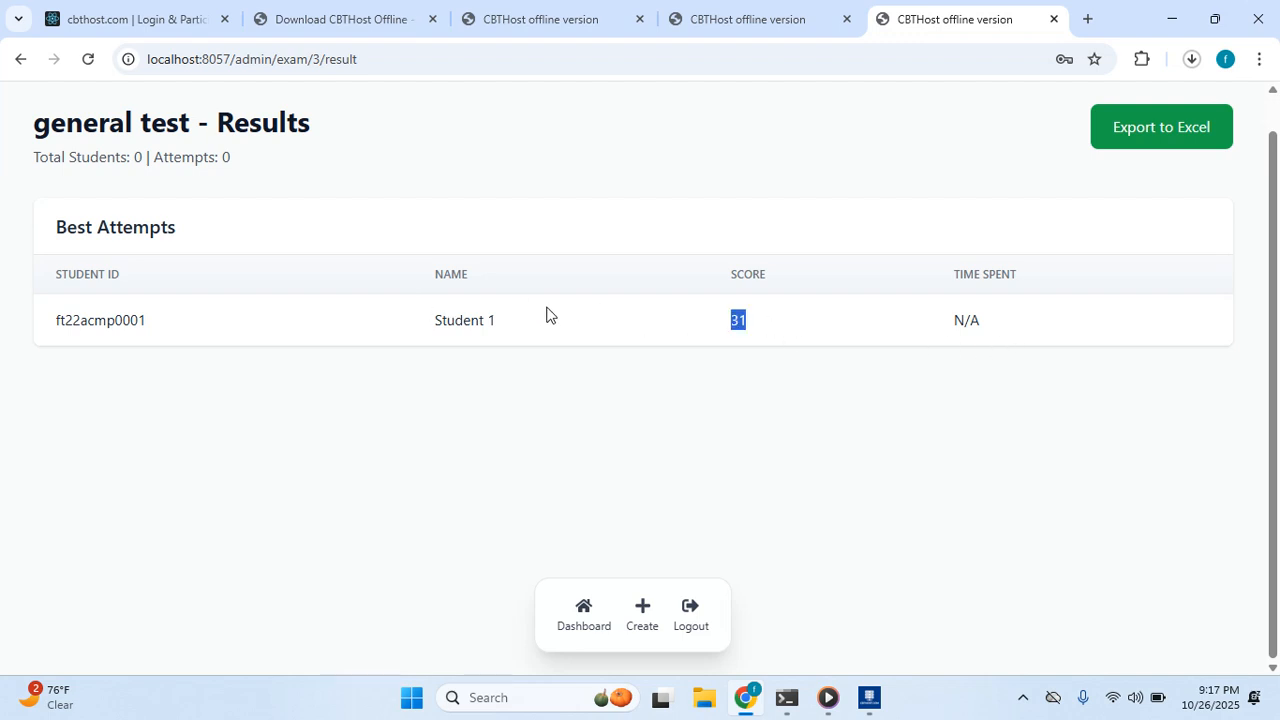
scroll(656, 276, up, 1)
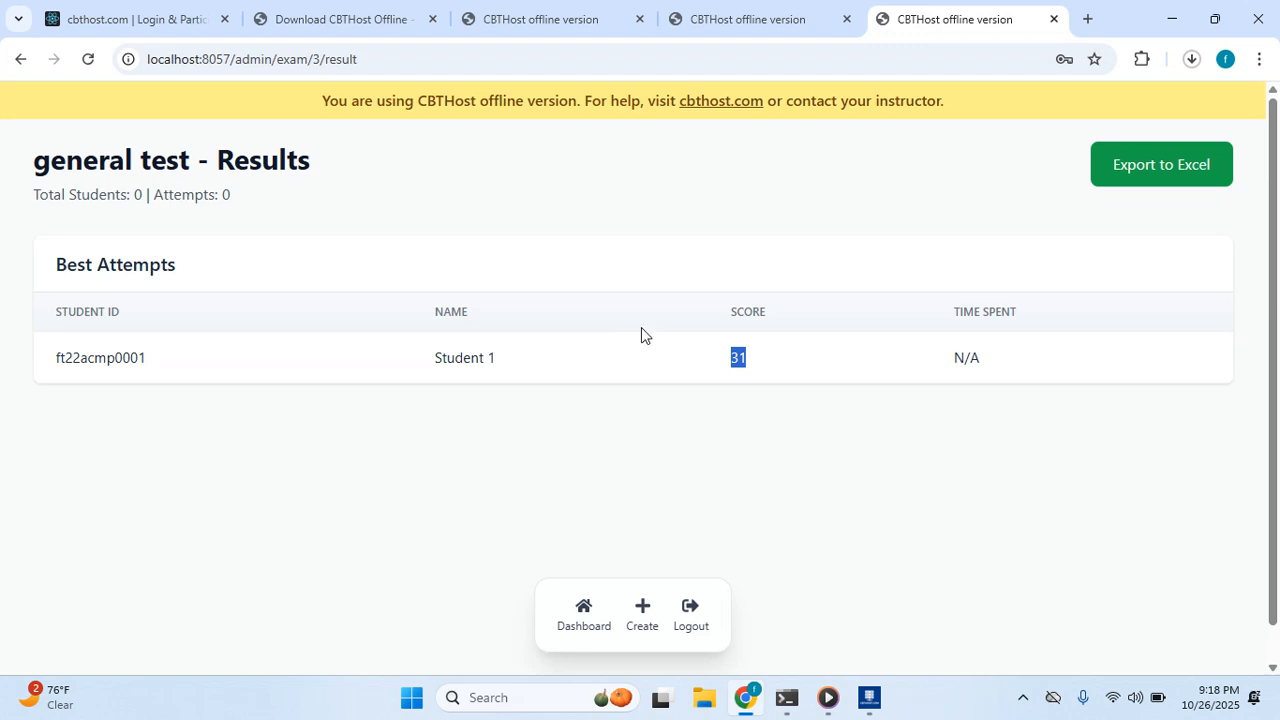
Export results to Excel, cancel the paused setup download, and open exam_results_general_test_2025-10-26.xlsx.
click(1157, 170)
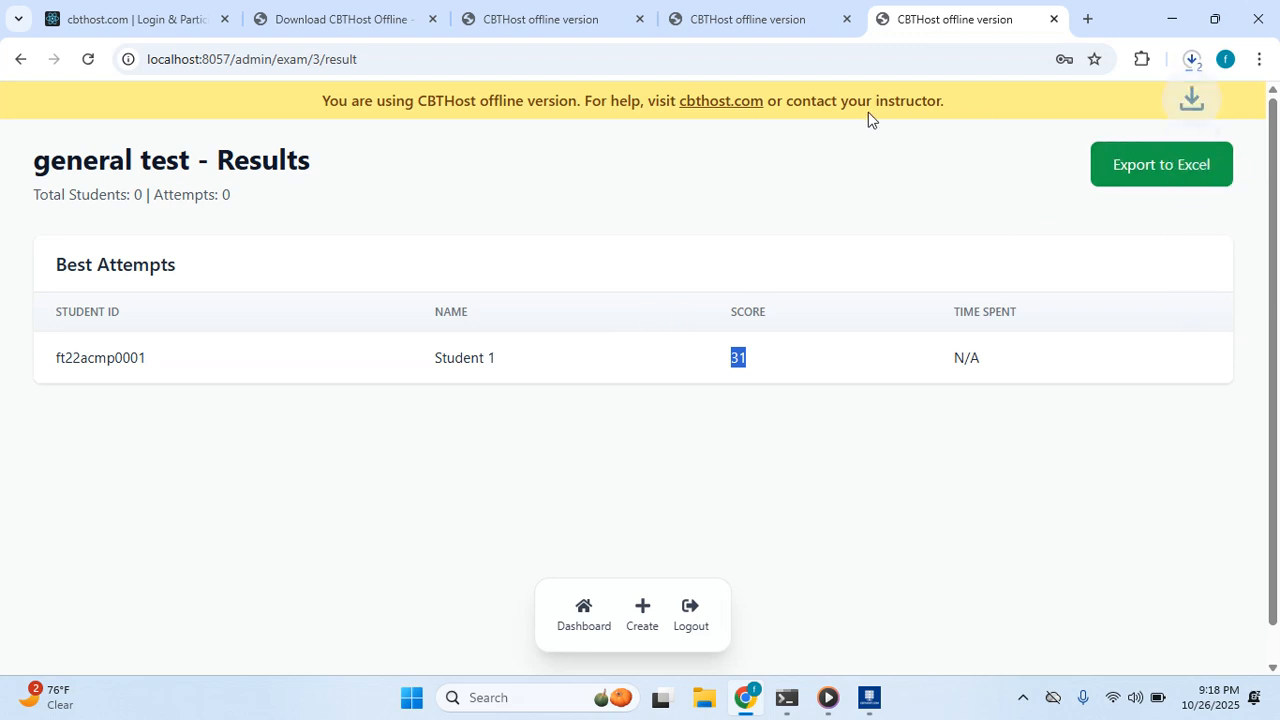
click(1191, 60)
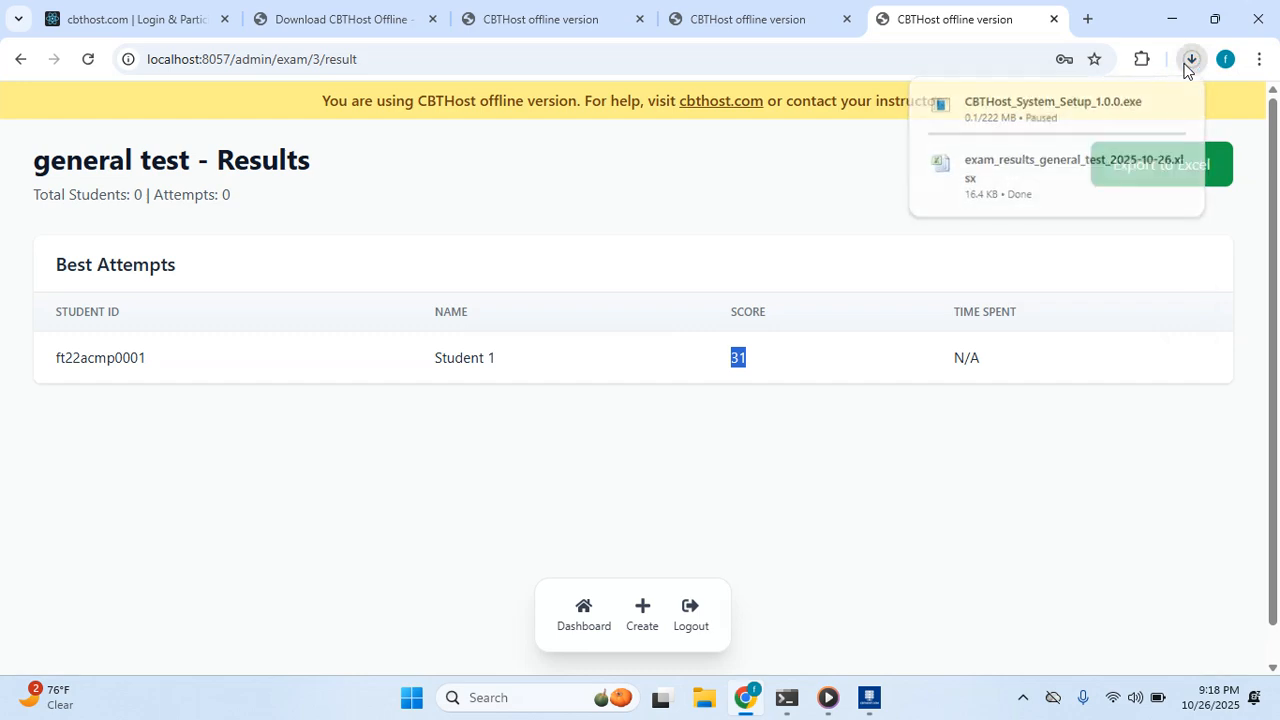
click(1191, 60)
click(1191, 60)
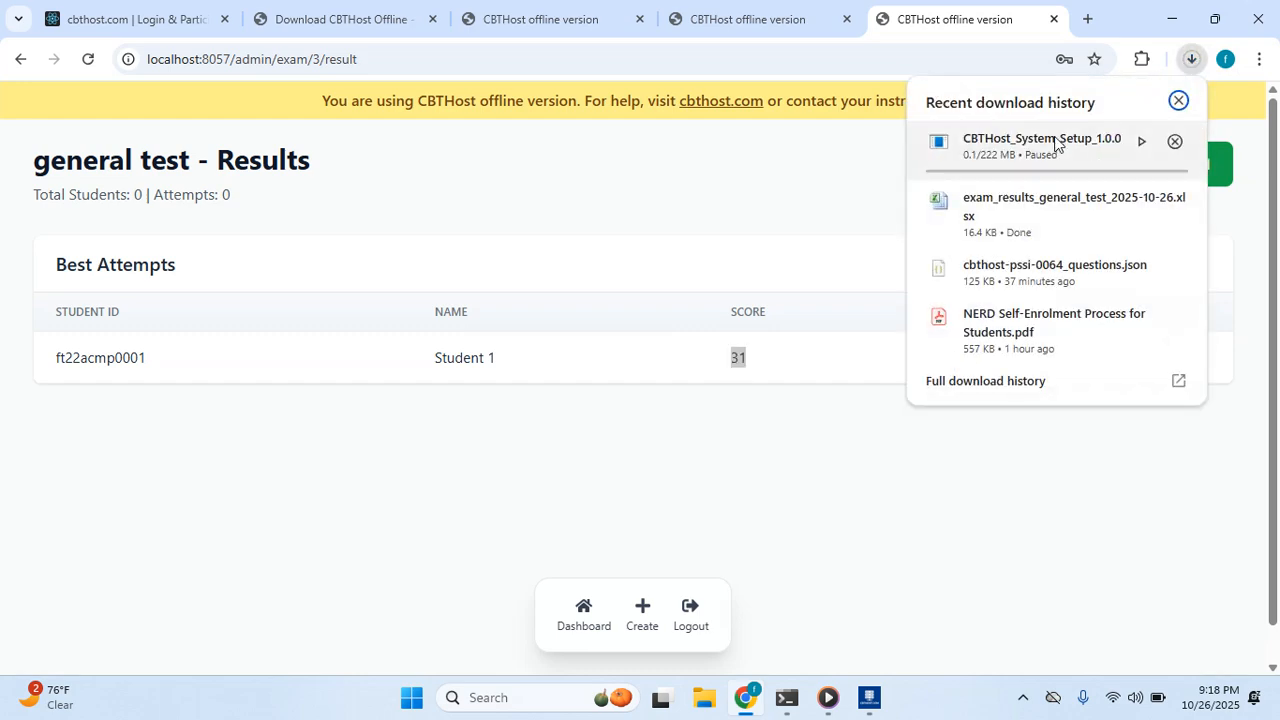
click(1173, 142)
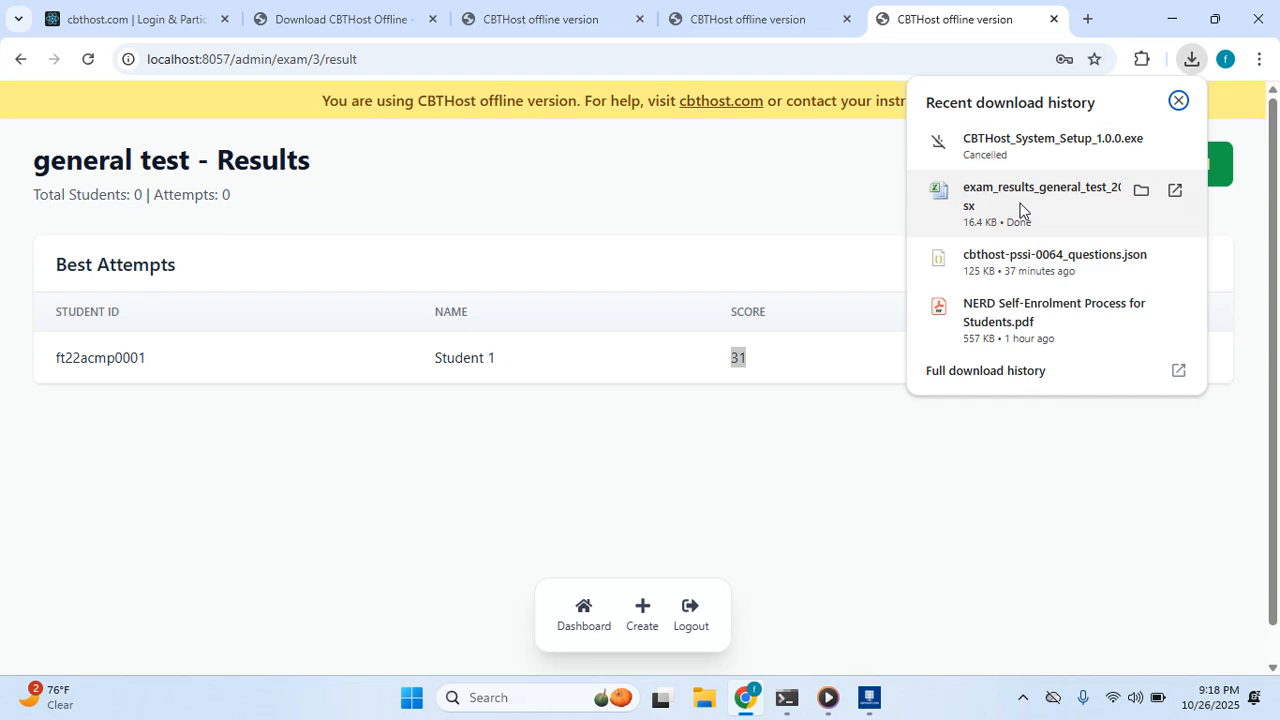
click(1070, 193)
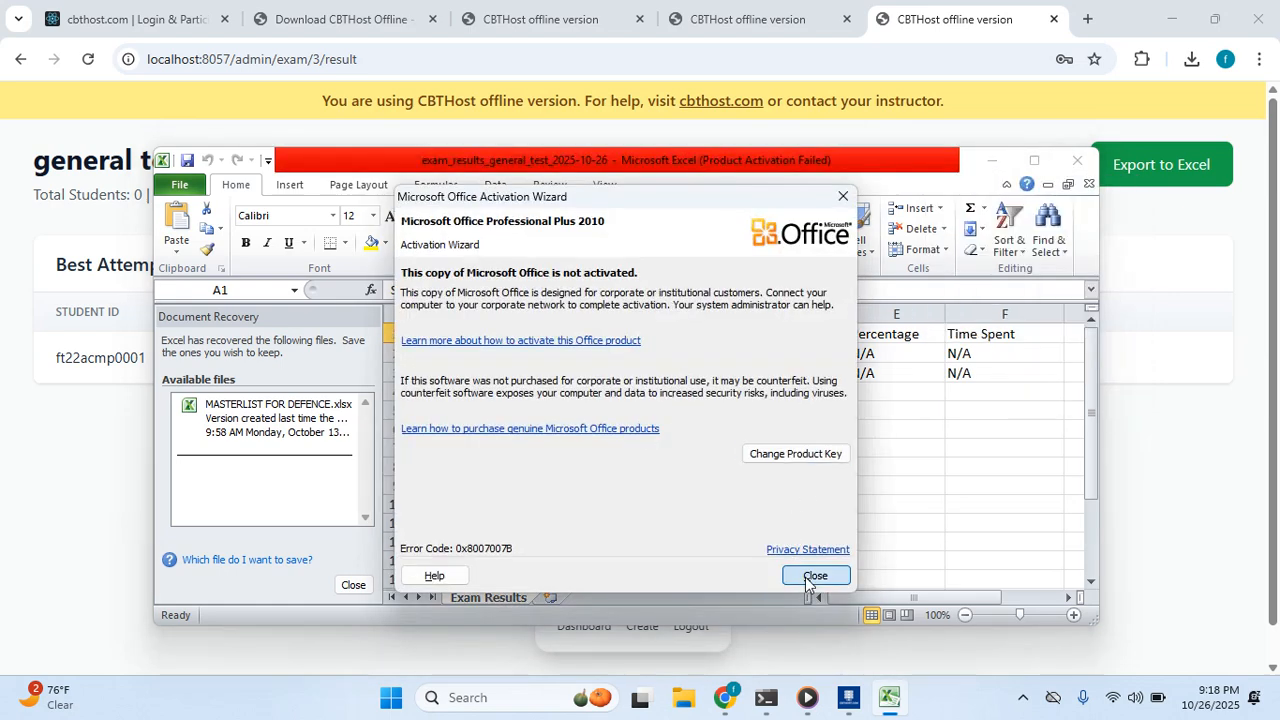
Close the Office Activation Wizard, maximize Excel, and select the first student's ID in B2.
click(814, 576)
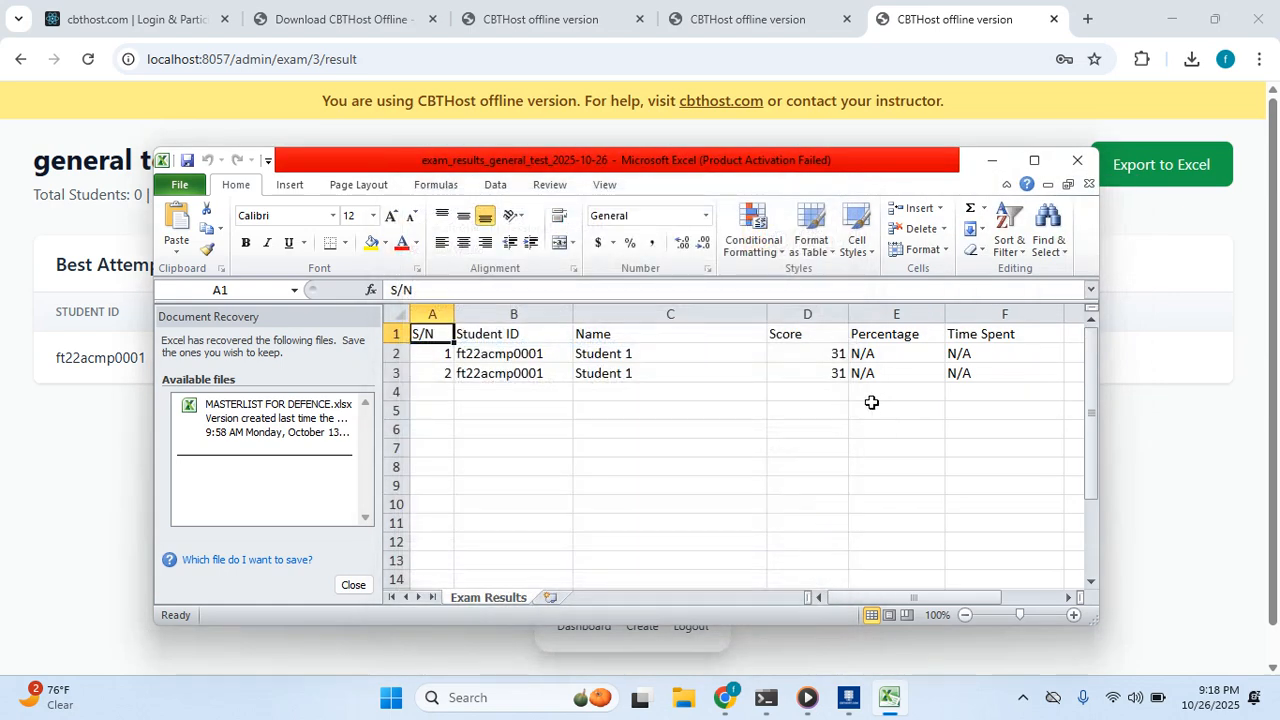
click(1033, 162)
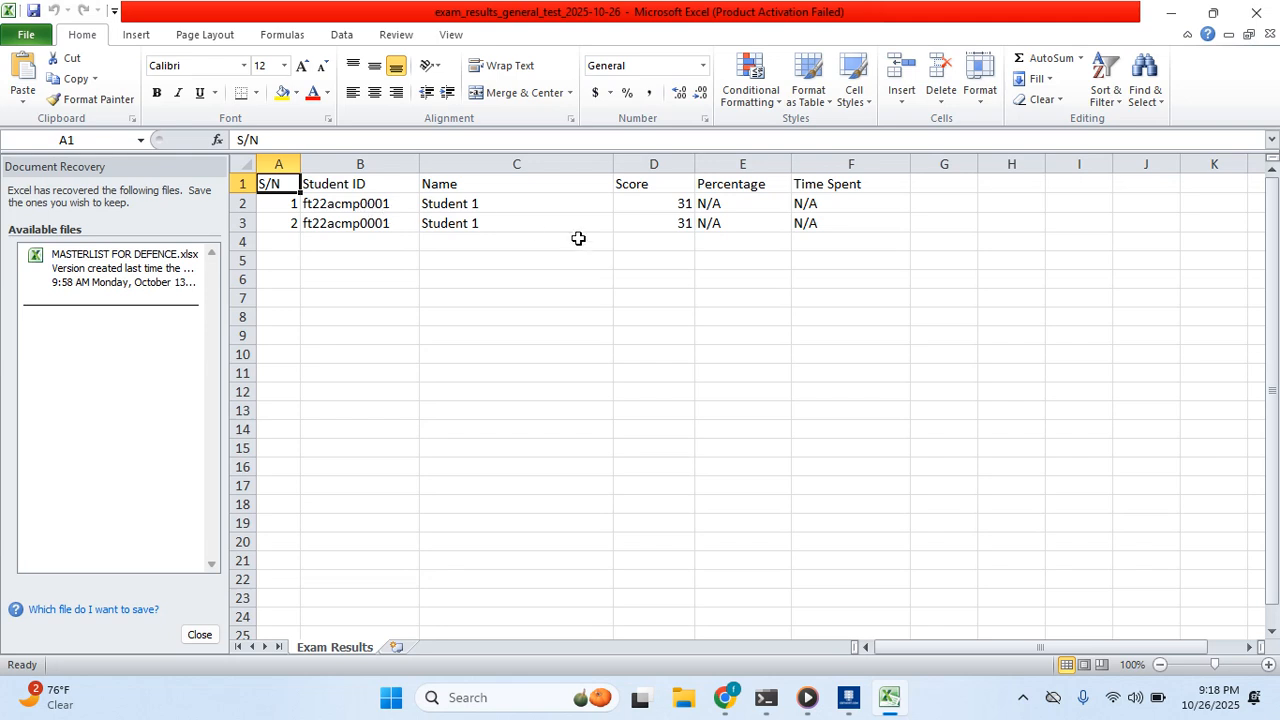
click(360, 204)
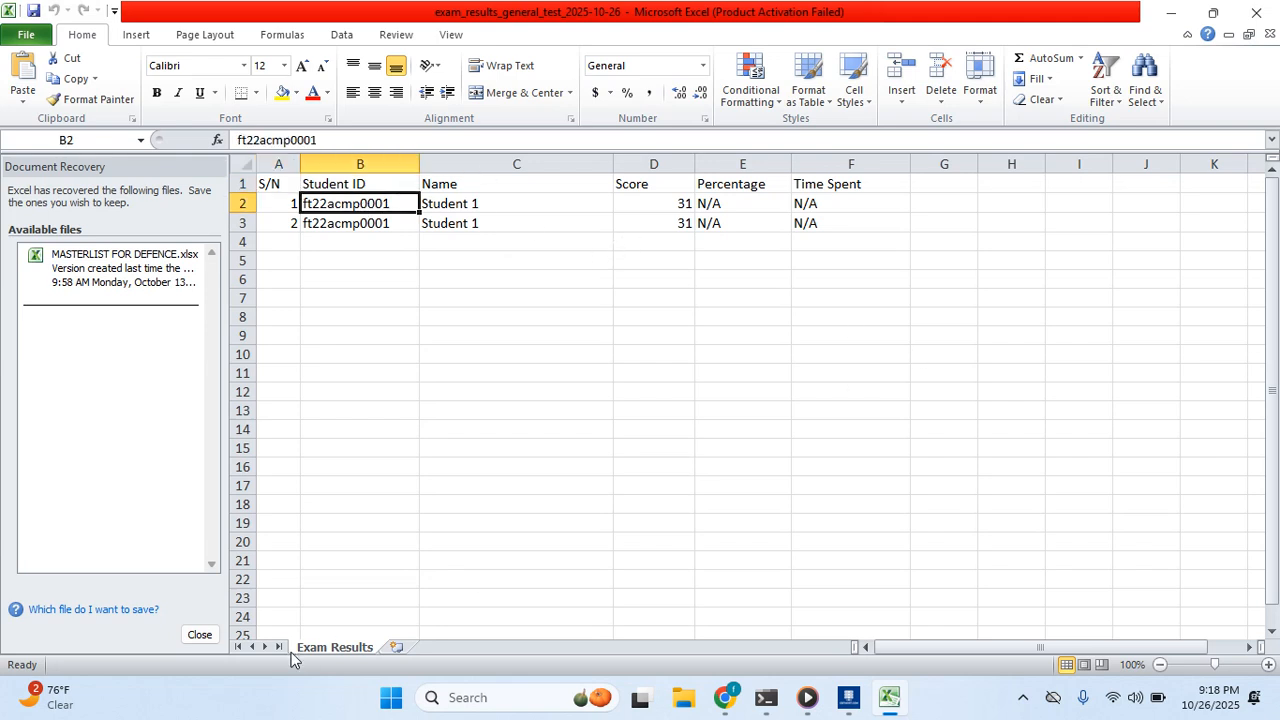